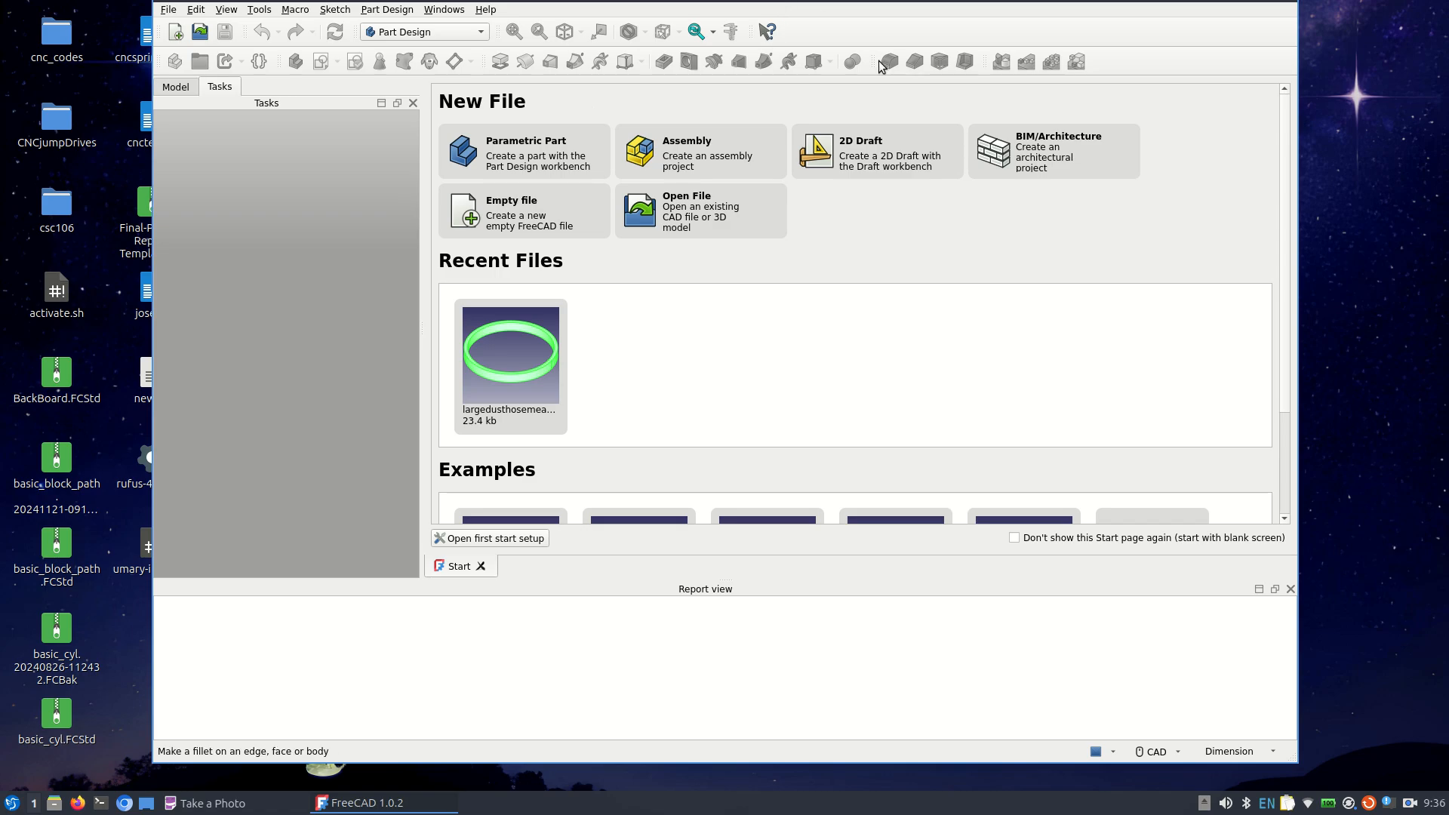
# Step: Create a new document and add a body to it
pyautogui.click(175, 34)
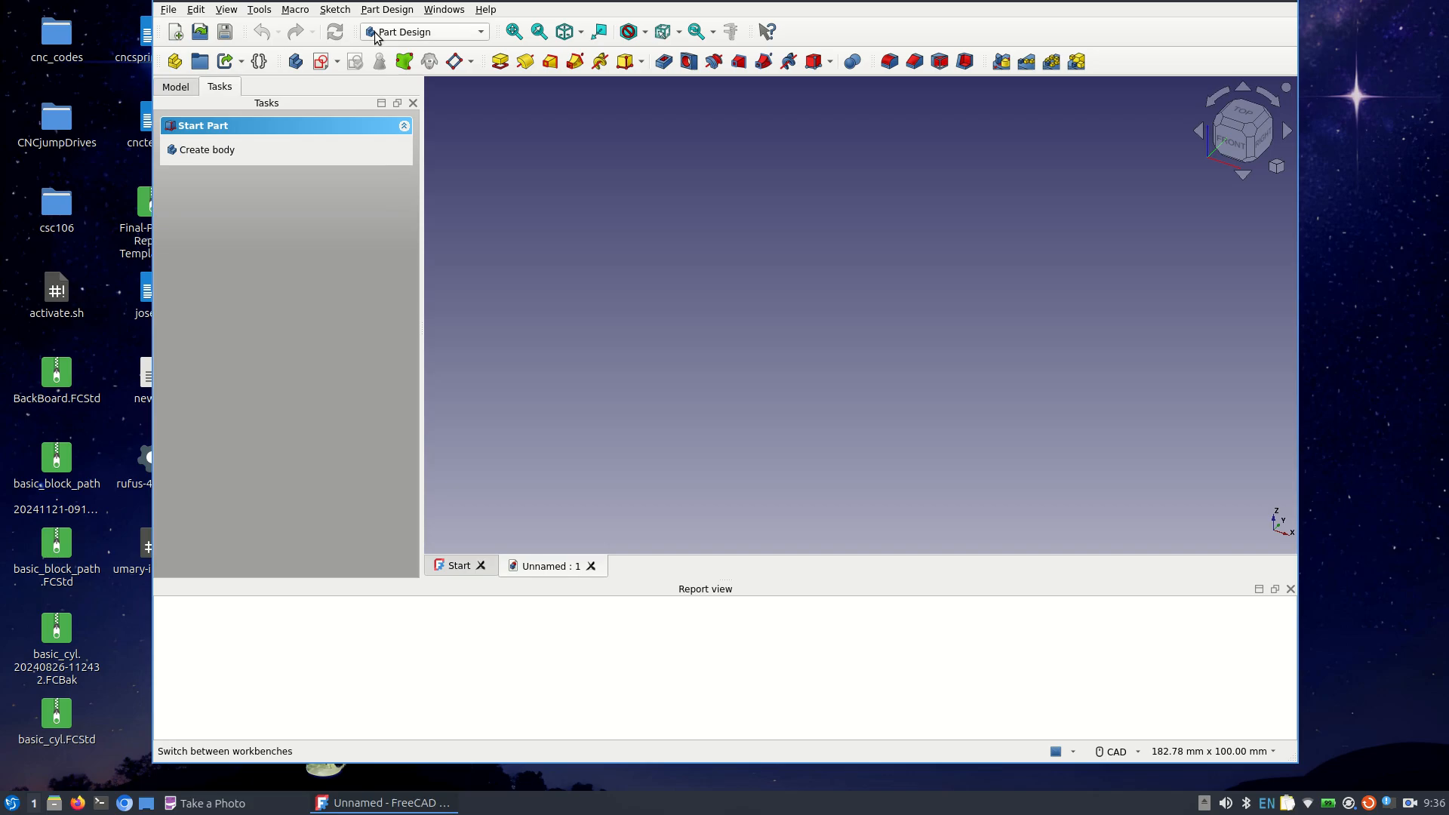
pyautogui.click(212, 150)
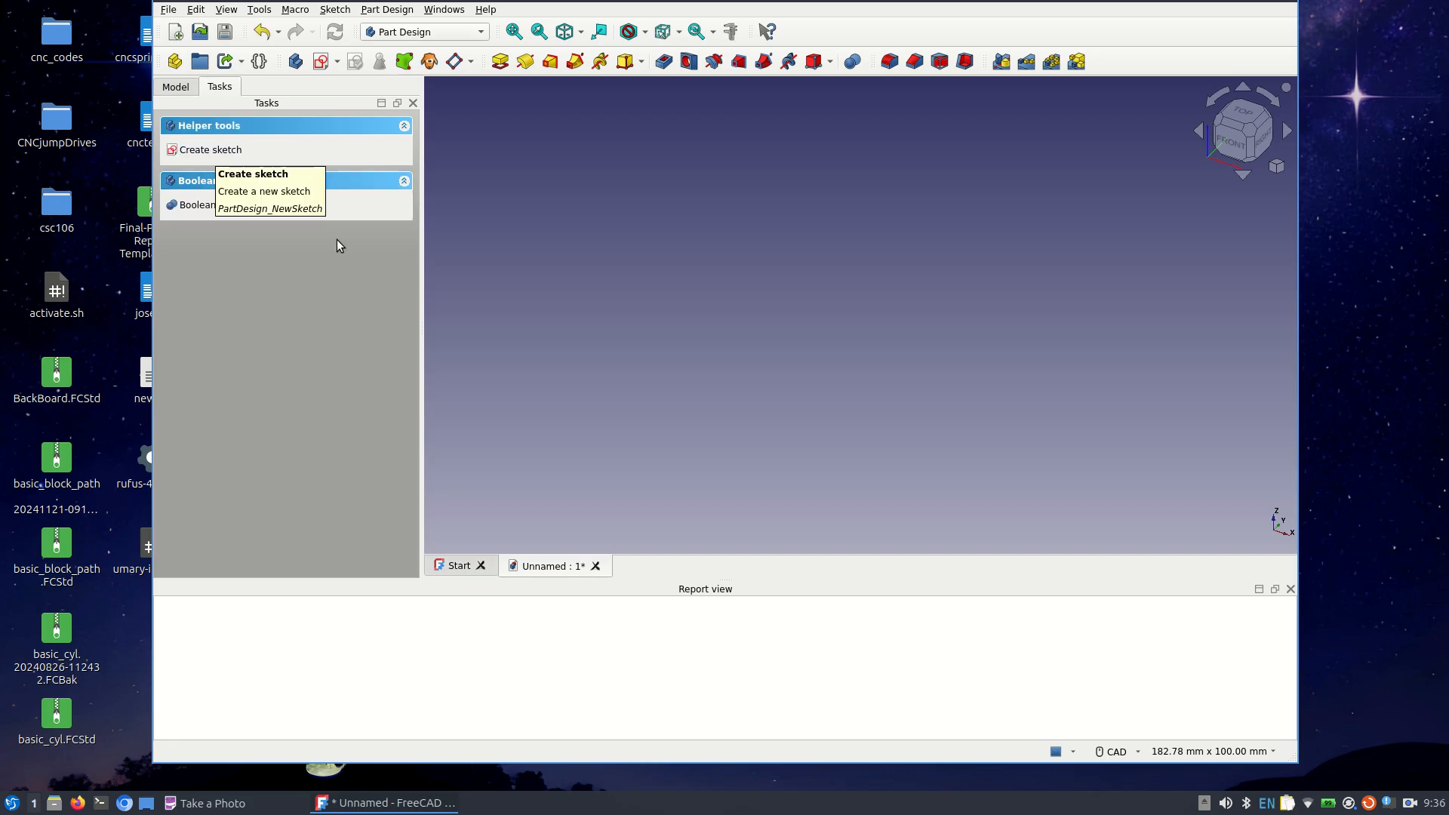
# Step: Start a sketch in the body on the XY-plane base plane
pyautogui.click(210, 150)
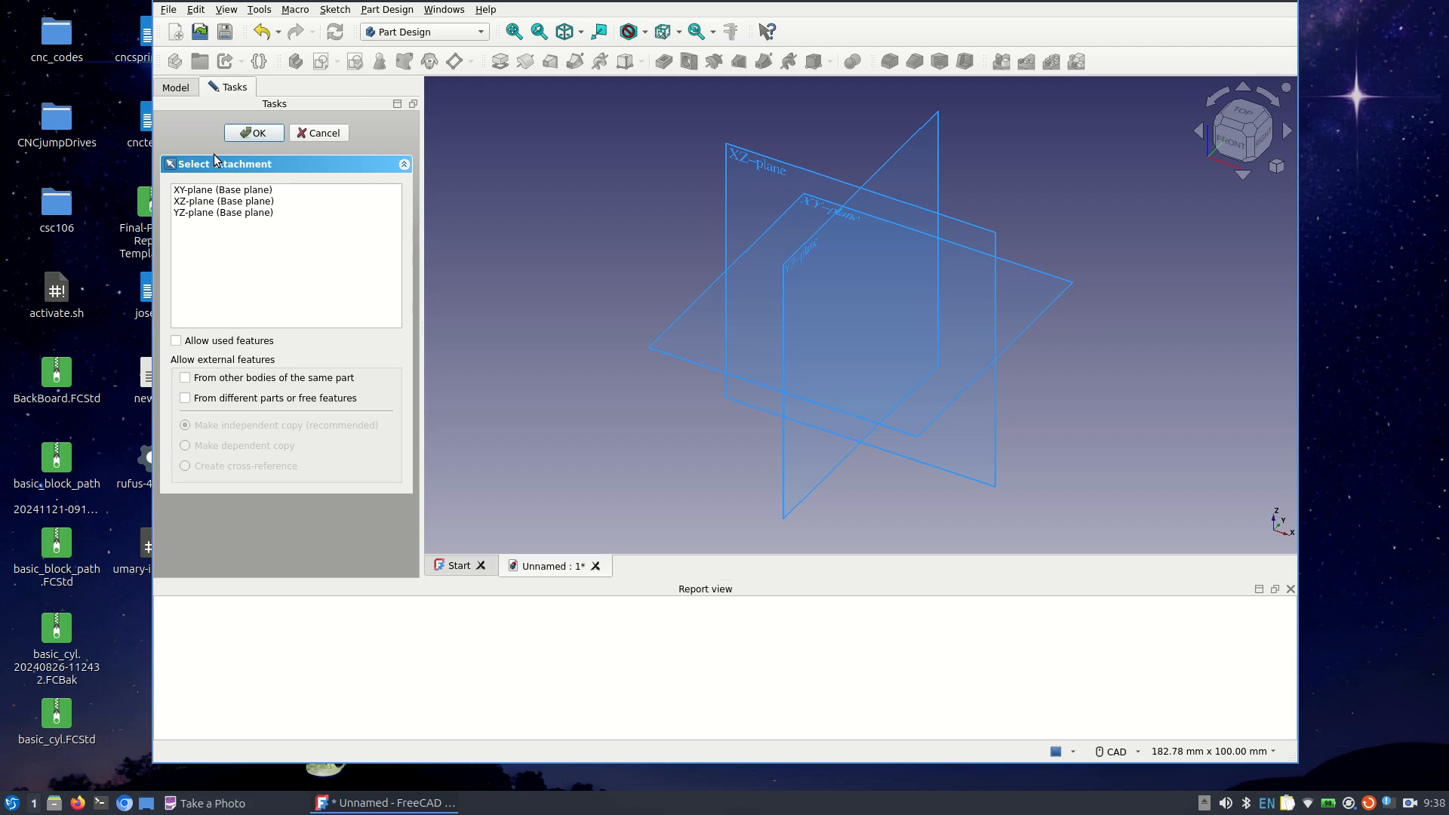
pyautogui.click(204, 190)
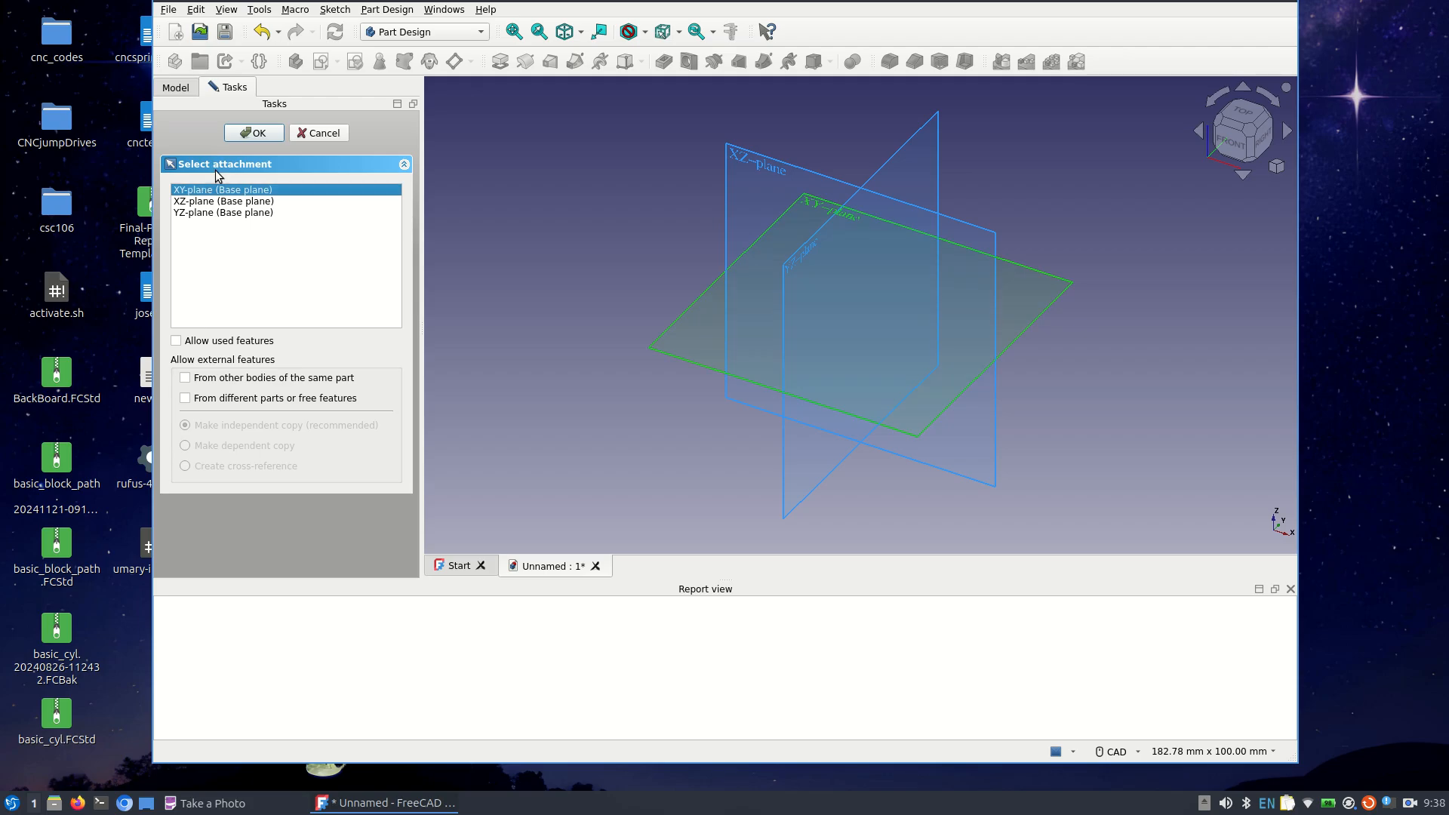
pyautogui.click(251, 136)
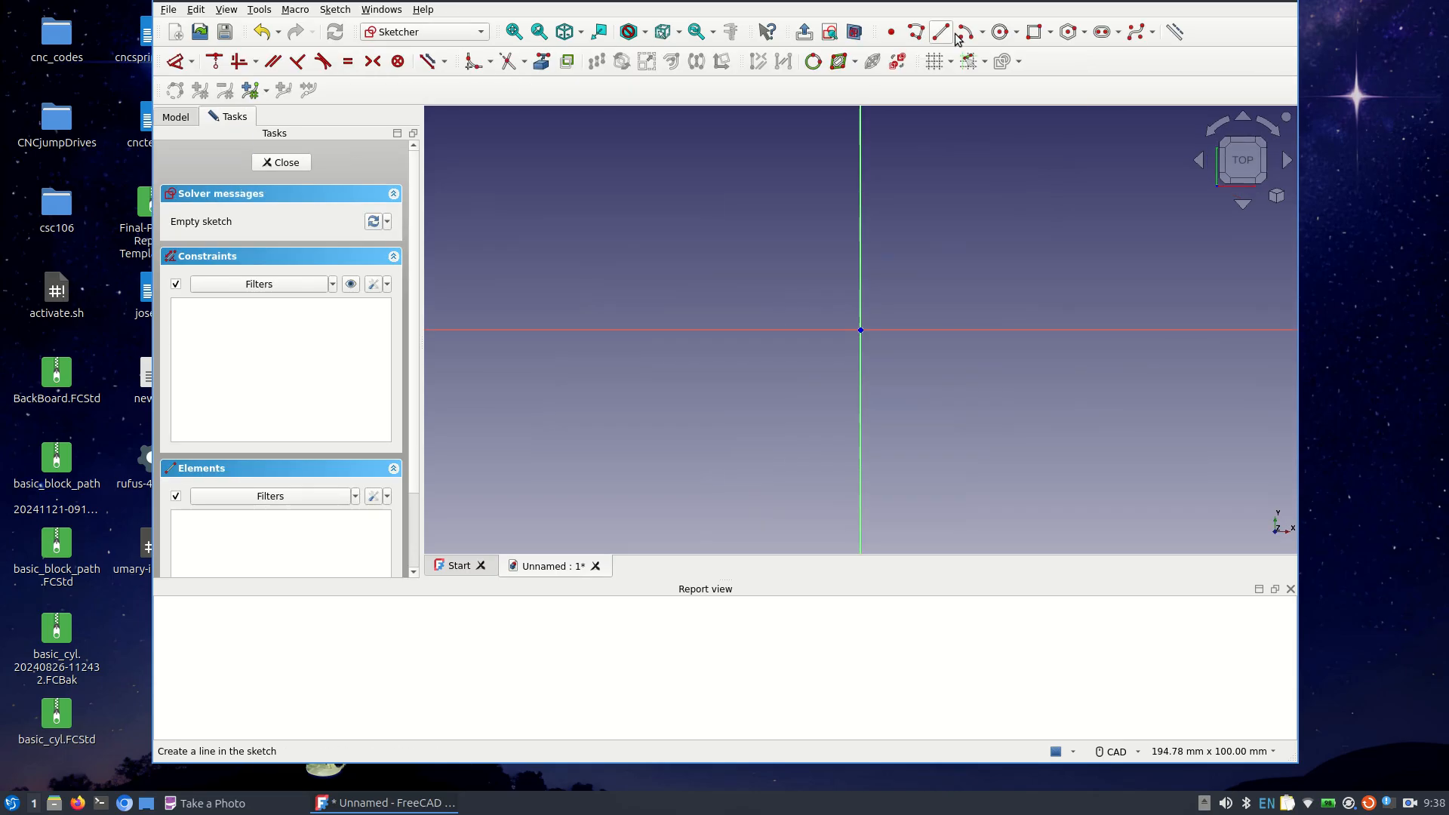
pyautogui.click(1034, 32)
pyautogui.click(901, 207)
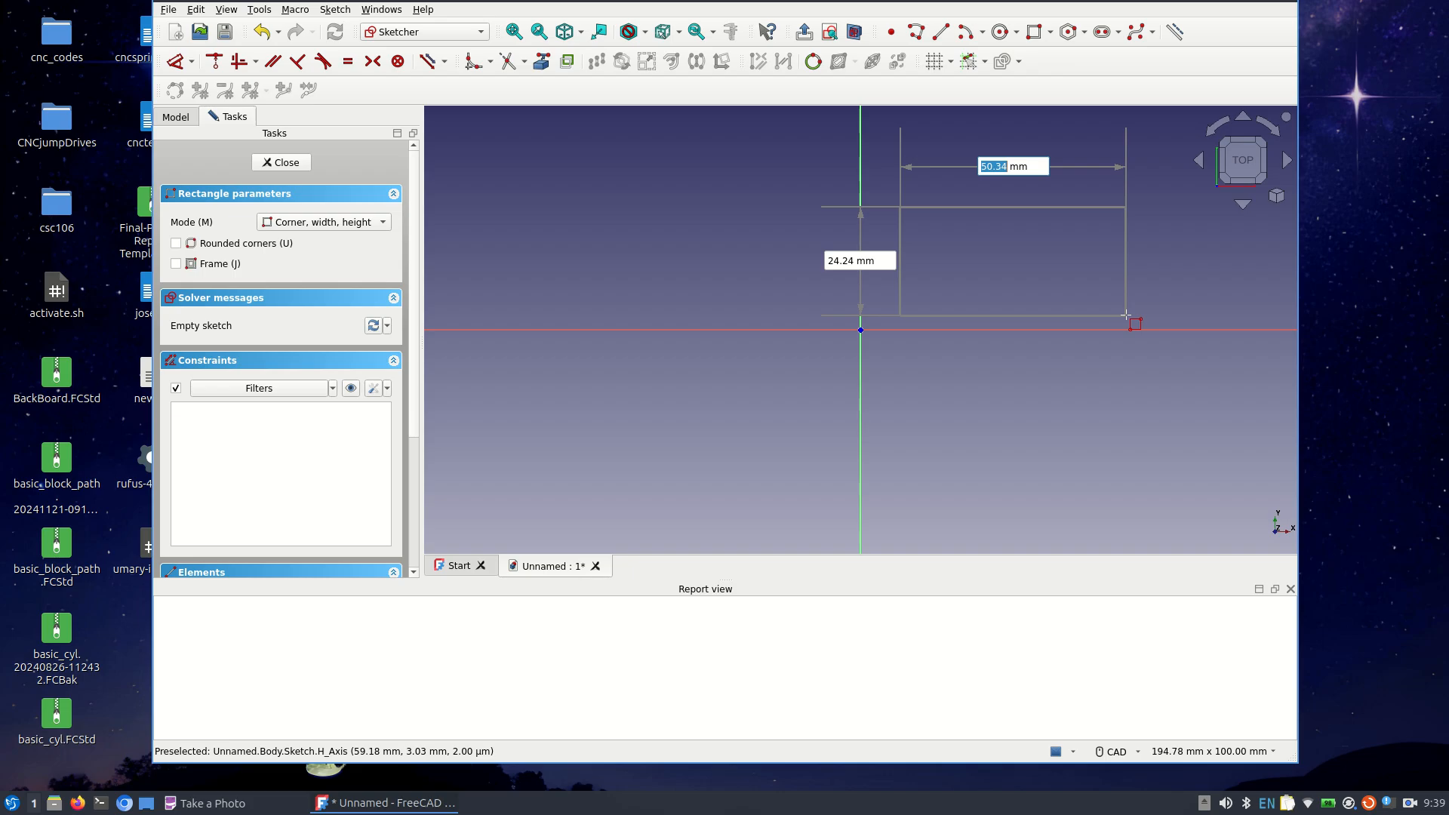
pyautogui.press('Escape')
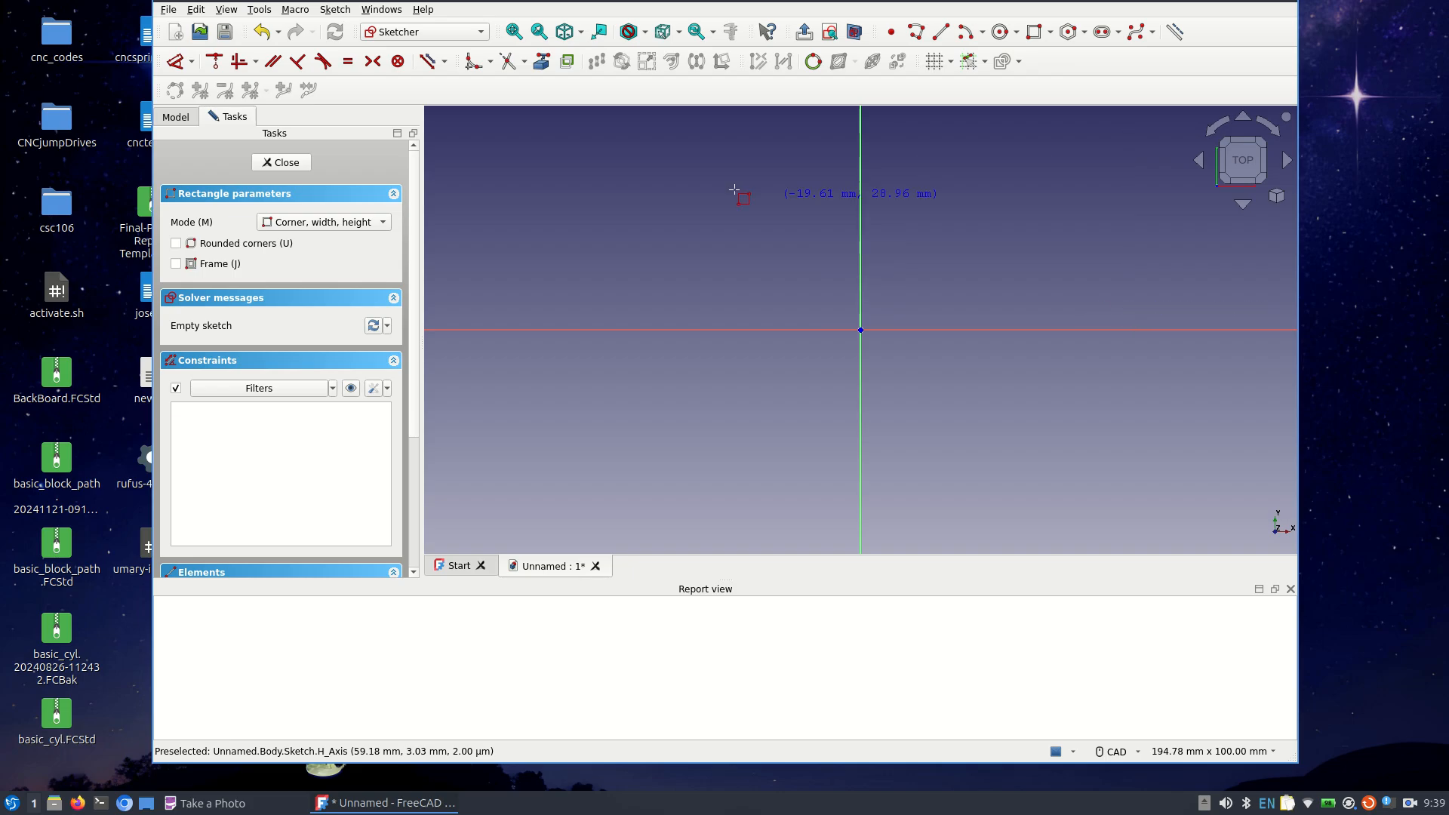
pyautogui.press('Escape')
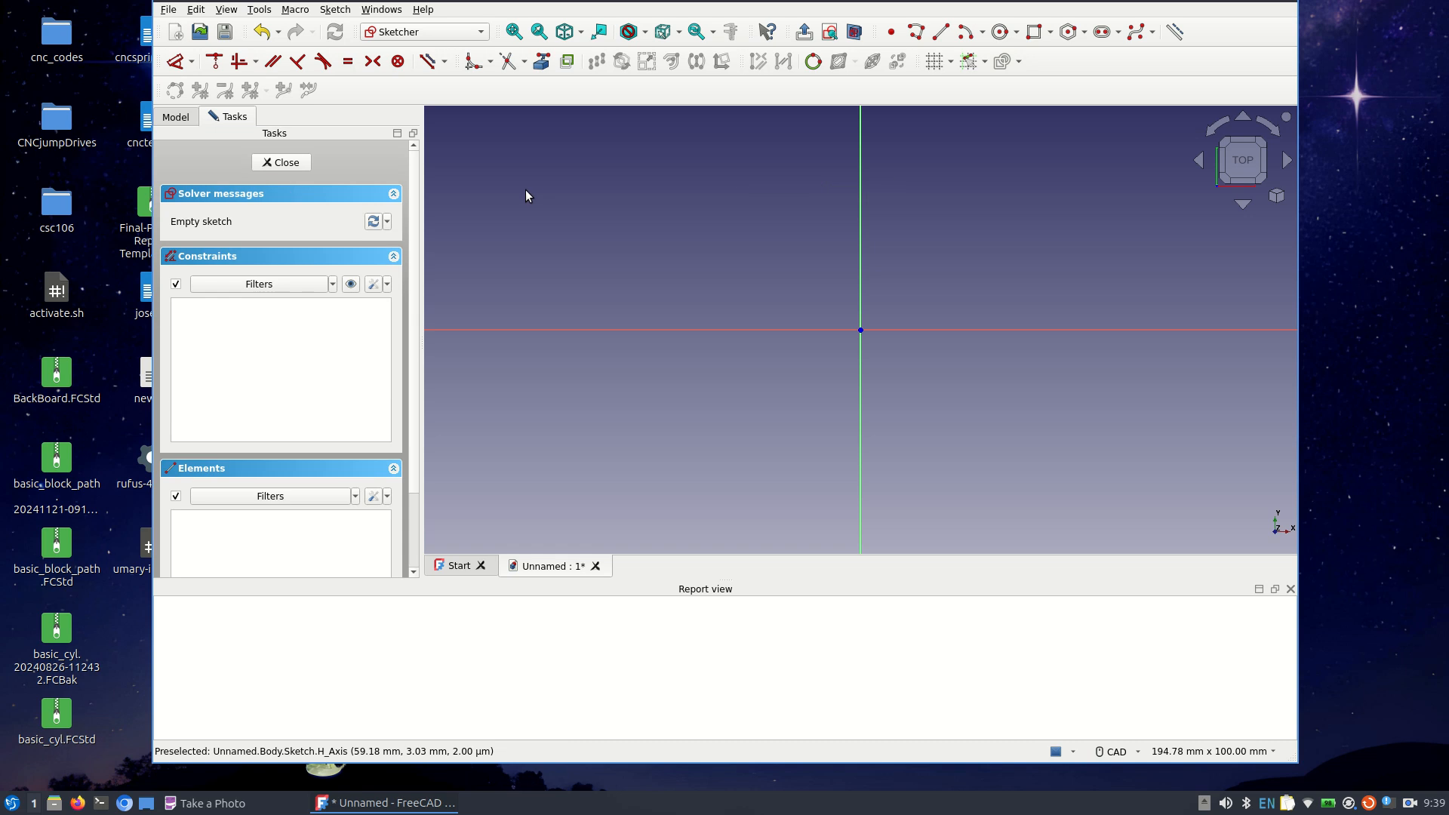
pyautogui.press('Escape')
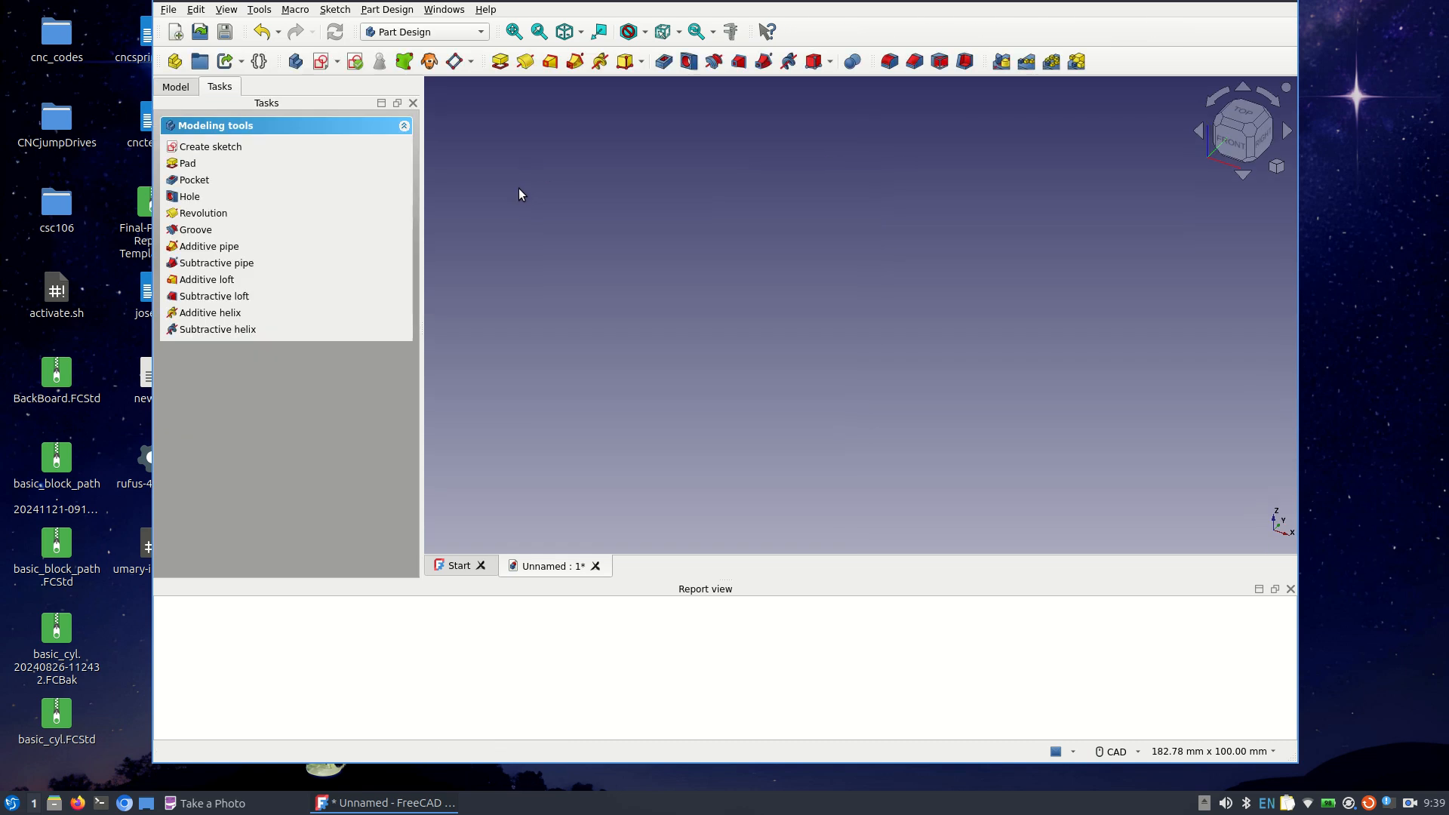
# Step: Show the body's origin planes and axes, and delete the empty sketch from the model tree
pyautogui.click(181, 92)
pyautogui.click(251, 146)
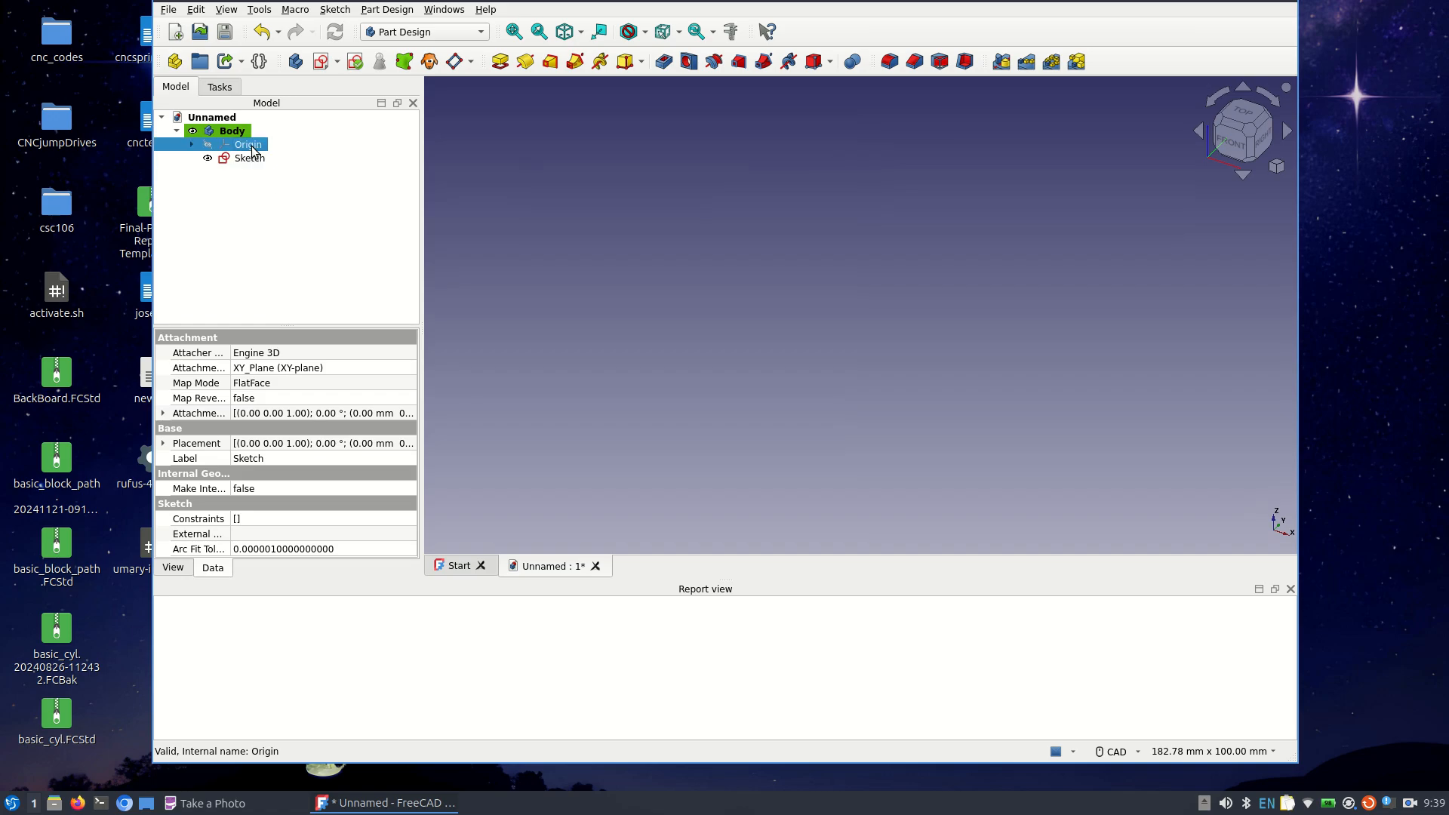
pyautogui.press('space')
pyautogui.click(242, 160)
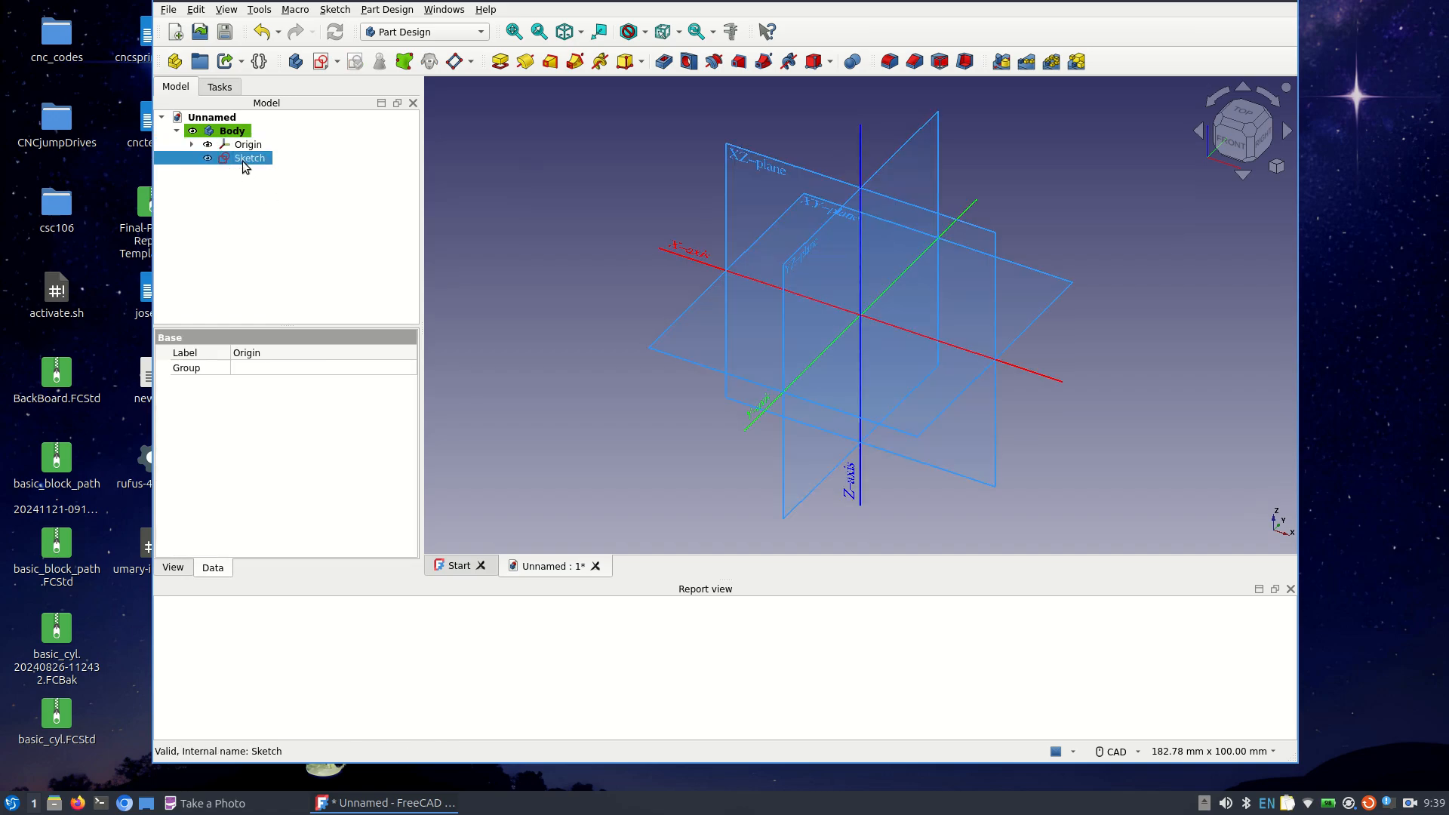
pyautogui.press('Delete')
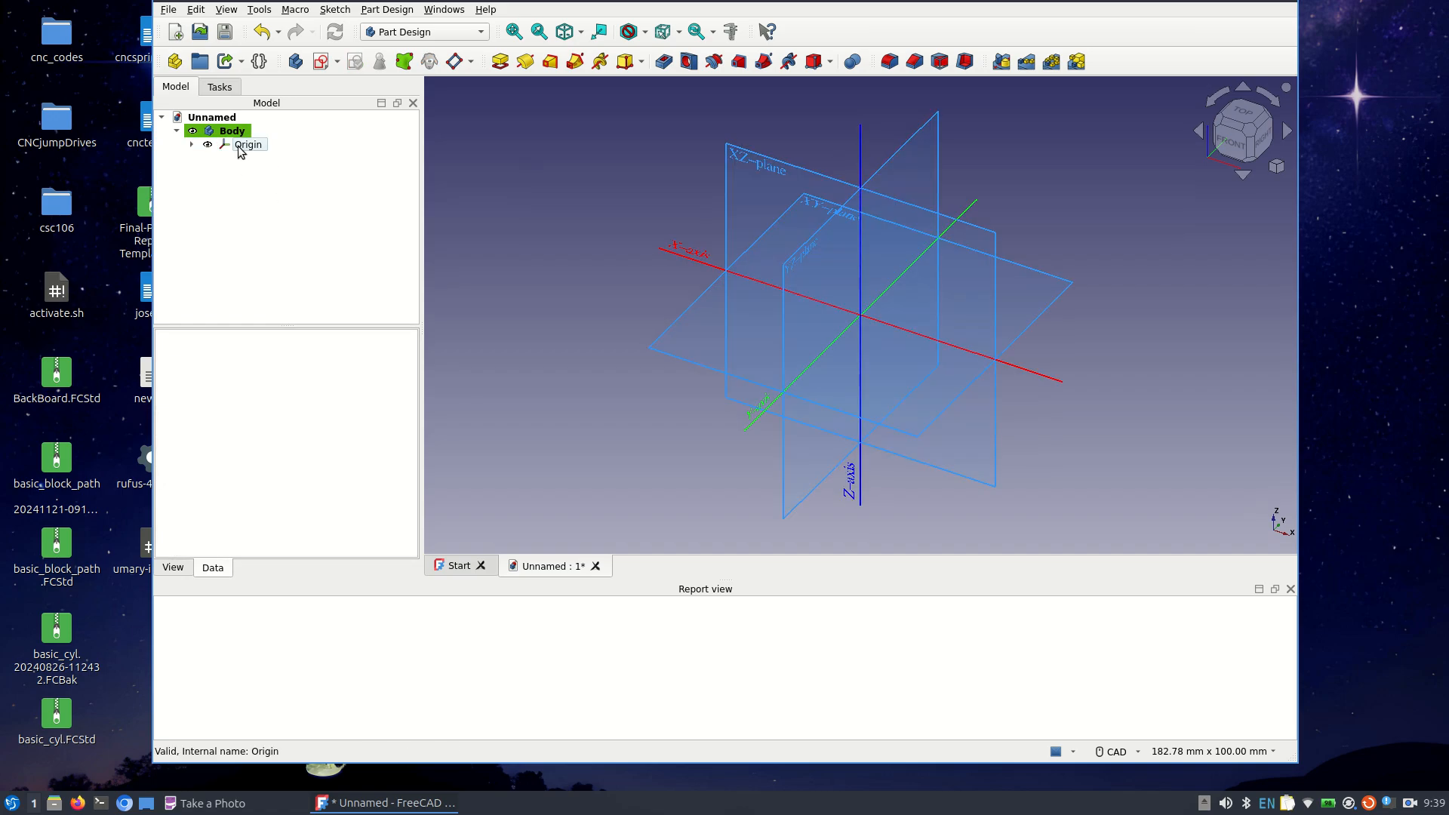
# Step: Create a fresh sketch in the body, attached to the XY-plane
pyautogui.click(321, 61)
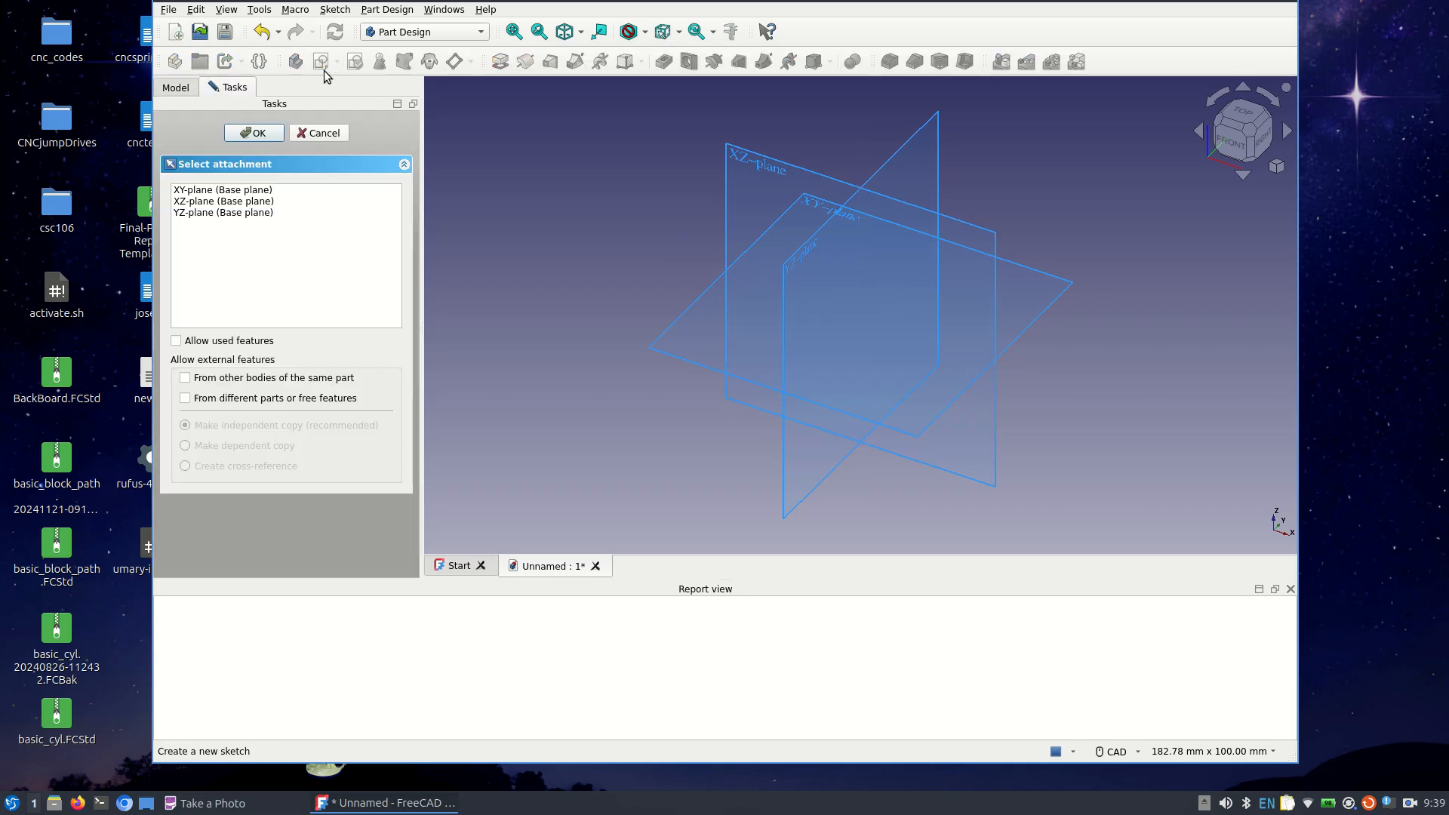
pyautogui.click(225, 201)
pyautogui.click(212, 192)
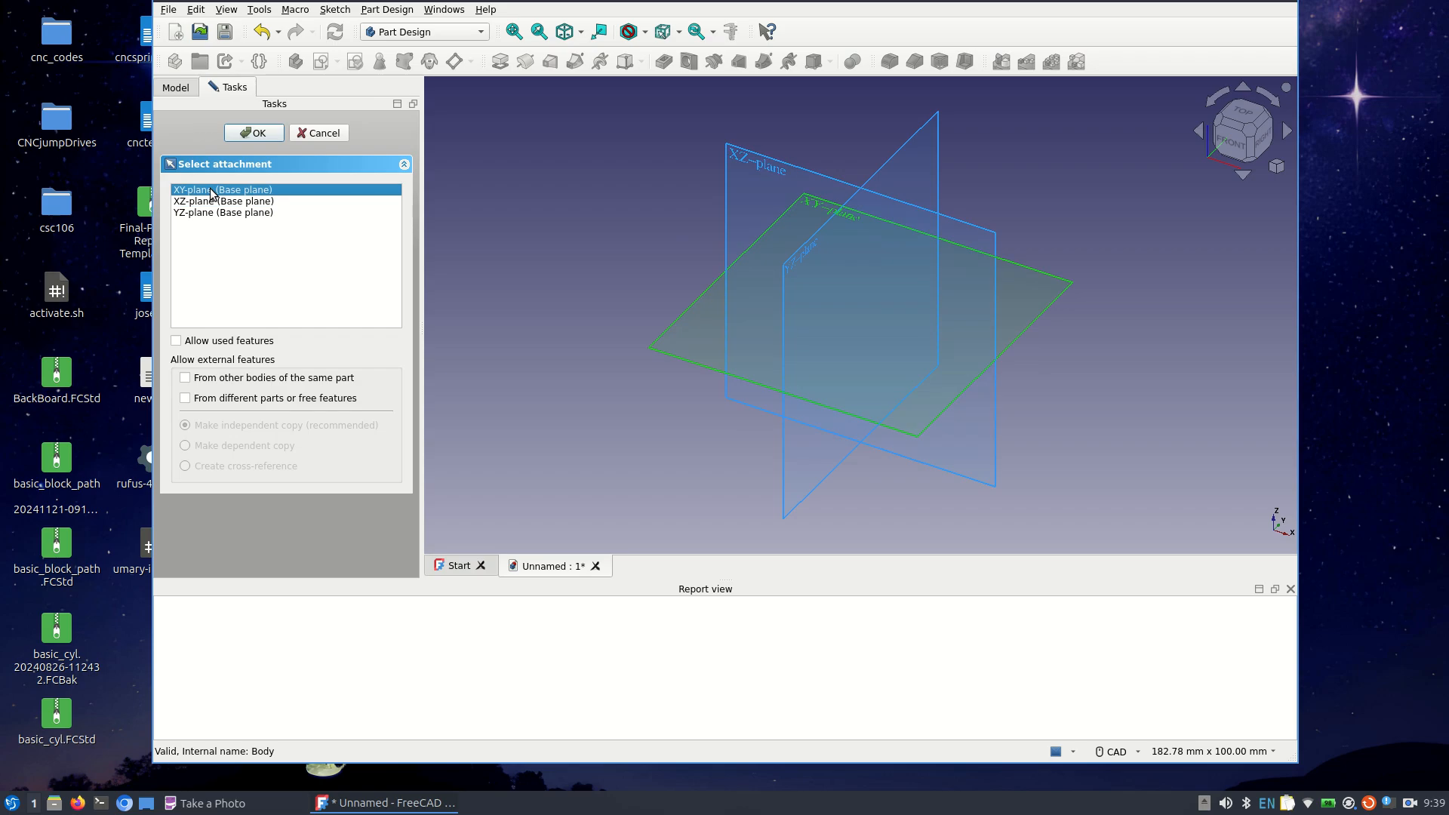
pyautogui.click(256, 133)
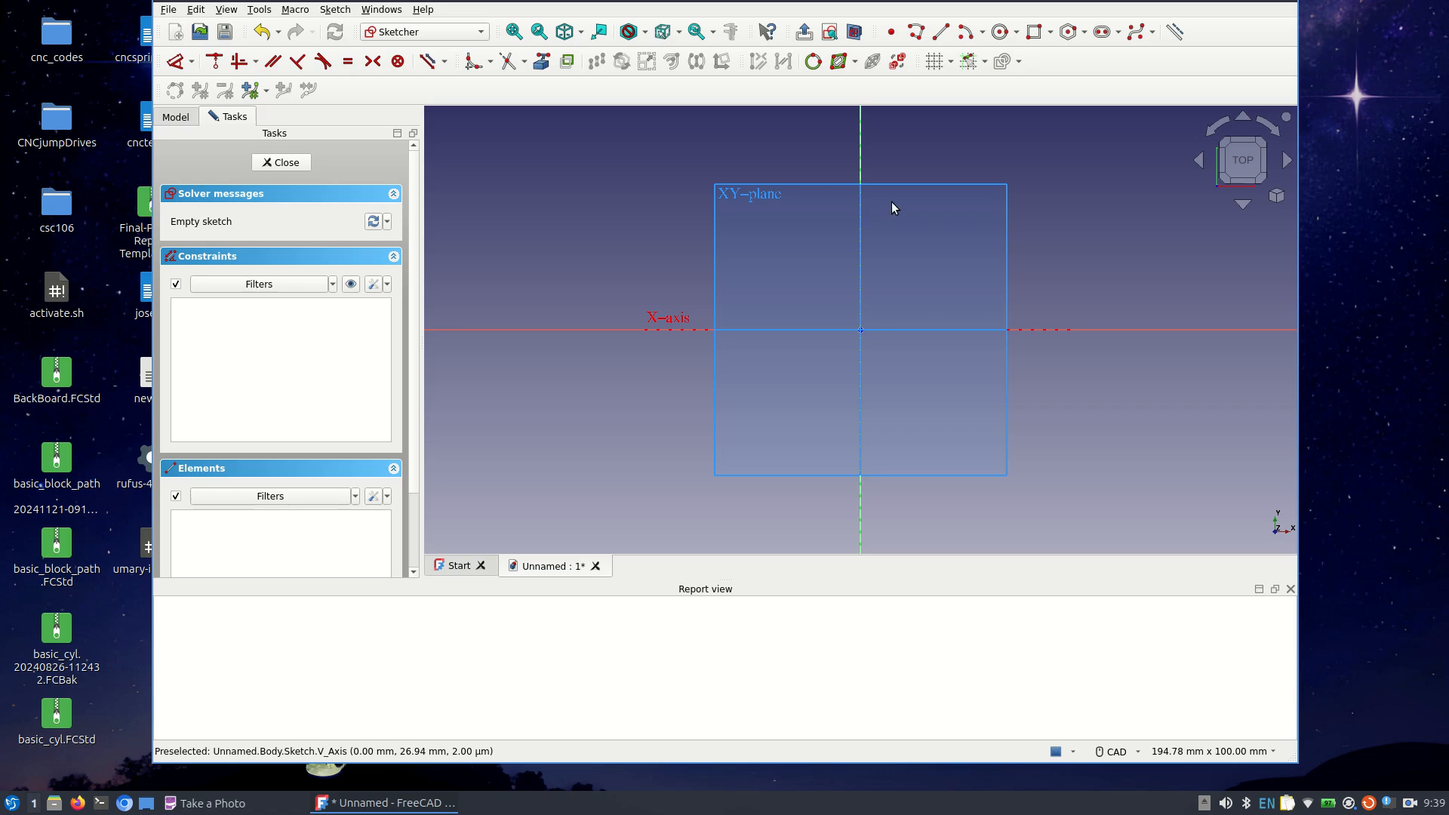
# Step: Draw a corner-based rectangle 75 mm wide and 50 mm high in the sketch
pyautogui.click(1031, 34)
pyautogui.click(892, 241)
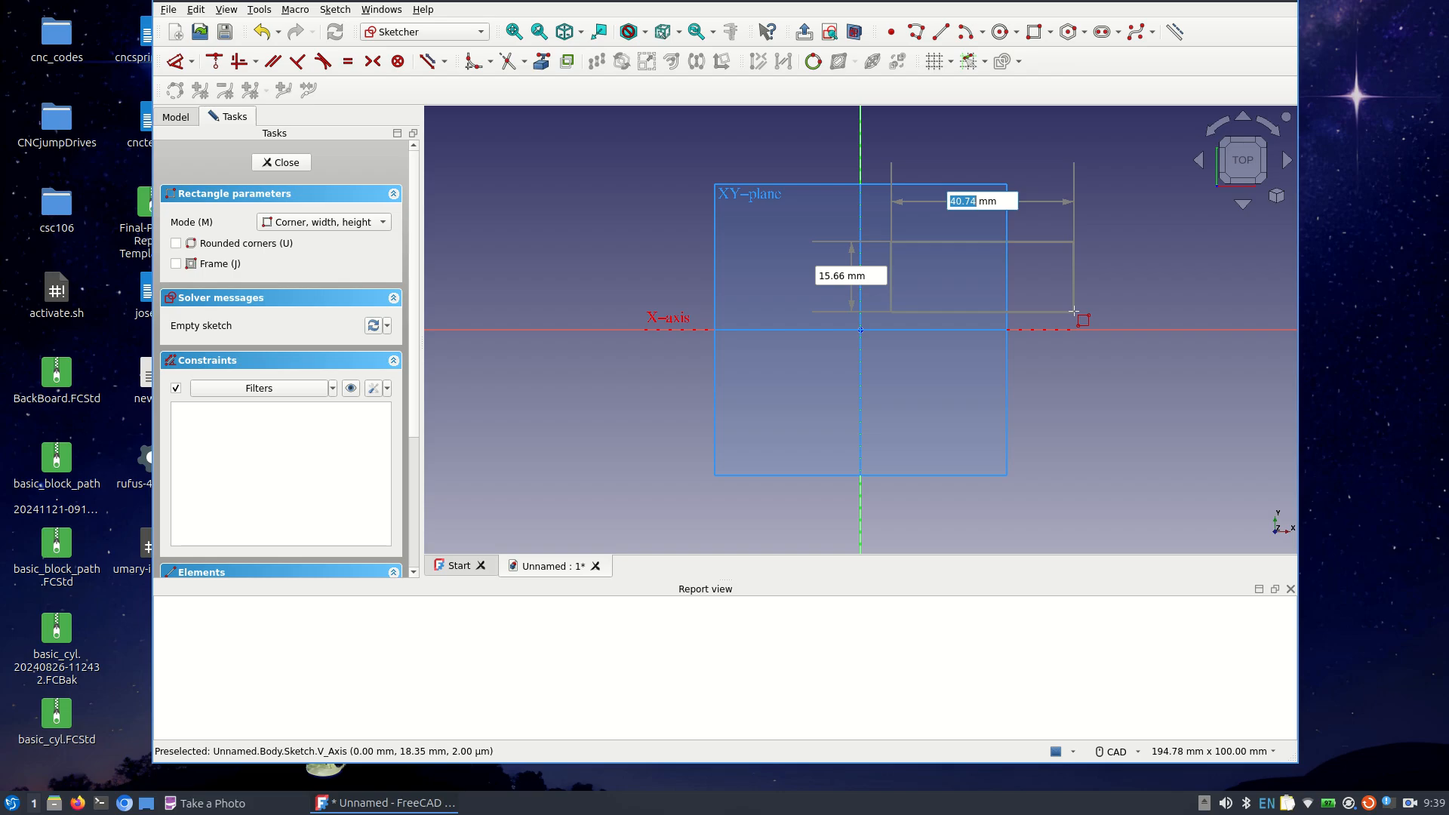
pyautogui.write('75')
pyautogui.press('Tab')
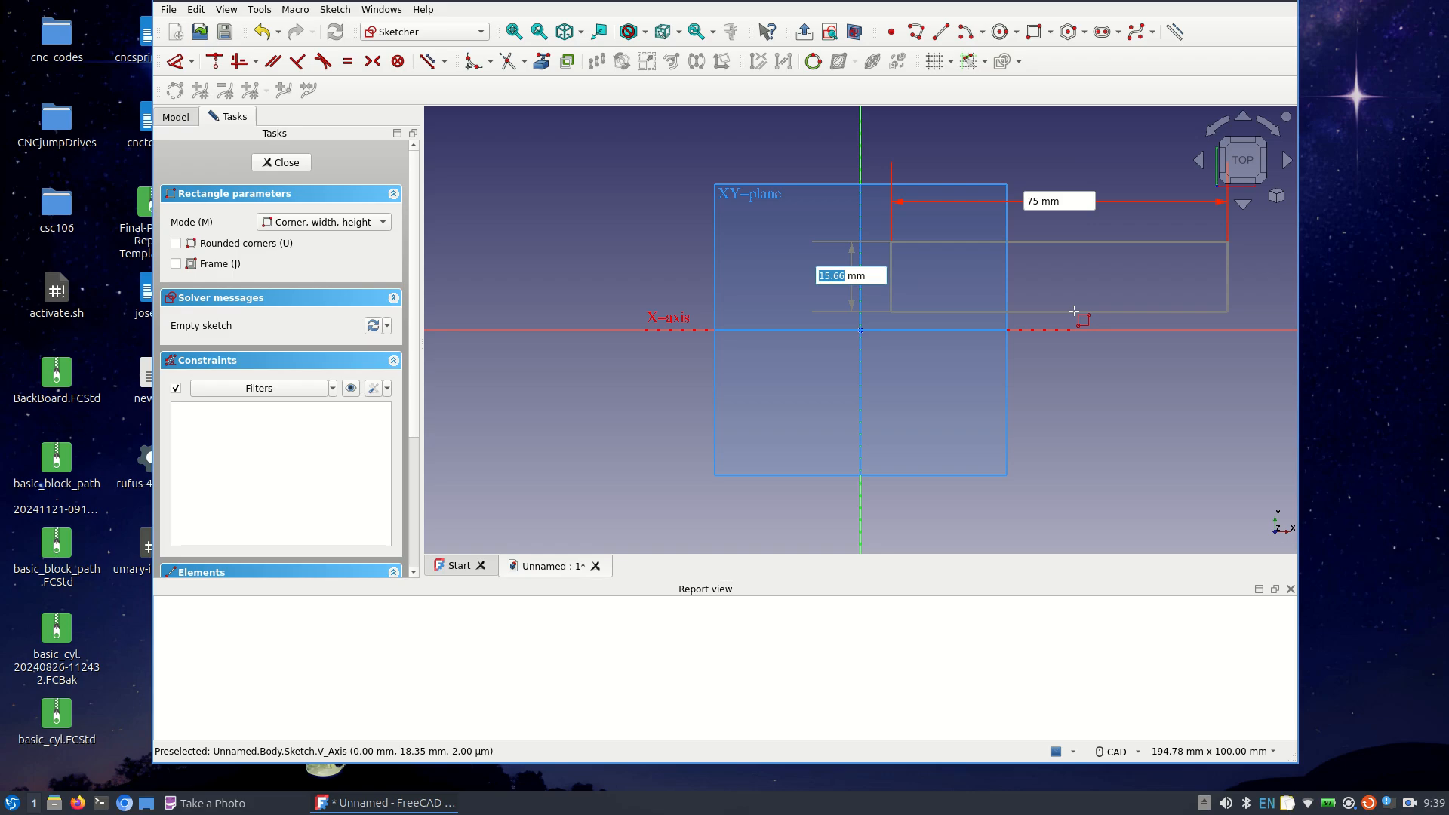
pyautogui.write('50')
pyautogui.press('Return')
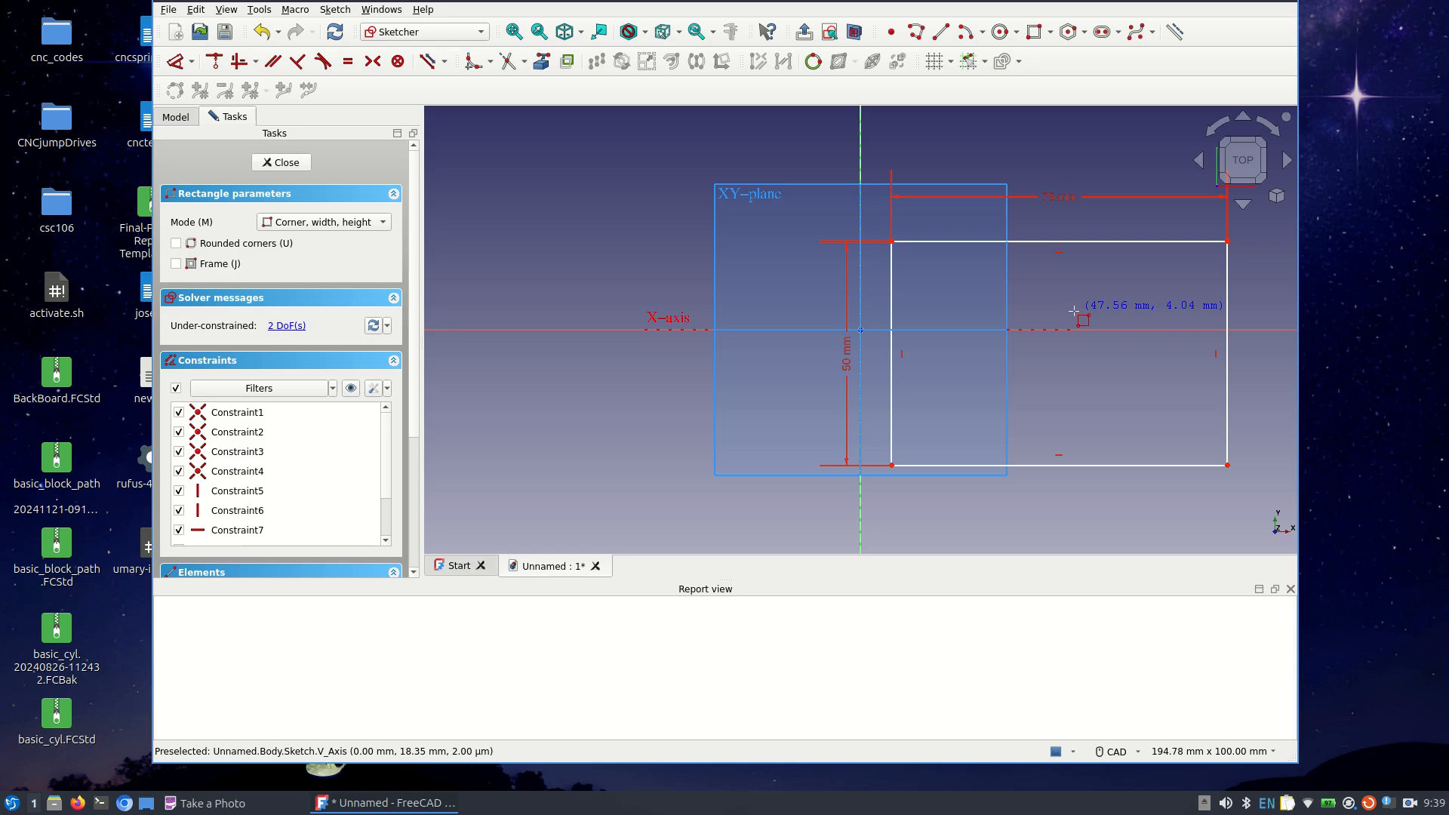
pyautogui.press('Escape')
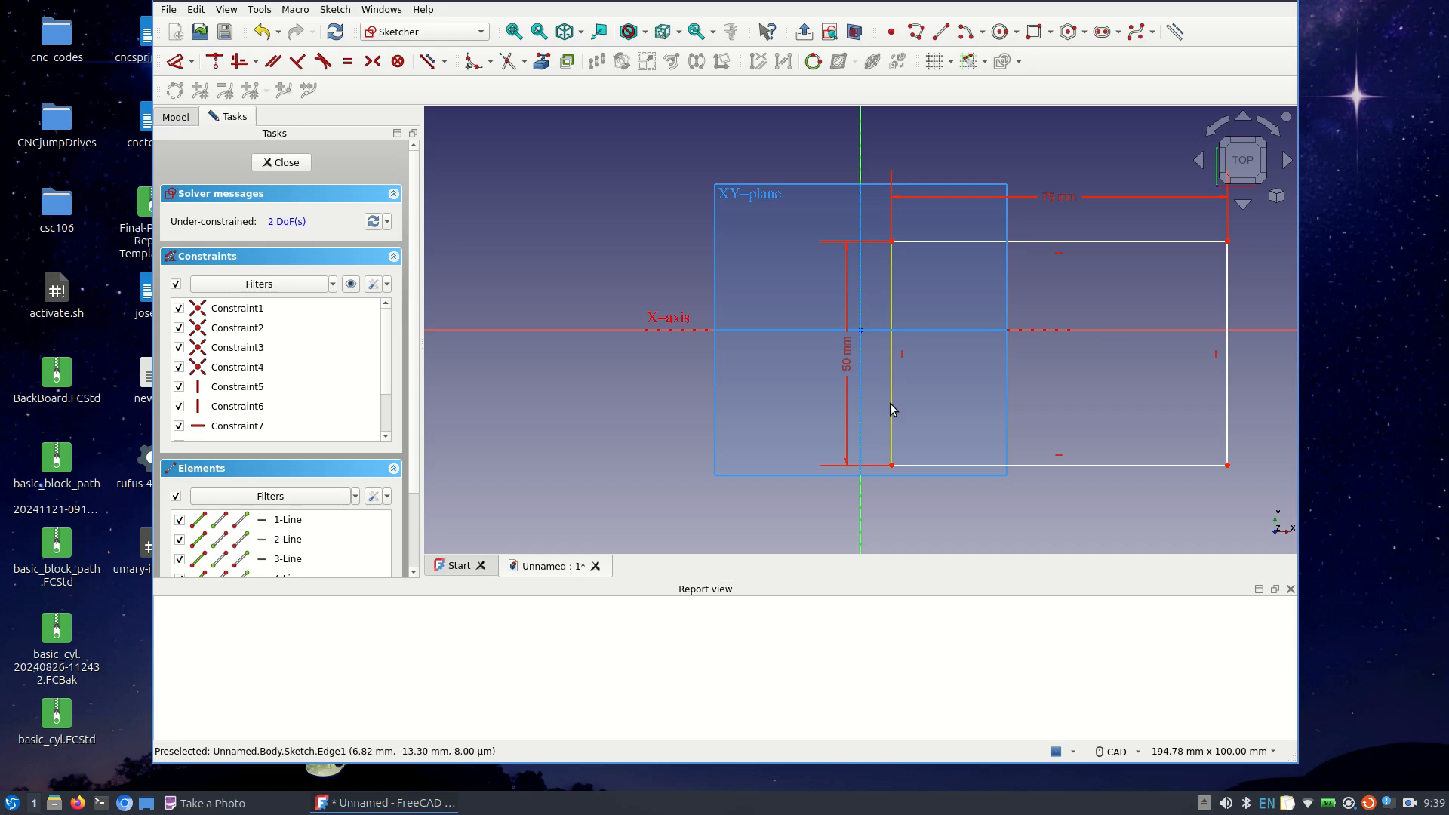
# Step: Constrain the rectangle's lower-left corner coincident with the sketch origin and close the sketch
pyautogui.click(891, 465)
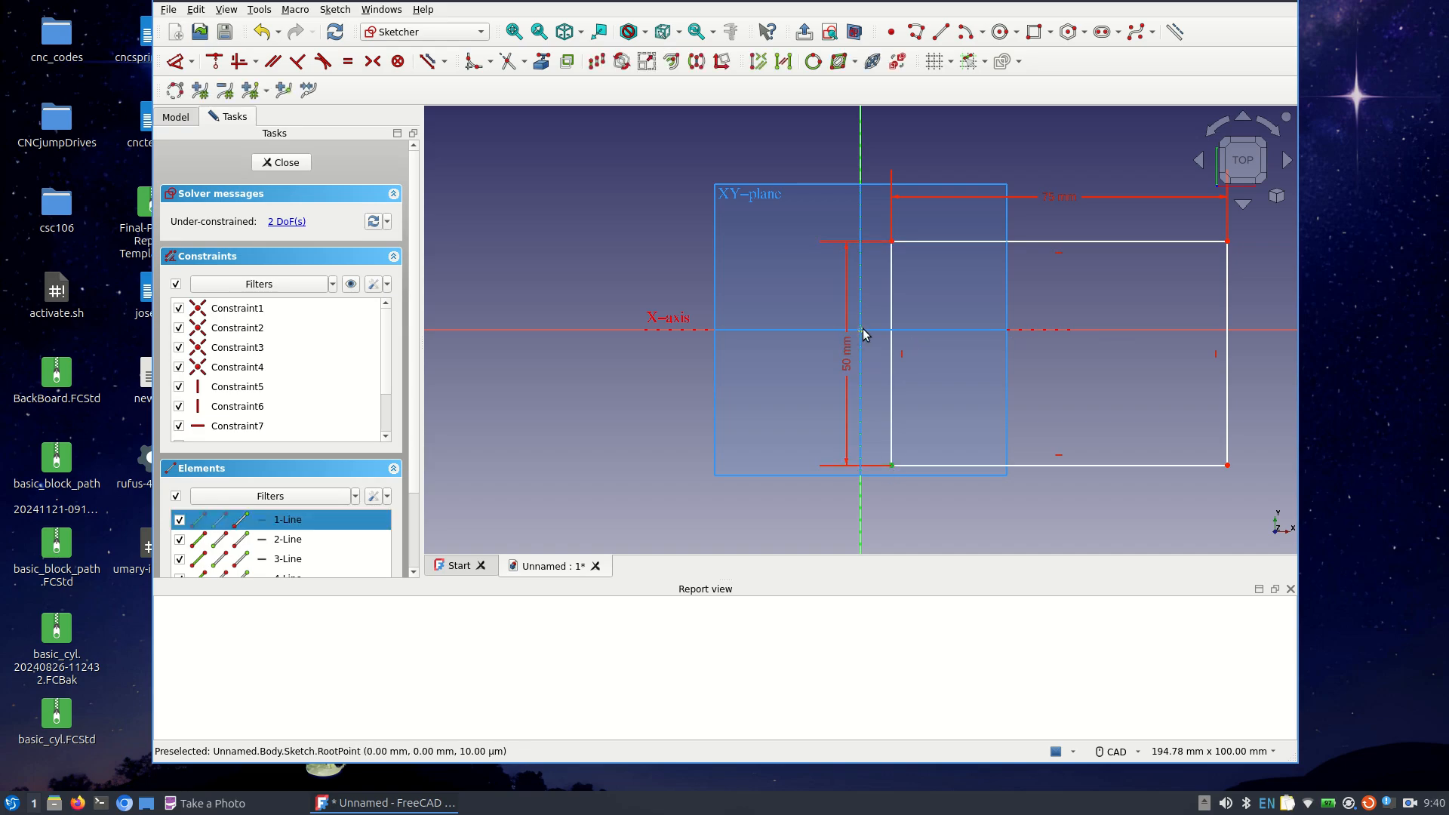
pyautogui.click(215, 64)
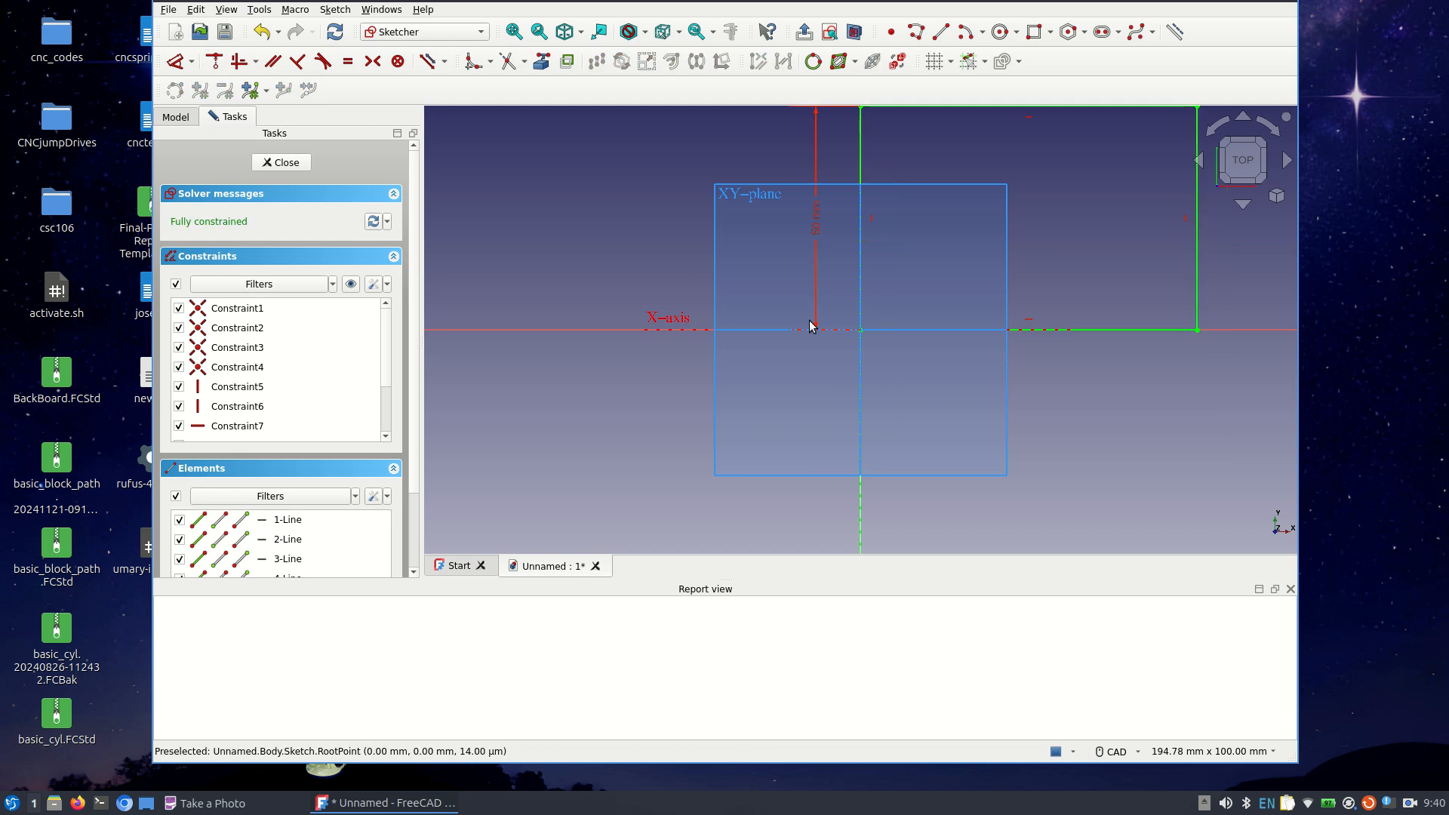
pyautogui.scroll(-3, 813, 325)
pyautogui.moveTo(986, 334); pyautogui.dragTo(876, 410, button='middle')
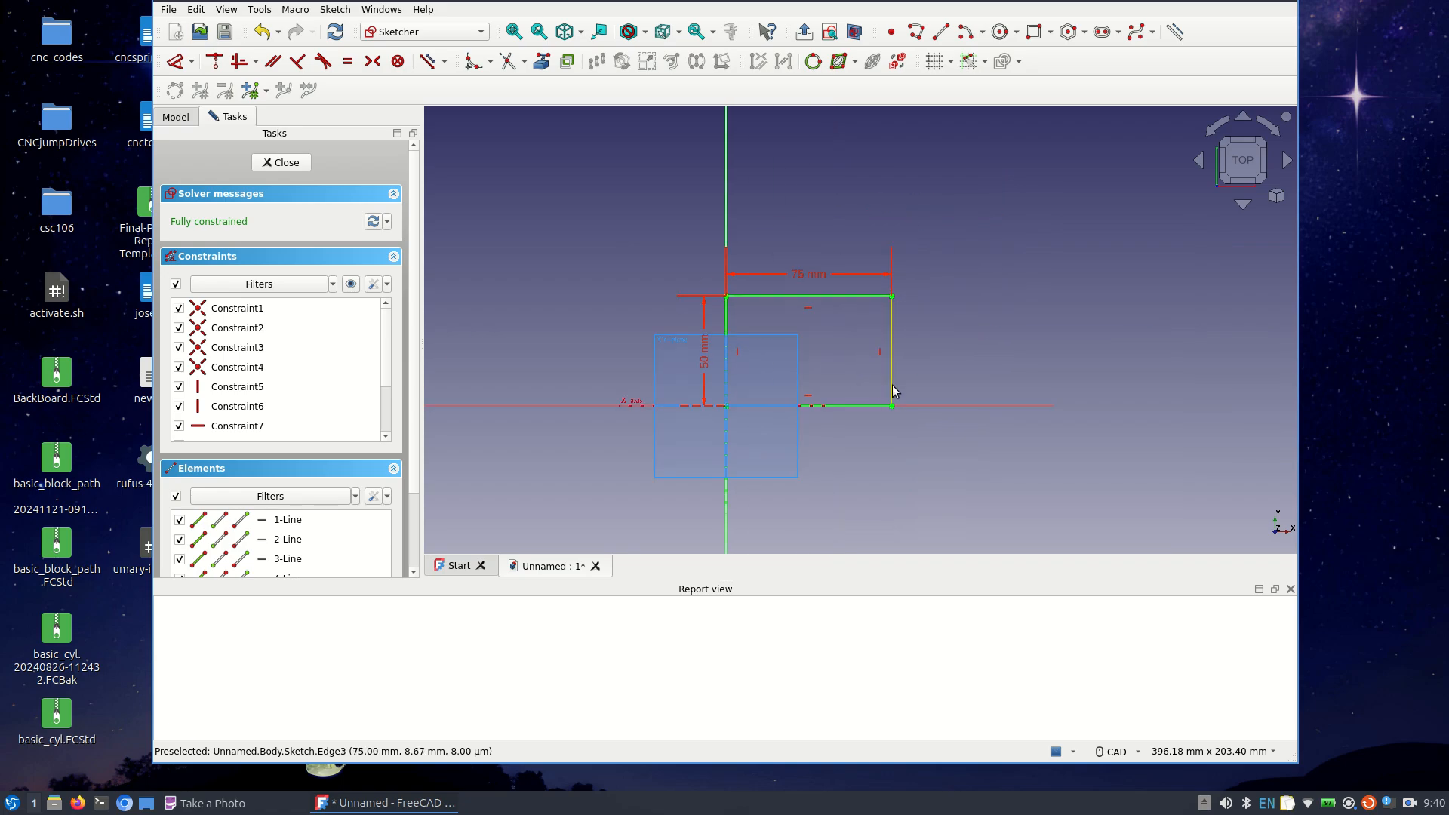
pyautogui.scroll(3, 914, 385)
pyautogui.scroll(-1, 914, 385)
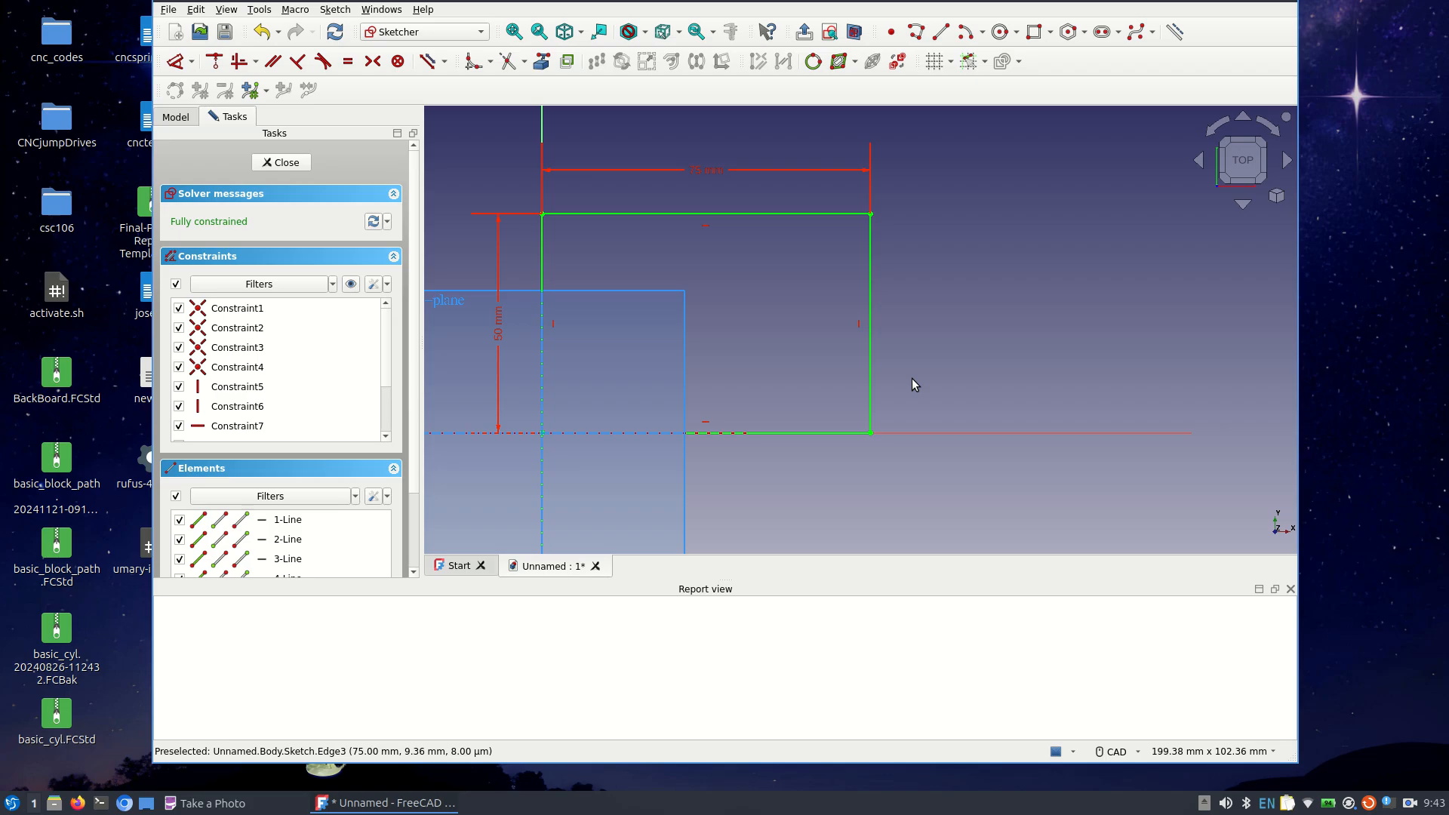
pyautogui.press('Escape')
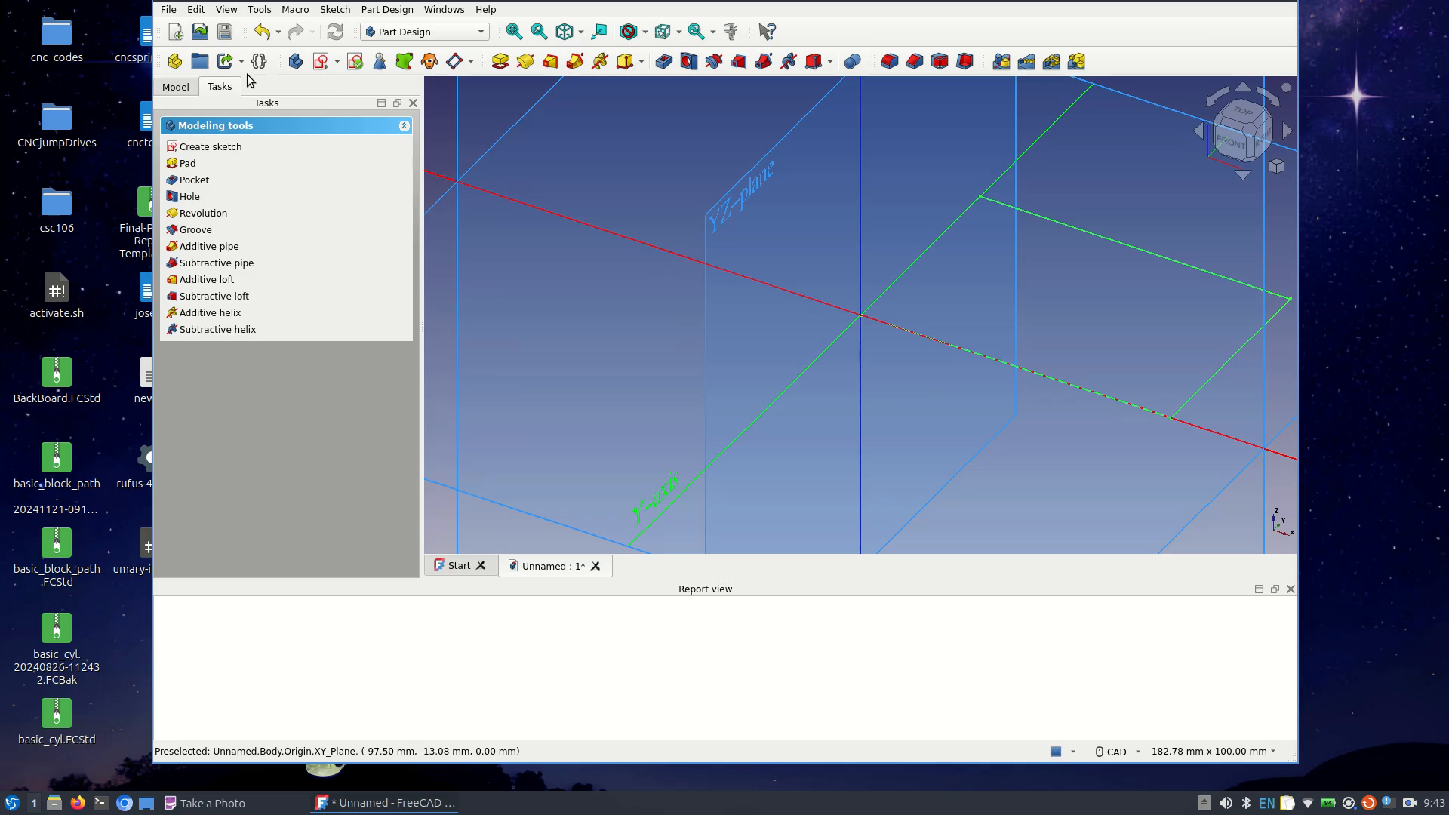
# Step: Pad the rectangle sketch to a length of 15 mm
pyautogui.click(507, 63)
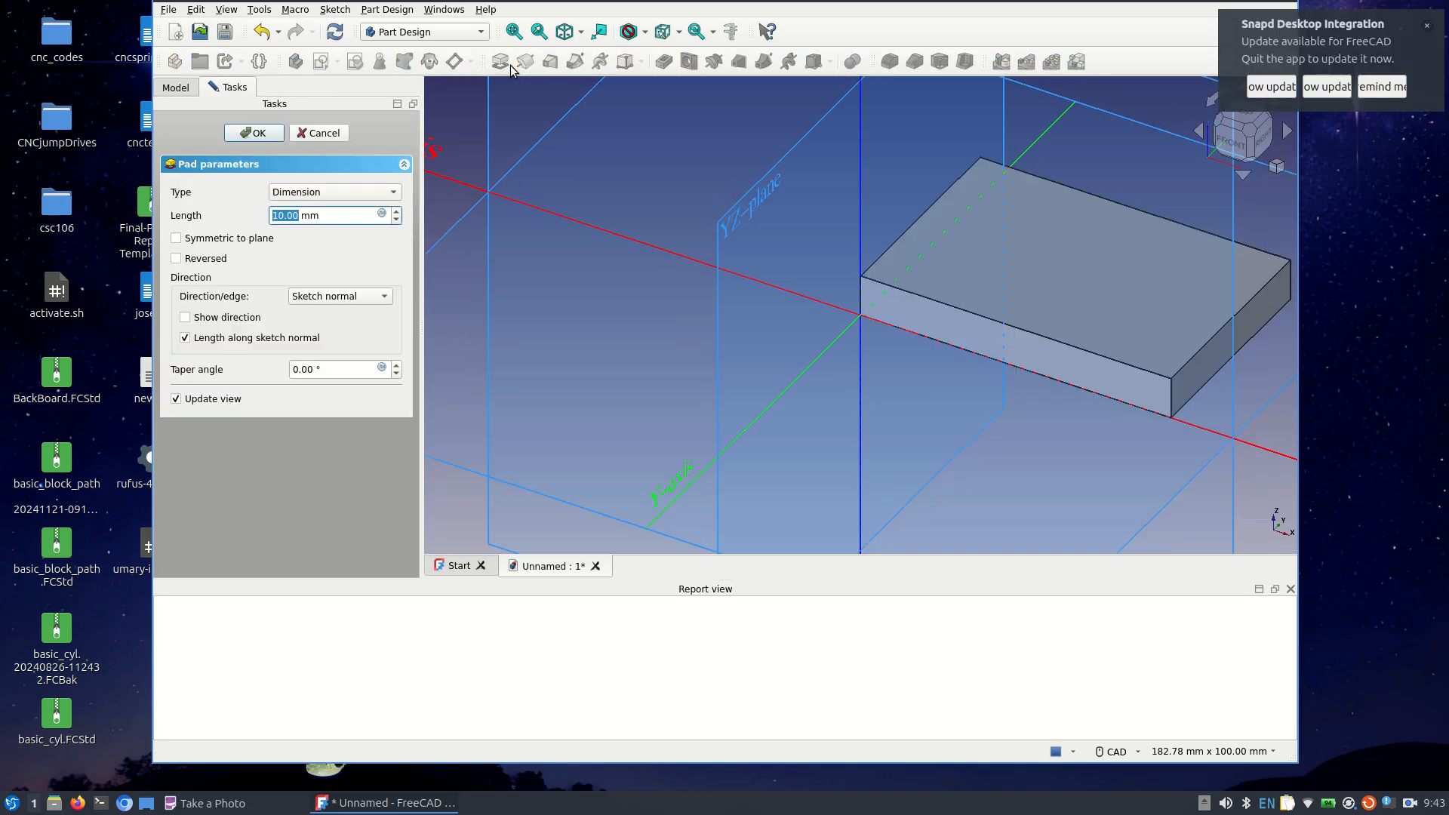
pyautogui.write('15')
pyautogui.press('Return')
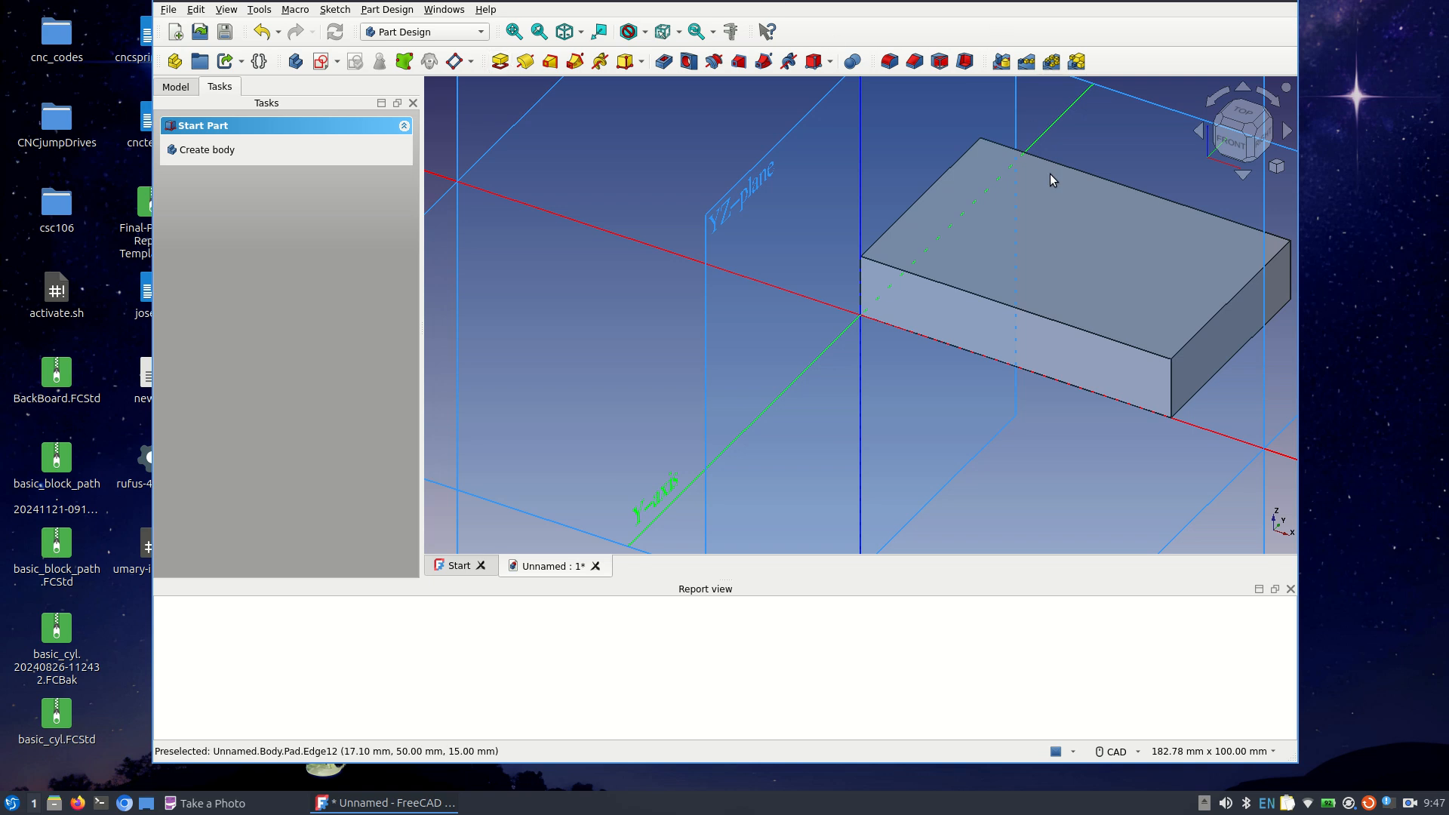
# Step: Sketch a six-sided regular polygon on the block's top face, enlarge it near the middle of the face, and close the sketch
pyautogui.click(1064, 250)
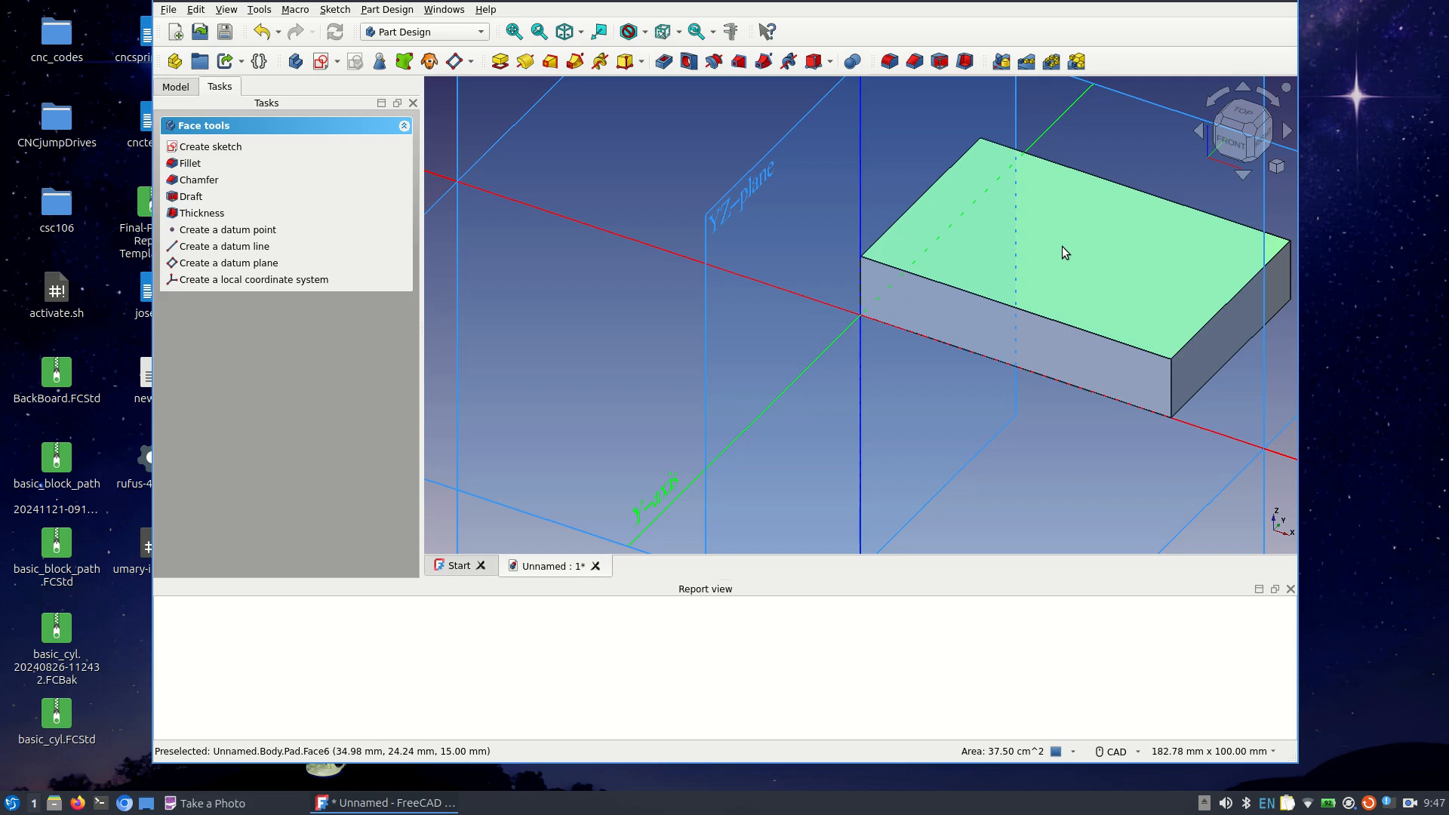
pyautogui.click(320, 62)
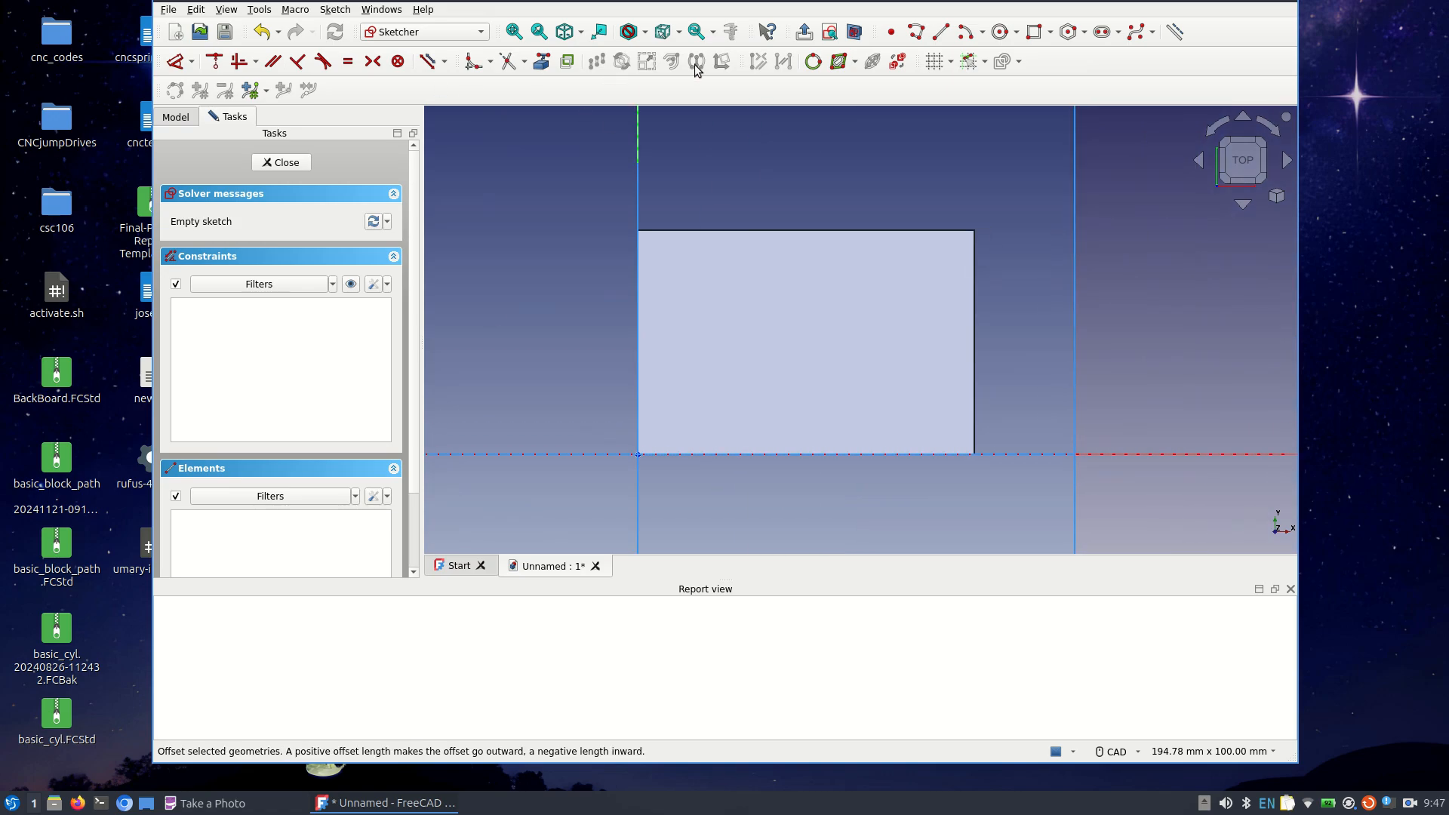
pyautogui.click(1068, 32)
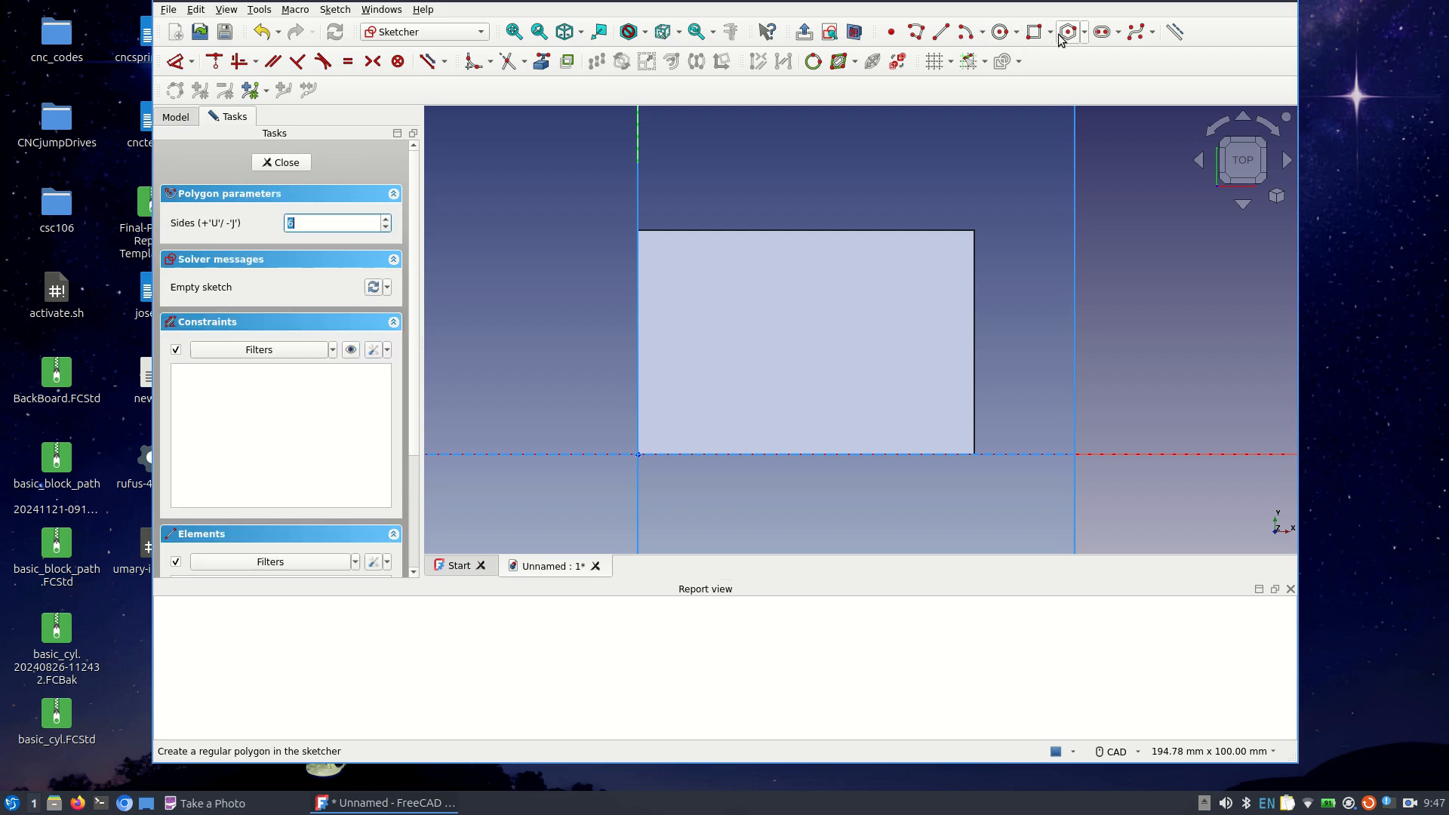
pyautogui.click(743, 290)
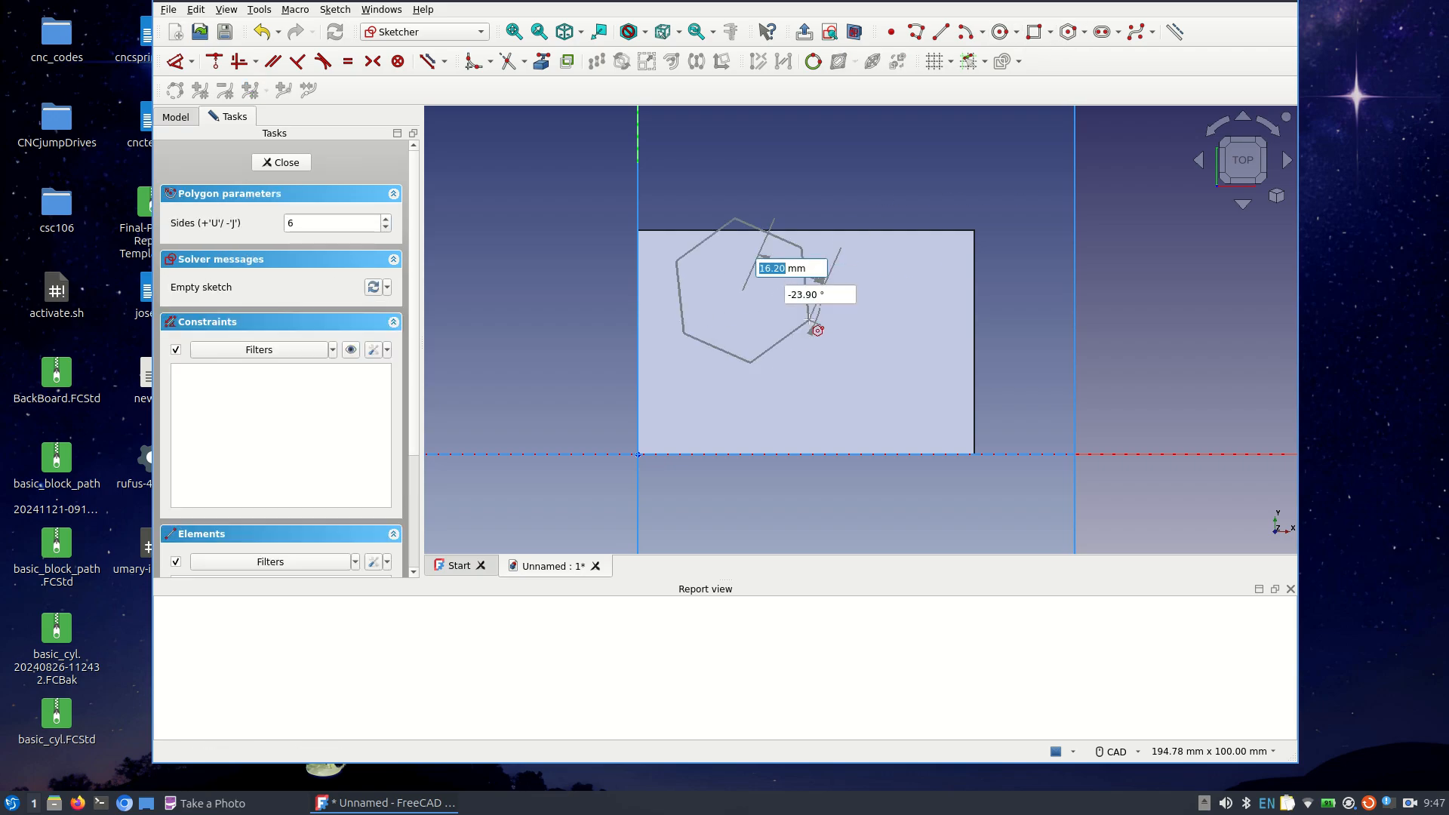
pyautogui.click(781, 288)
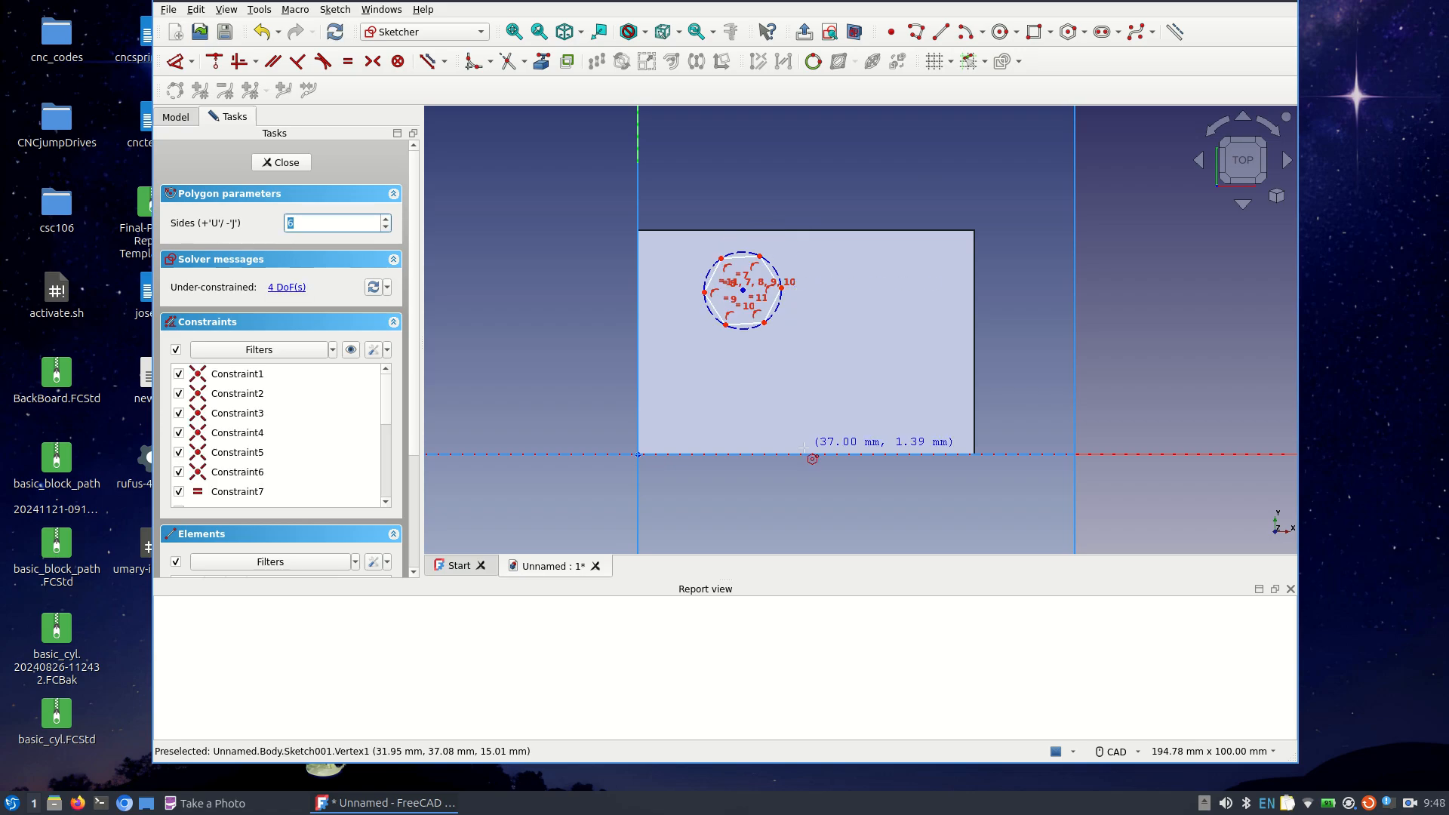
pyautogui.press('Escape')
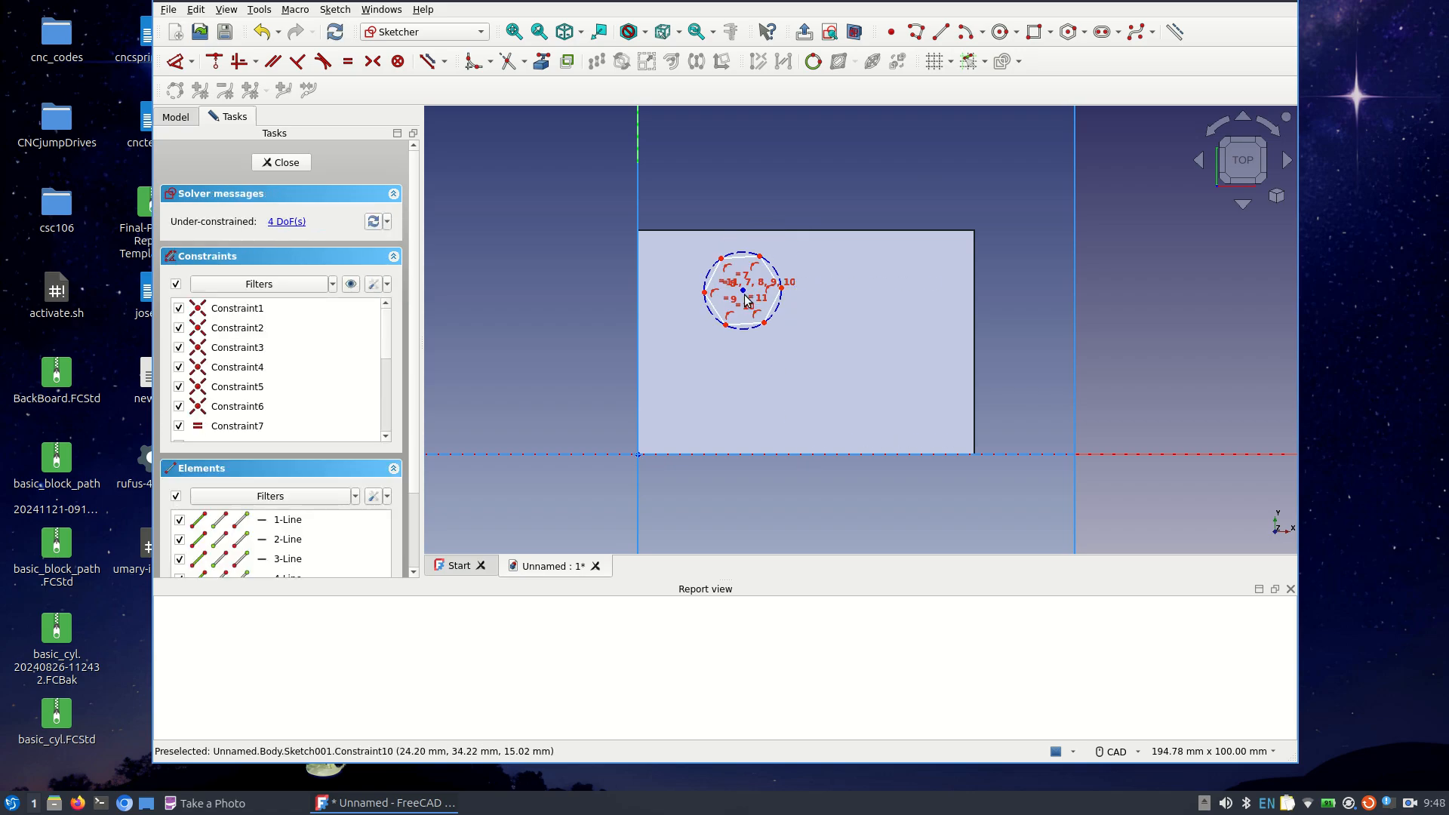
pyautogui.moveTo(747, 295); pyautogui.dragTo(883, 367)
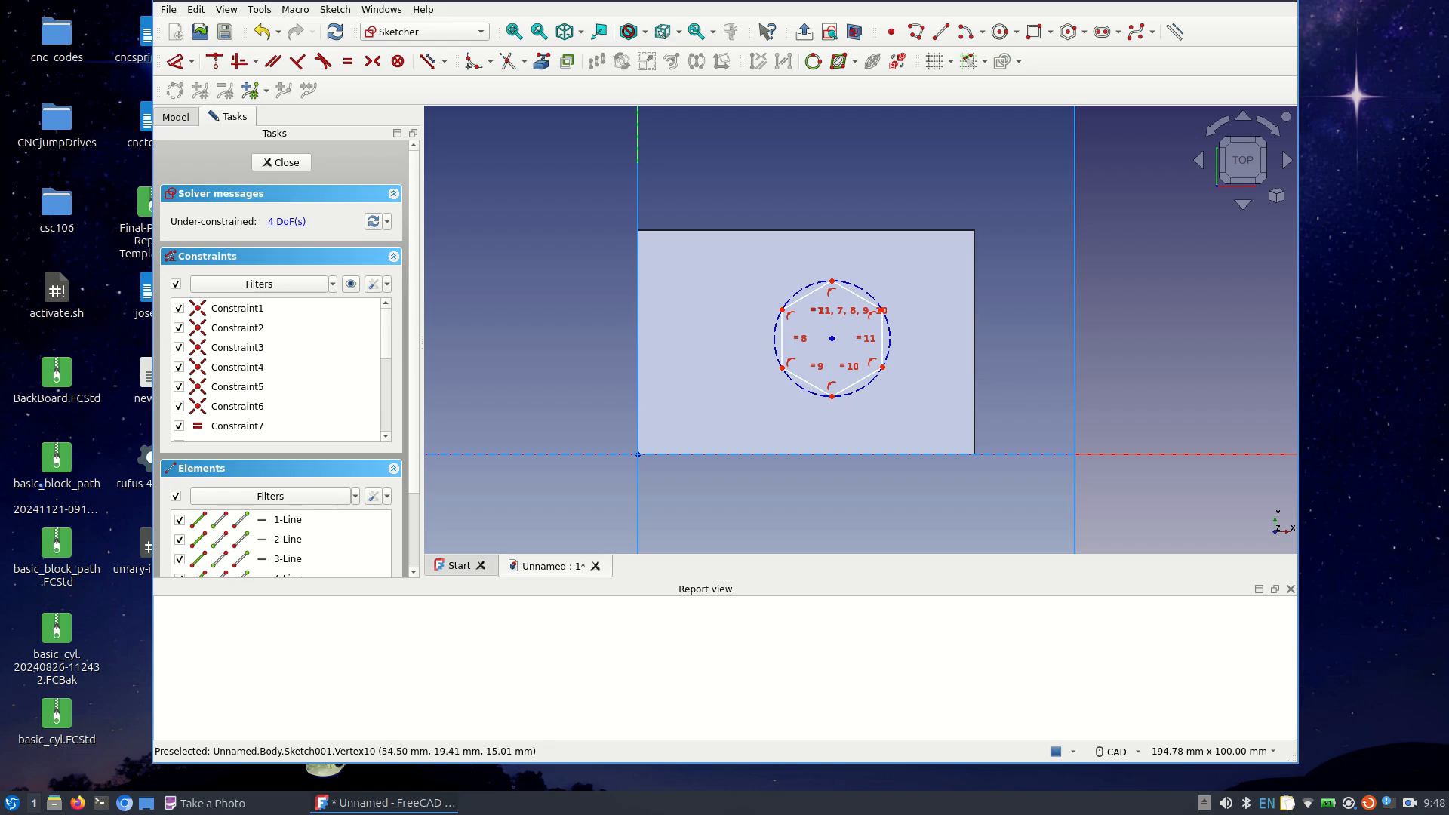
pyautogui.press('Escape')
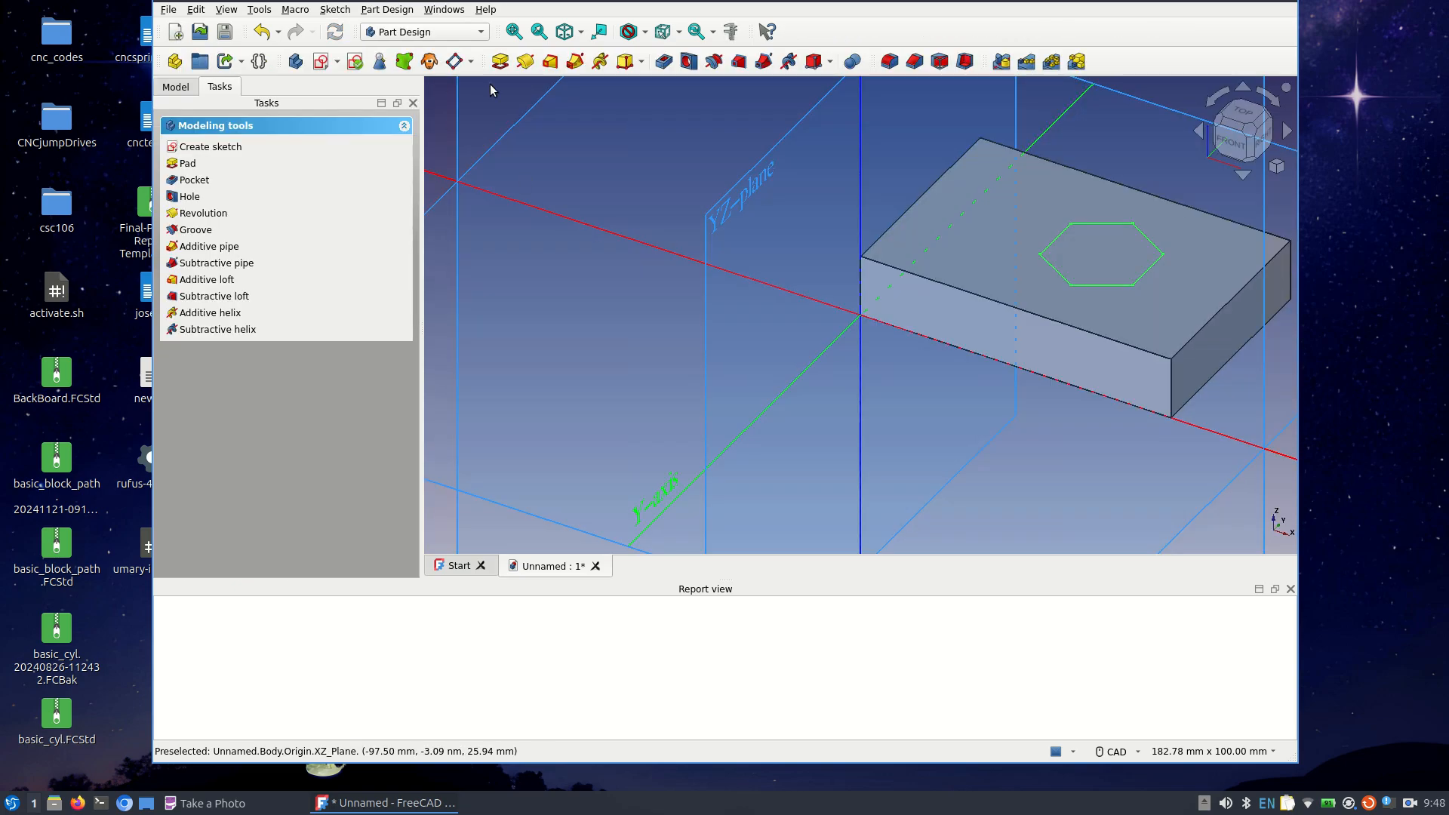
# Step: Cut the hexagon sketch into the block's top face as a 5 mm deep pocket
pyautogui.click(663, 62)
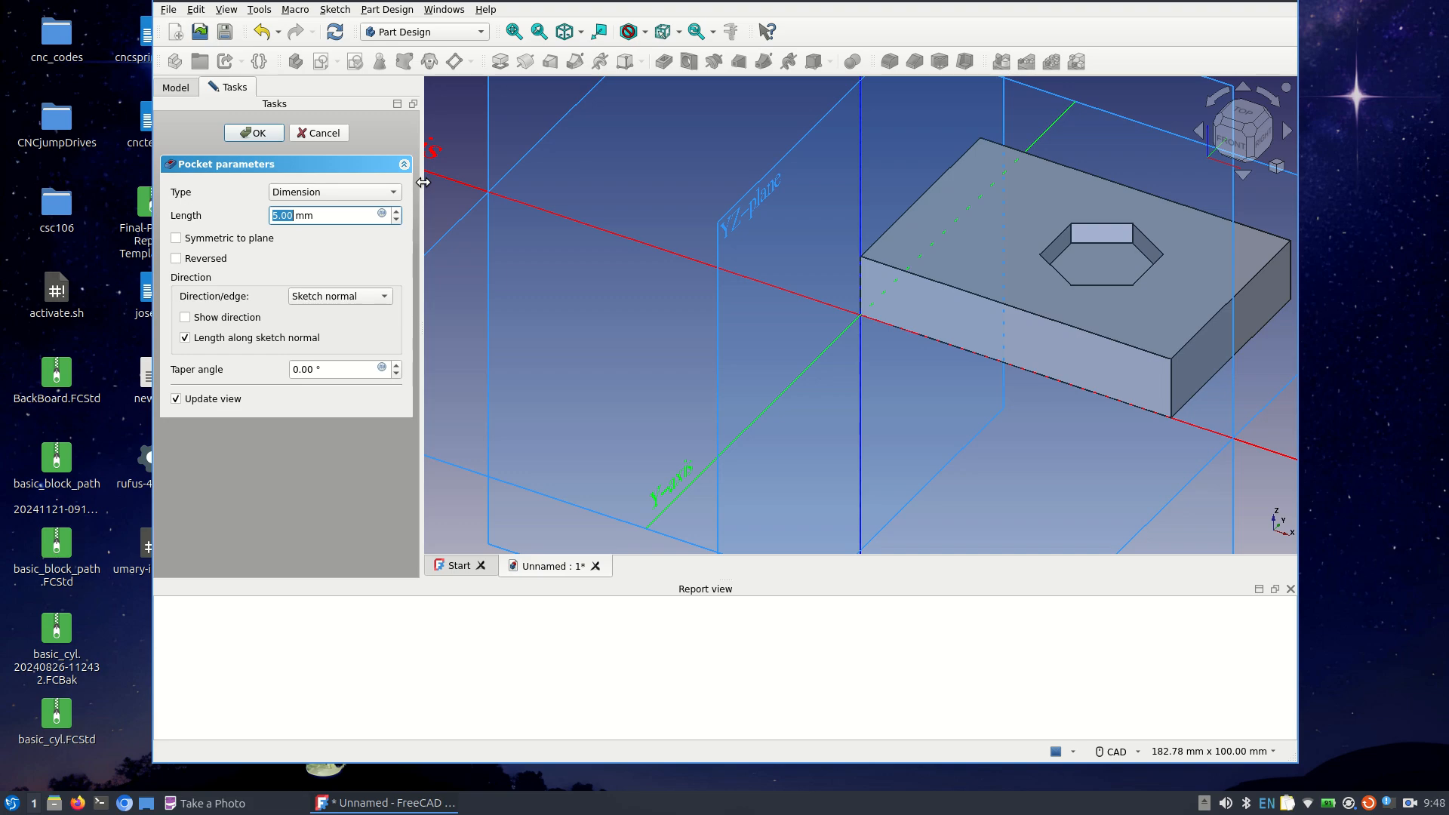
pyautogui.click(264, 135)
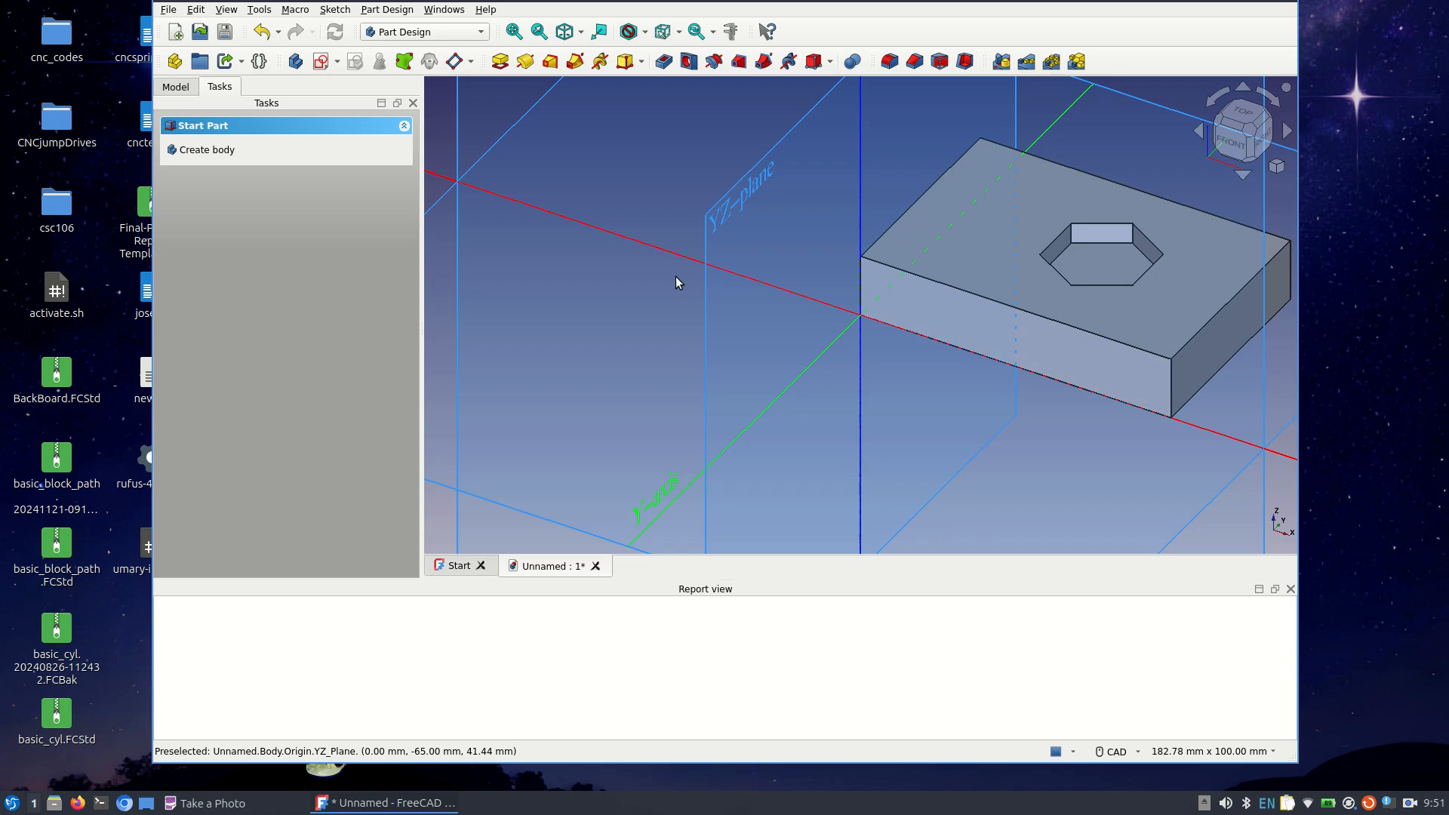
# Step: Set the unit system to the metric small parts CNC option (mm, mm/min)
pyautogui.click(477, 32)
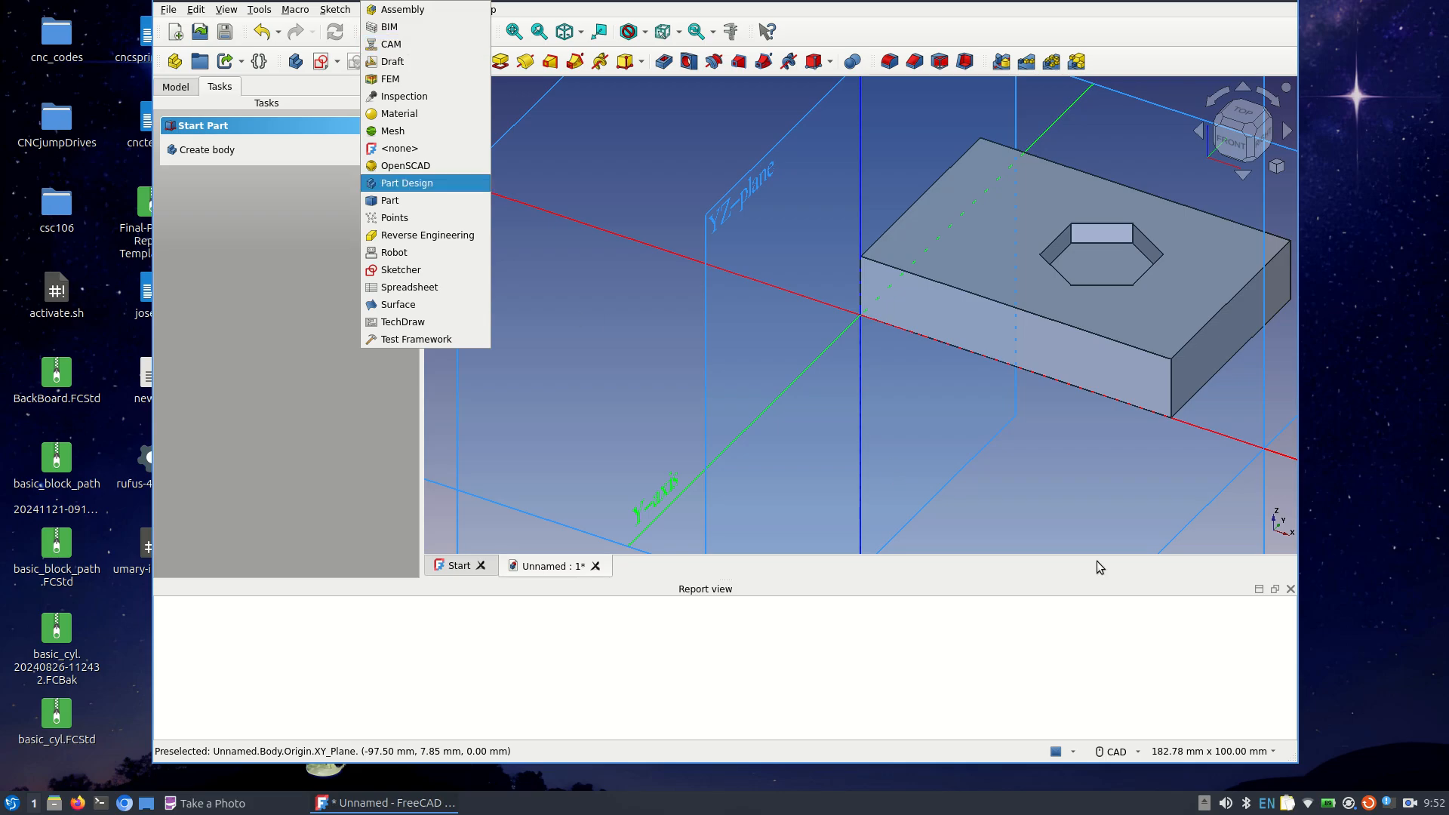
pyautogui.click(1232, 757)
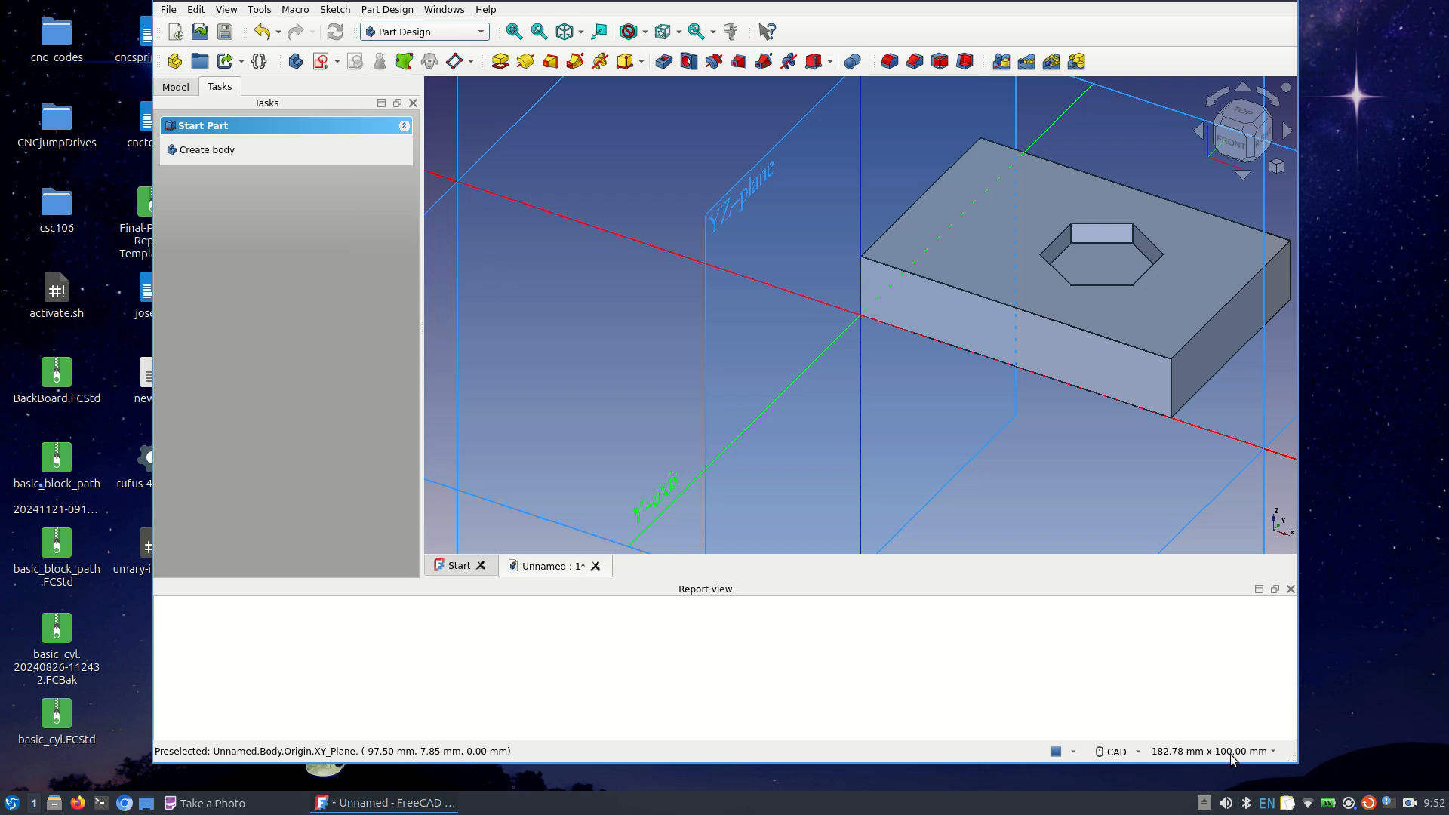
pyautogui.click(1232, 755)
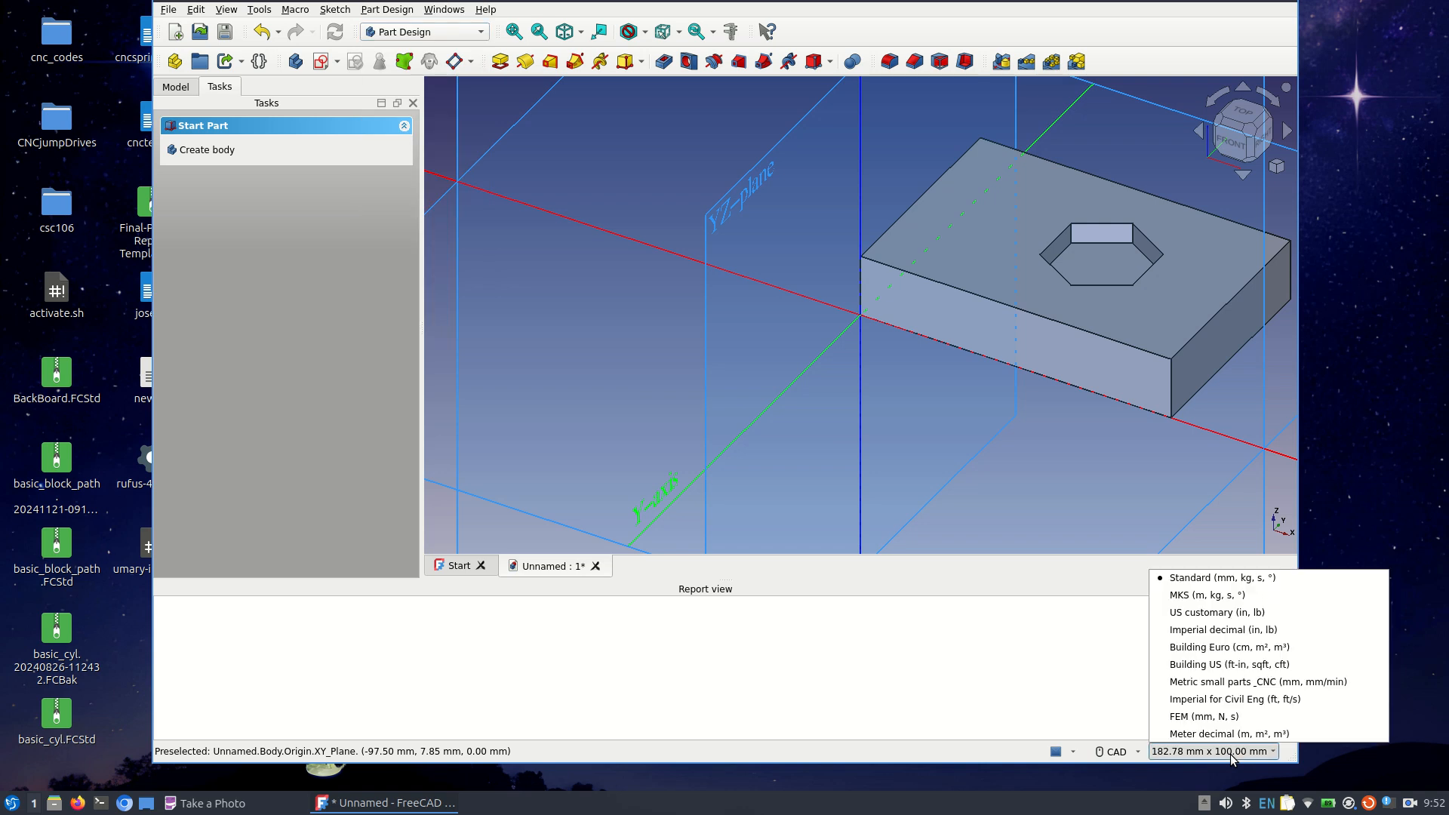
pyautogui.click(1234, 682)
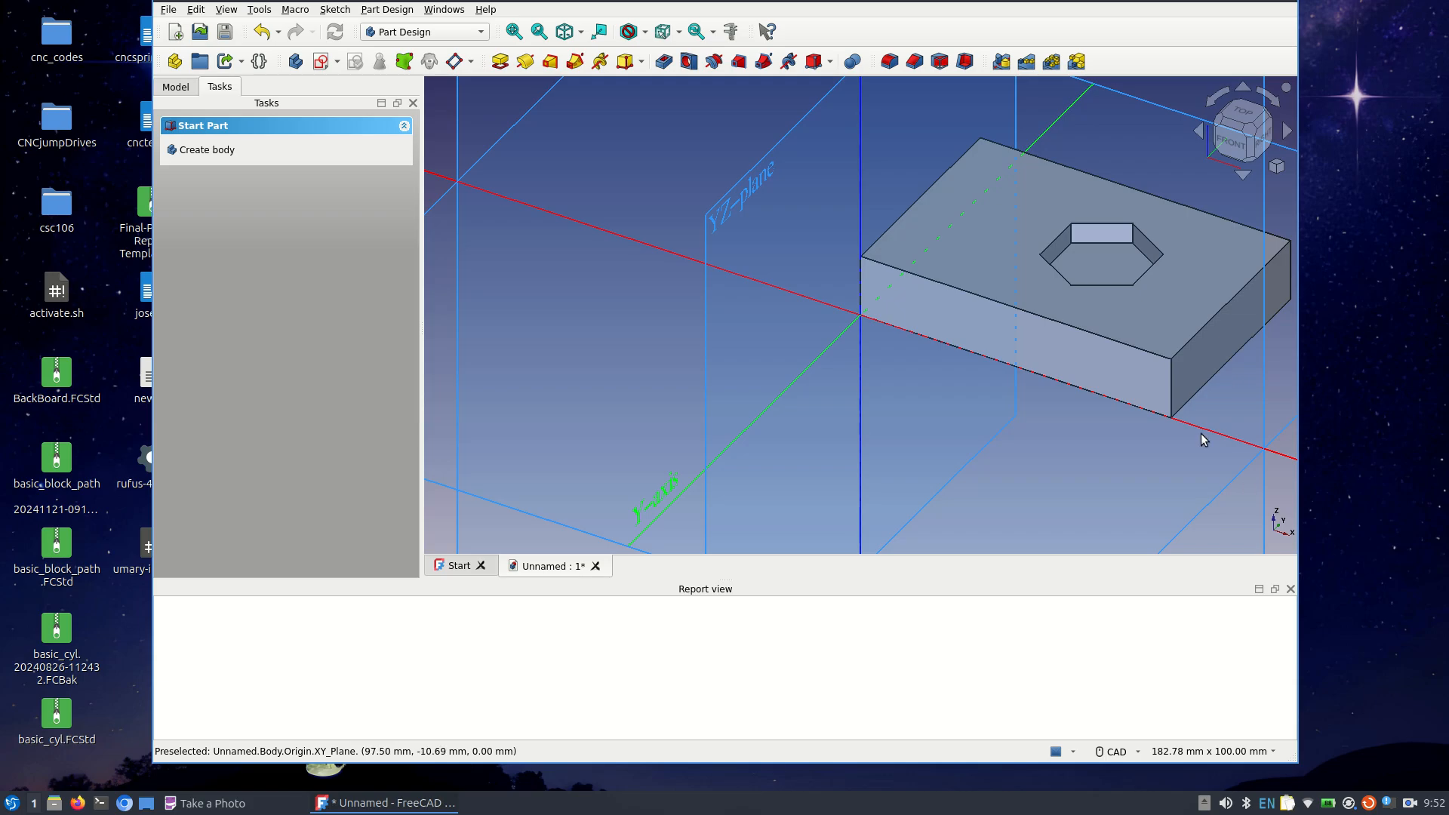
# Step: Switch to the CAM workbench and create a job for Body with no template
pyautogui.click(480, 28)
pyautogui.click(454, 44)
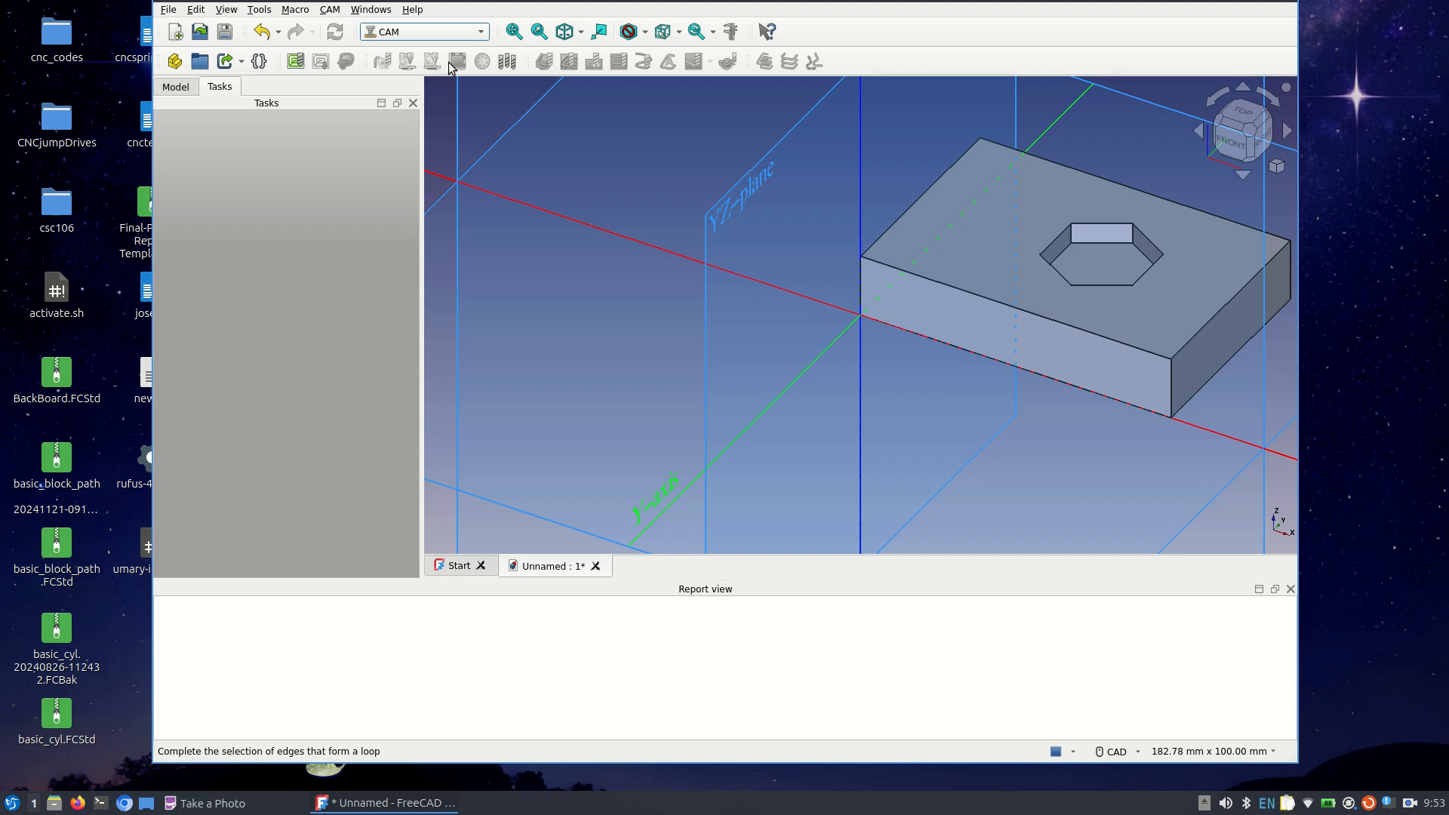
pyautogui.click(294, 62)
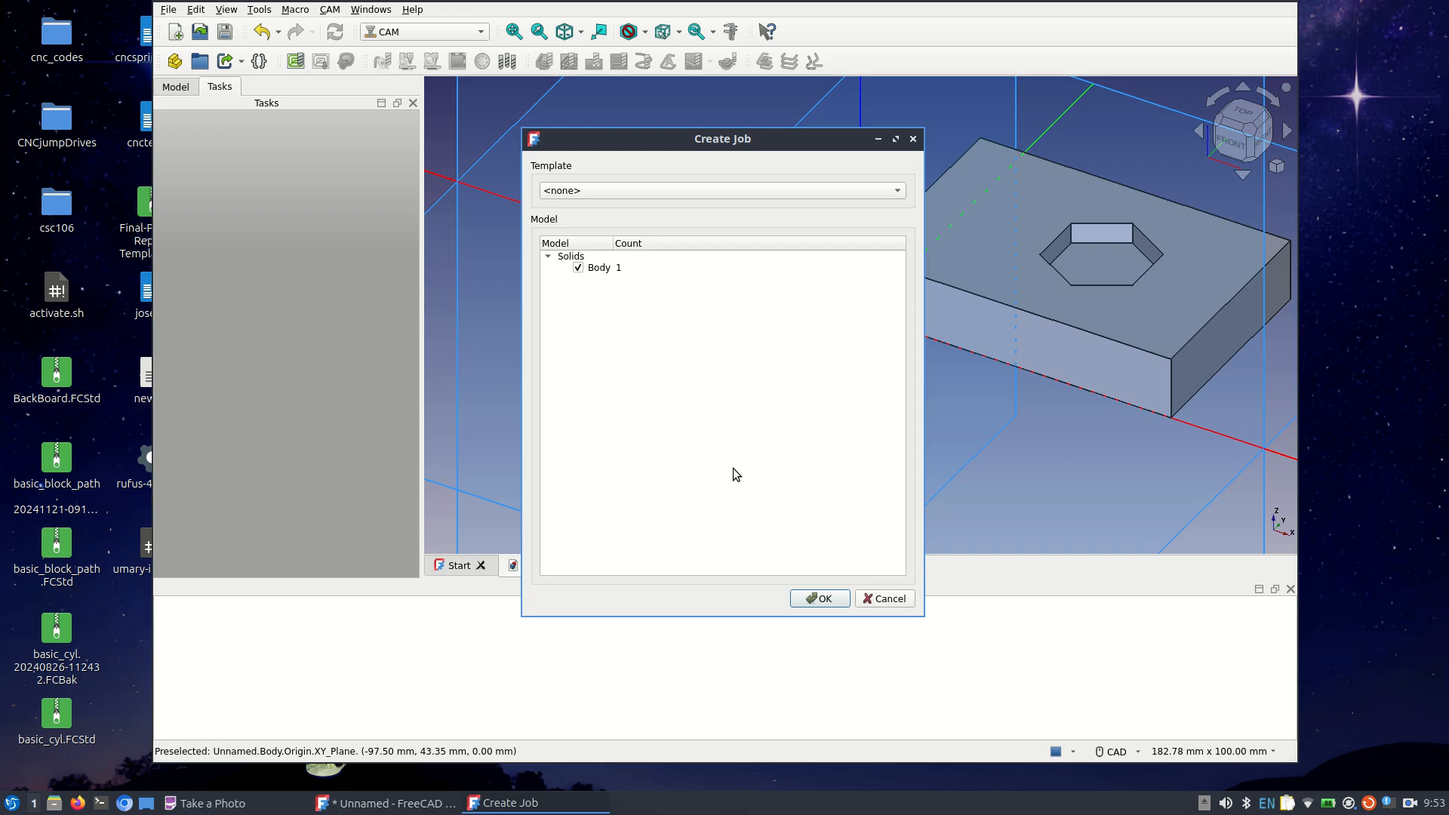
pyautogui.click(811, 600)
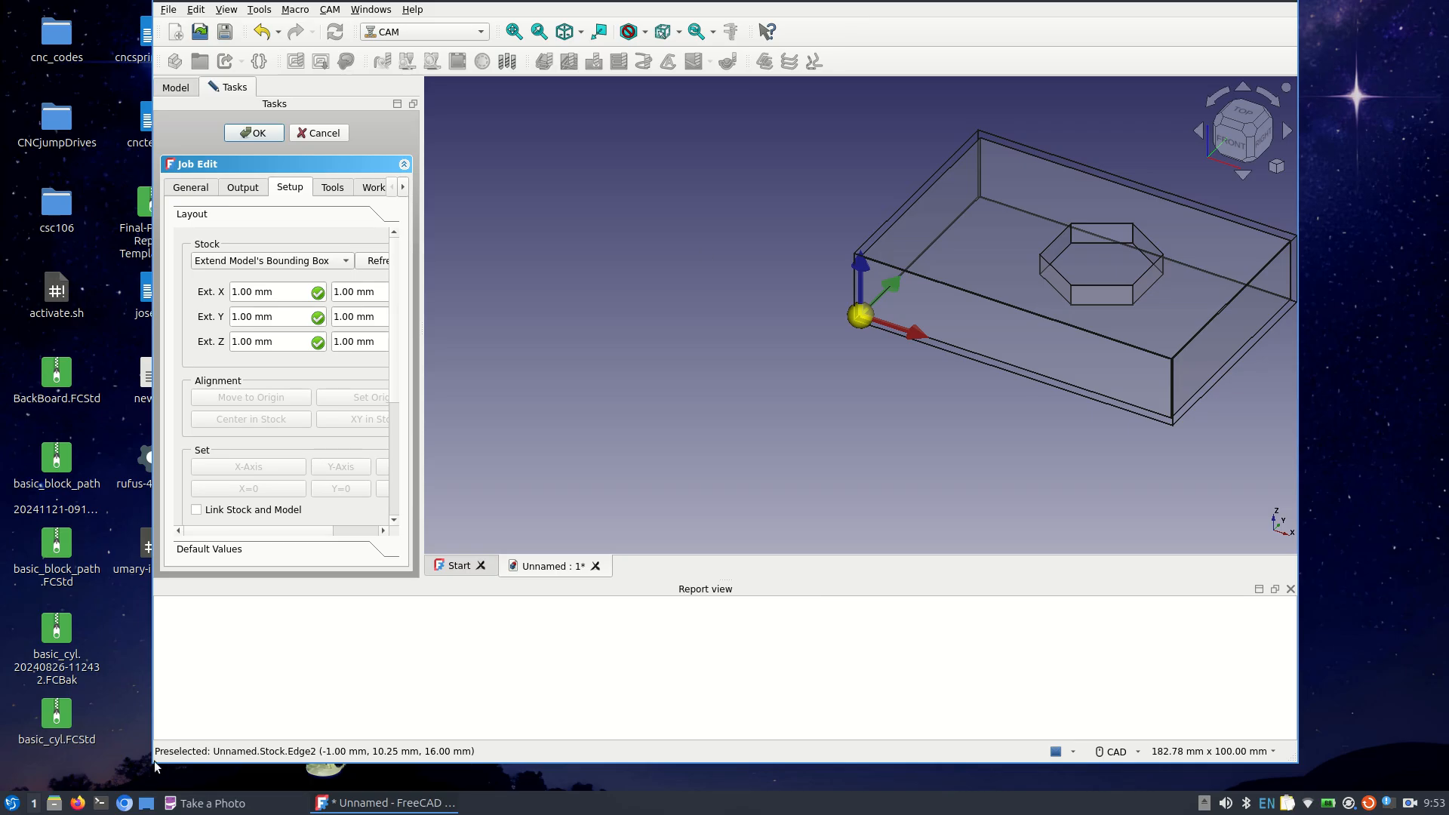
# Step: Enlarge the program window to nearly full screen width and widen the task pane to show all job settings
pyautogui.moveTo(154, 766); pyautogui.dragTo(16, 778)
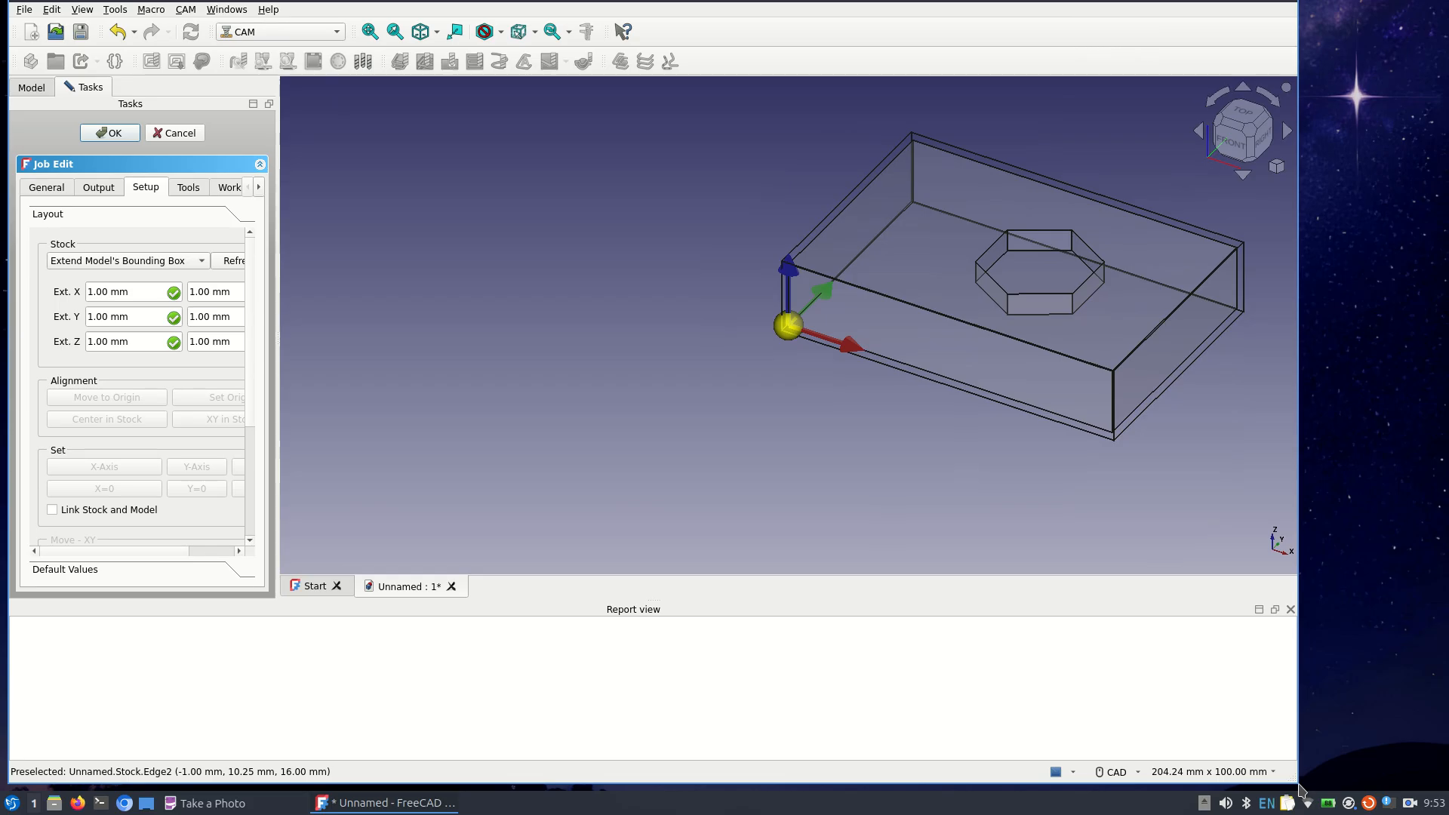
pyautogui.moveTo(1292, 776); pyautogui.dragTo(1437, 784)
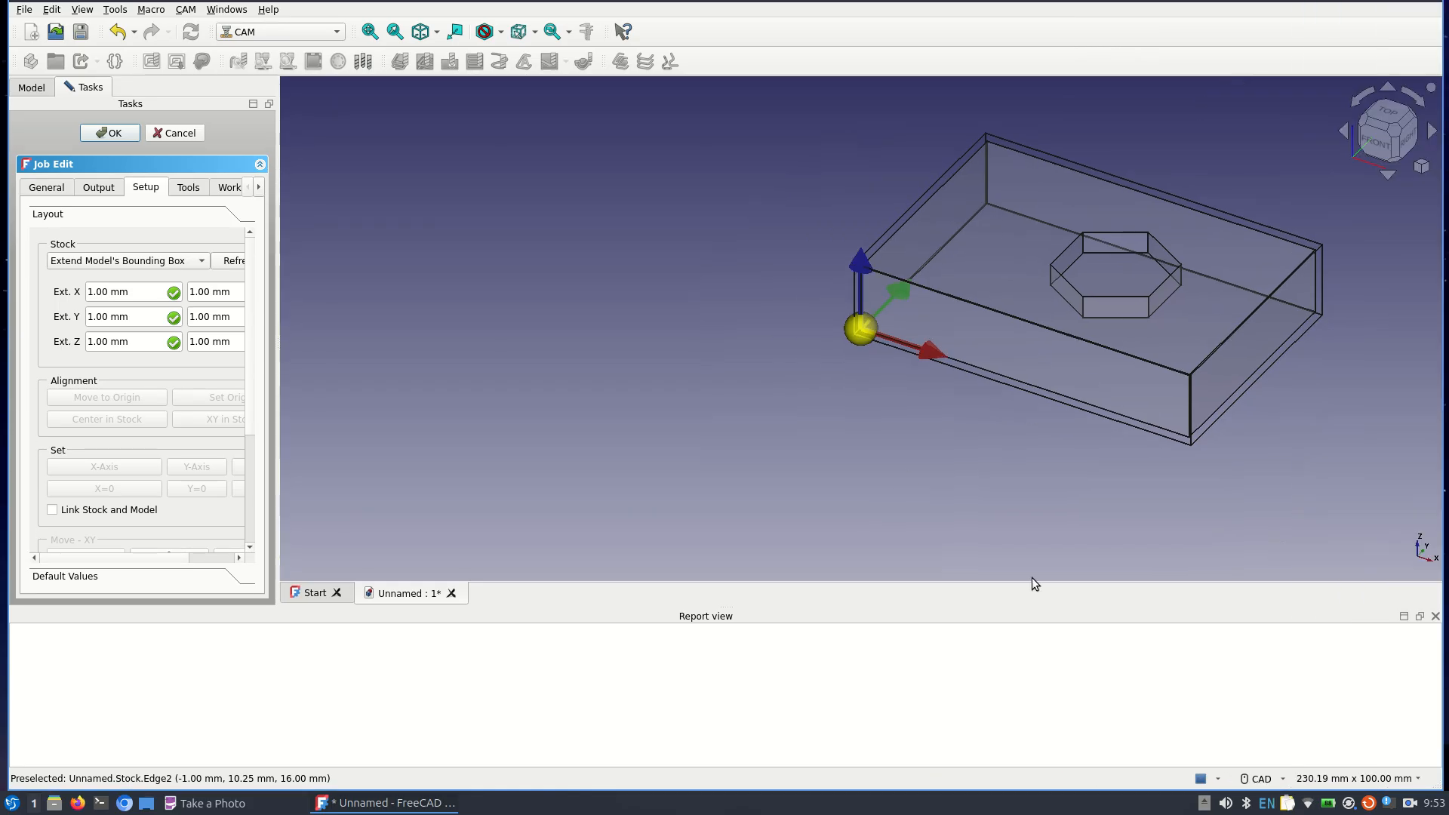
pyautogui.moveTo(906, 469); pyautogui.dragTo(589, 522, button='middle')
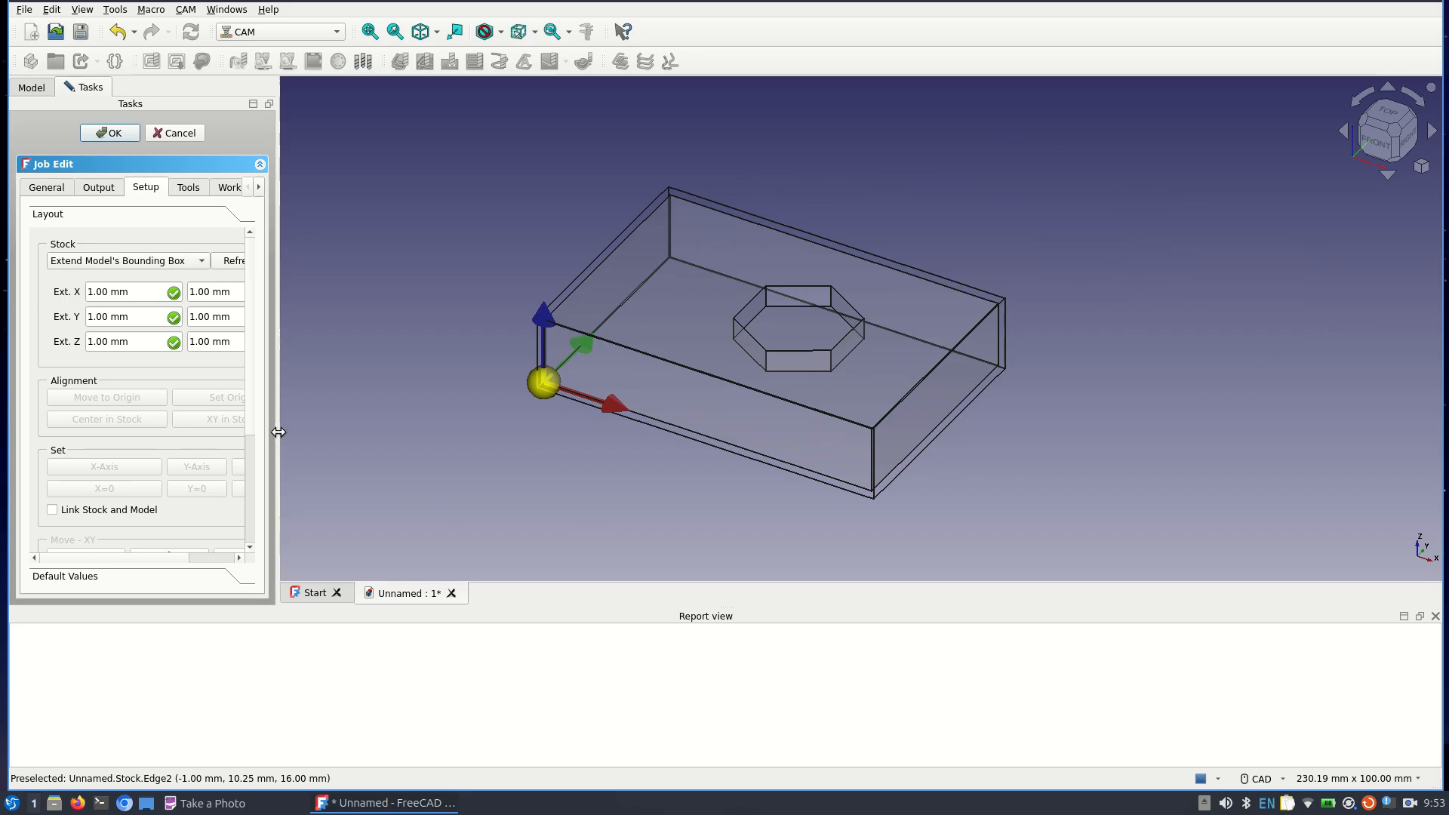
pyautogui.moveTo(279, 432); pyautogui.dragTo(409, 446)
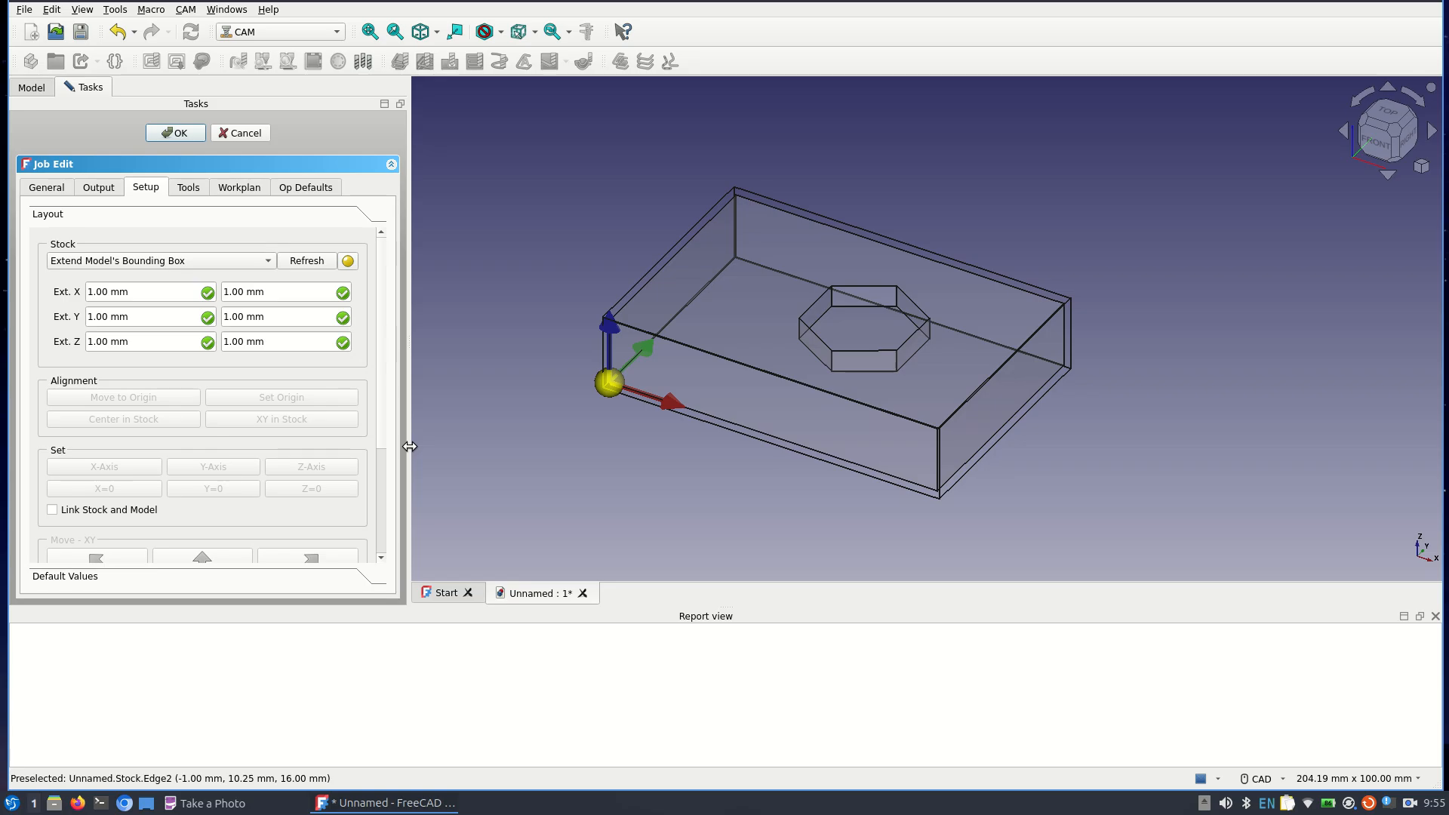
# Step: Set both Z extensions of the stock around the model's bounding box to 0 mm
pyautogui.tripleClick(166, 346)
pyautogui.write('0')
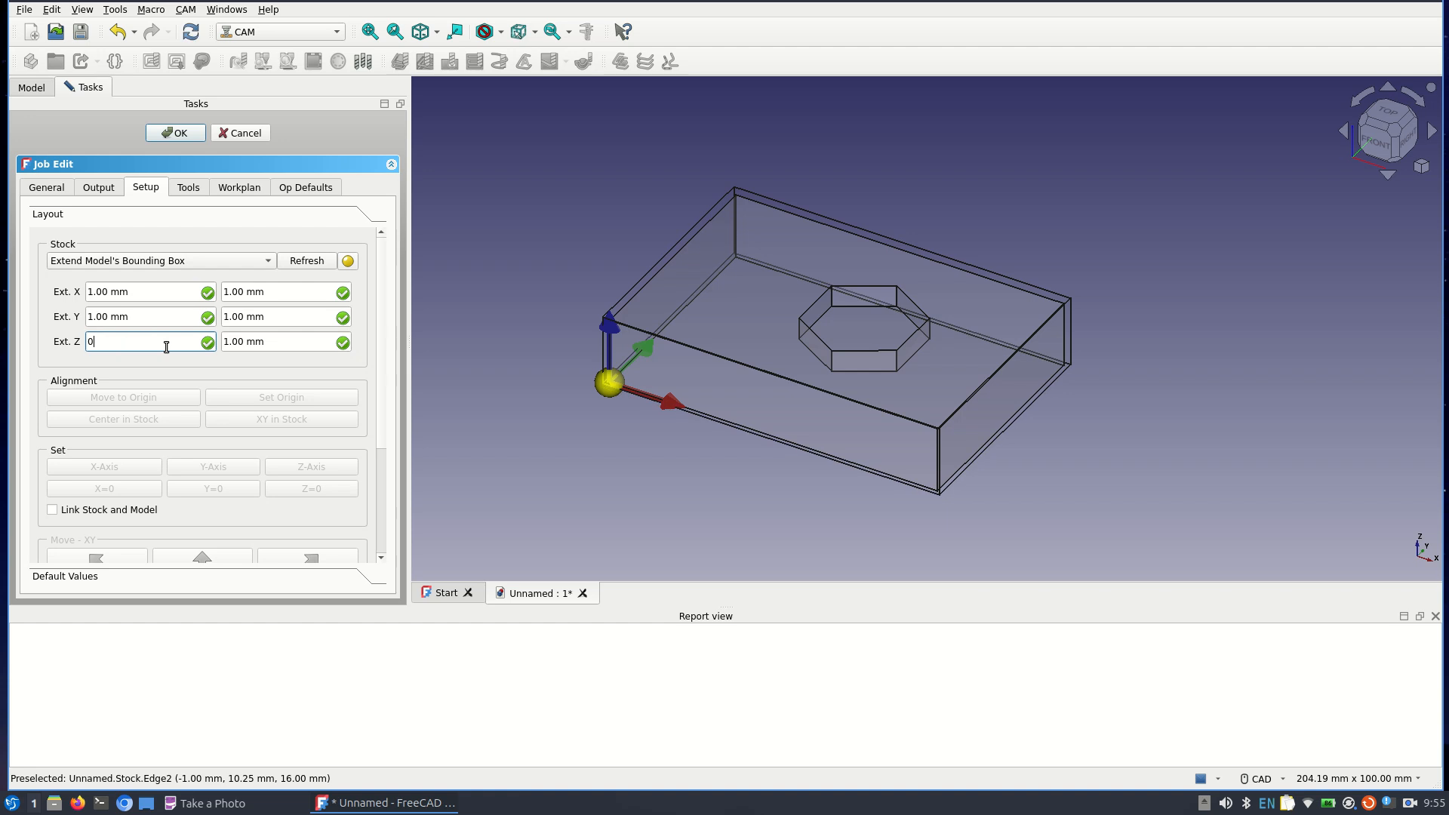
pyautogui.click(301, 338)
pyautogui.tripleClick(300, 338)
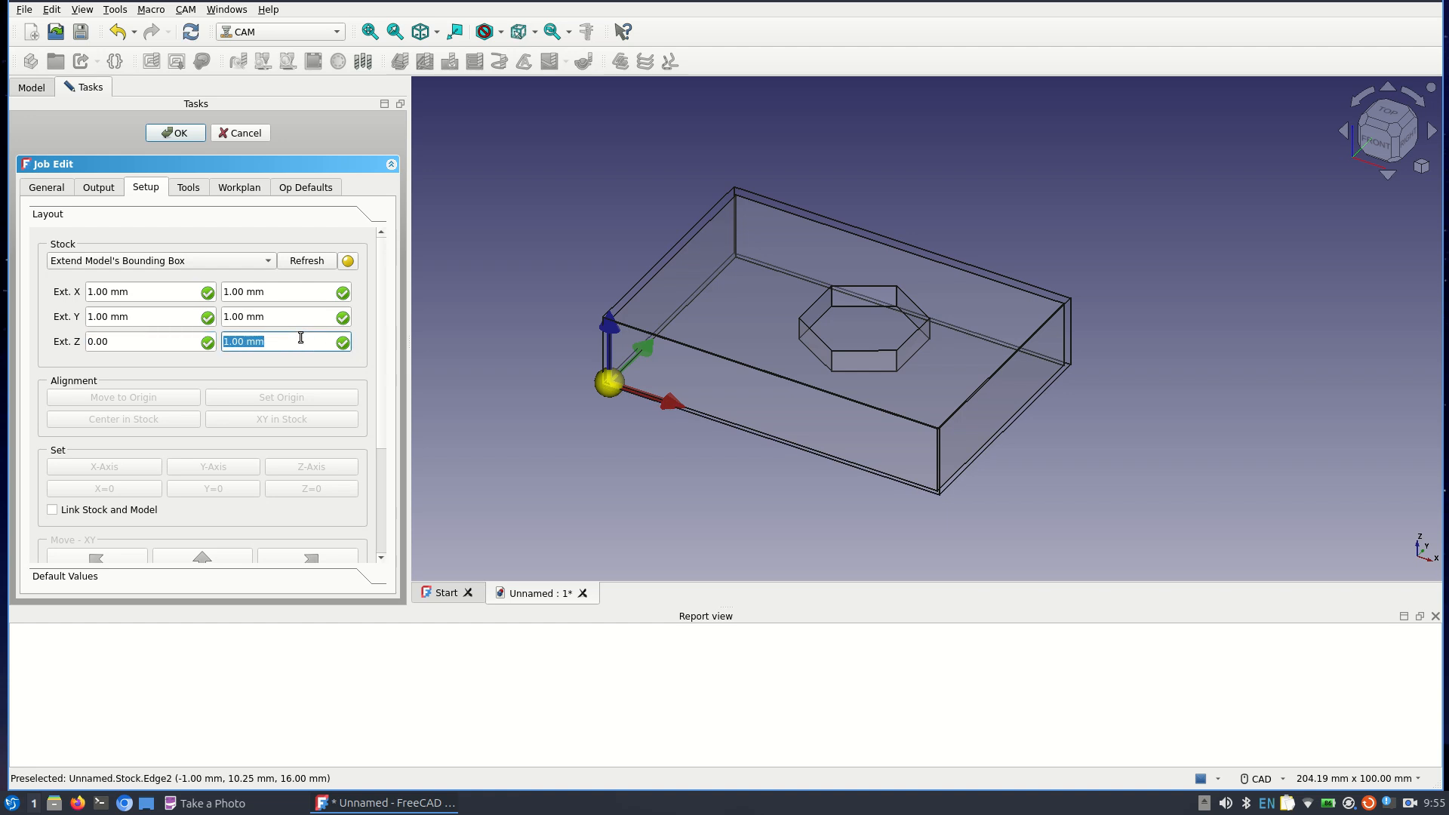
pyautogui.write('0')
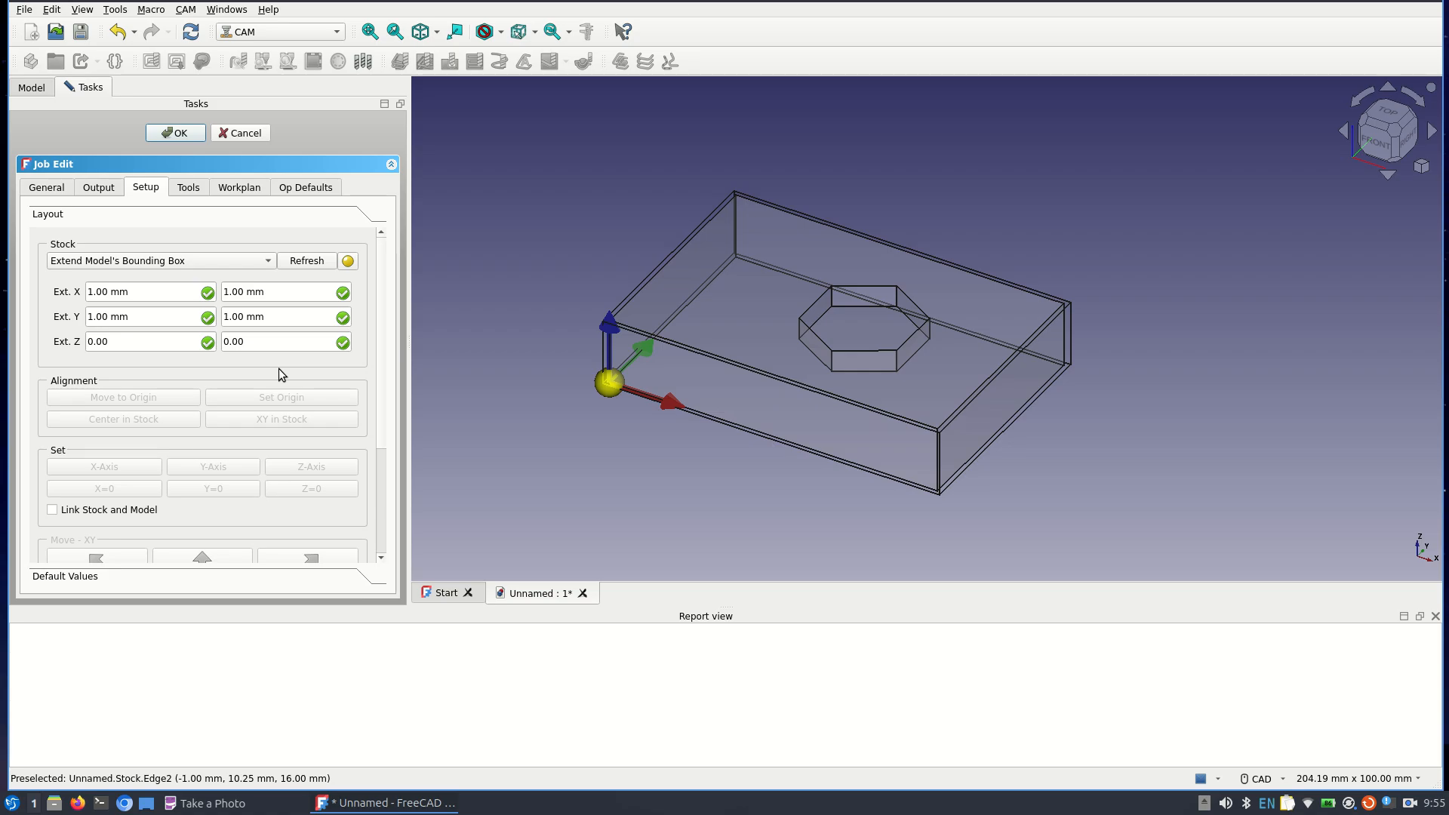
# Step: Try a 10 mm value for the stock's second Y extension and restore it to 1 mm
pyautogui.click(281, 317)
pyautogui.write('0')
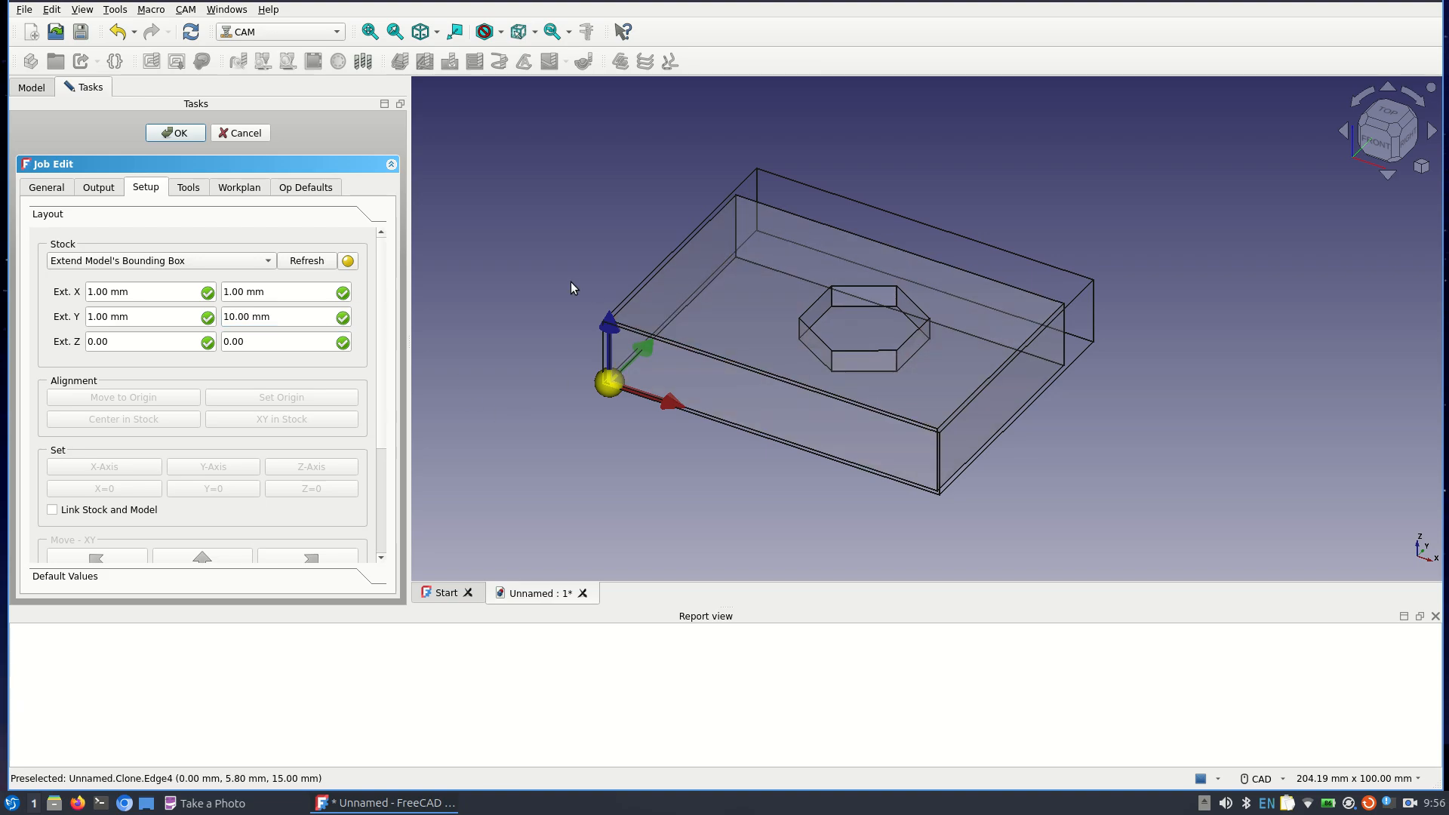
pyautogui.click(238, 318)
pyautogui.press('BackSpace')
pyautogui.click(364, 373)
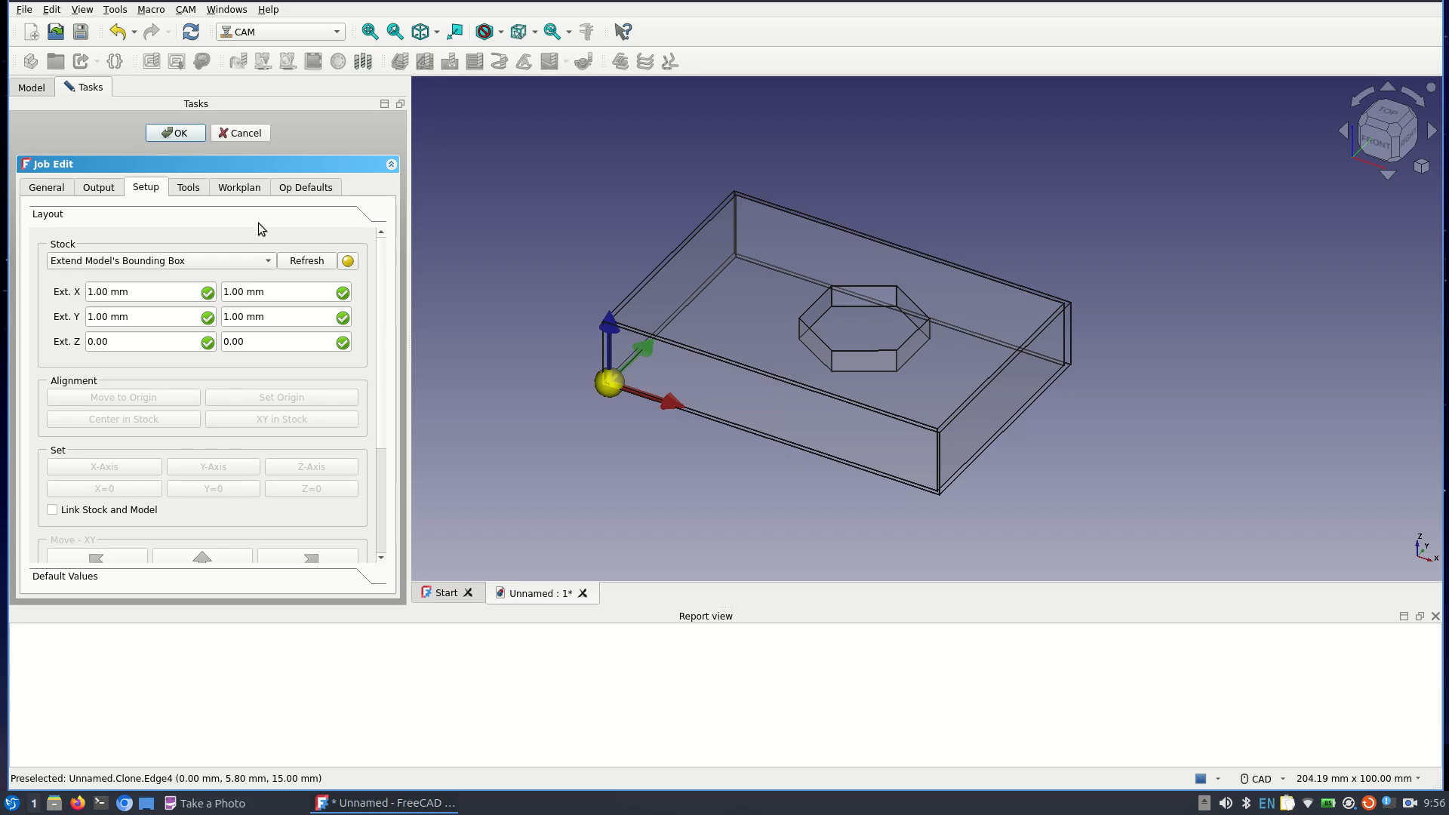
# Step: Accept the job setup, then reopen the job from the model tree to review its stock settings and close it
pyautogui.click(181, 134)
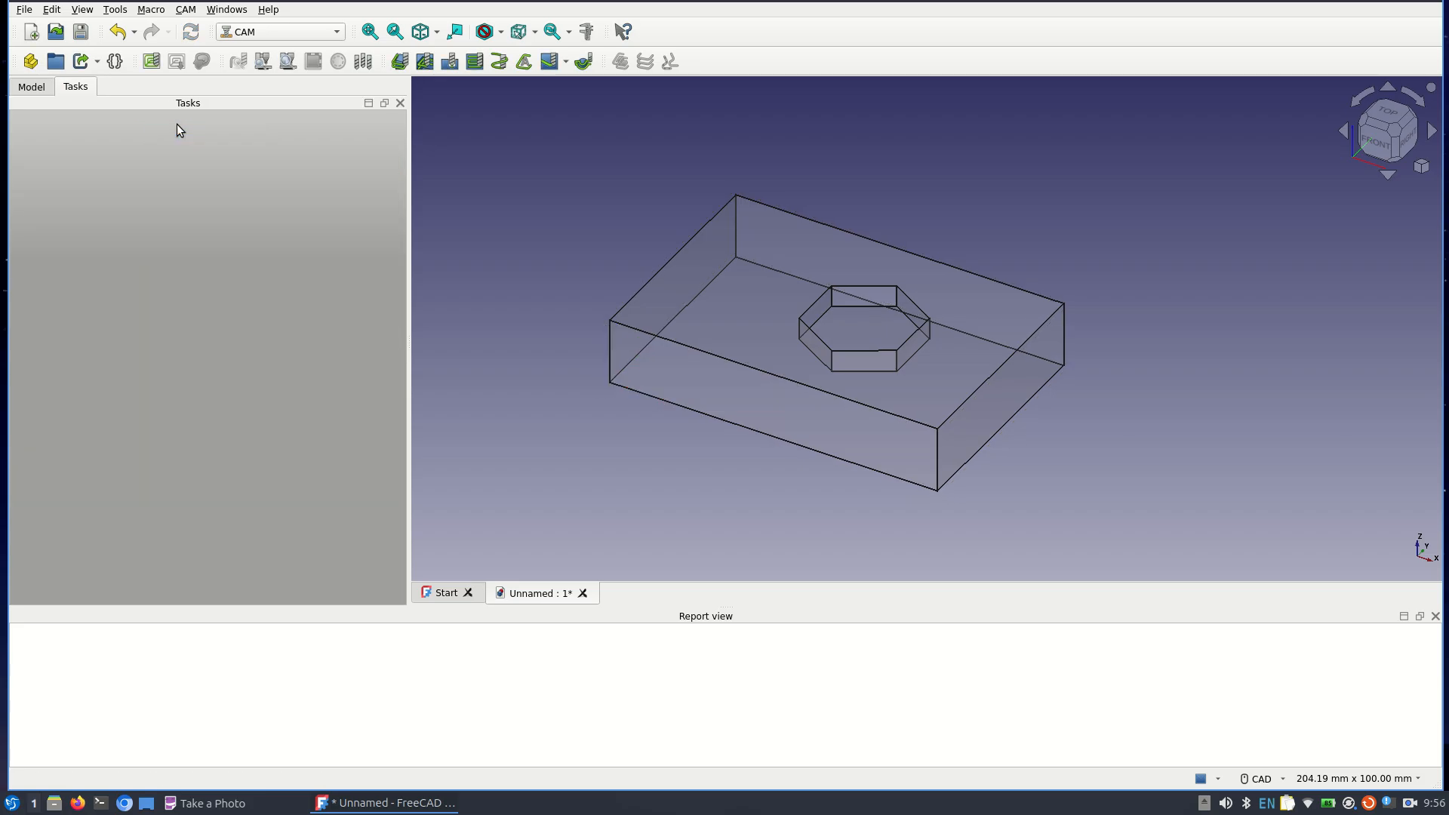
pyautogui.click(33, 87)
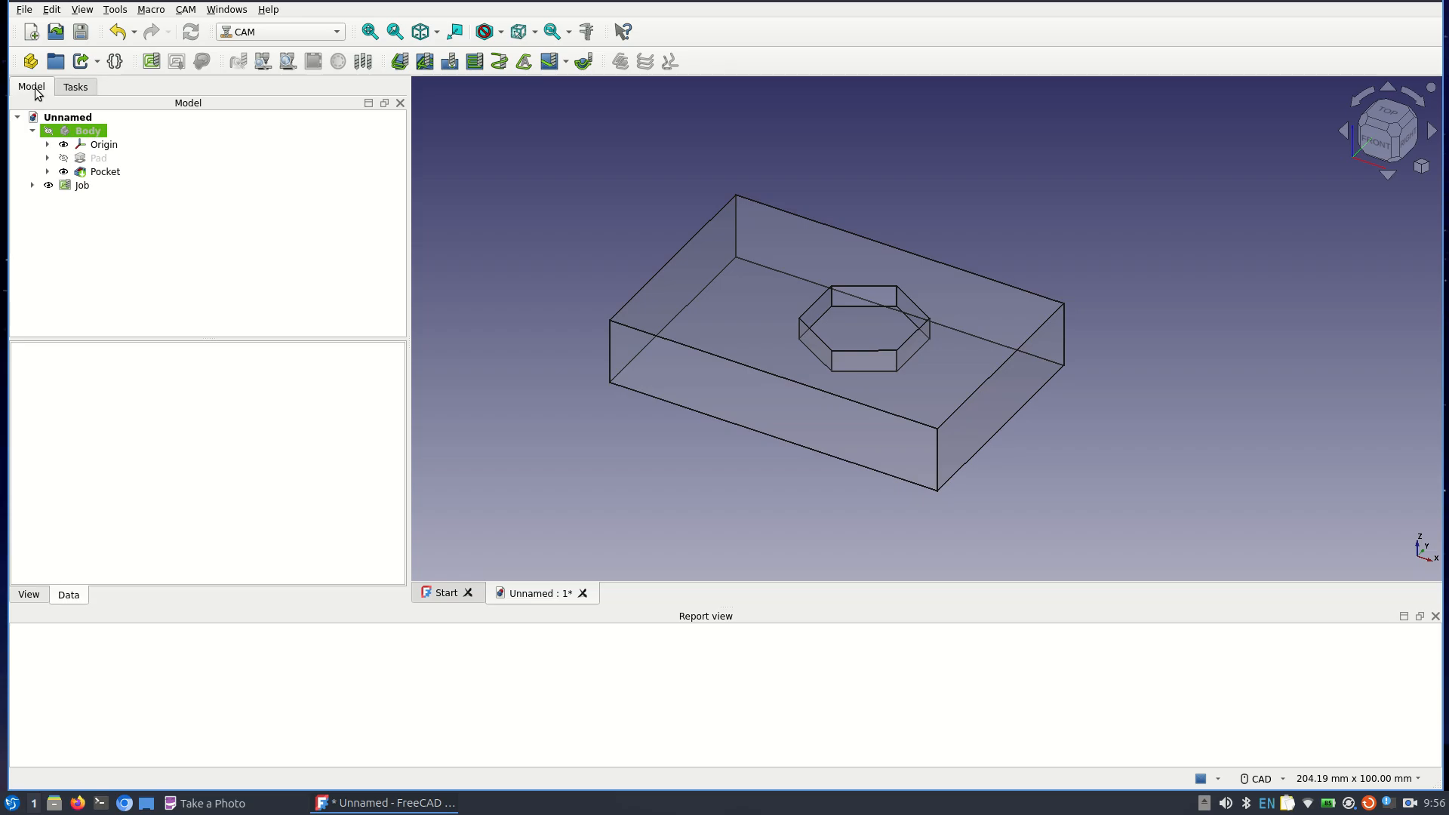
pyautogui.doubleClick(77, 187)
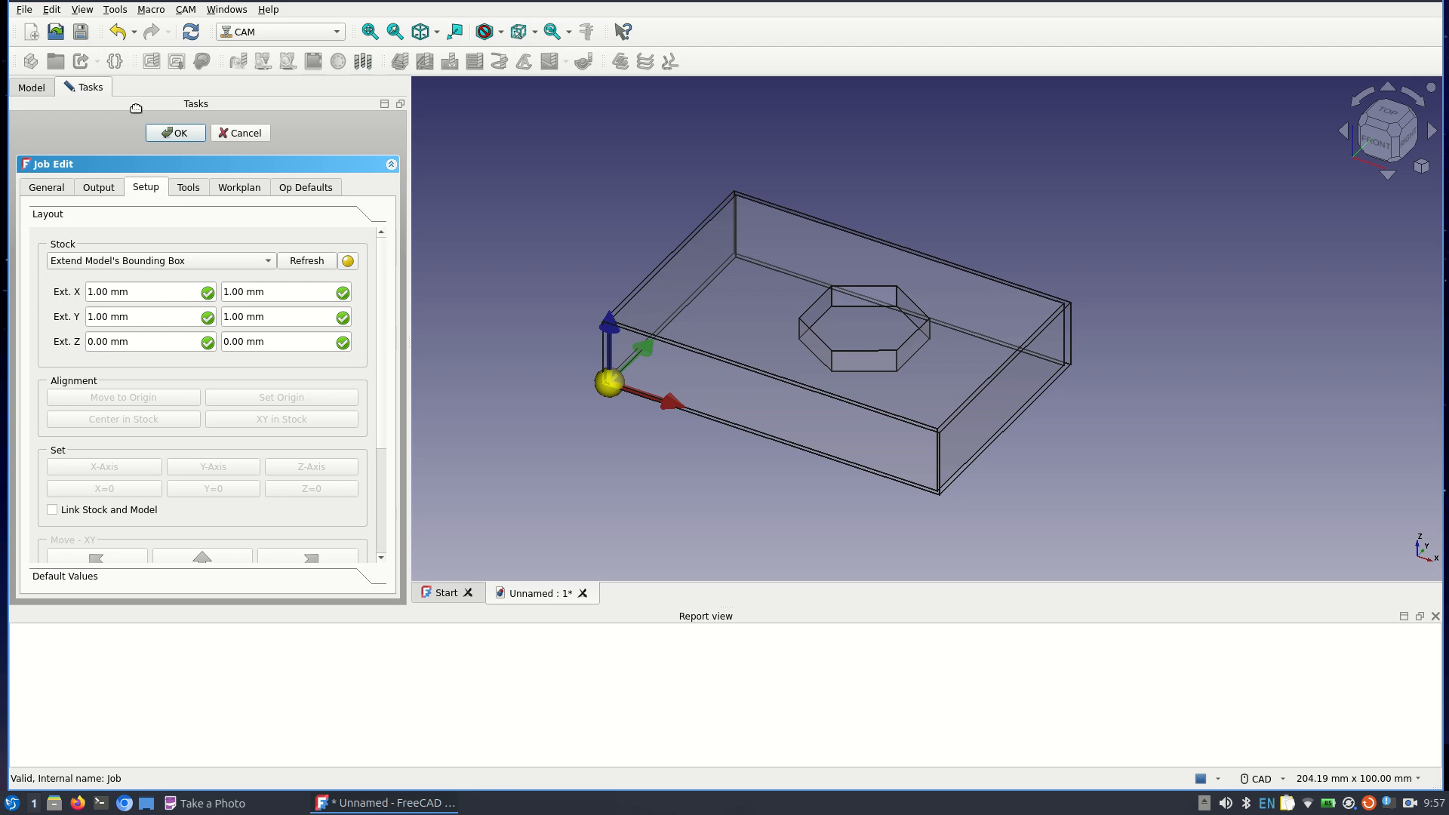
pyautogui.click(154, 132)
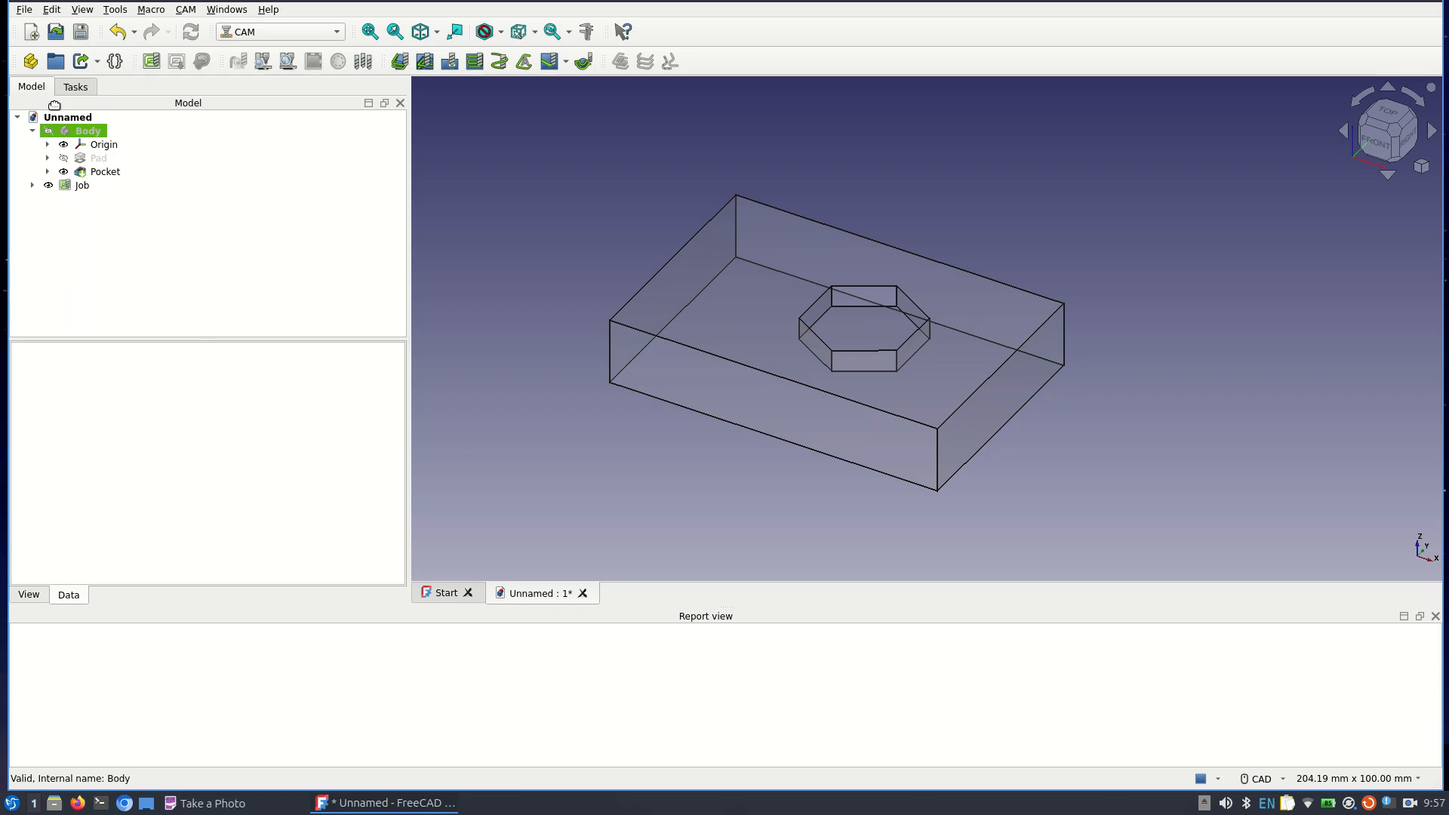
# Step: Reopen the job for editing and link the stock and model for alignment
pyautogui.click(86, 189)
pyautogui.doubleClick(87, 189)
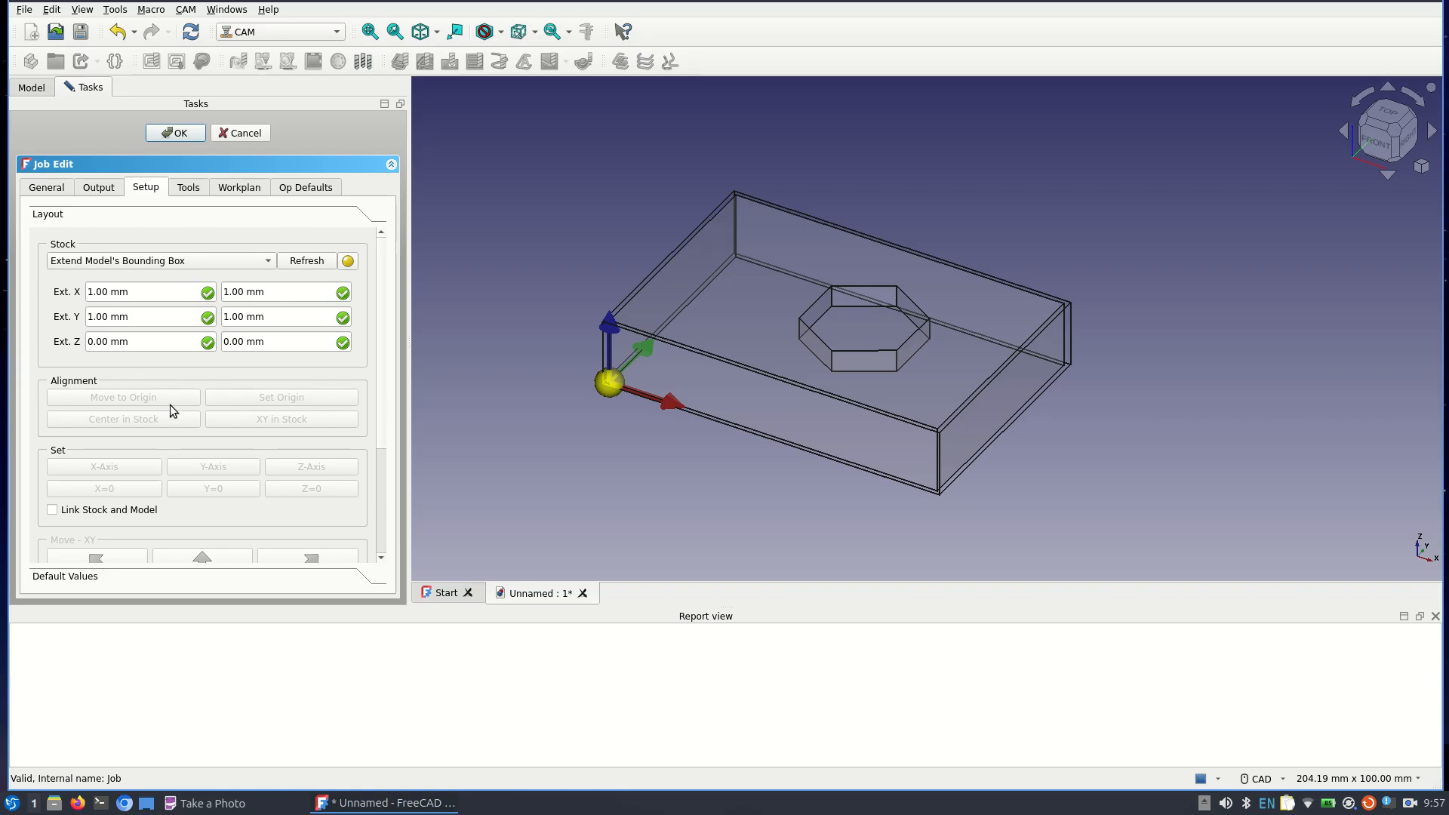
pyautogui.scroll(-5, 174, 410)
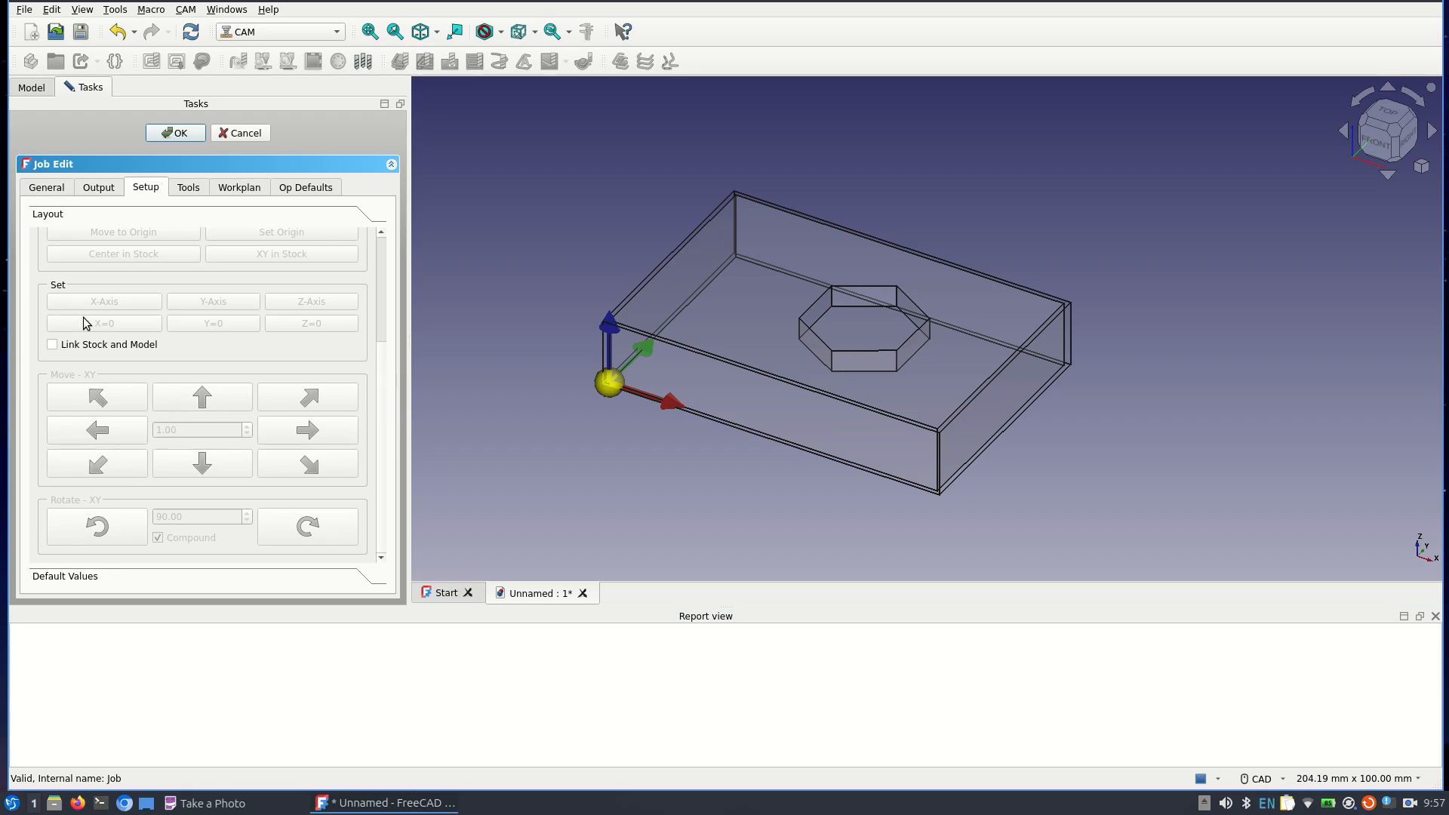
pyautogui.click(53, 345)
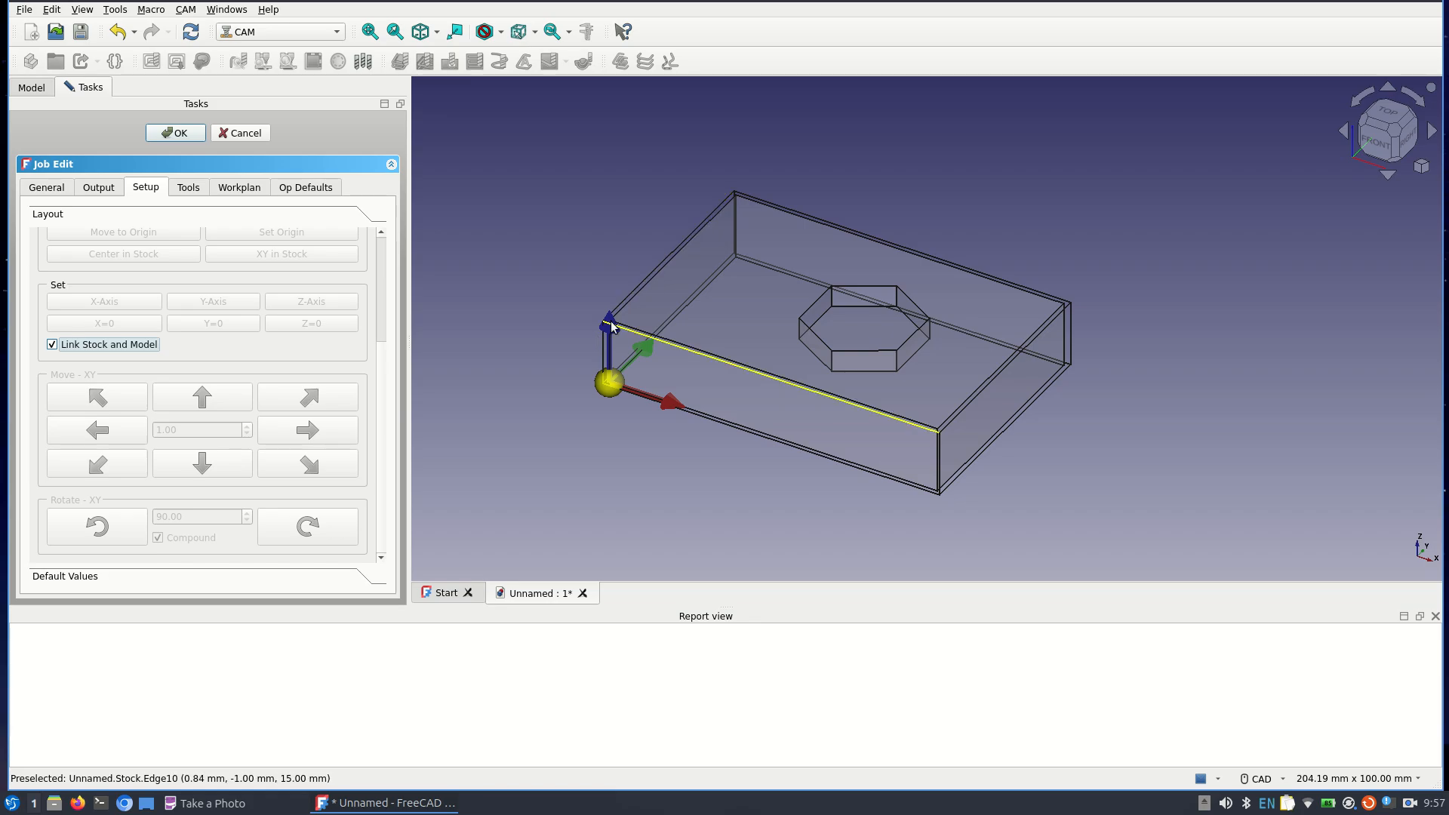
# Step: Set X, Y and Z to zero at the model's top front-left corner vertex and accept the job
pyautogui.scroll(-3, 617, 307)
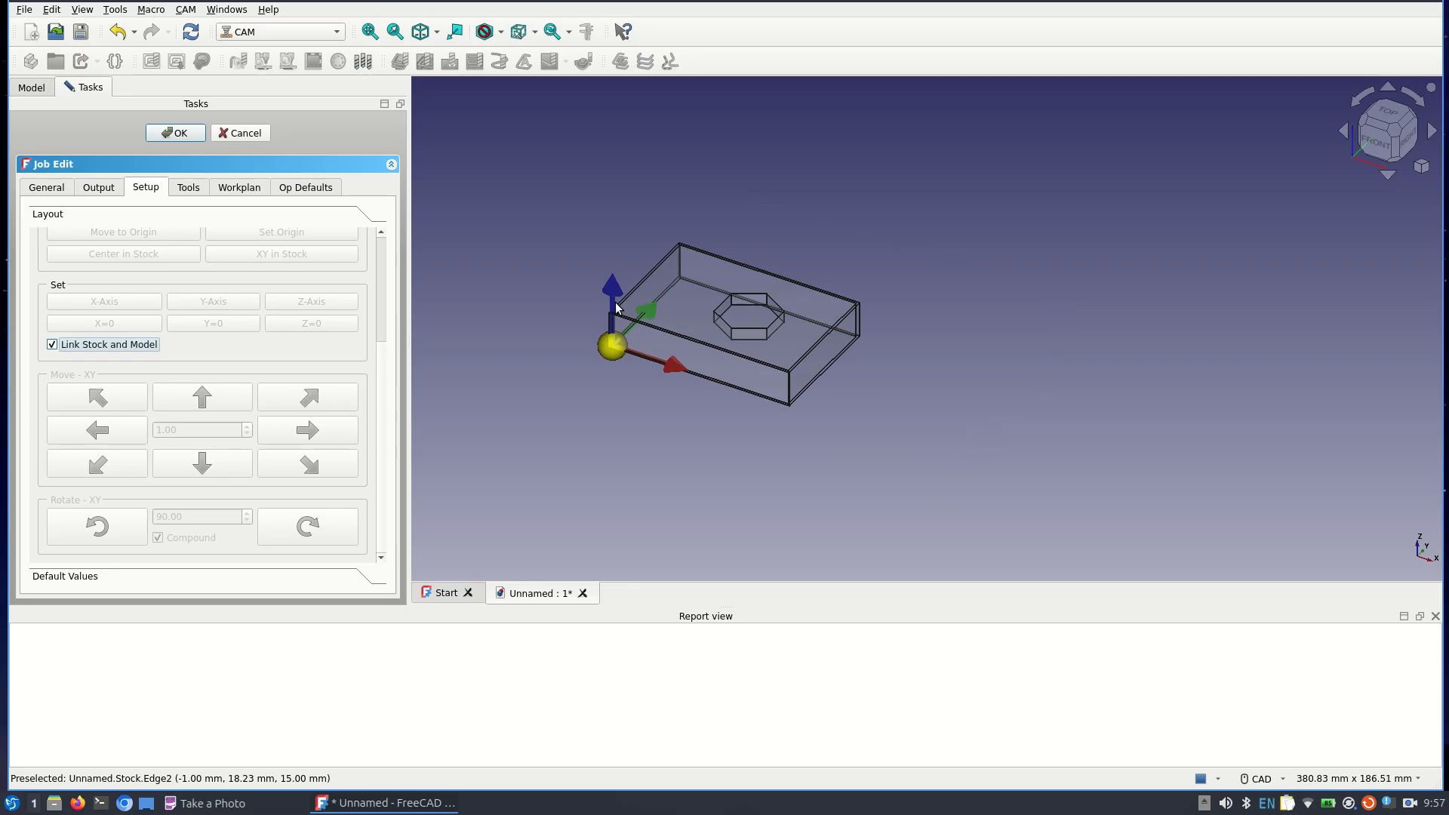
pyautogui.scroll(5, 617, 307)
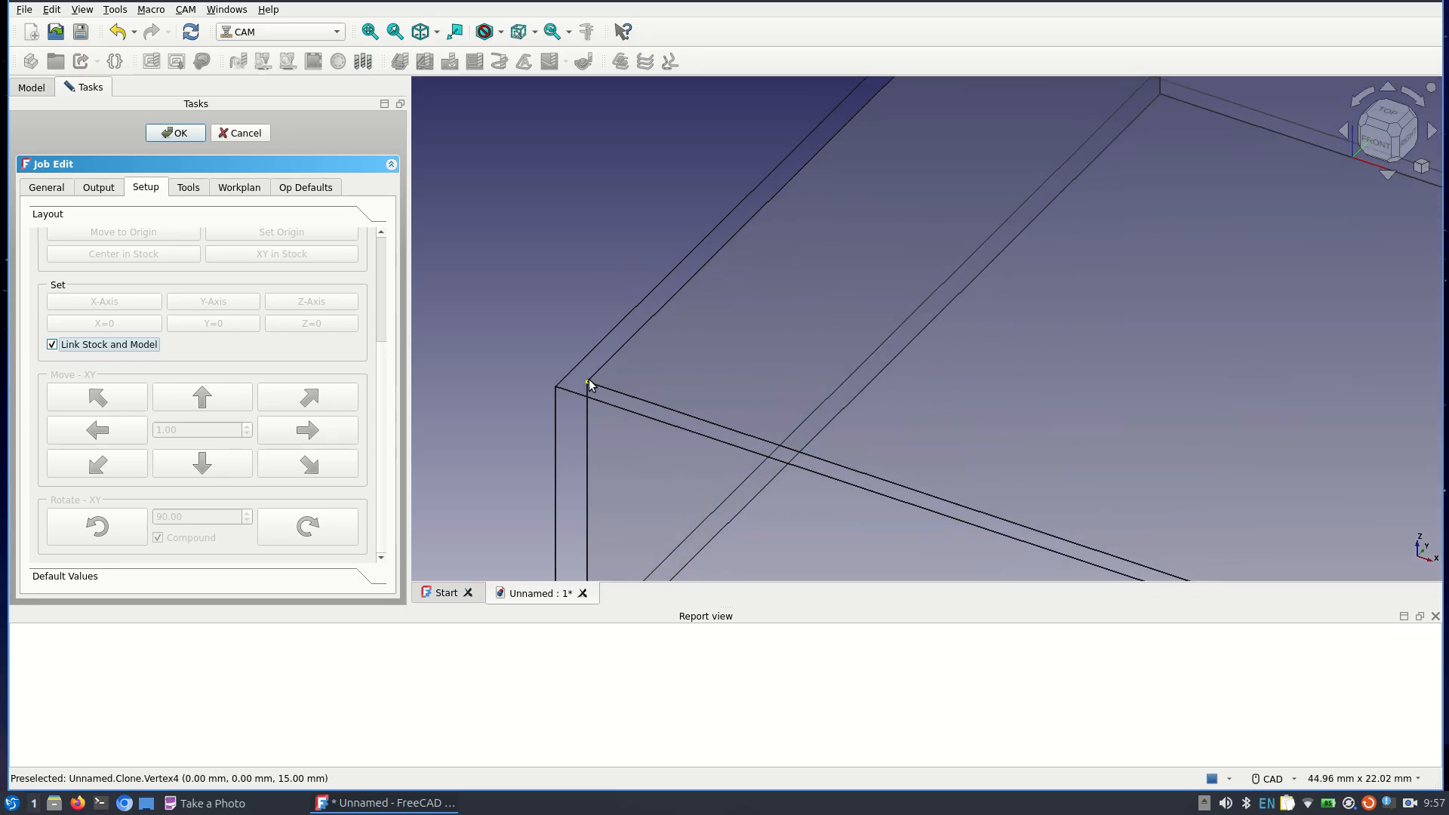
pyautogui.click(589, 384)
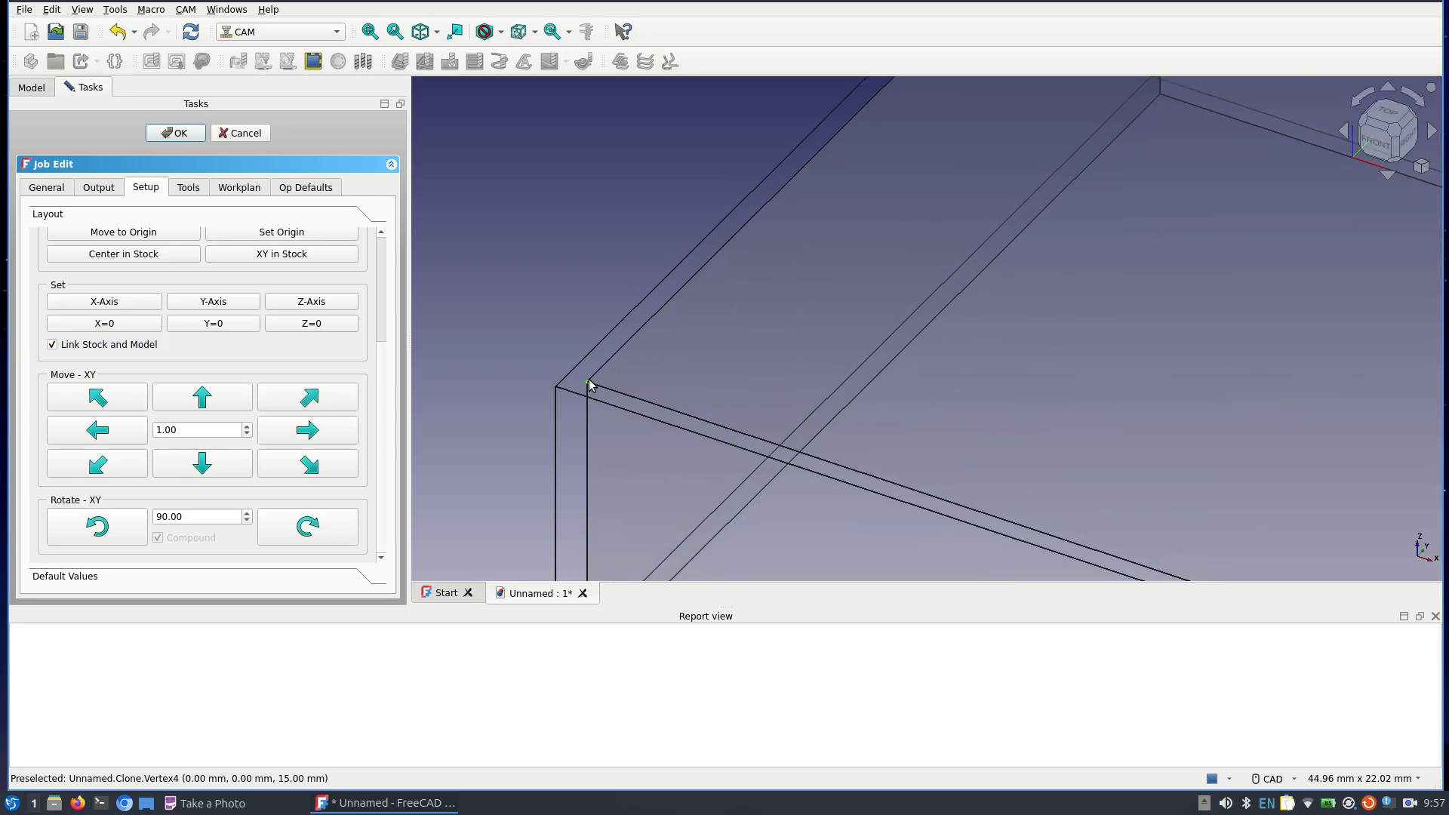
pyautogui.click(130, 325)
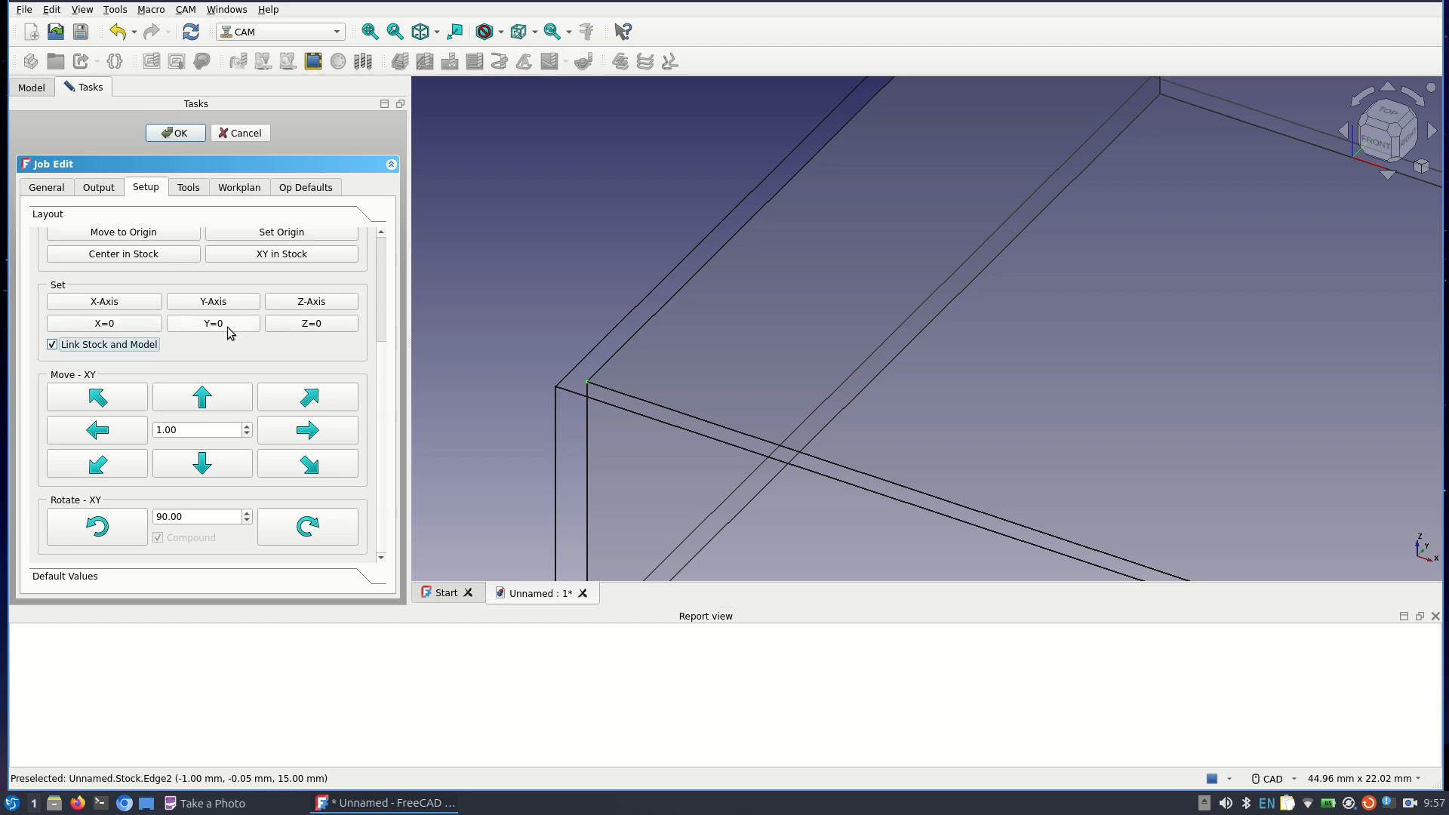
pyautogui.click(311, 323)
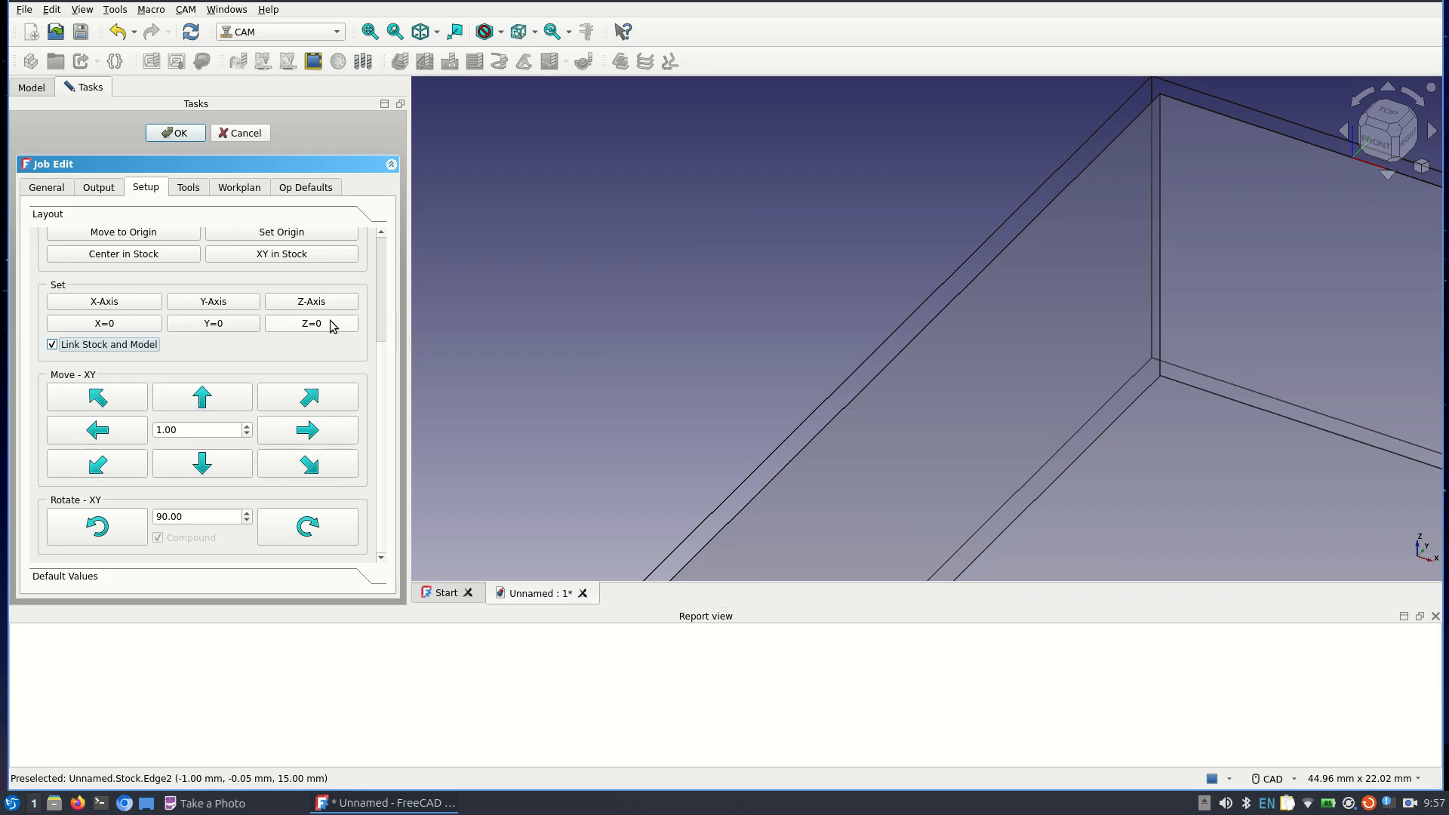
pyautogui.scroll(-4, 582, 377)
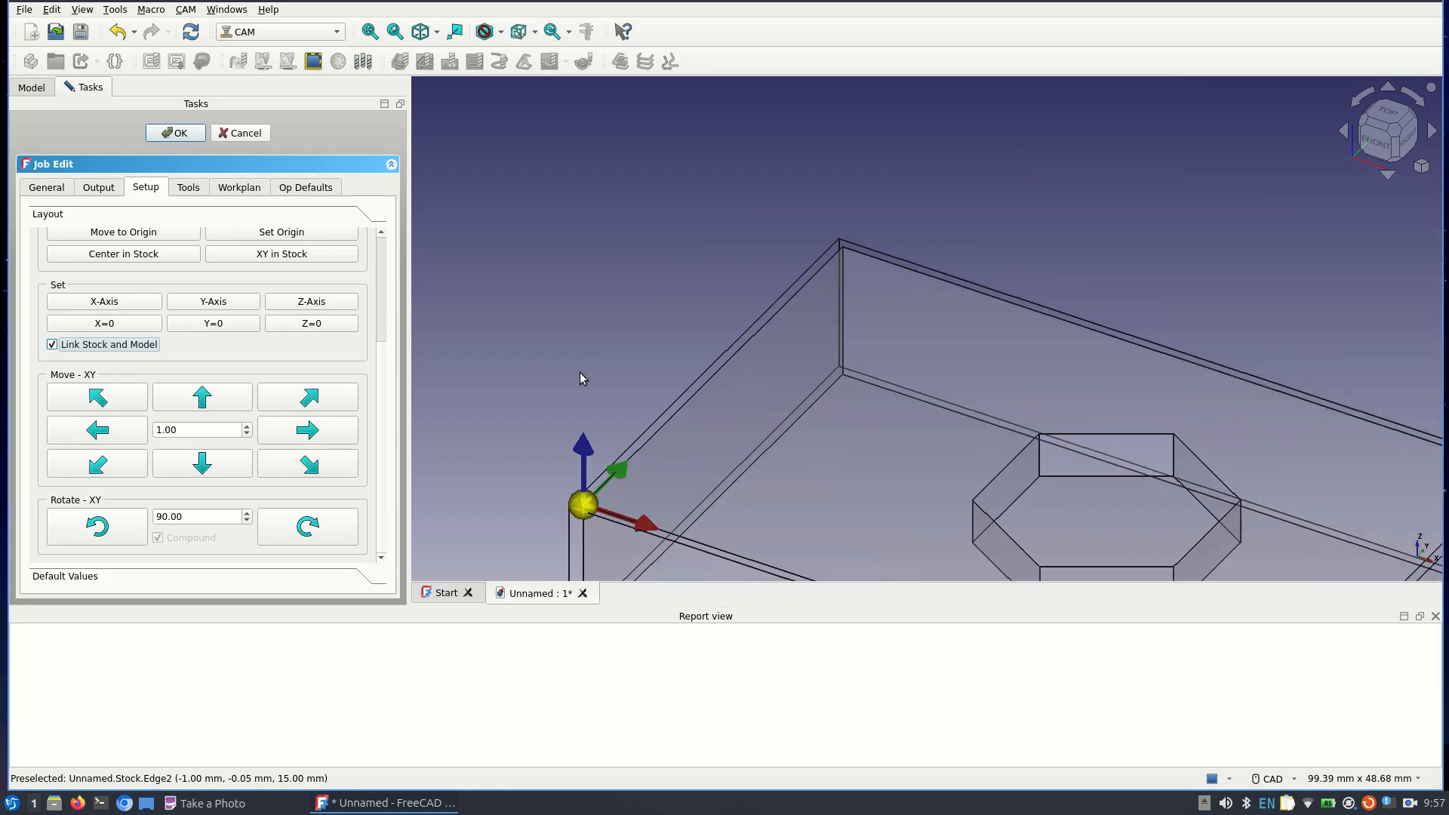
pyautogui.moveTo(835, 391)
pyautogui.mouseDown(button='middle')
pyautogui.moveTo(823, 248)
pyautogui.moveTo(753, 198)
pyautogui.mouseUp(button='middle')
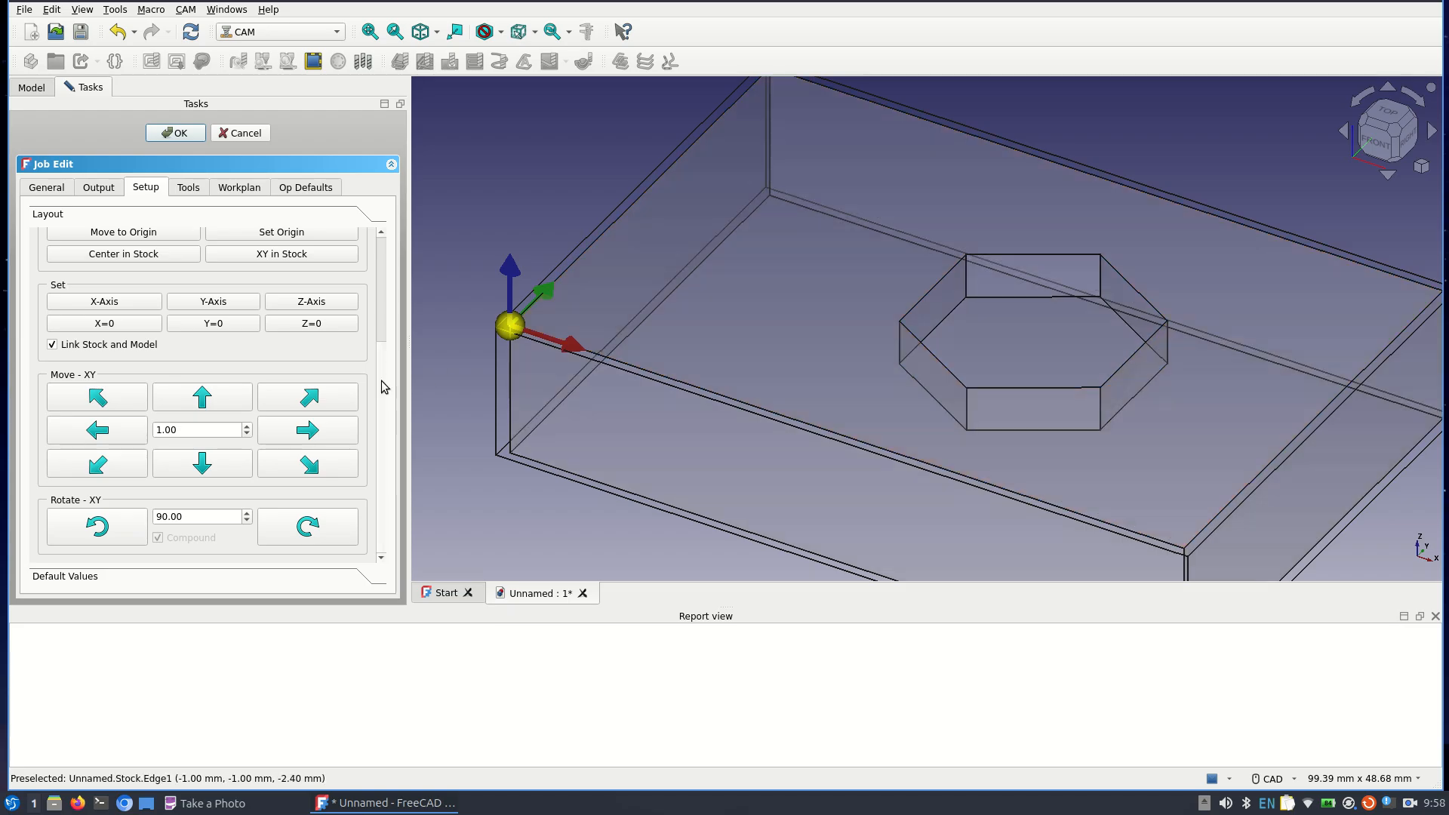
pyautogui.scroll(4, 385, 386)
pyautogui.scroll(-4, 395, 275)
pyautogui.scroll(4, 361, 411)
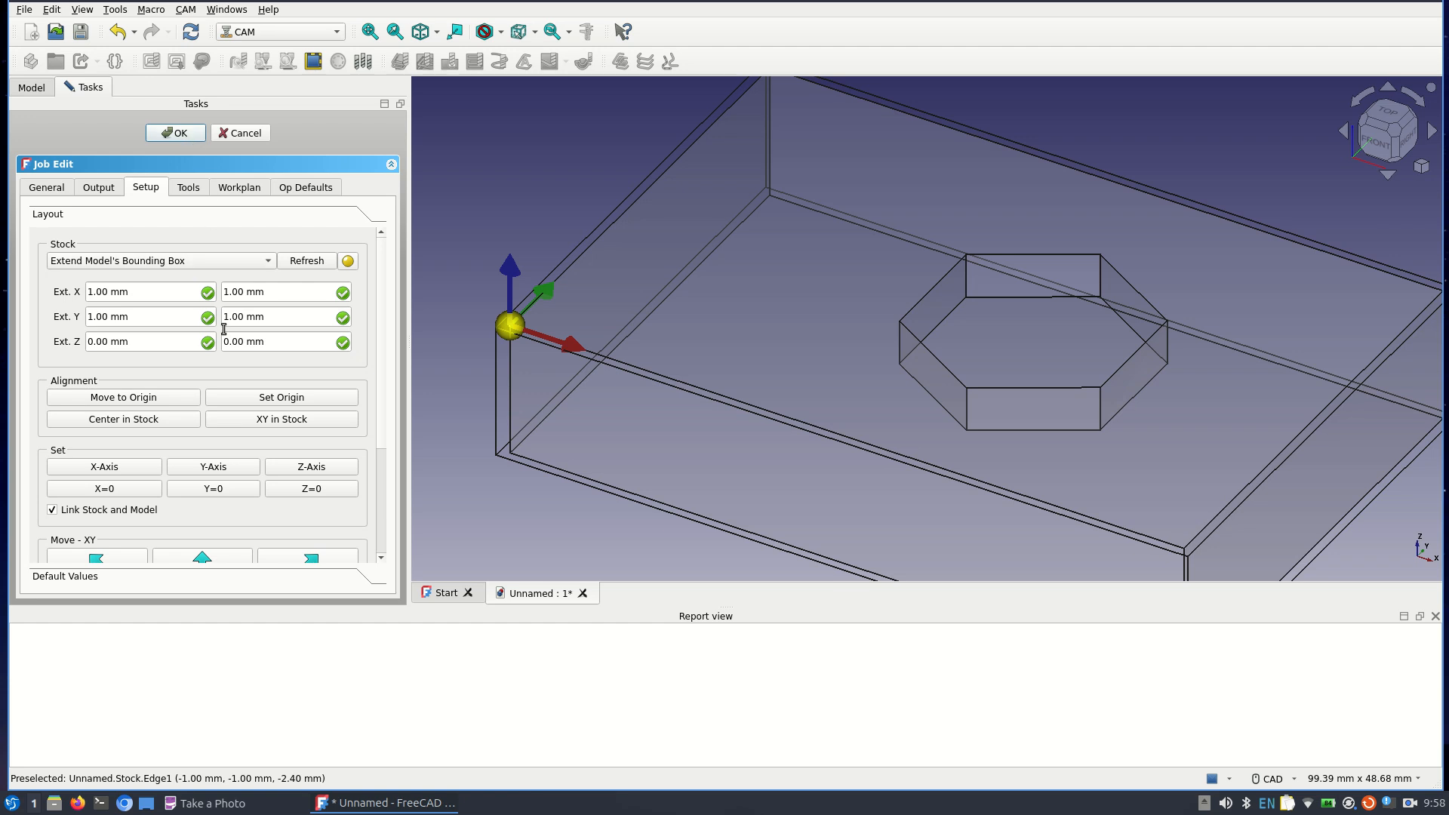
pyautogui.click(175, 135)
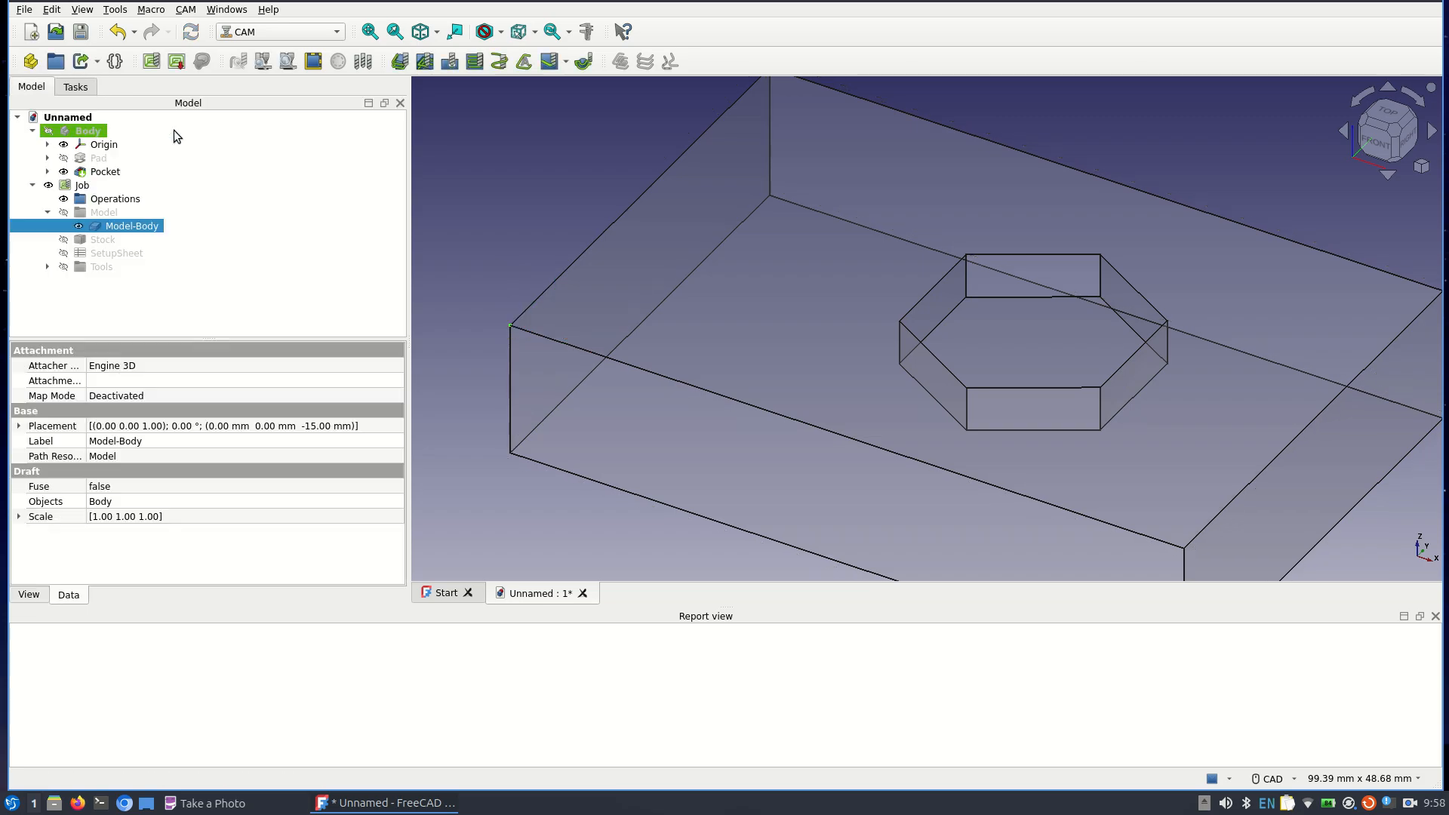
# Step: Take the program window out of full-screen size, fit it smaller on the desktop, and close the opened tool selector
pyautogui.click(363, 61)
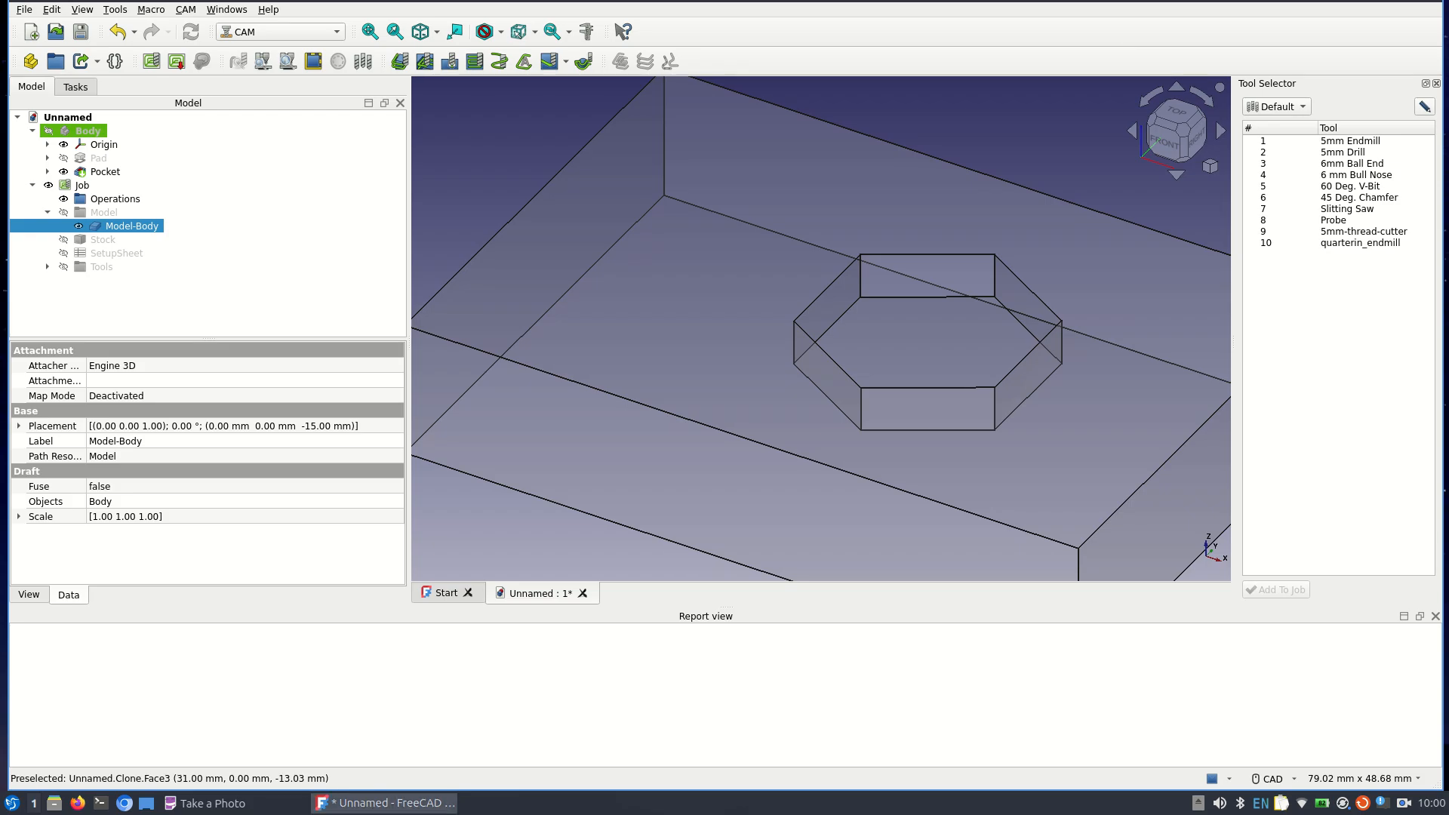
pyautogui.rightClick(329, 810)
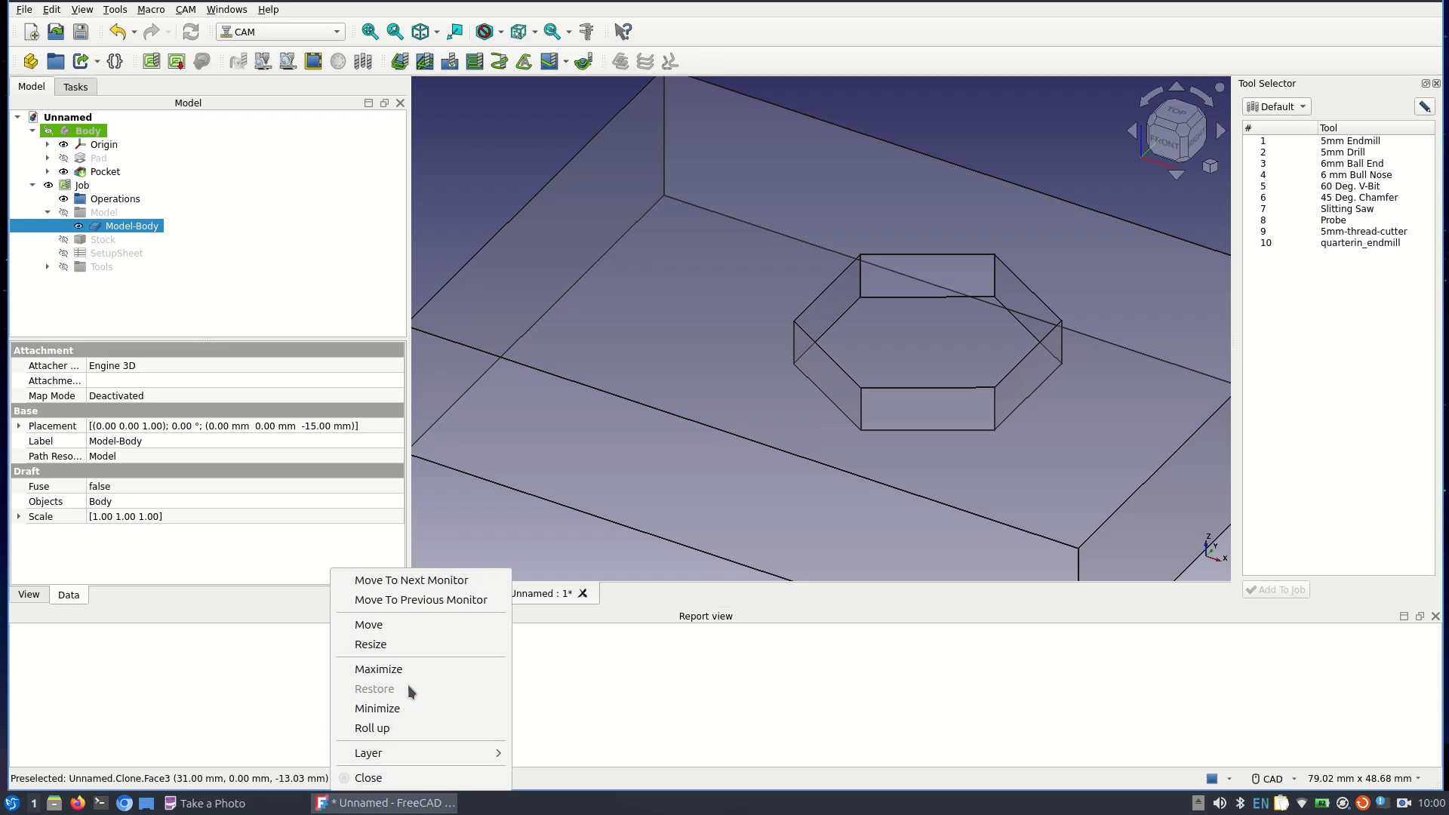
pyautogui.click(401, 624)
pyautogui.click(666, 450)
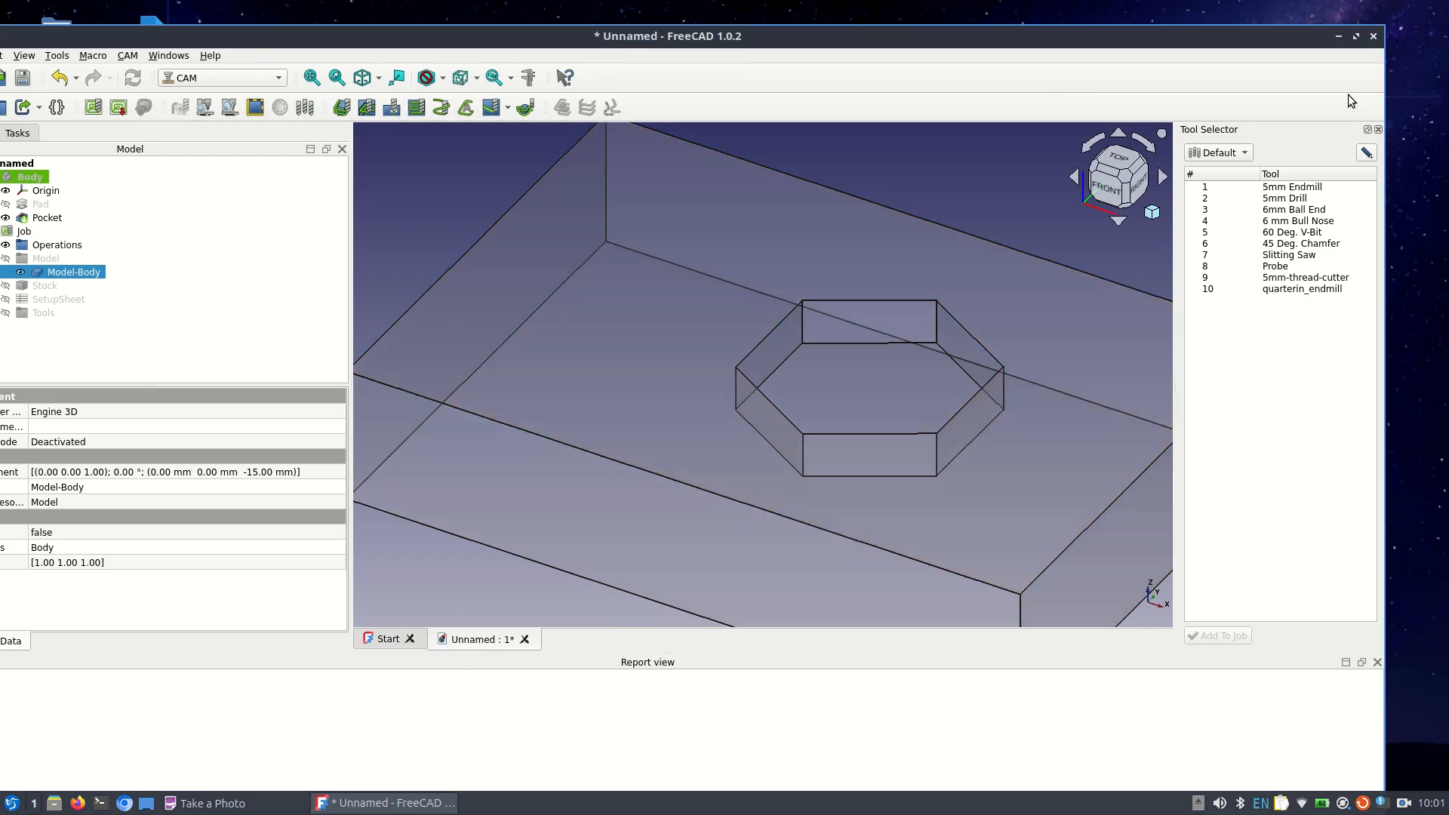
pyautogui.moveTo(1383, 27); pyautogui.dragTo(1260, 116)
pyautogui.moveTo(922, 130); pyautogui.dragTo(998, 57)
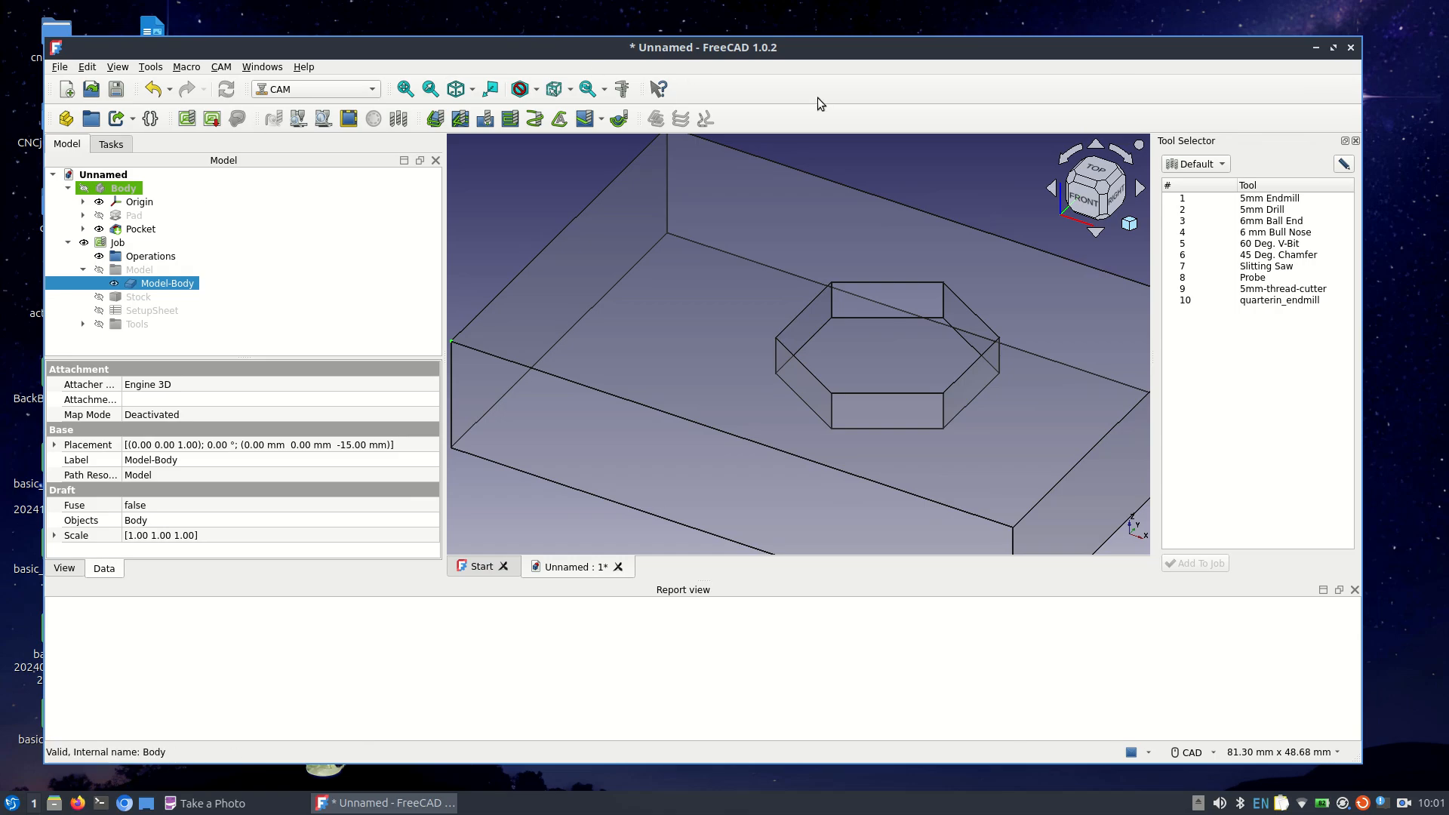
pyautogui.click(1356, 141)
# Step: Close the program and save the document in the home folder as eme298spring2026
pyautogui.click(1350, 48)
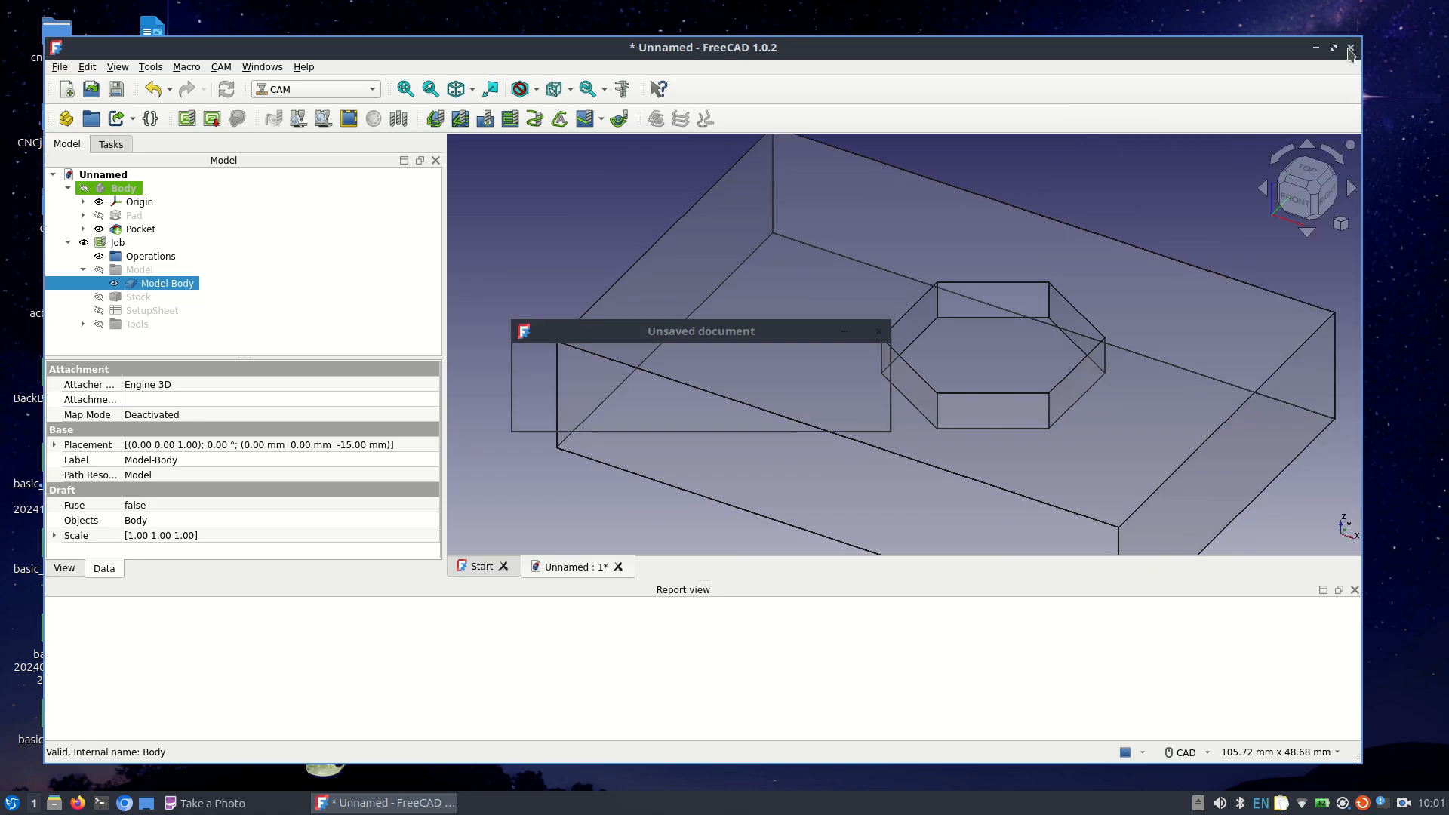
pyautogui.click(736, 413)
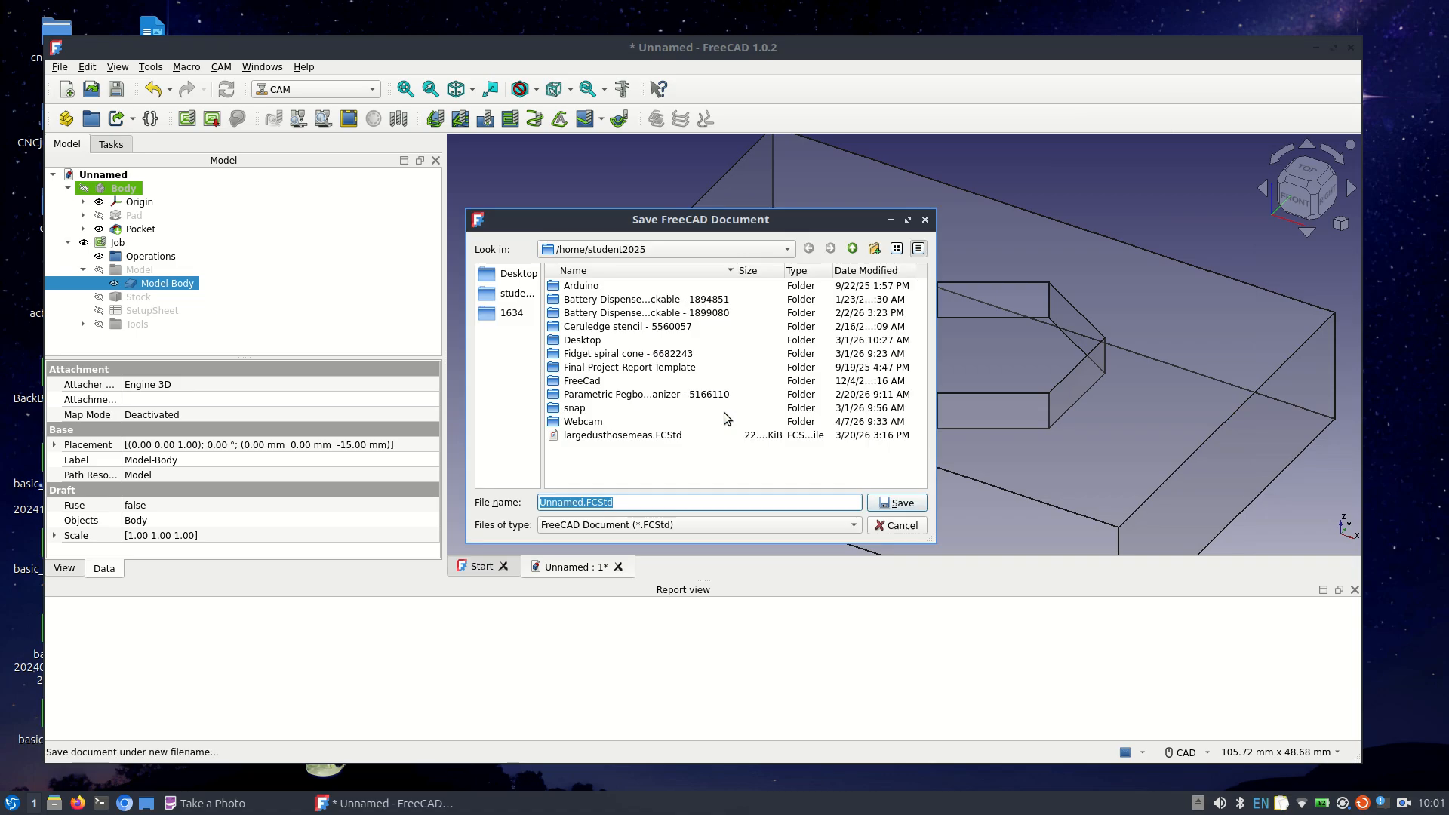
pyautogui.write('eme298spring2-2')
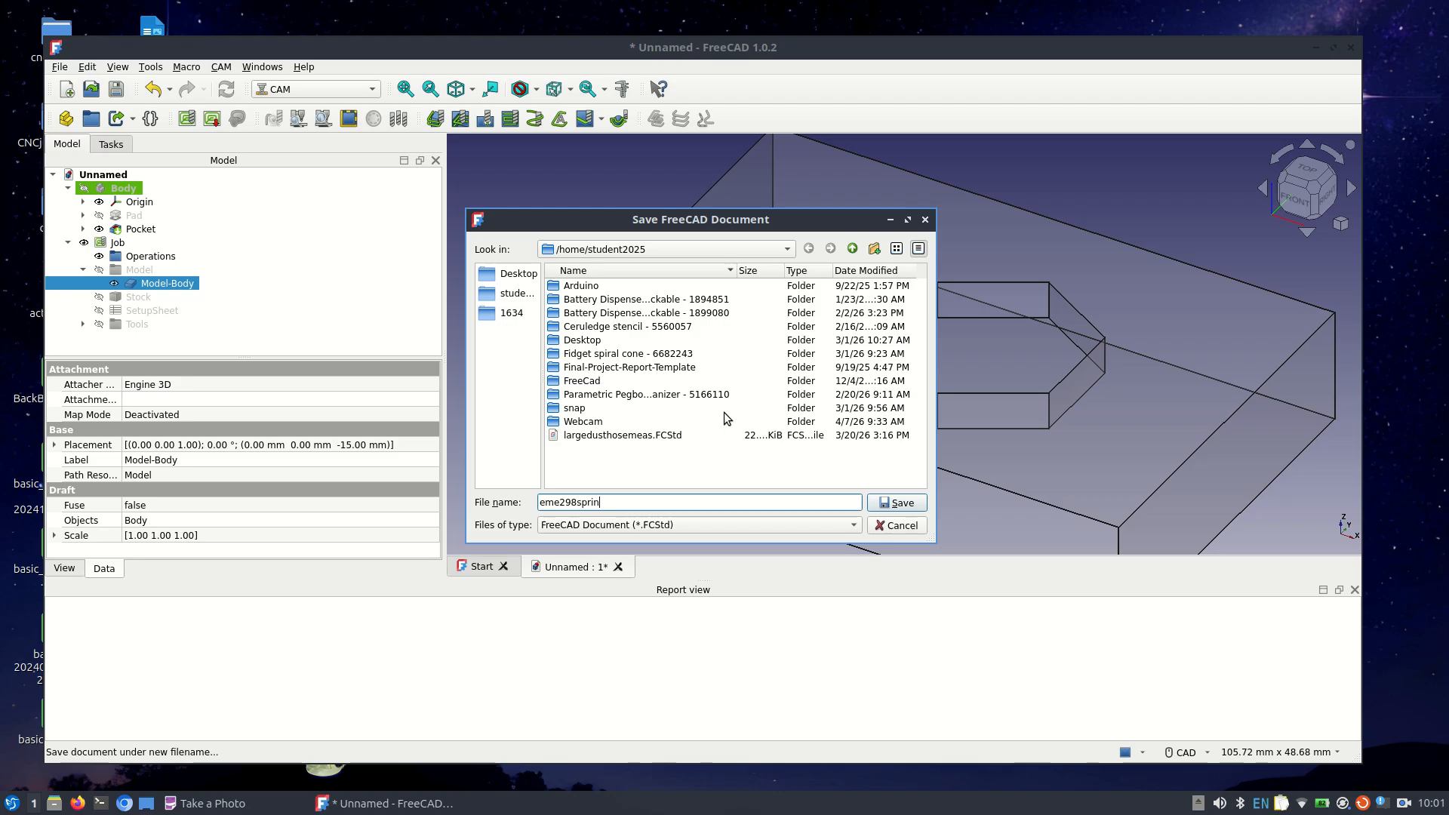
pyautogui.press('BackSpace')
pyautogui.press('BackSpace')
pyautogui.write('026')
pyautogui.press('Return')
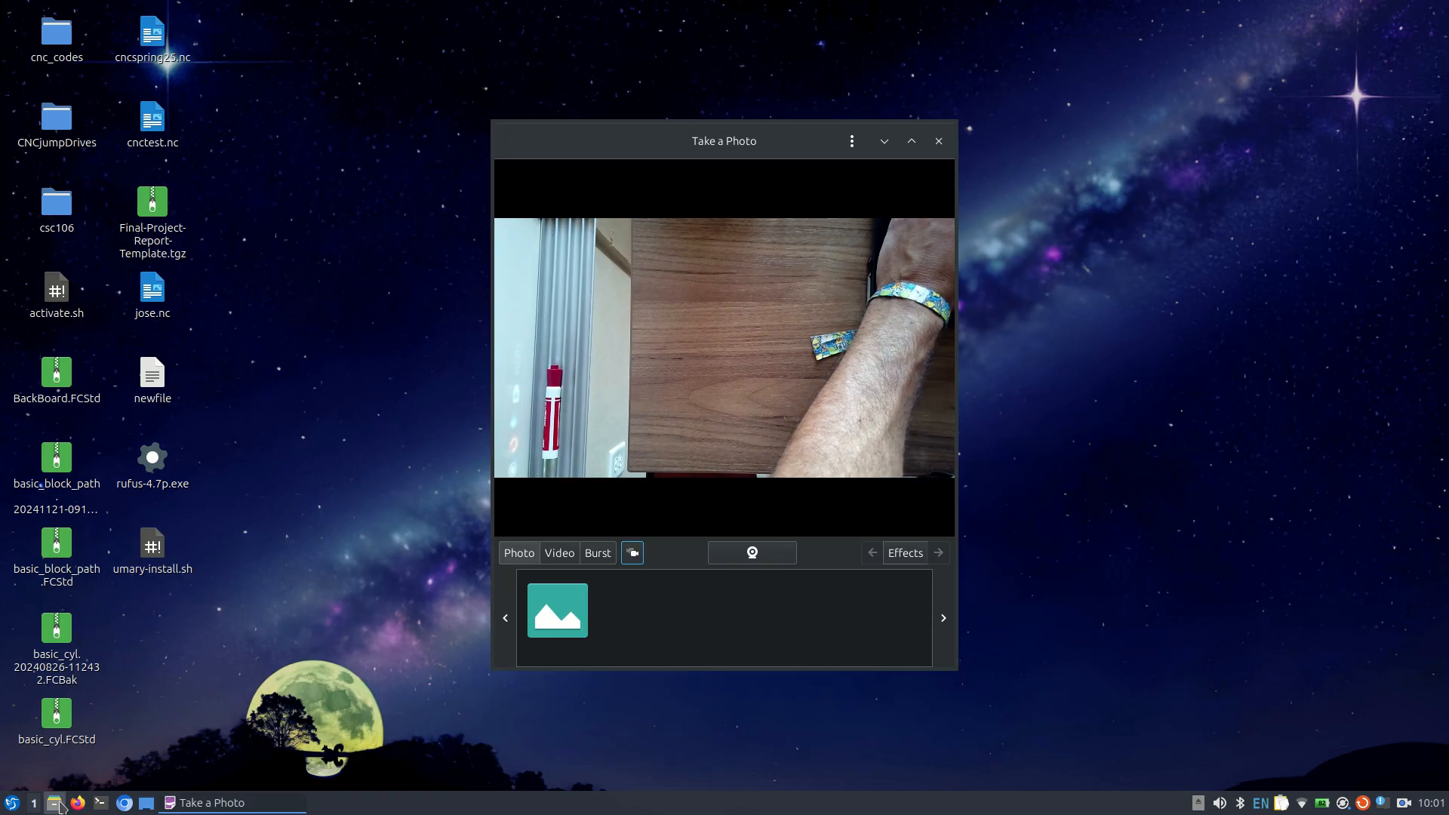
# Step: Delete the folder inside the home directory's FreeCad folder and minimize the file manager
pyautogui.click(53, 804)
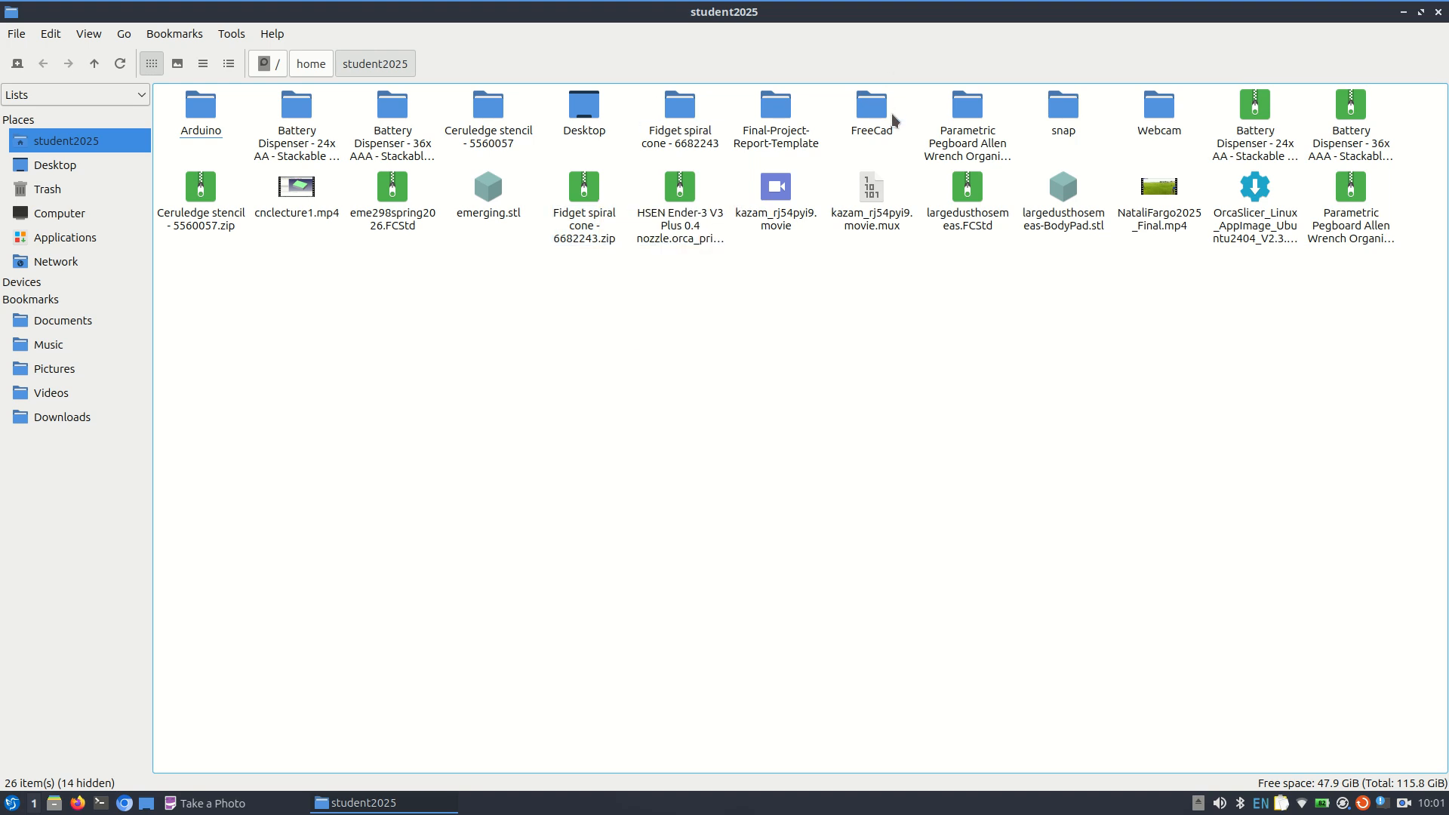
pyautogui.doubleClick(870, 120)
pyautogui.click(195, 104)
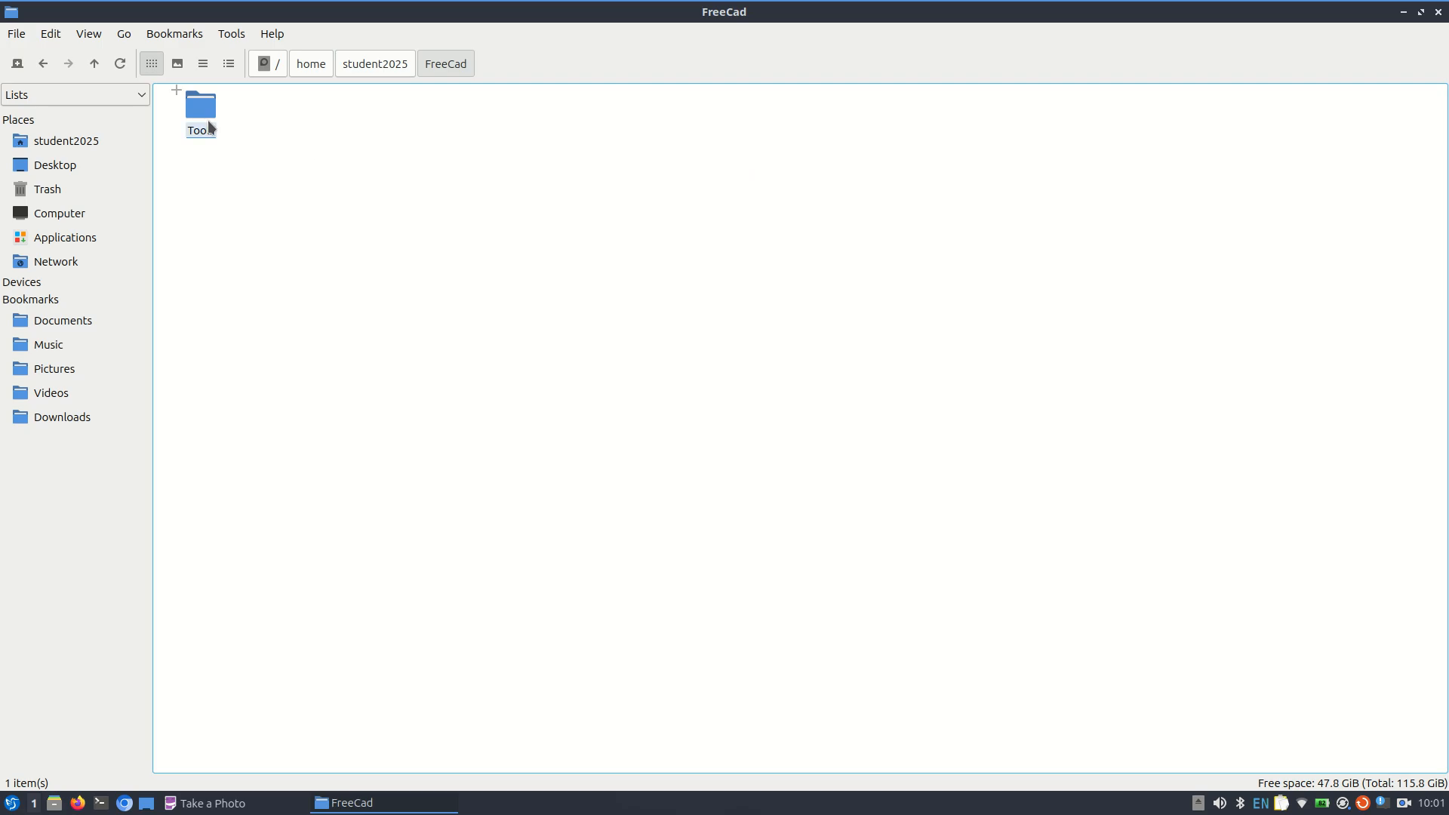
pyautogui.press('Delete')
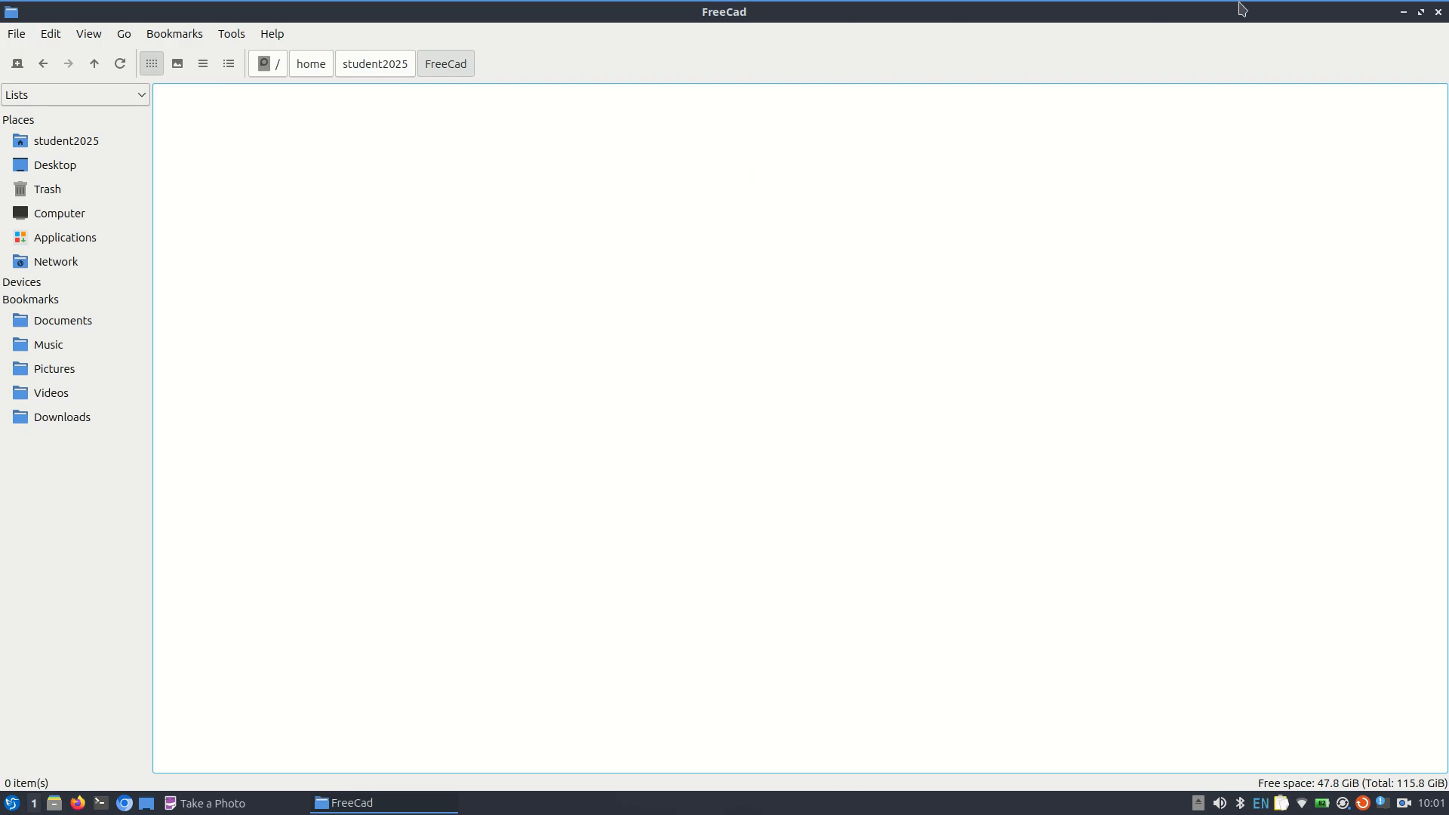
pyautogui.click(1403, 16)
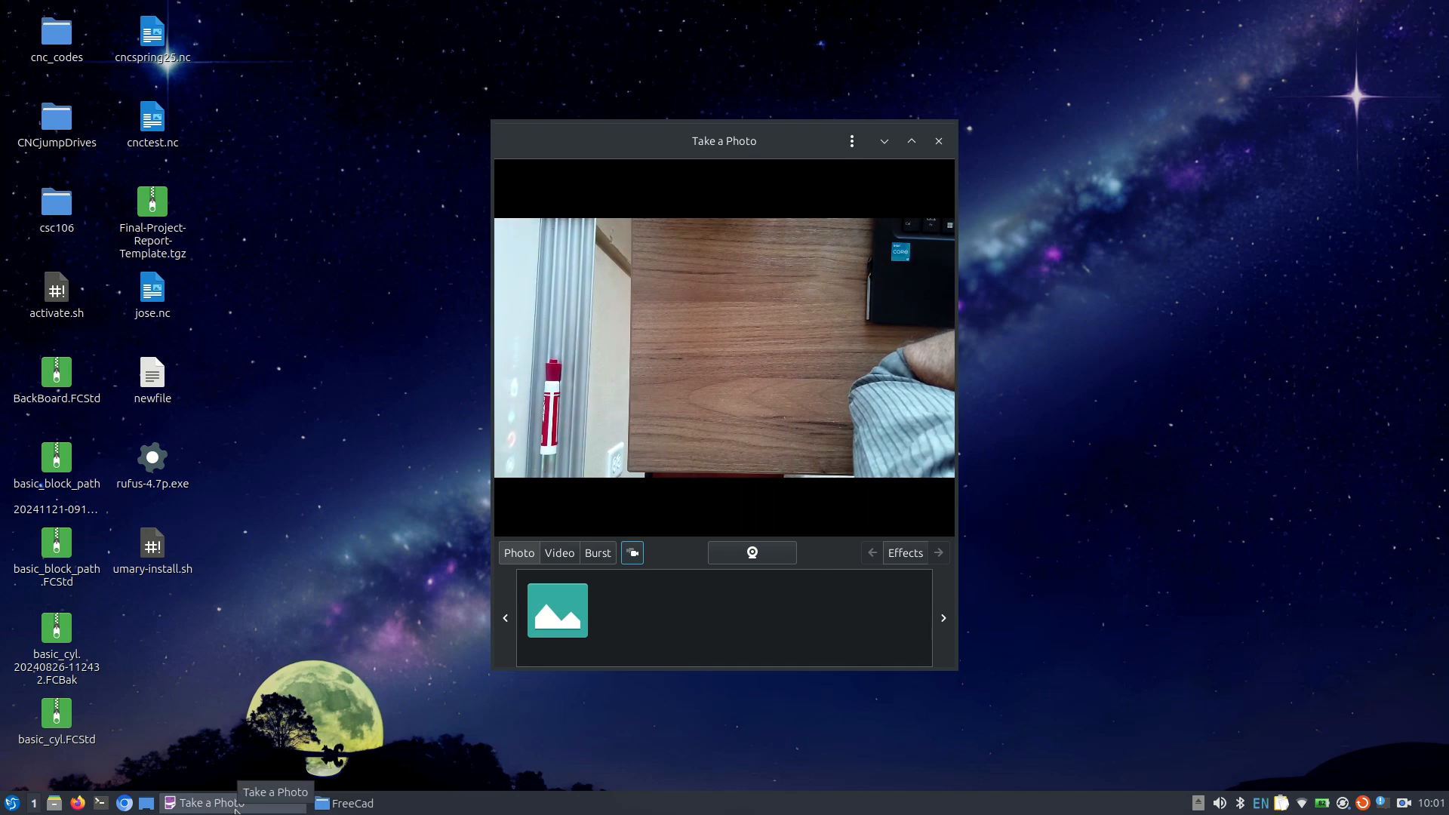
# Step: Launch FreeCAD 1.1.0, open the recent file eme298spring2026 and recompute the document
pyautogui.click(12, 803)
pyautogui.write('free')
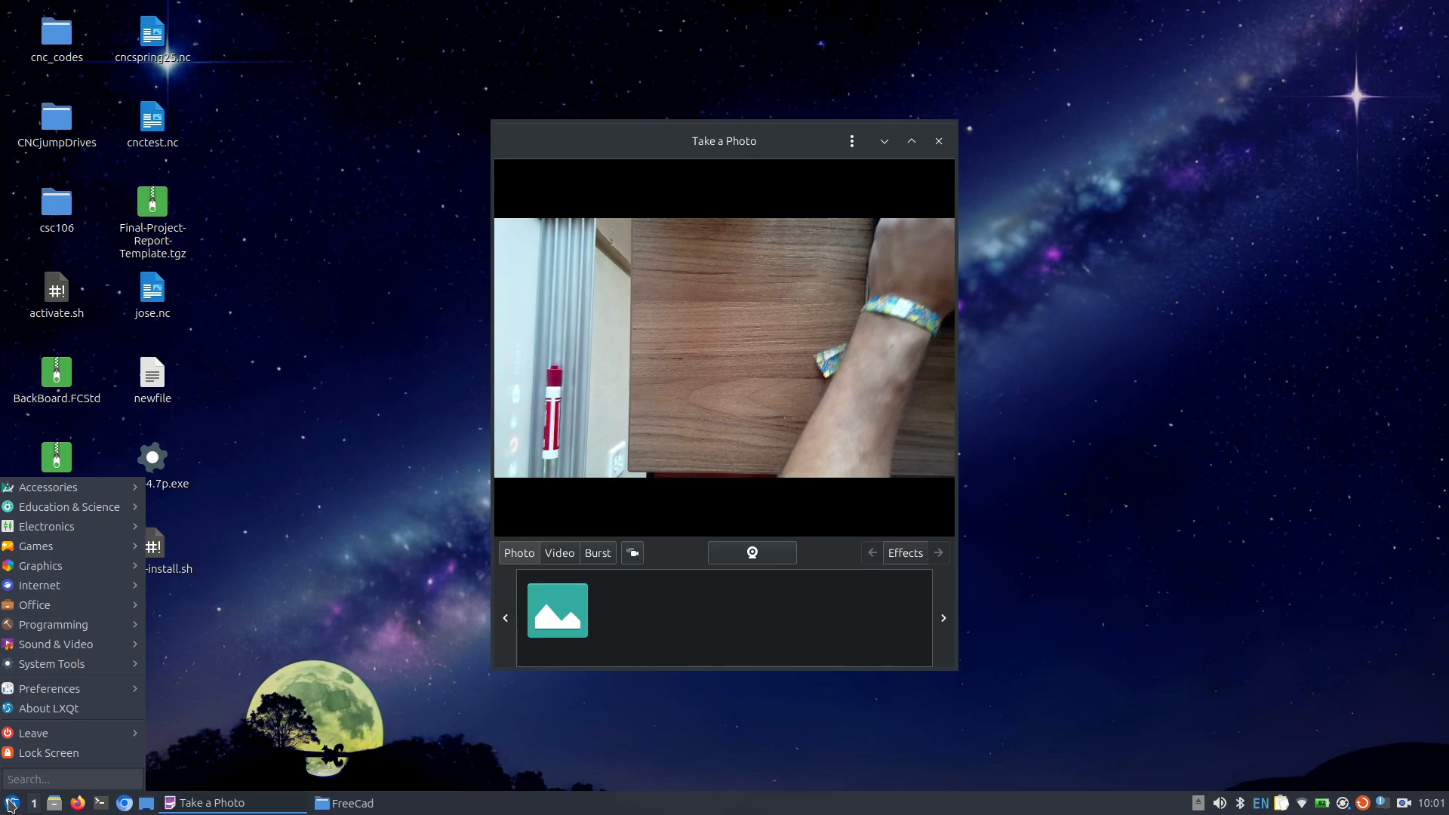
pyautogui.click(11, 804)
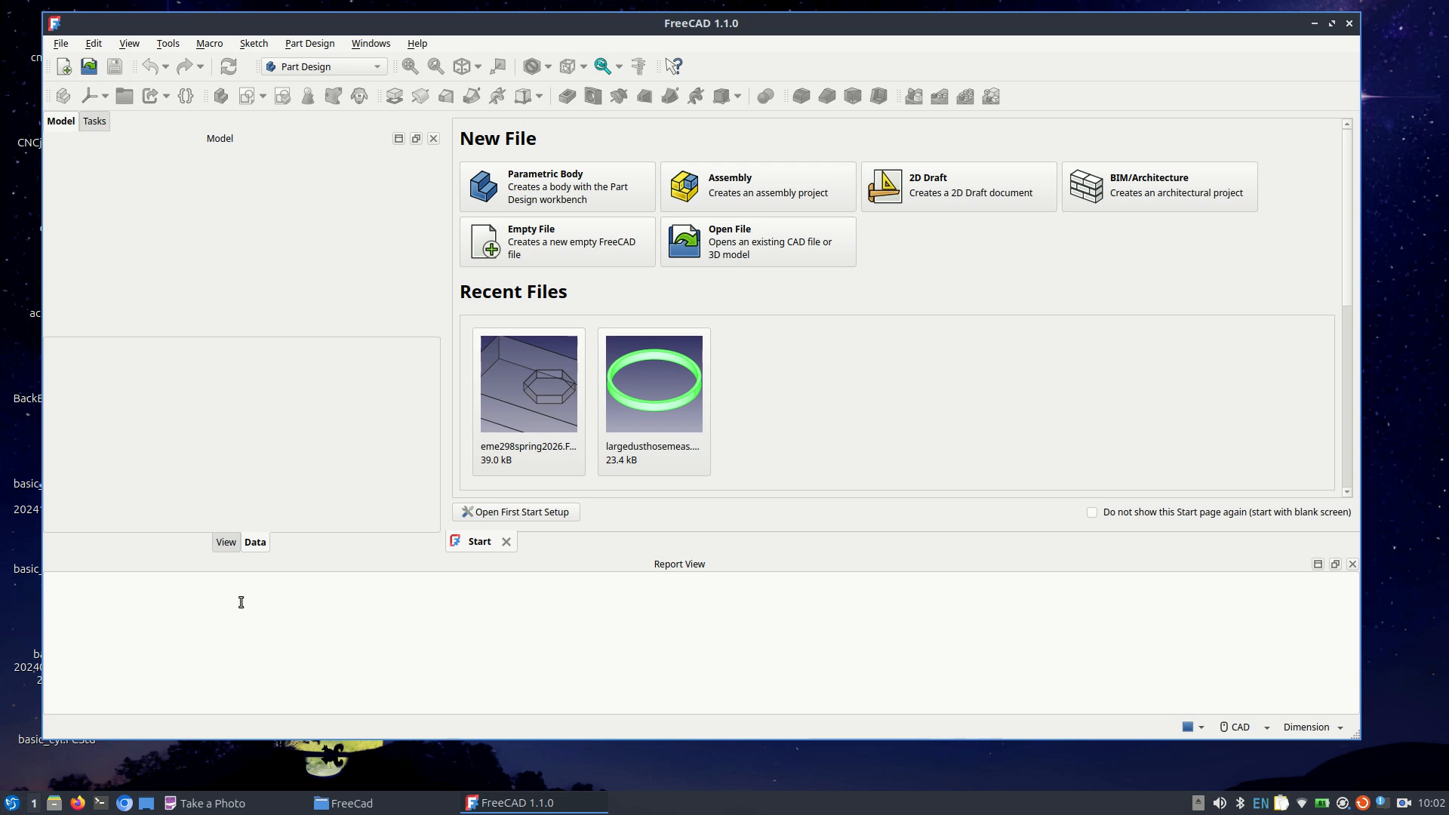
pyautogui.click(497, 417)
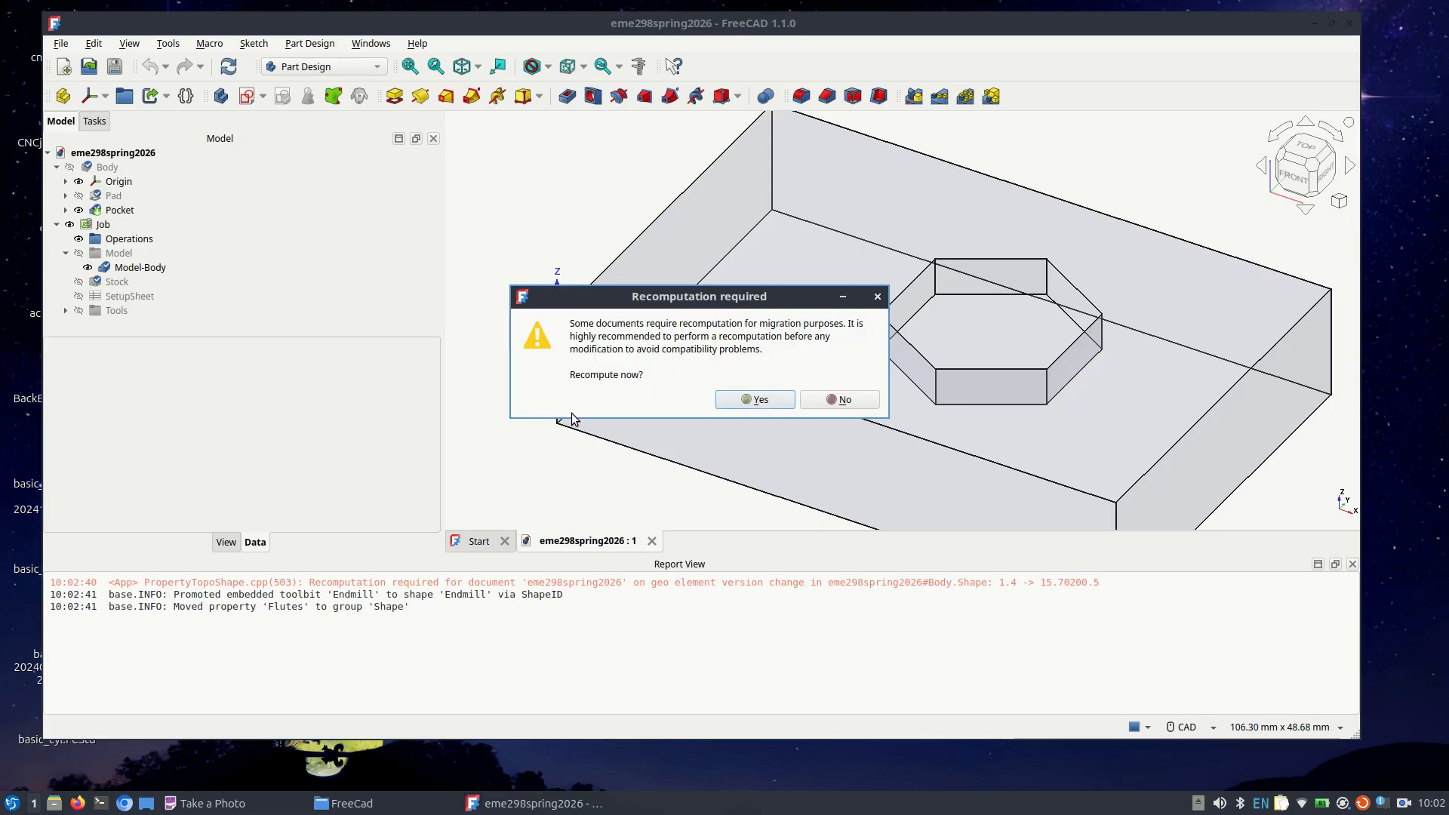
pyautogui.click(748, 406)
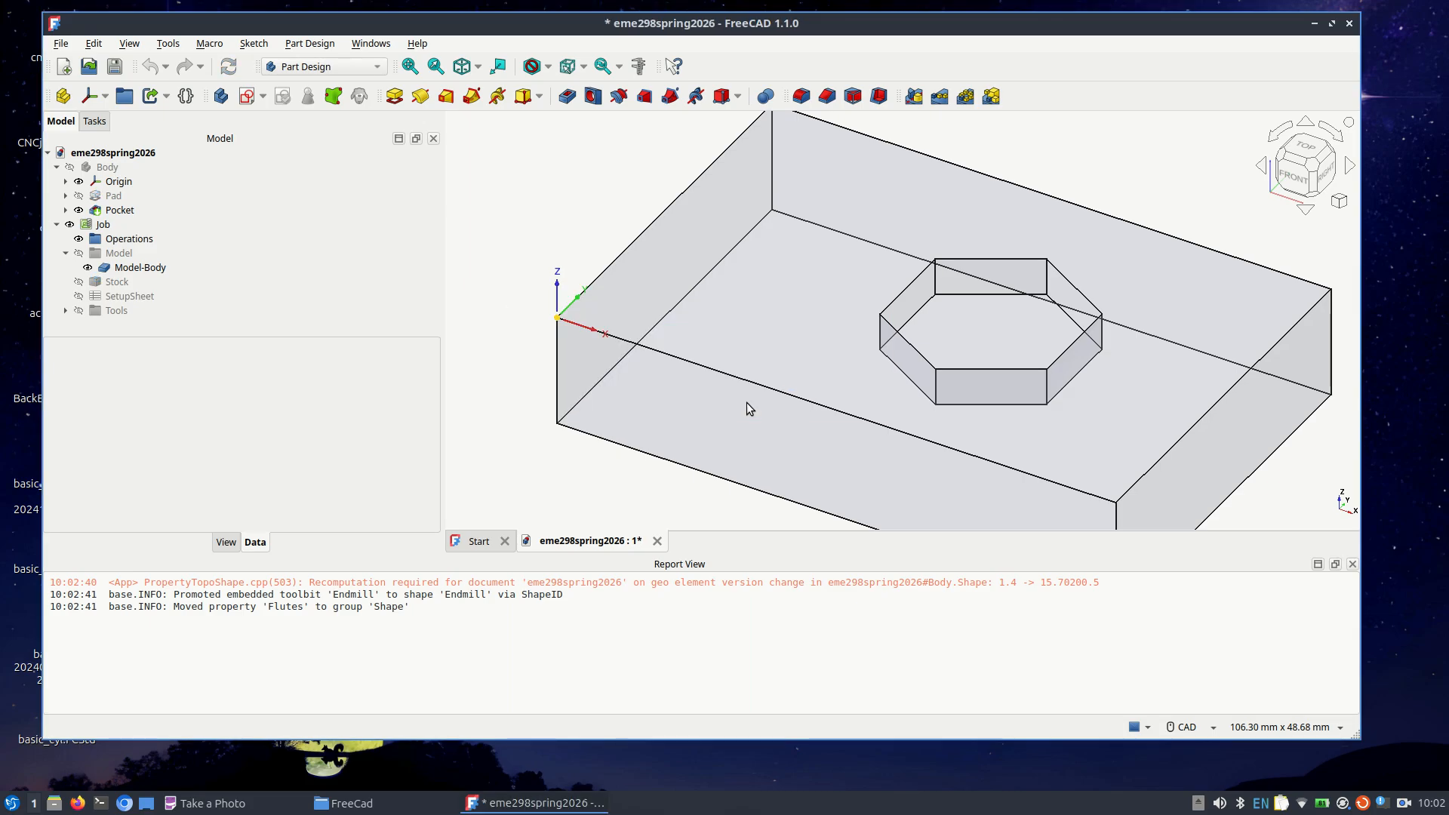
# Step: Switch to the CAM workbench and open the Toolbit Selector to review the default tools
pyautogui.scroll(-4, 745, 401)
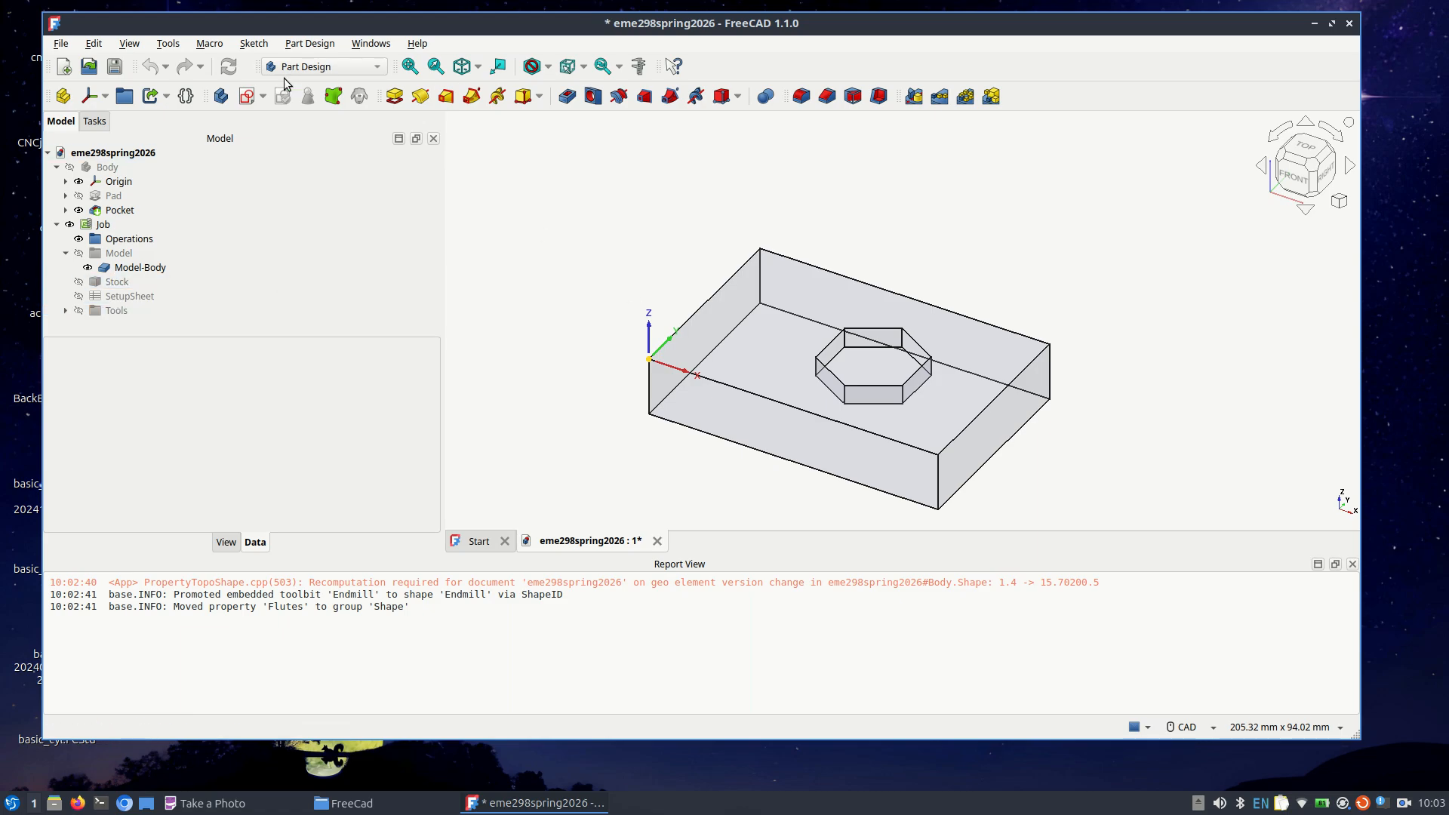
pyautogui.click(310, 68)
pyautogui.click(311, 47)
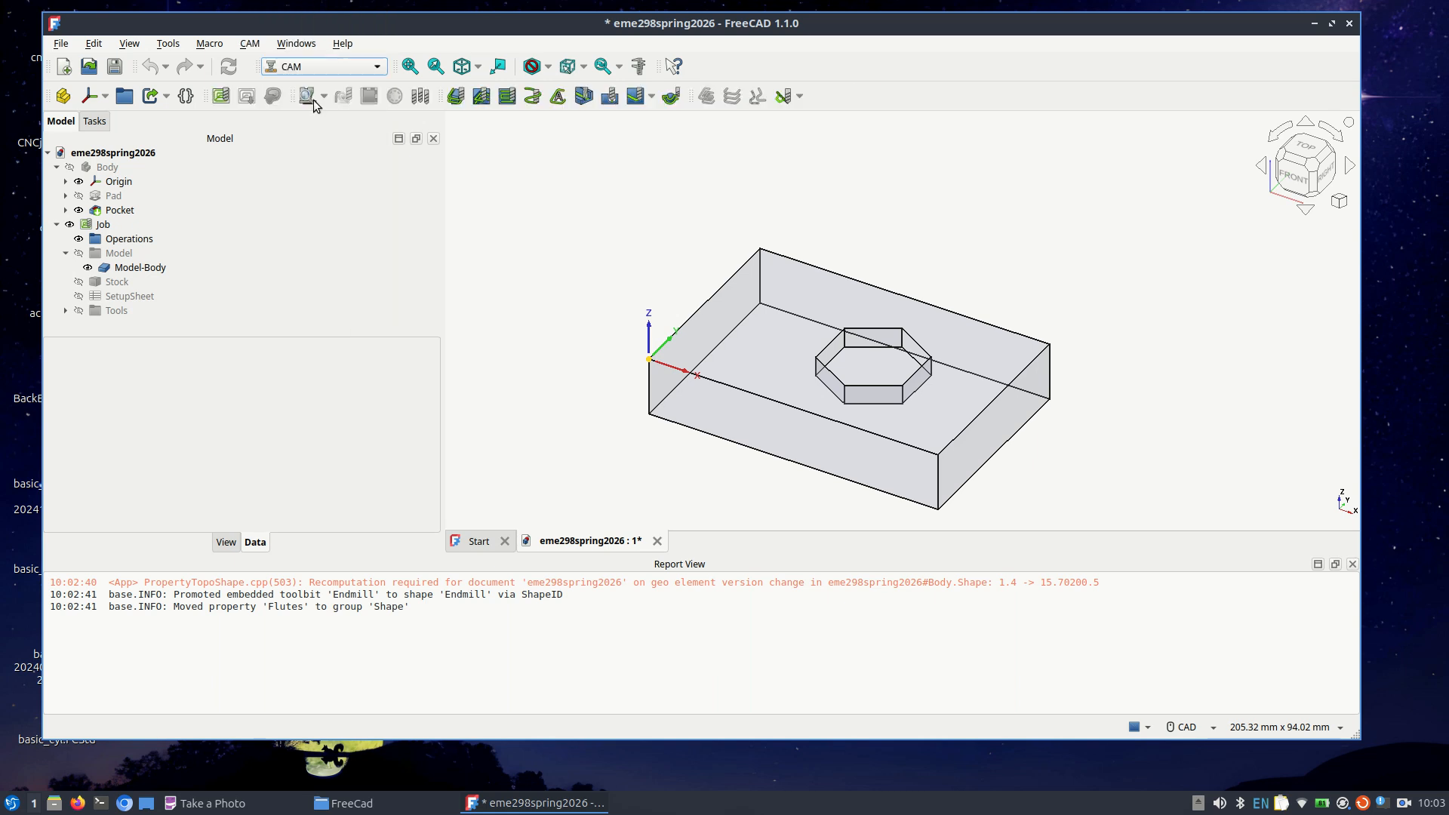
pyautogui.click(414, 99)
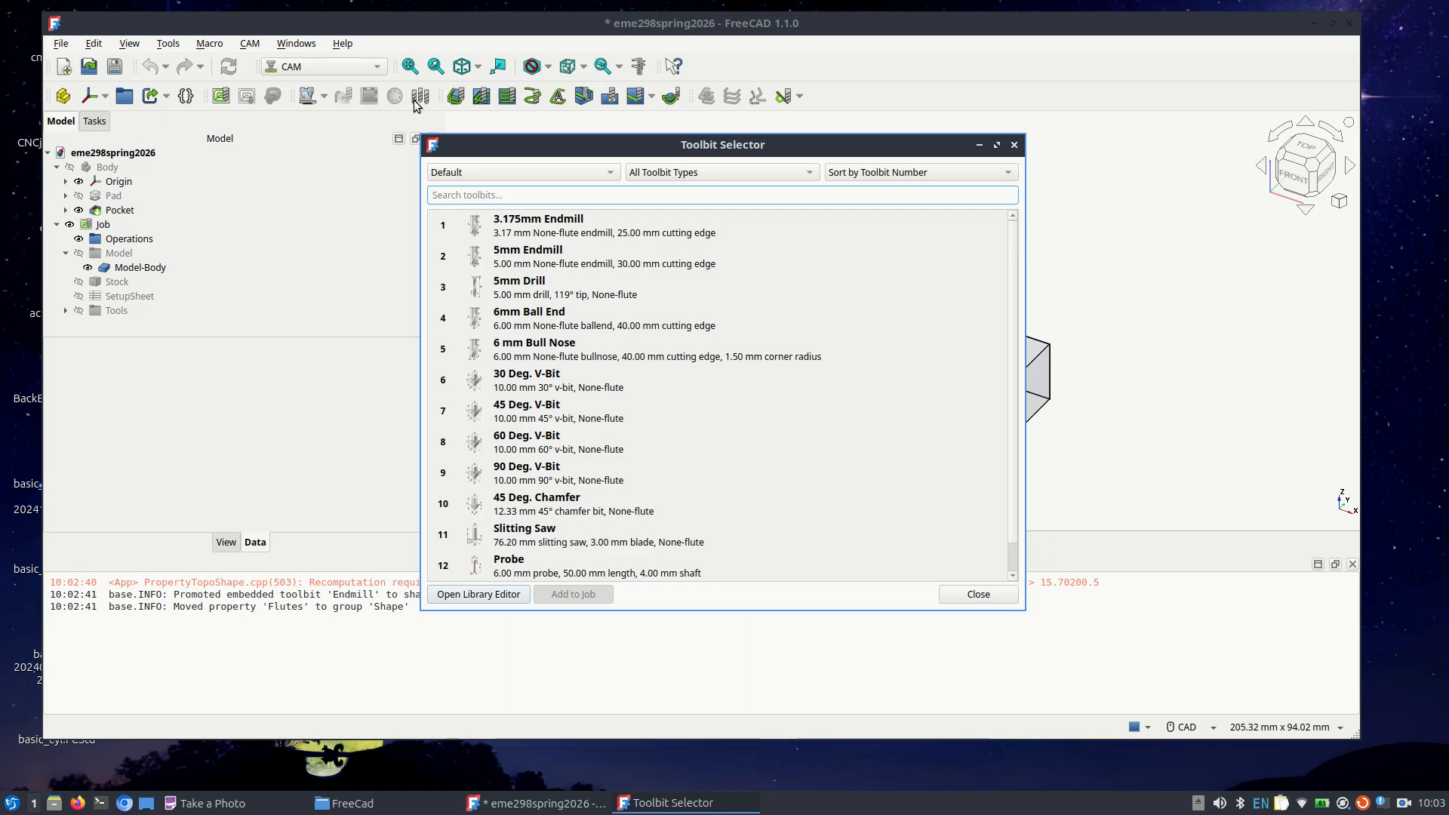
pyautogui.scroll(-1, 677, 386)
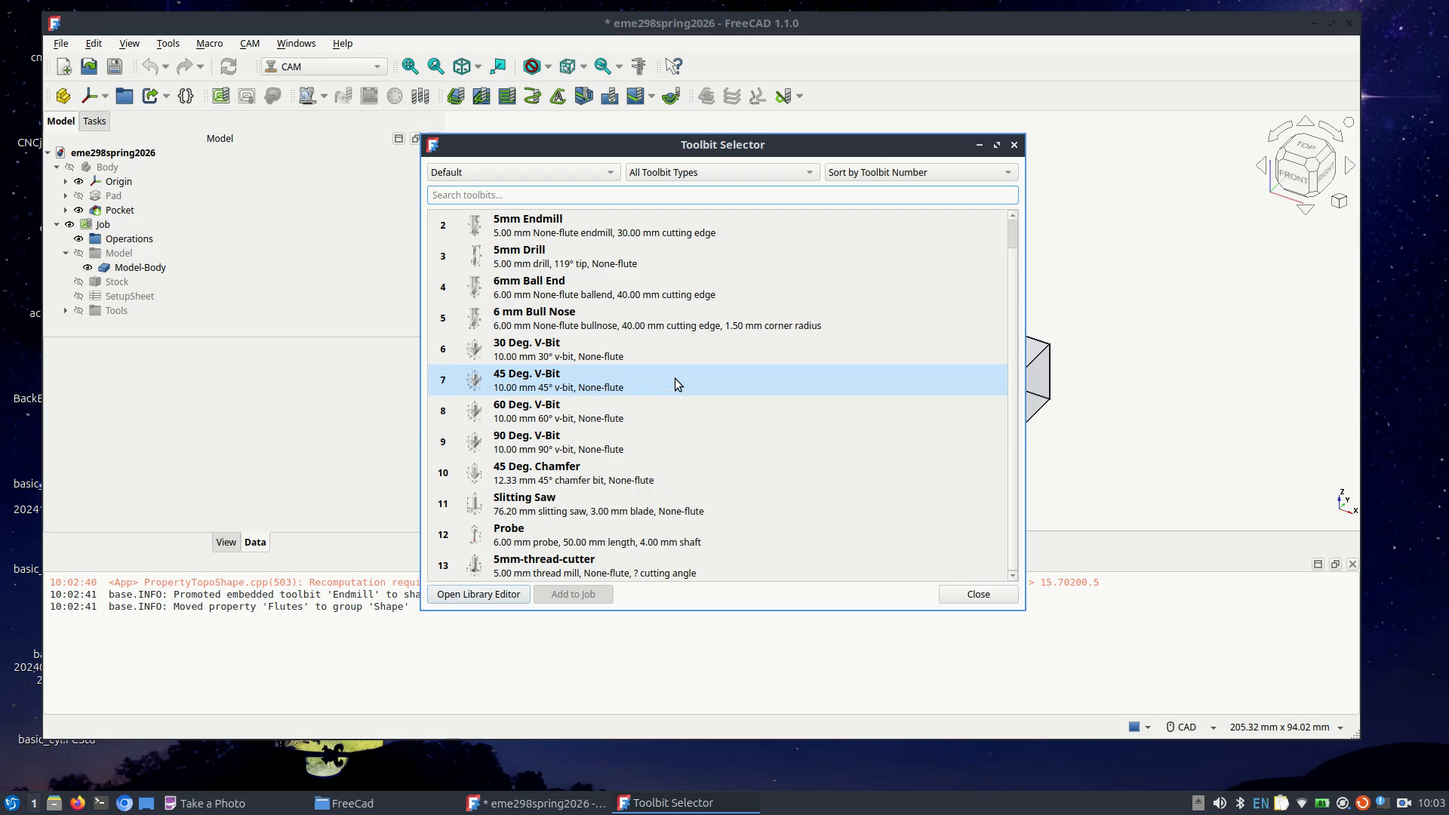
pyautogui.moveTo(682, 150); pyautogui.dragTo(988, 116)
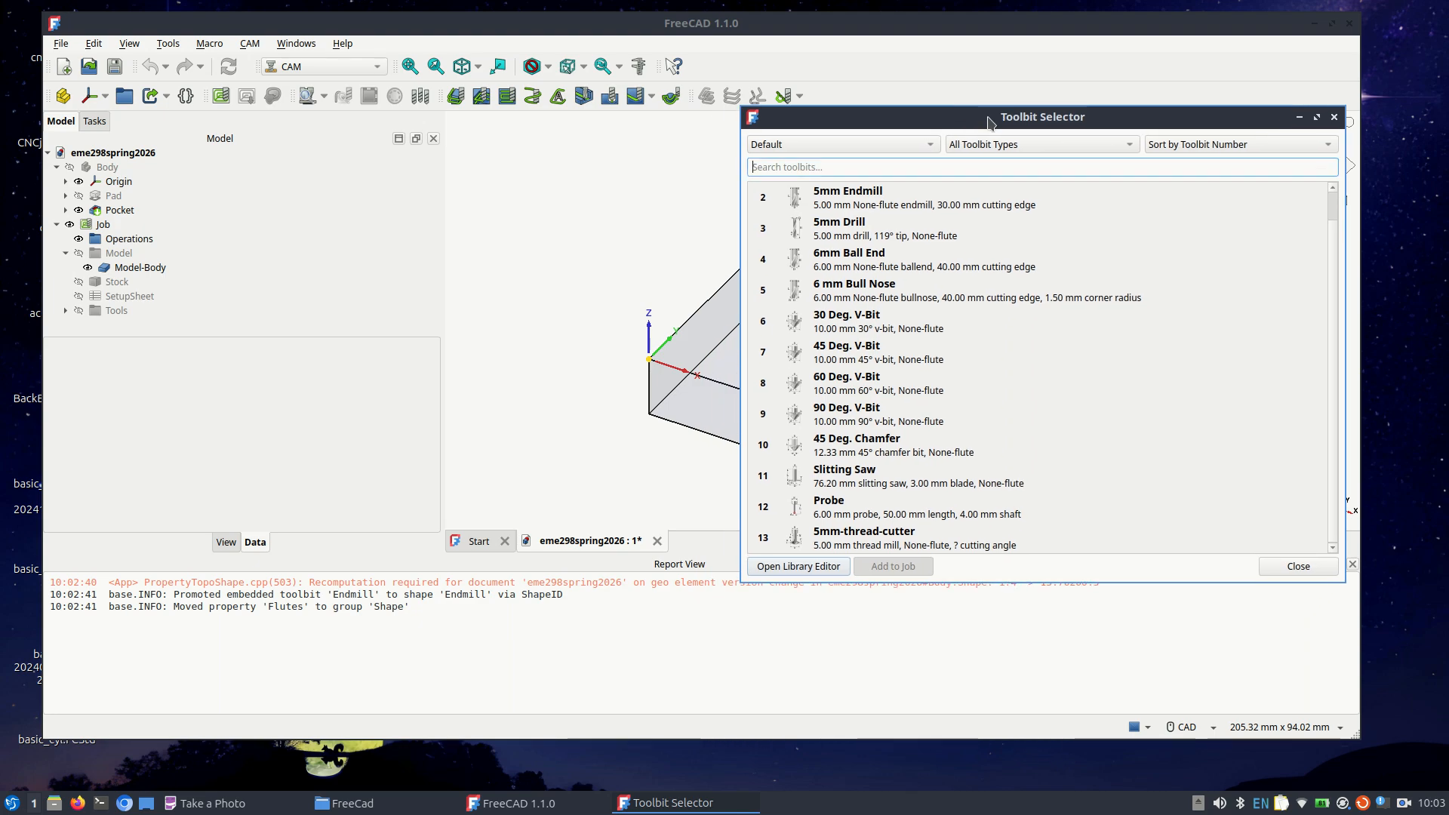
pyautogui.scroll(1, 1023, 477)
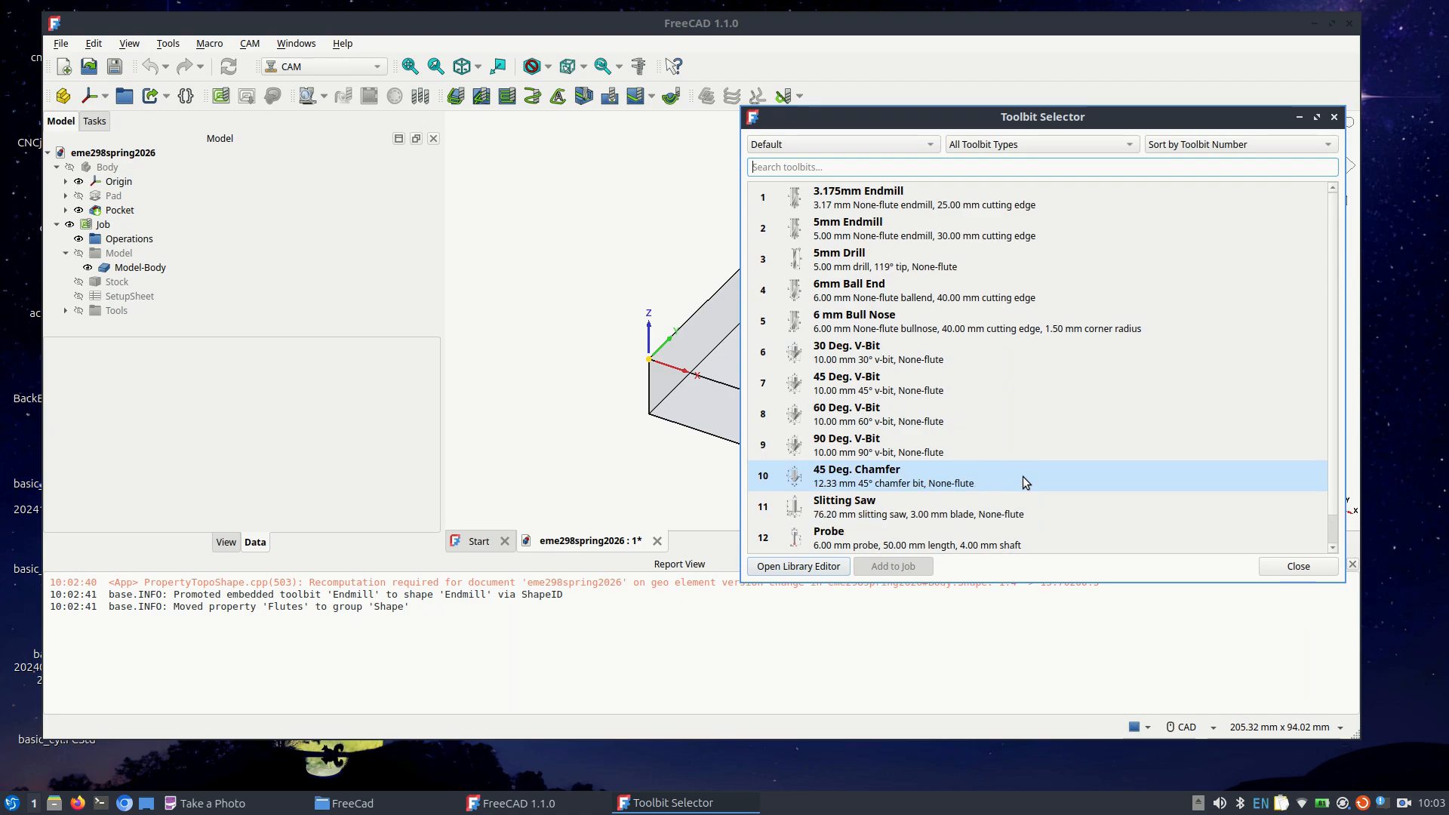
pyautogui.scroll(-1, 1023, 482)
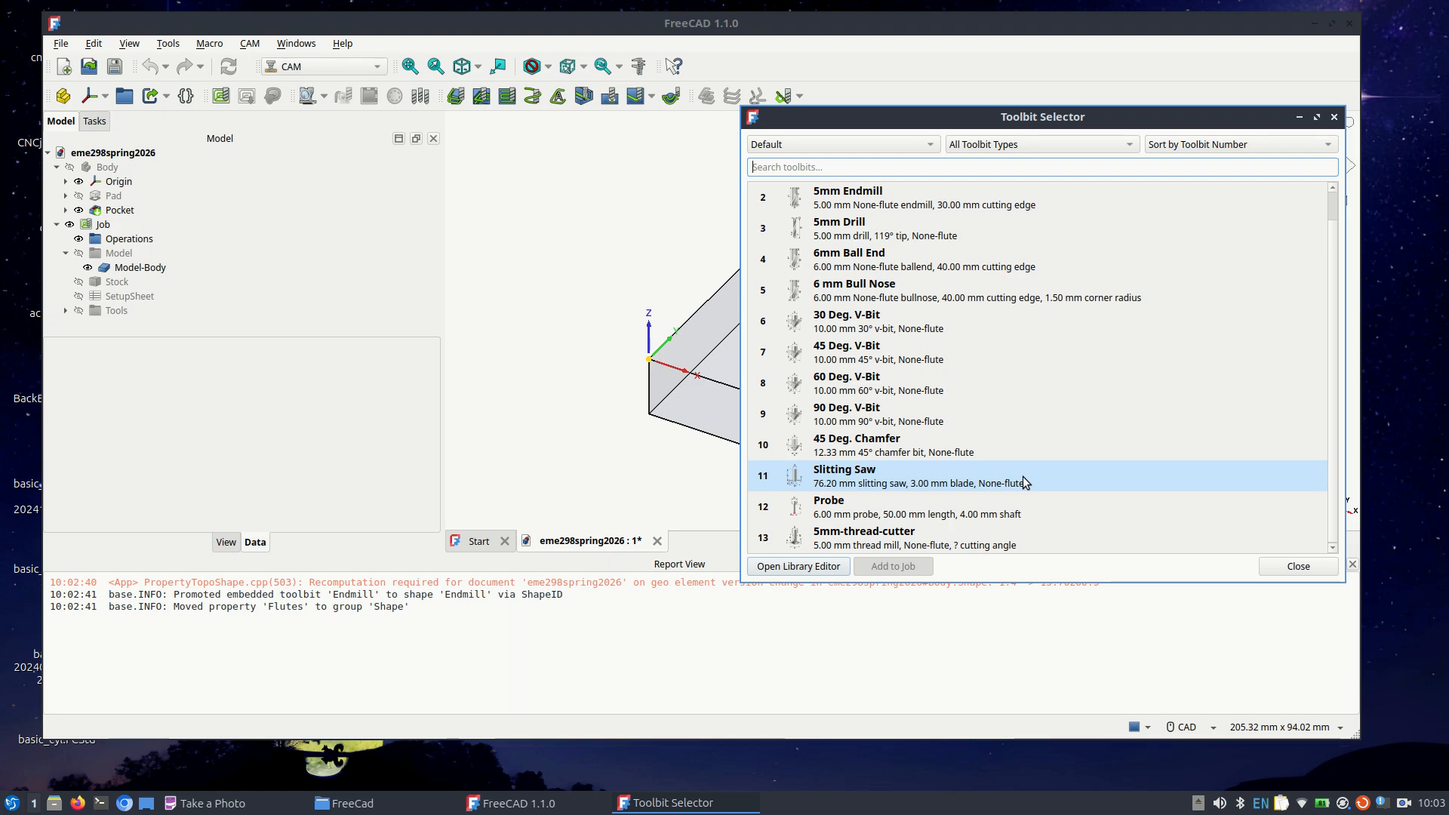
# Step: Open the tool library editor and examine the Default library and its available library and toolbit commands
pyautogui.click(815, 576)
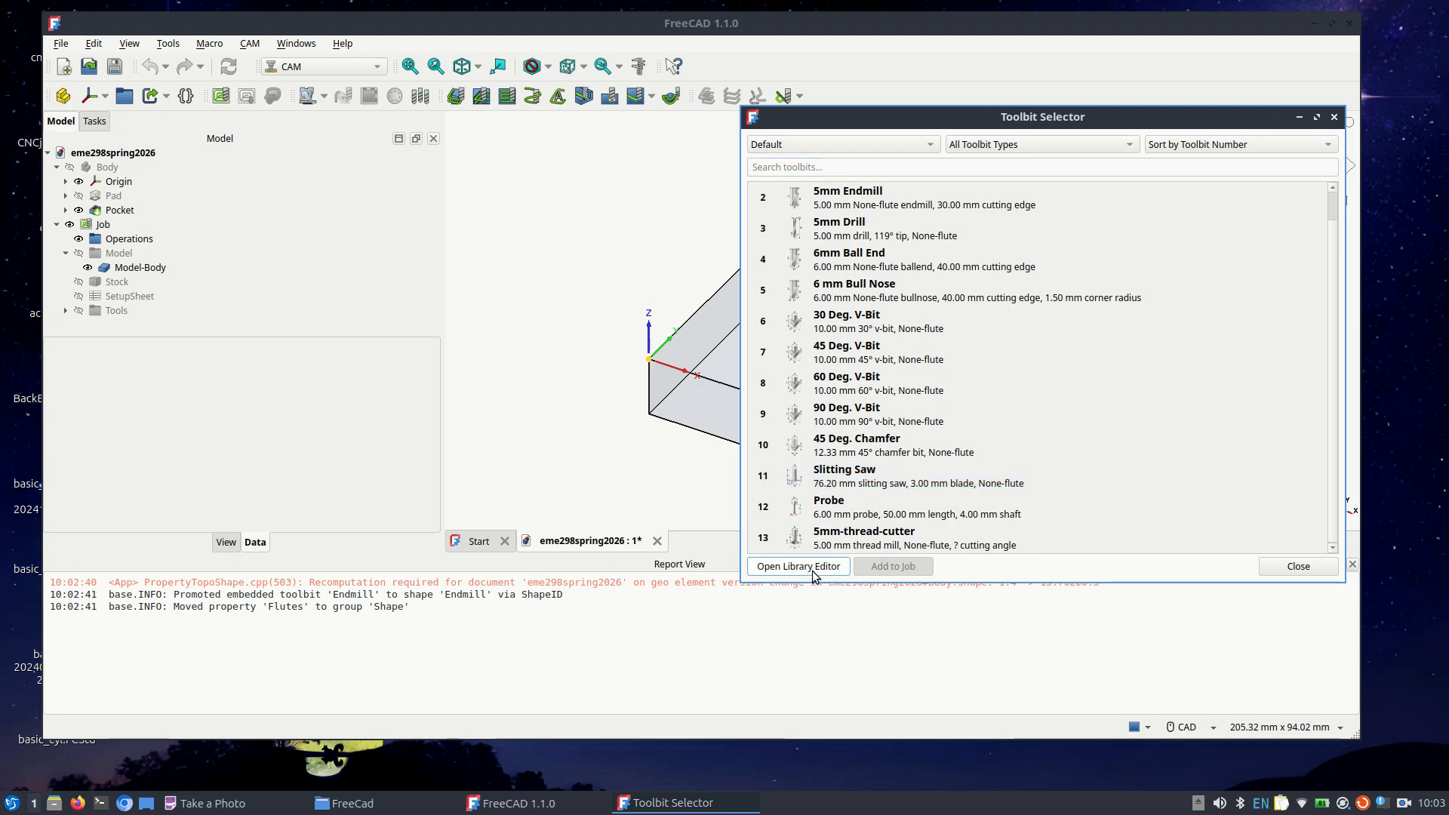
pyautogui.click(815, 566)
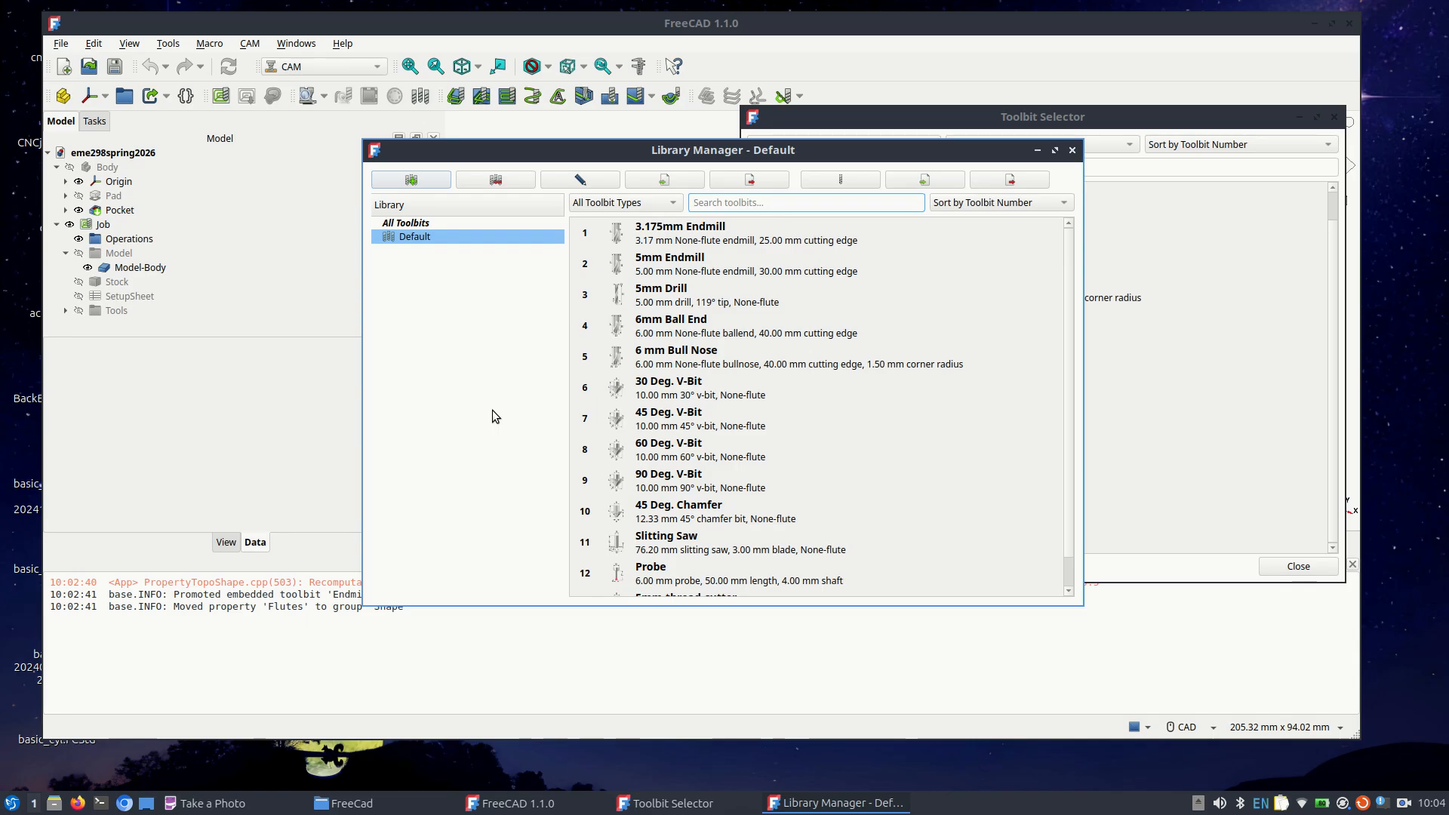
pyautogui.click(816, 180)
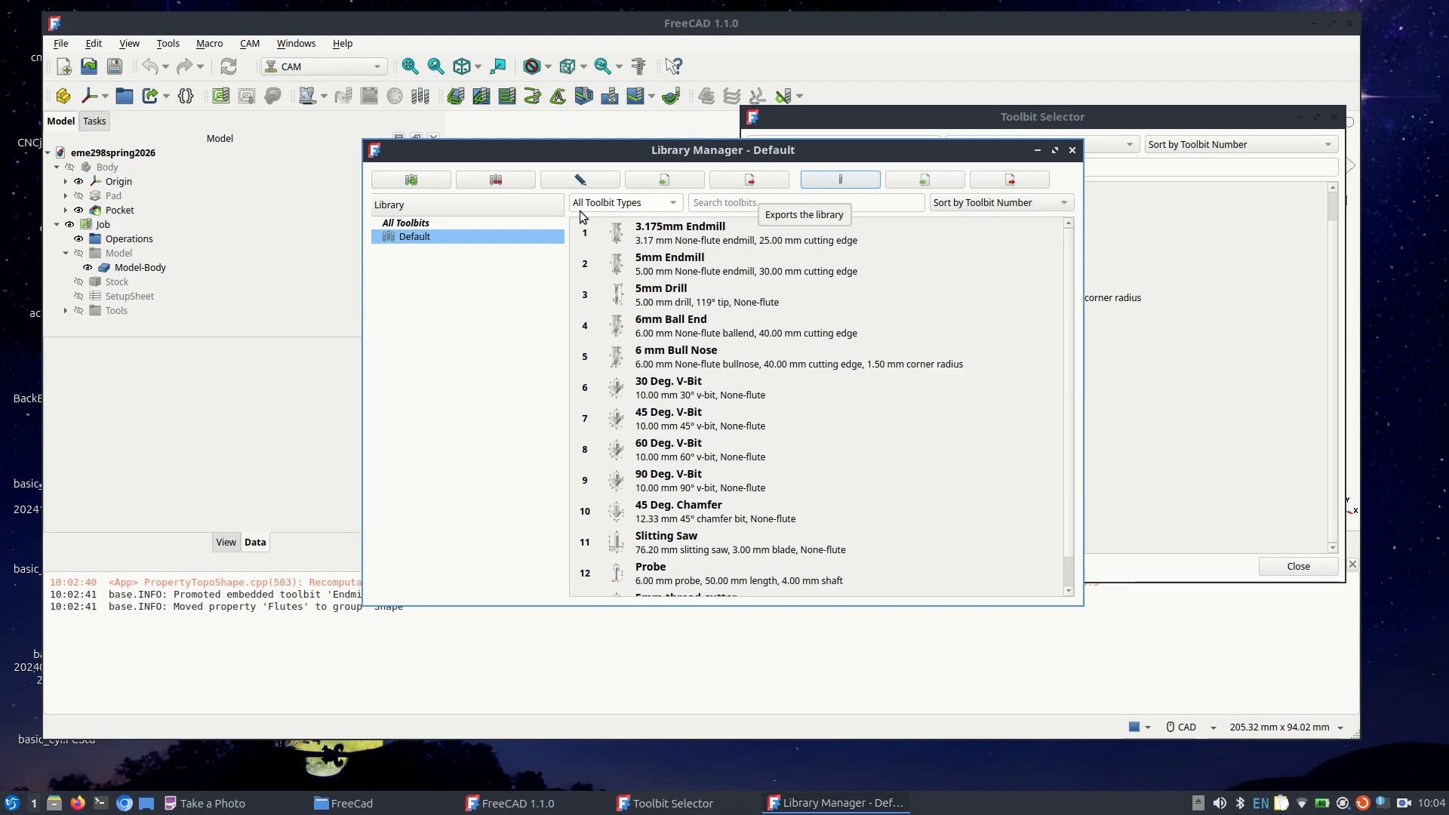
pyautogui.scroll(-1, 683, 376)
pyautogui.scroll(1, 683, 375)
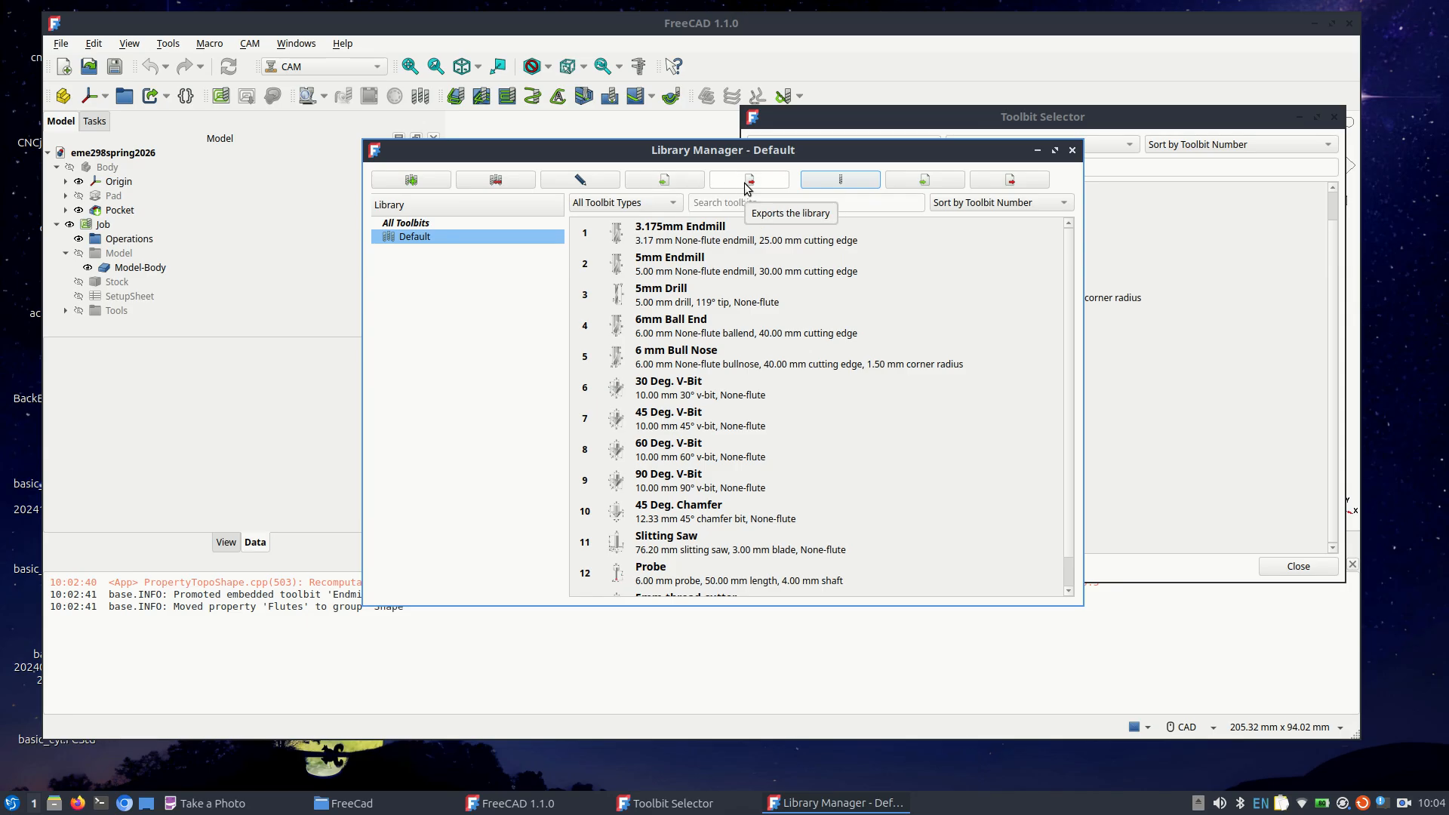
pyautogui.click(451, 237)
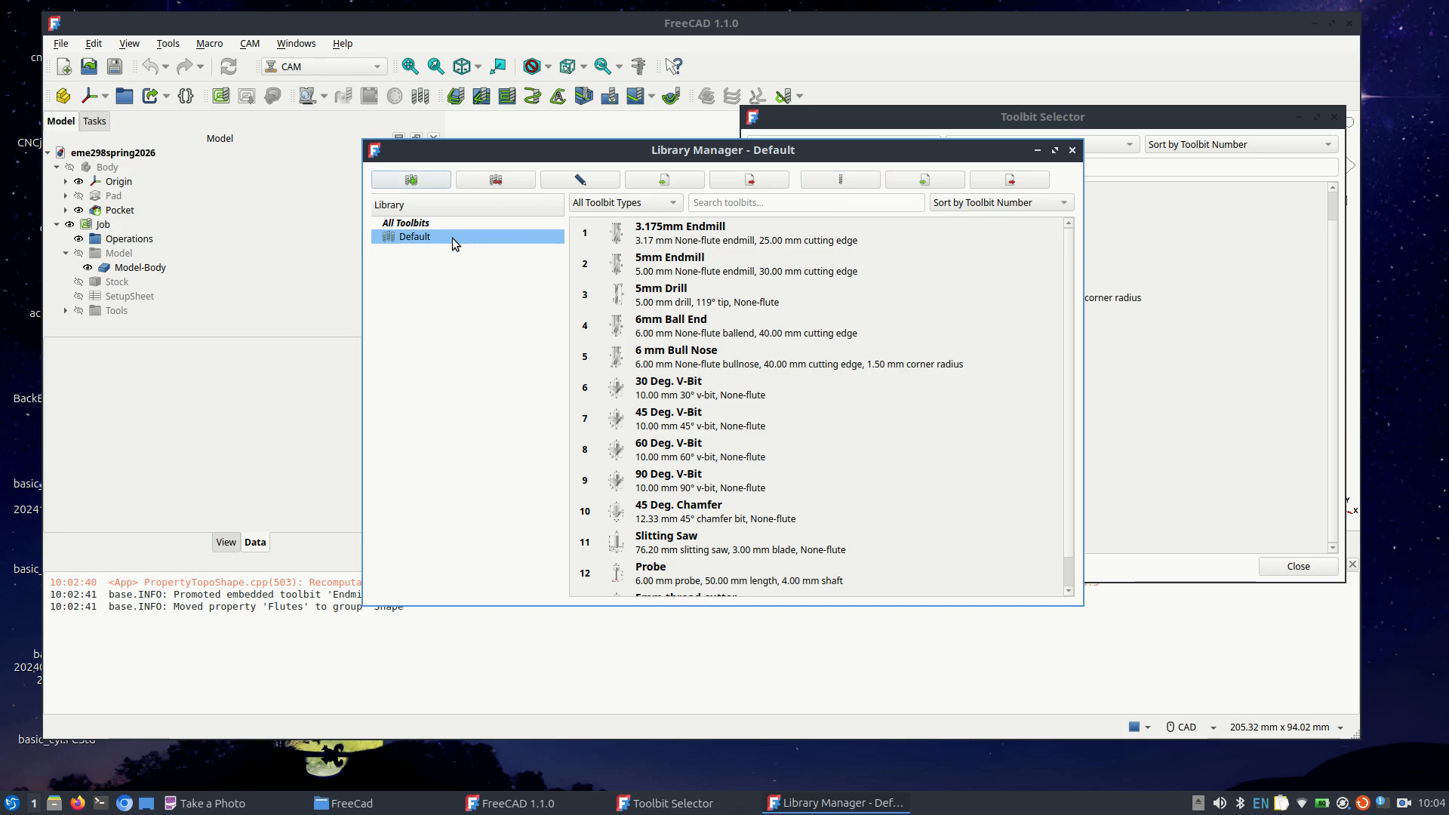
# Step: Inspect the parameters of the 5mm Endmill in the Default library and leave them without changes
pyautogui.click(986, 285)
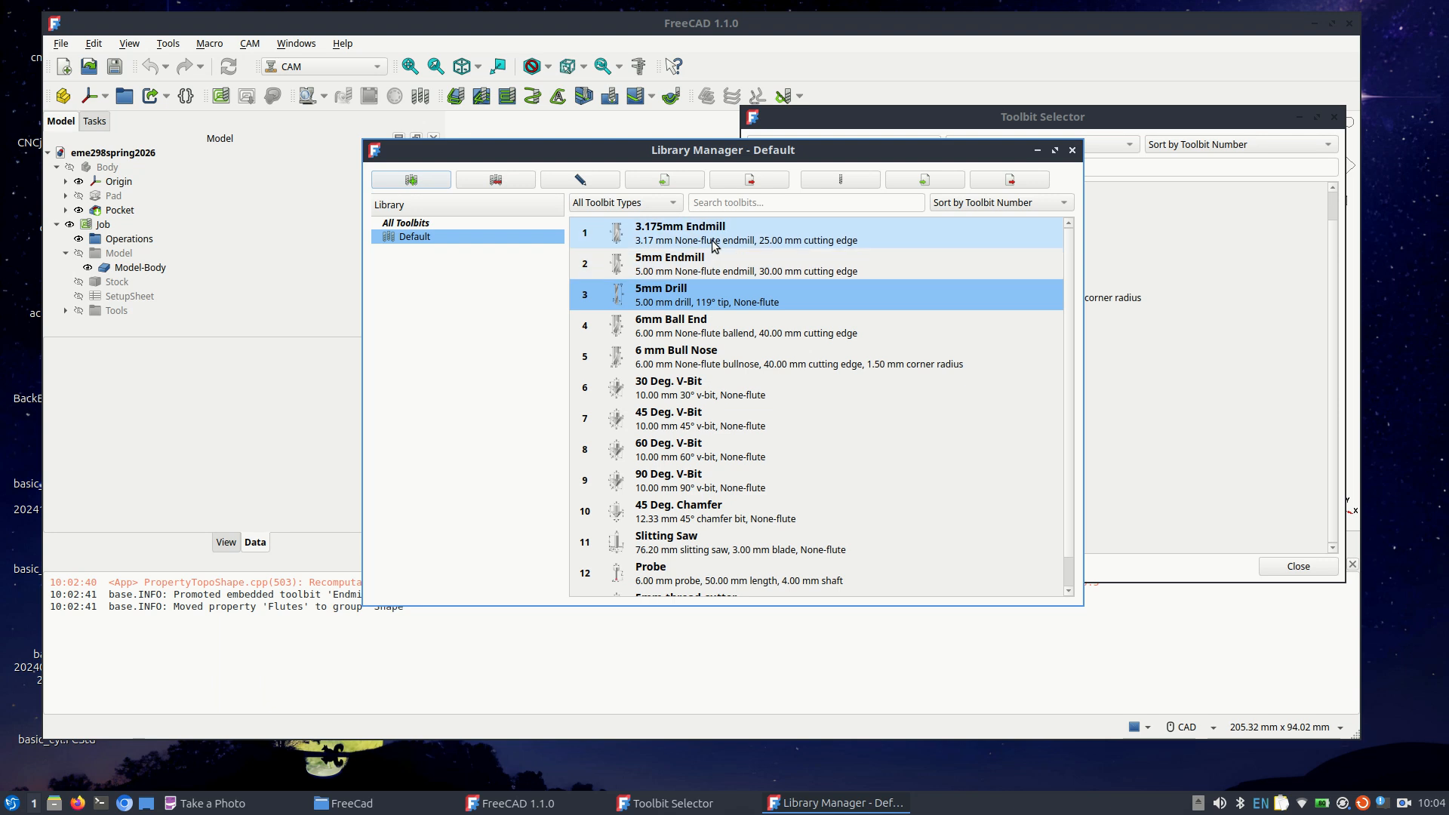
pyautogui.click(708, 269)
pyautogui.doubleClick(708, 269)
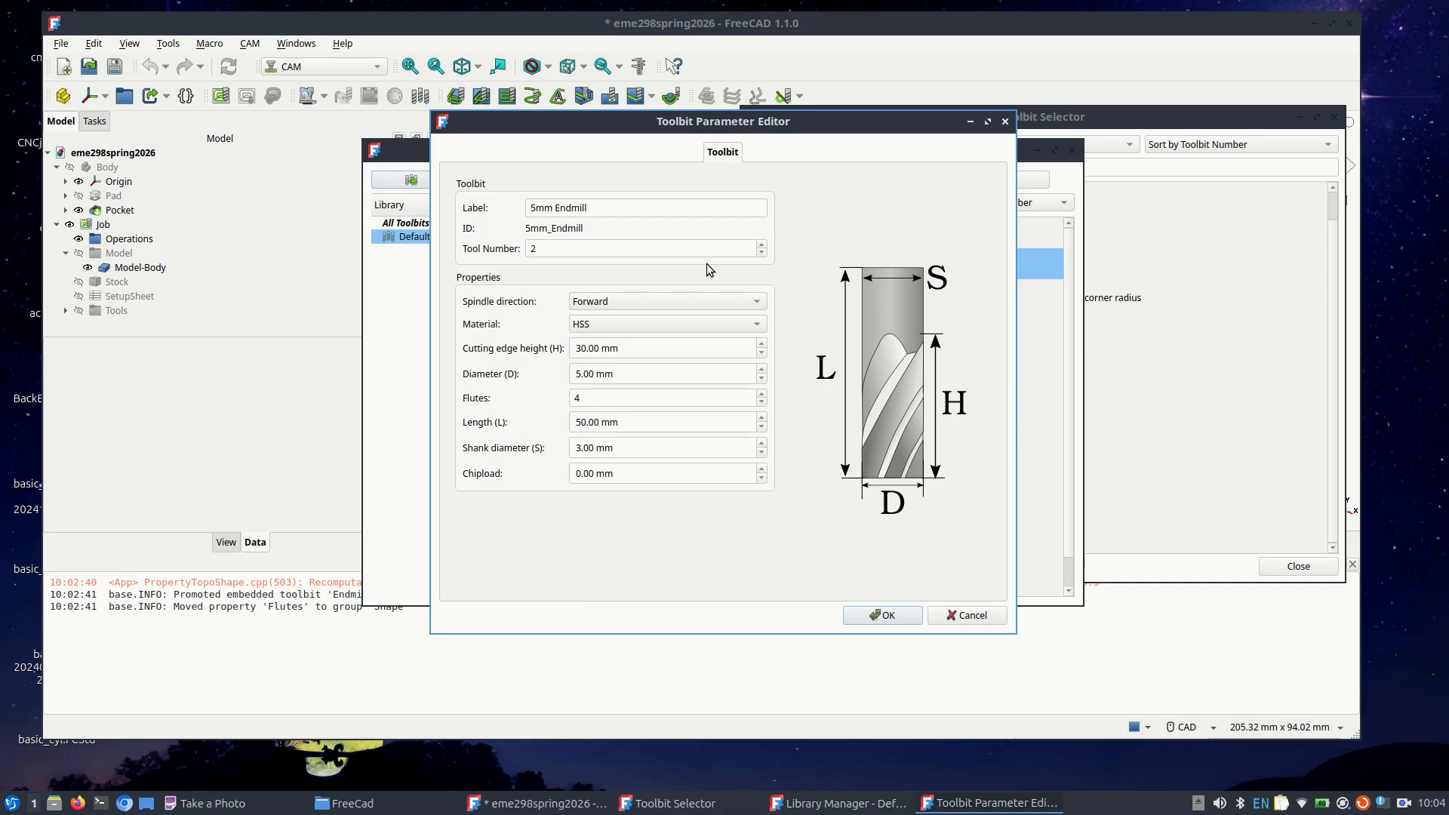
pyautogui.click(968, 616)
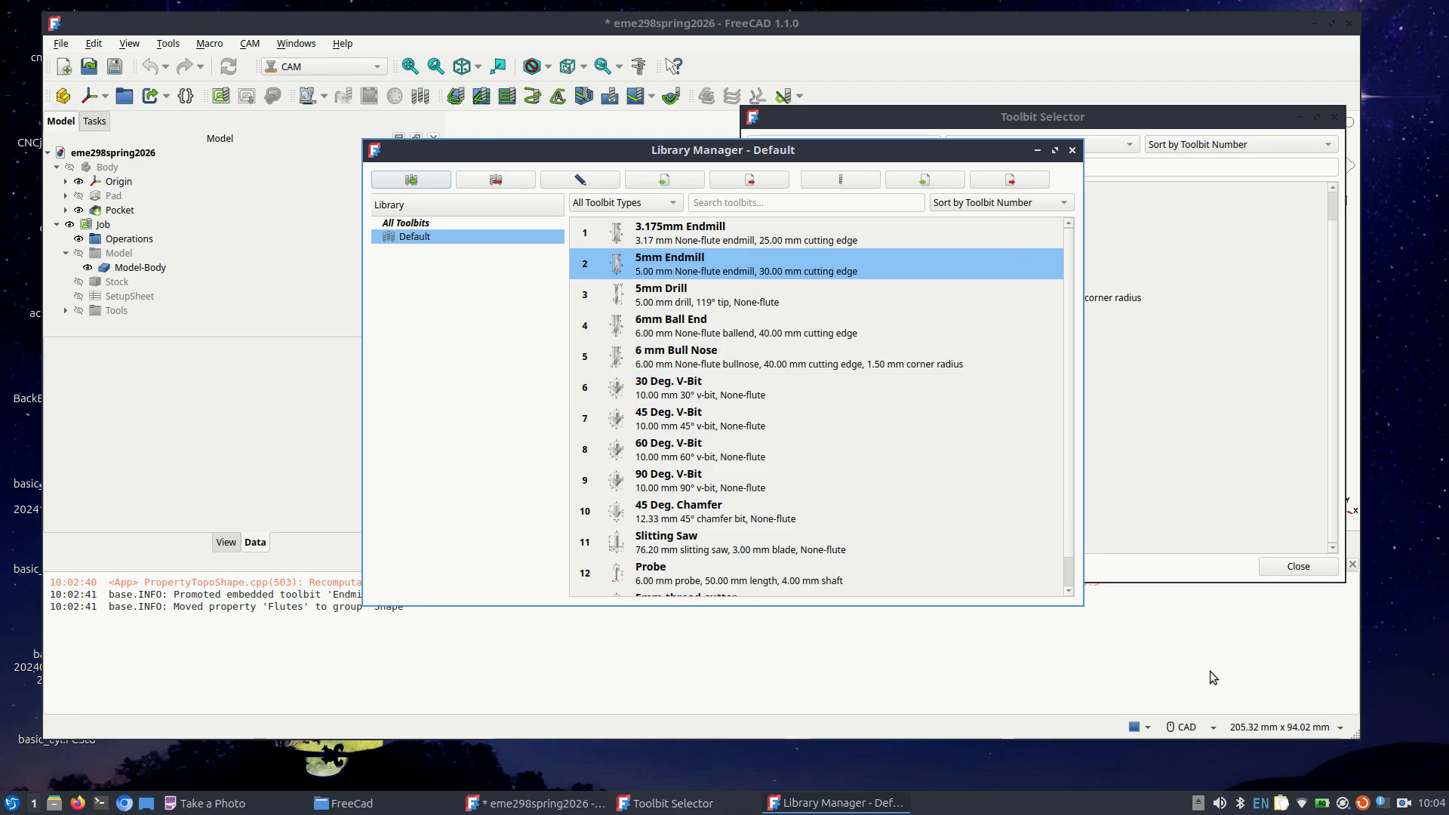
# Step: Close the library editor and Toolbit Selector and choose the Metric small parts CNC (mm, mm/min) unit system
pyautogui.click(1266, 727)
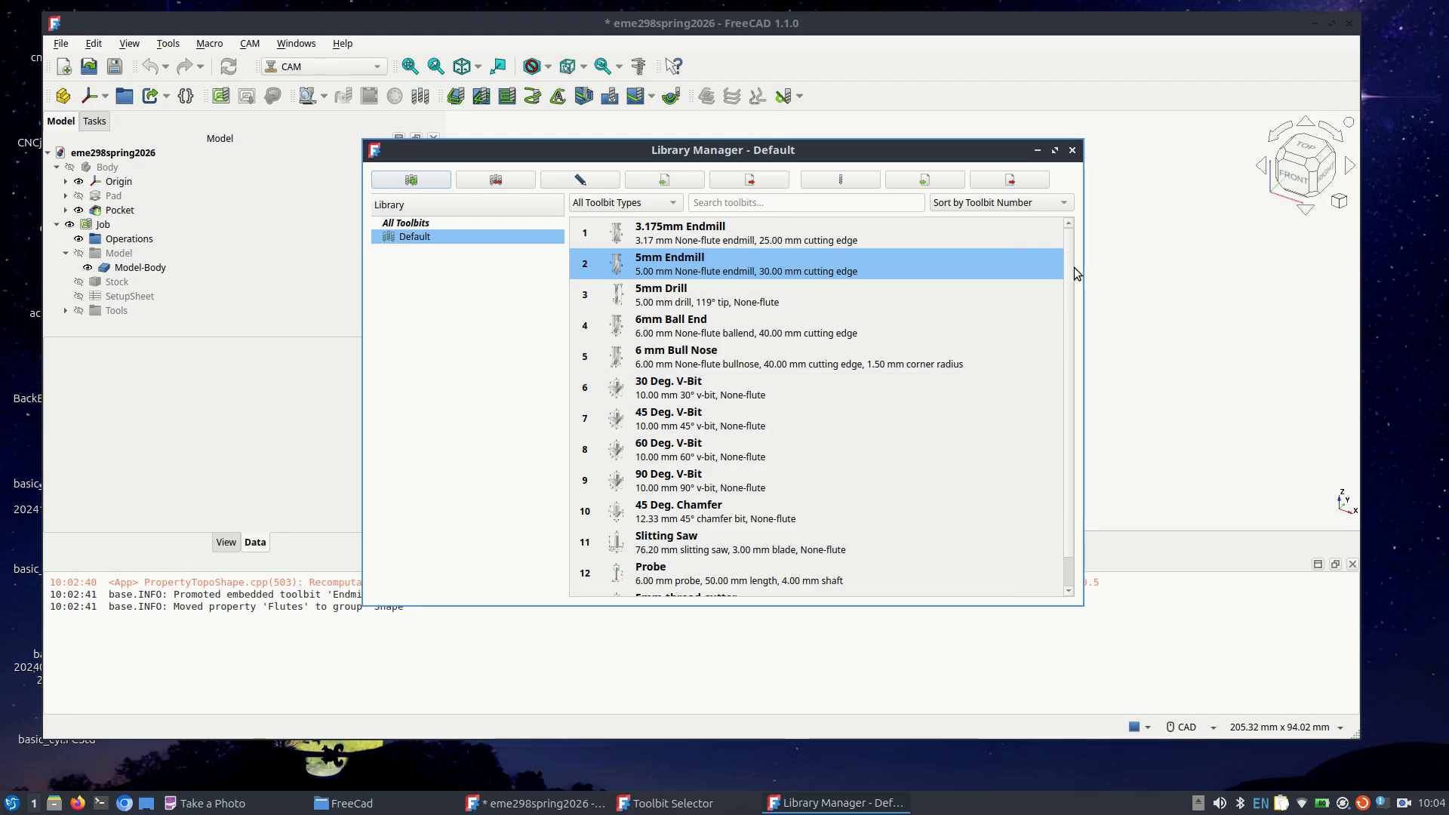
pyautogui.click(1073, 151)
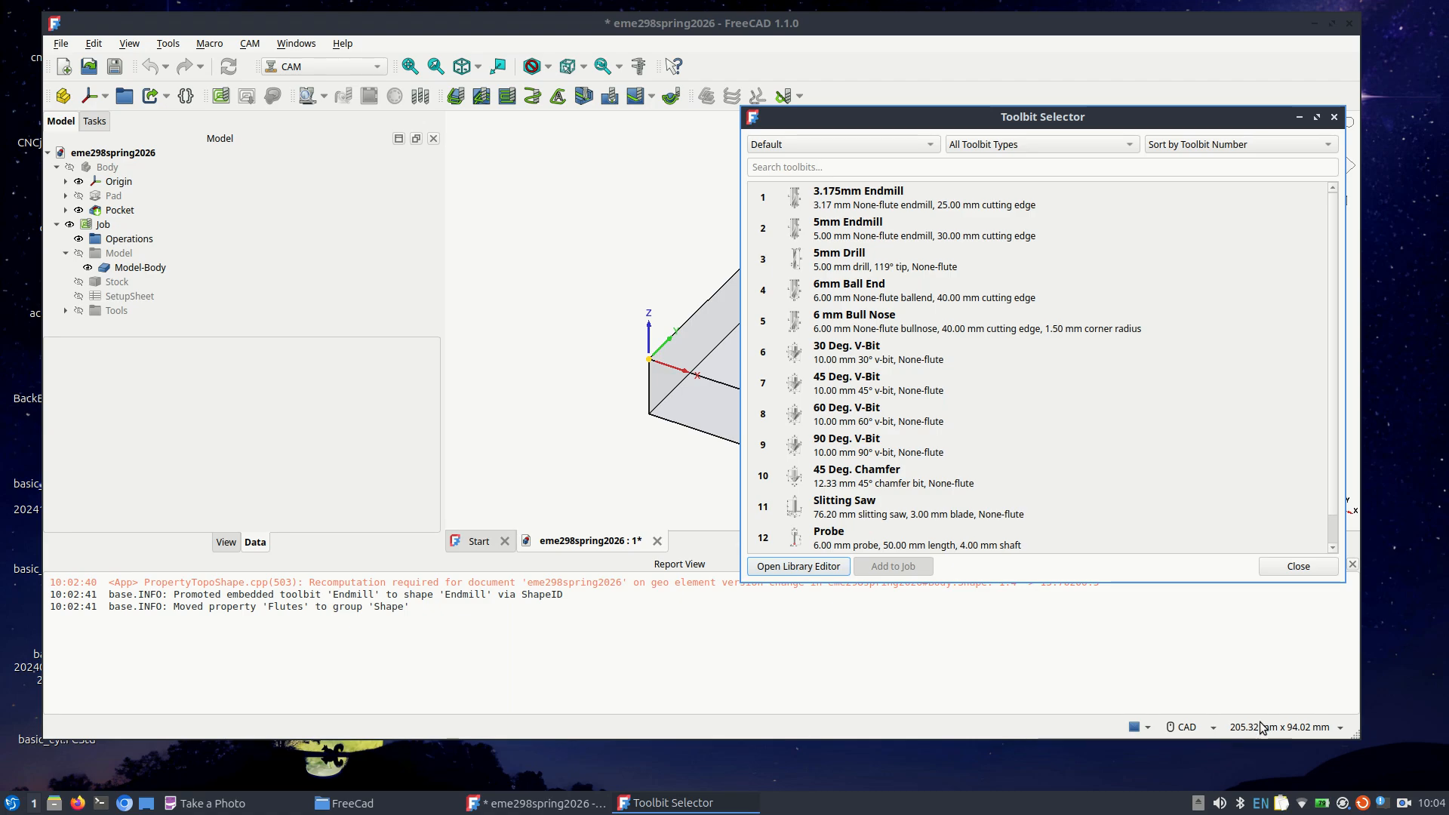
pyautogui.click(1334, 119)
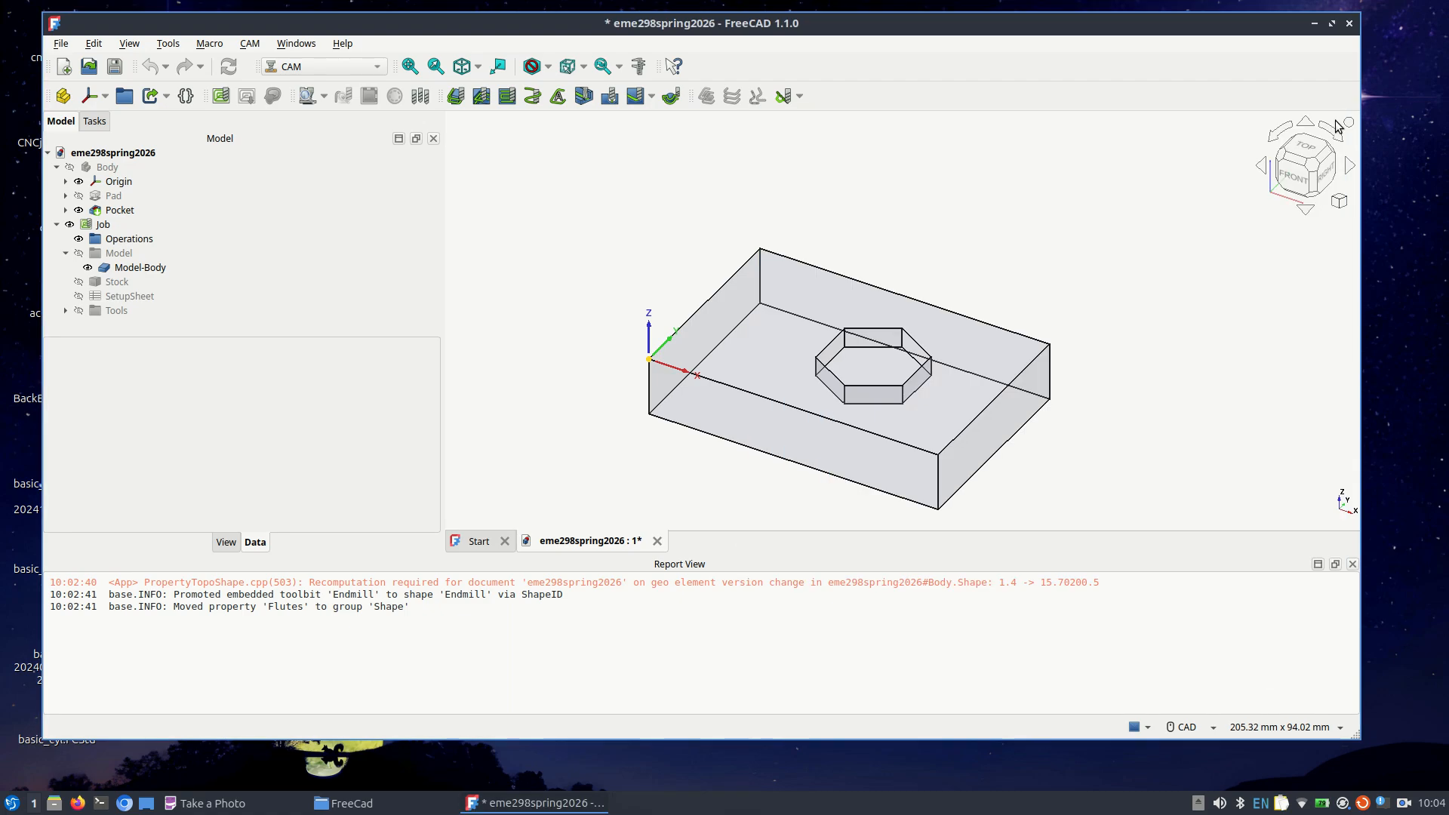
pyautogui.click(1262, 729)
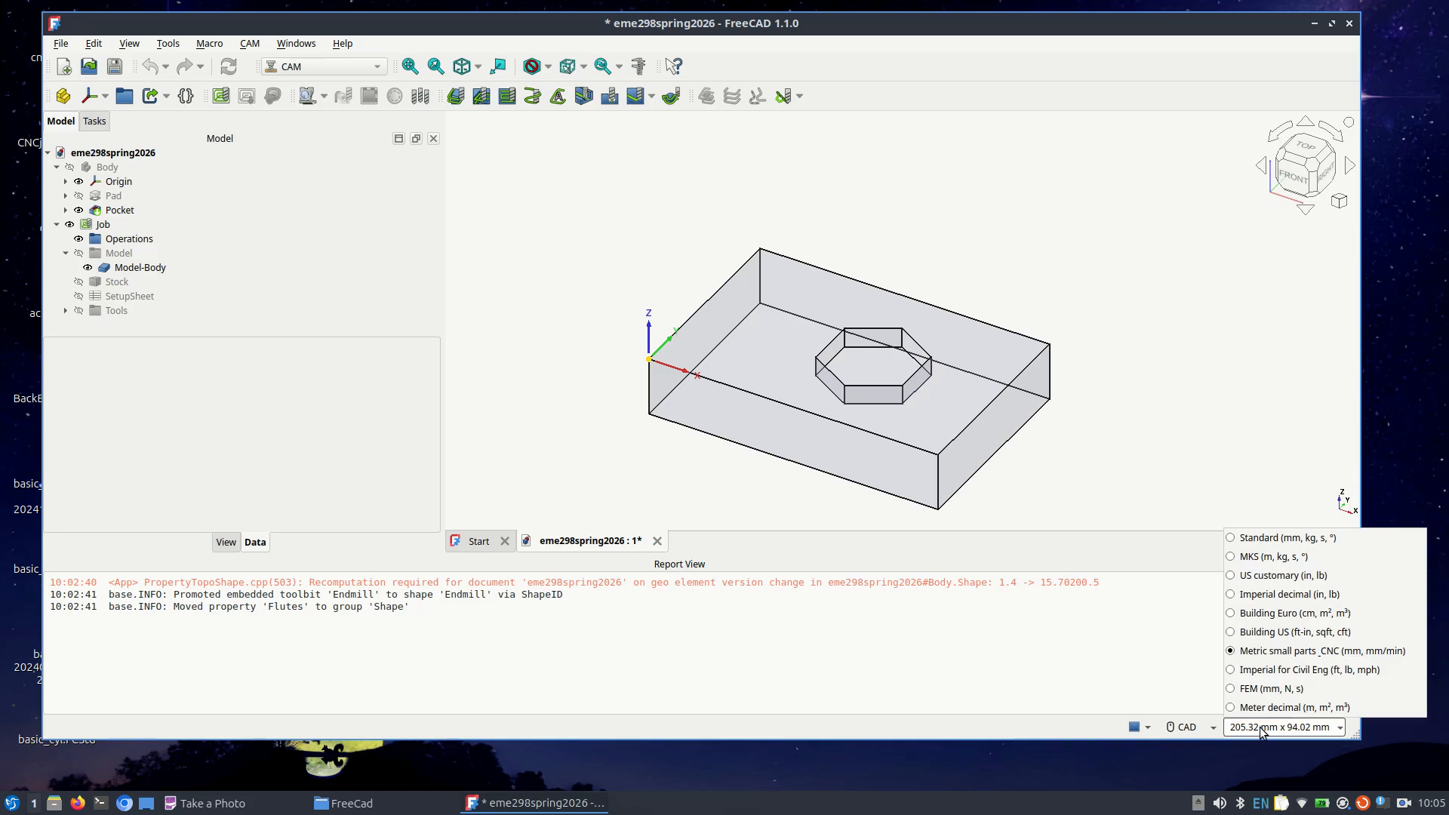
pyautogui.click(1255, 654)
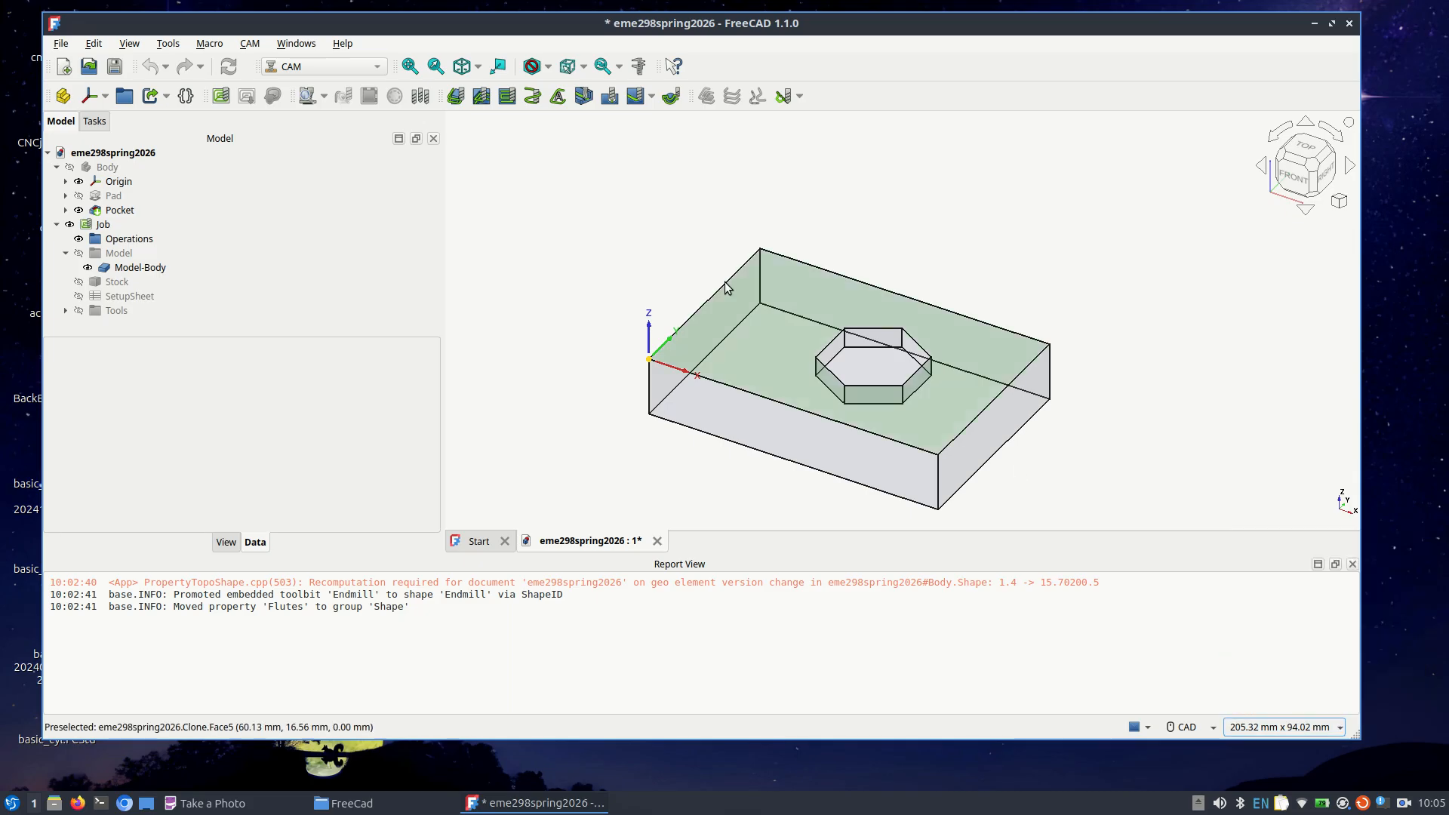
# Step: Reopen the Toolbit Selector and bring up the Default library in the tool library editor
pyautogui.click(421, 95)
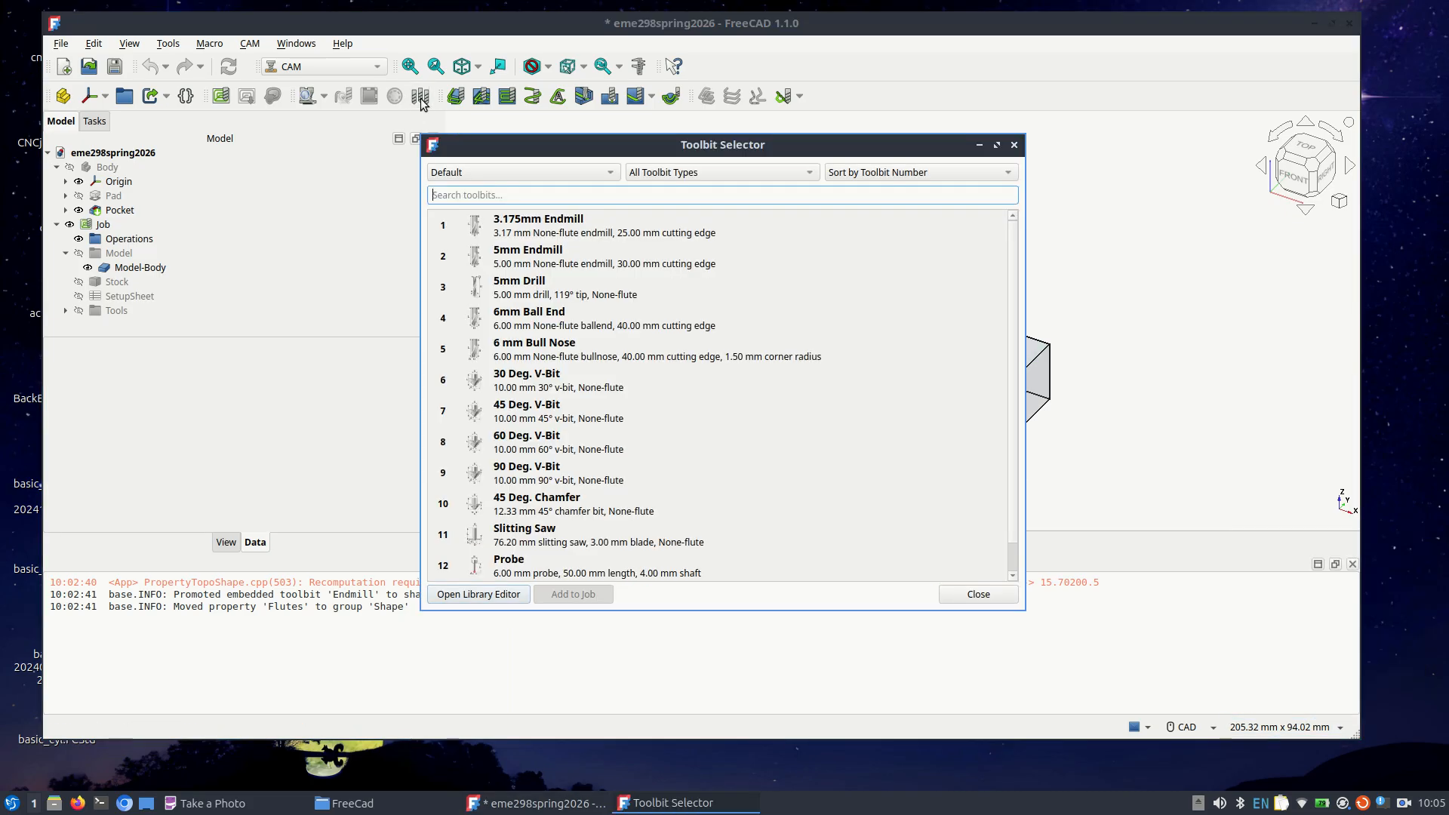
pyautogui.click(508, 595)
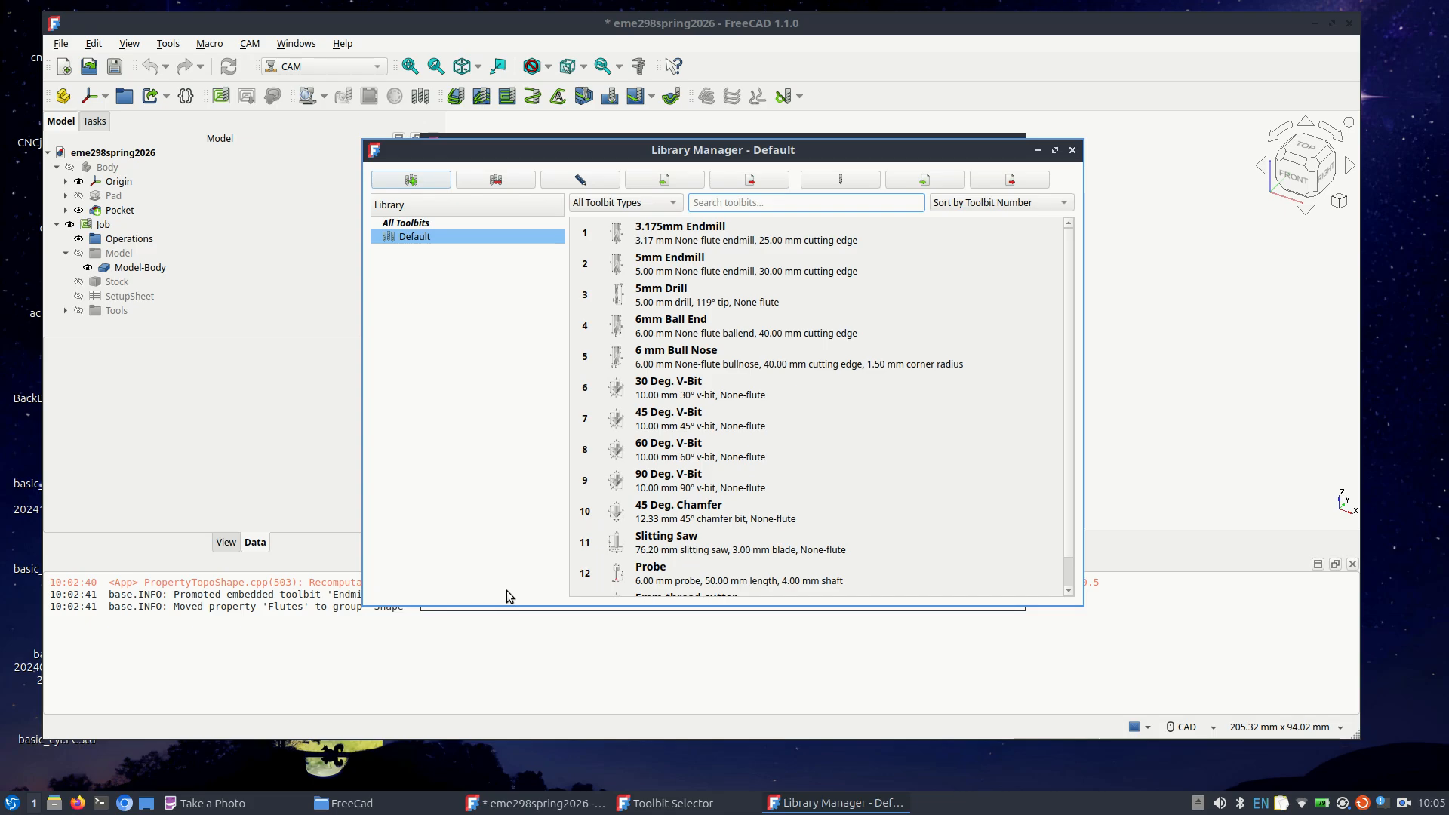
pyautogui.click(696, 367)
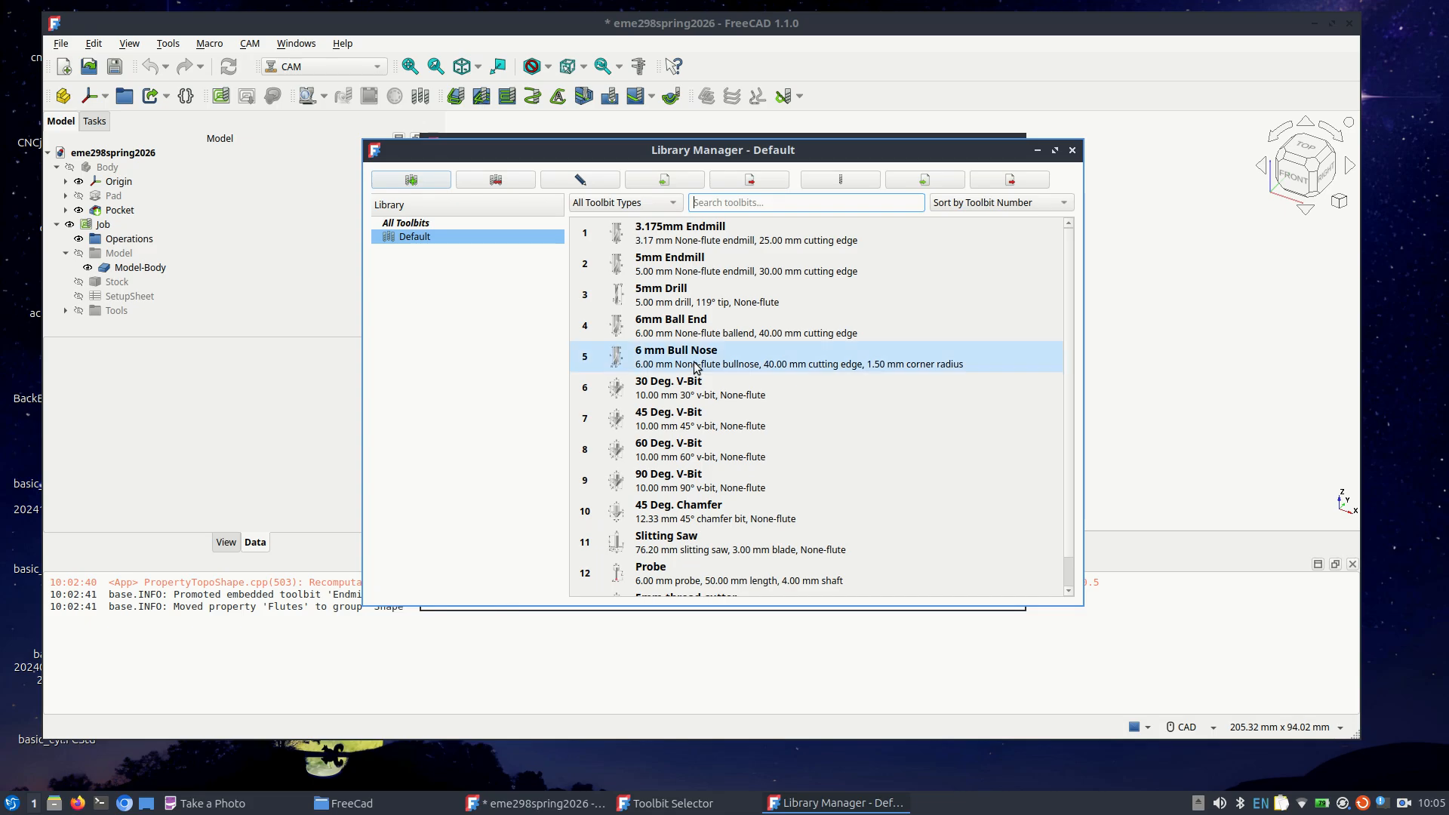
pyautogui.click(841, 182)
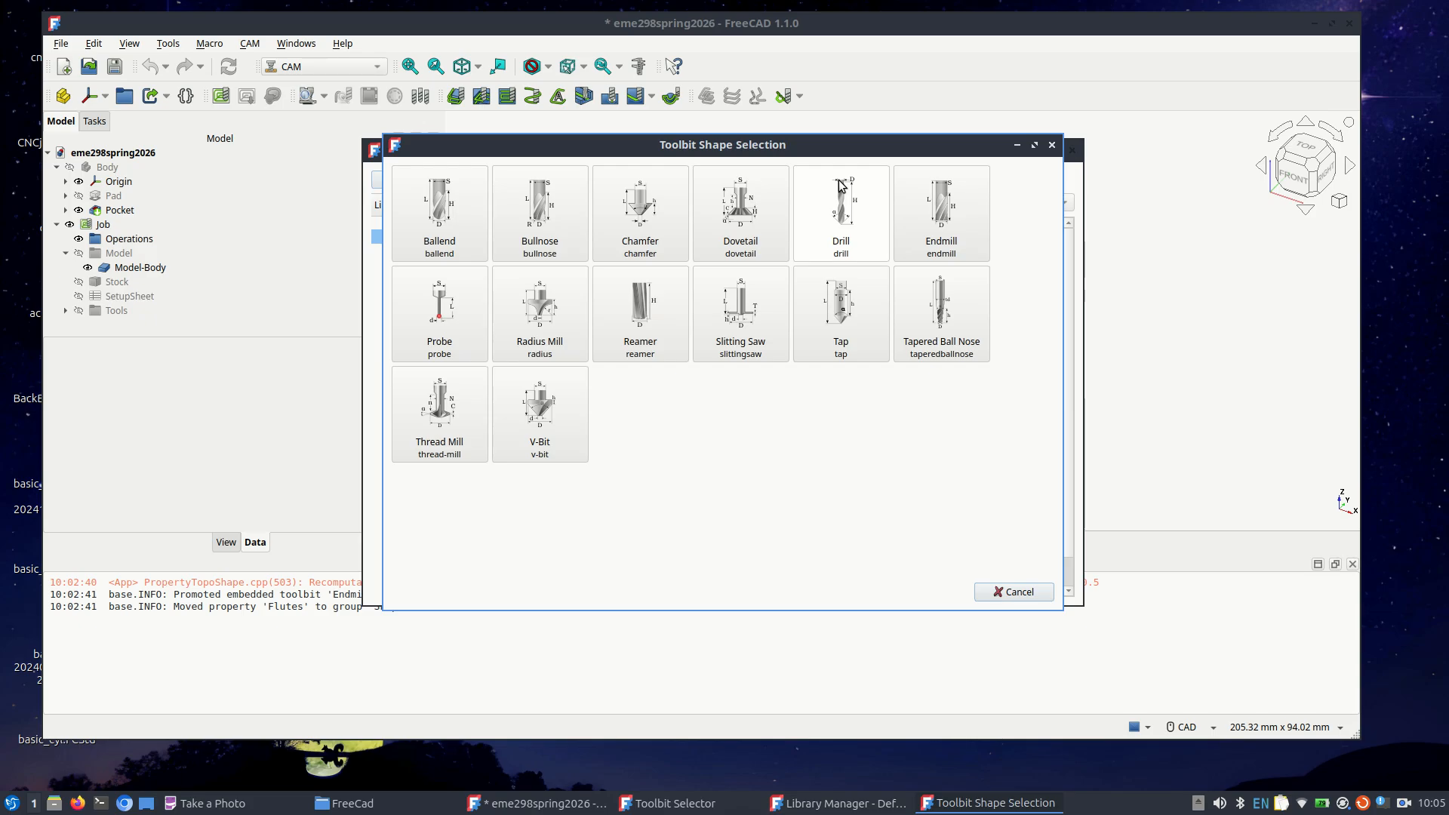
pyautogui.click(1054, 145)
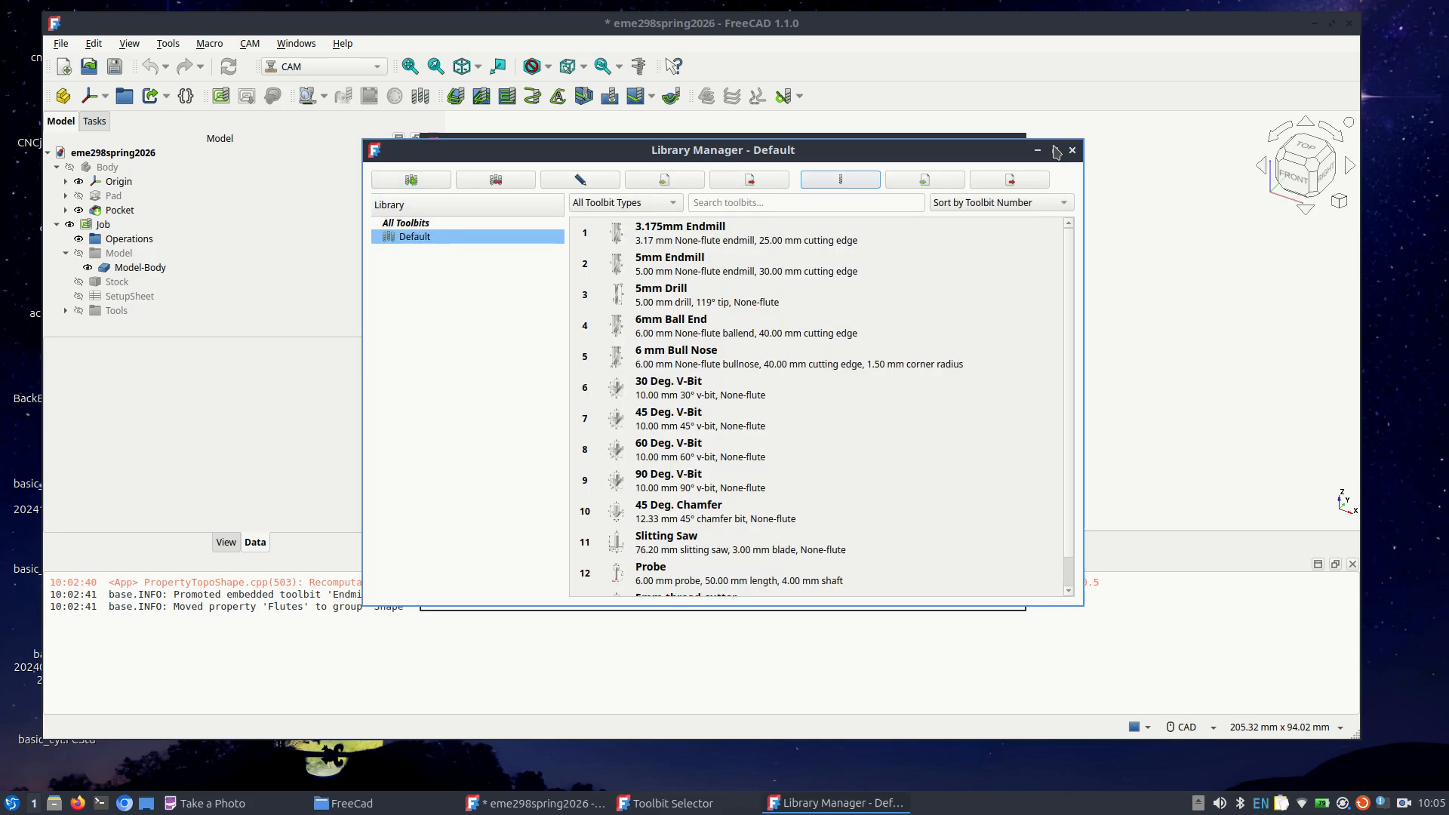
pyautogui.click(840, 181)
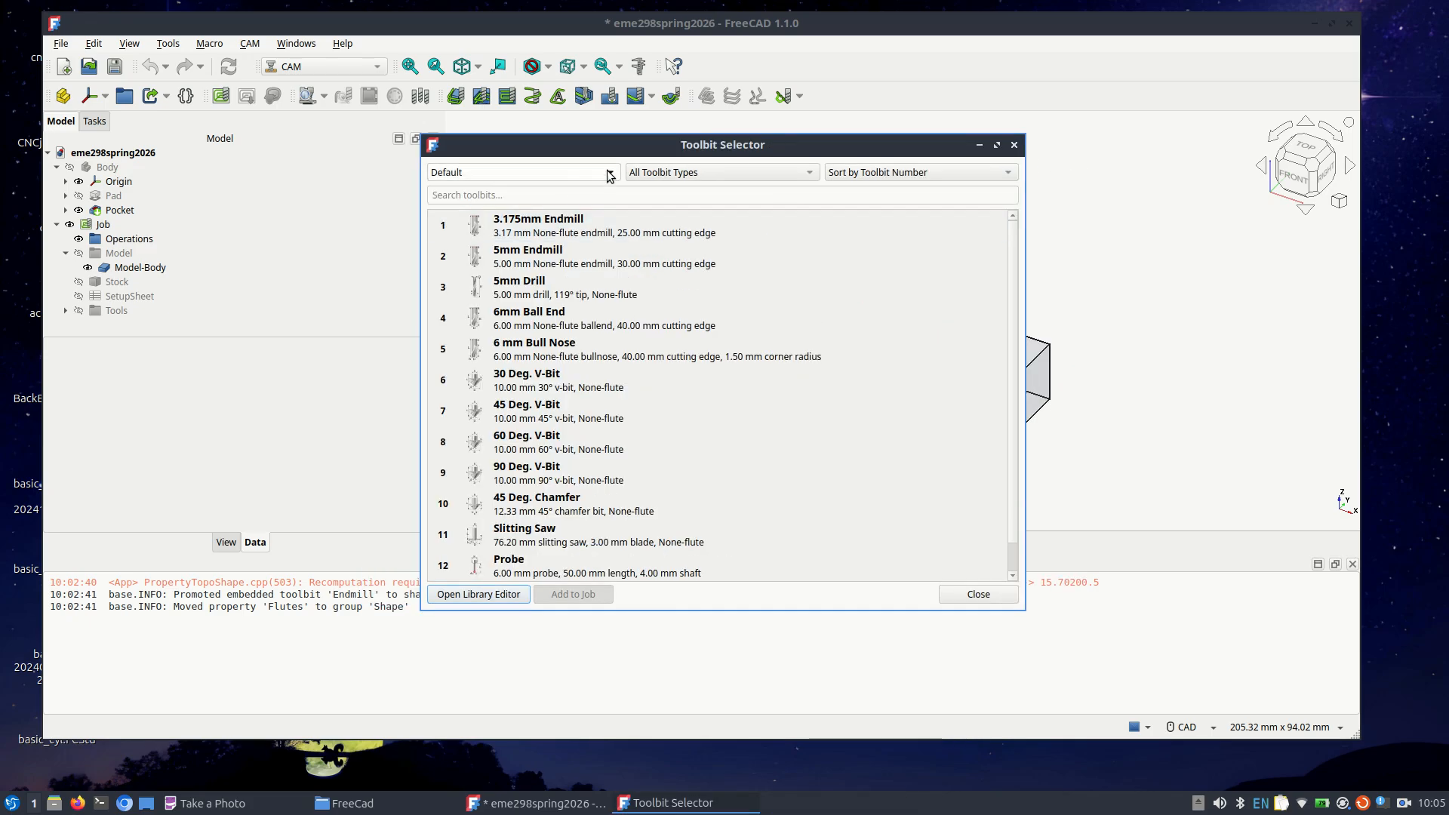
pyautogui.click(489, 595)
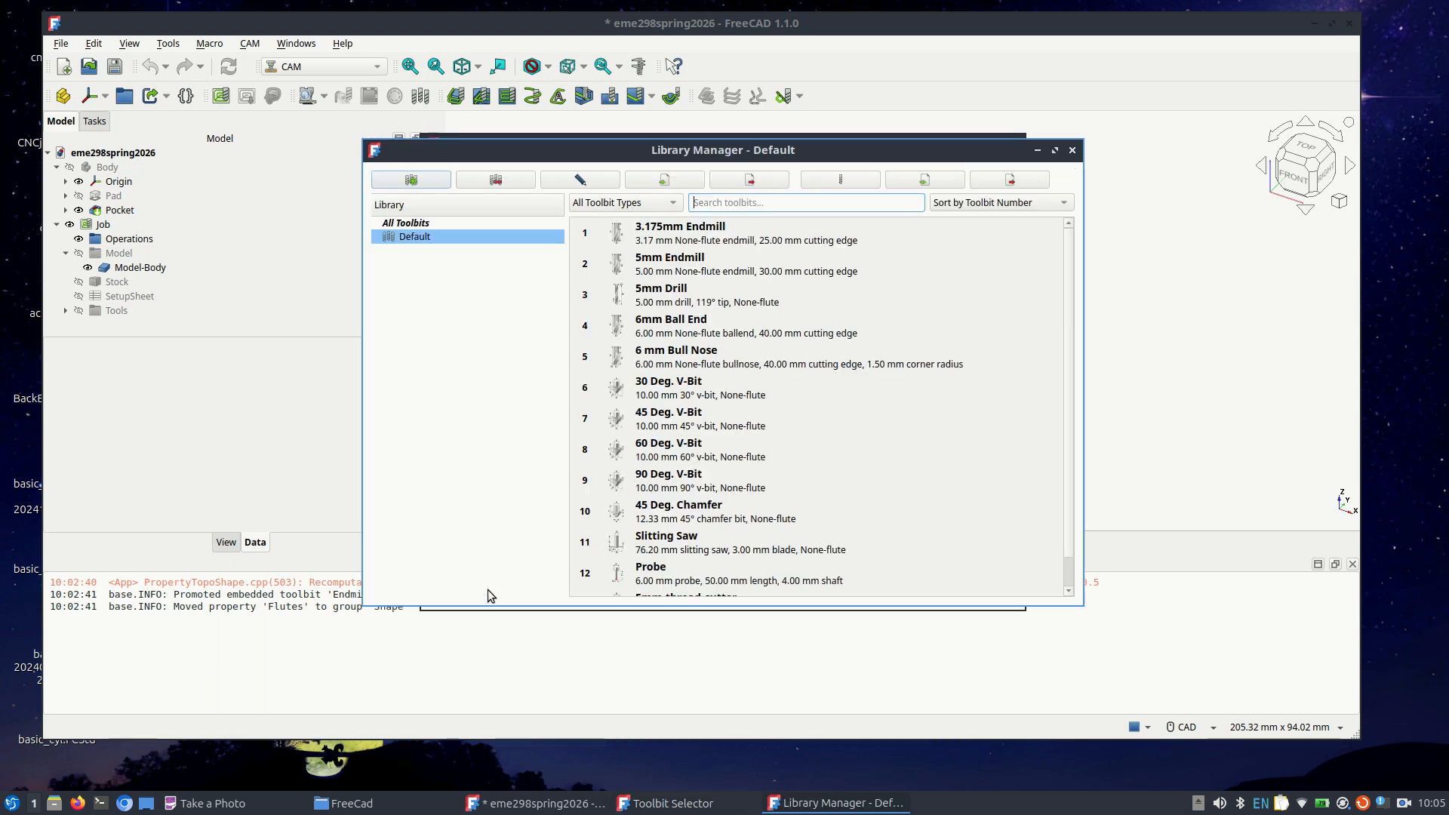
# Step: Create a new toolbit of the Endmill shape in the Default library and label it quarterin_endmill
pyautogui.click(831, 185)
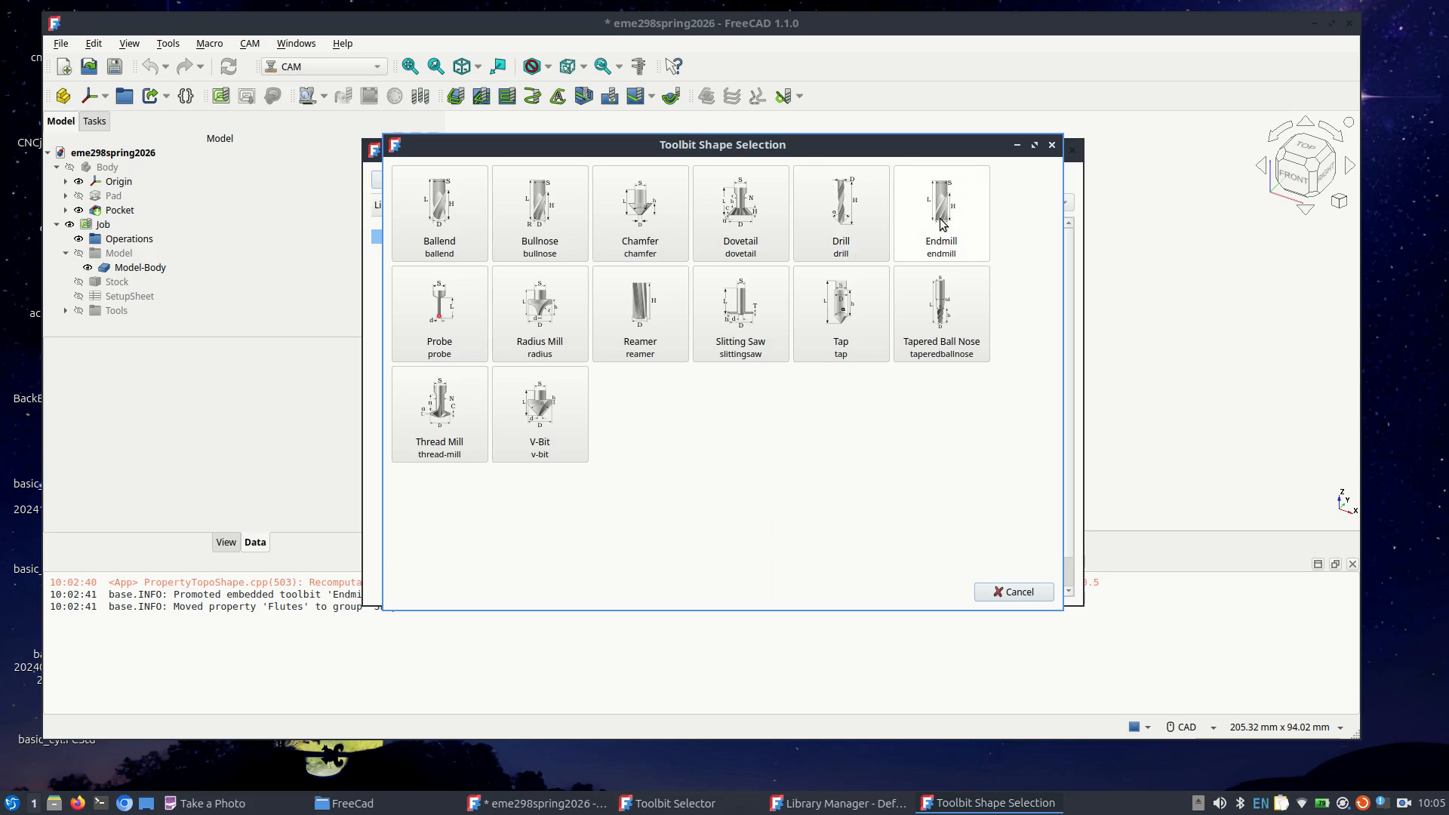
pyautogui.click(943, 225)
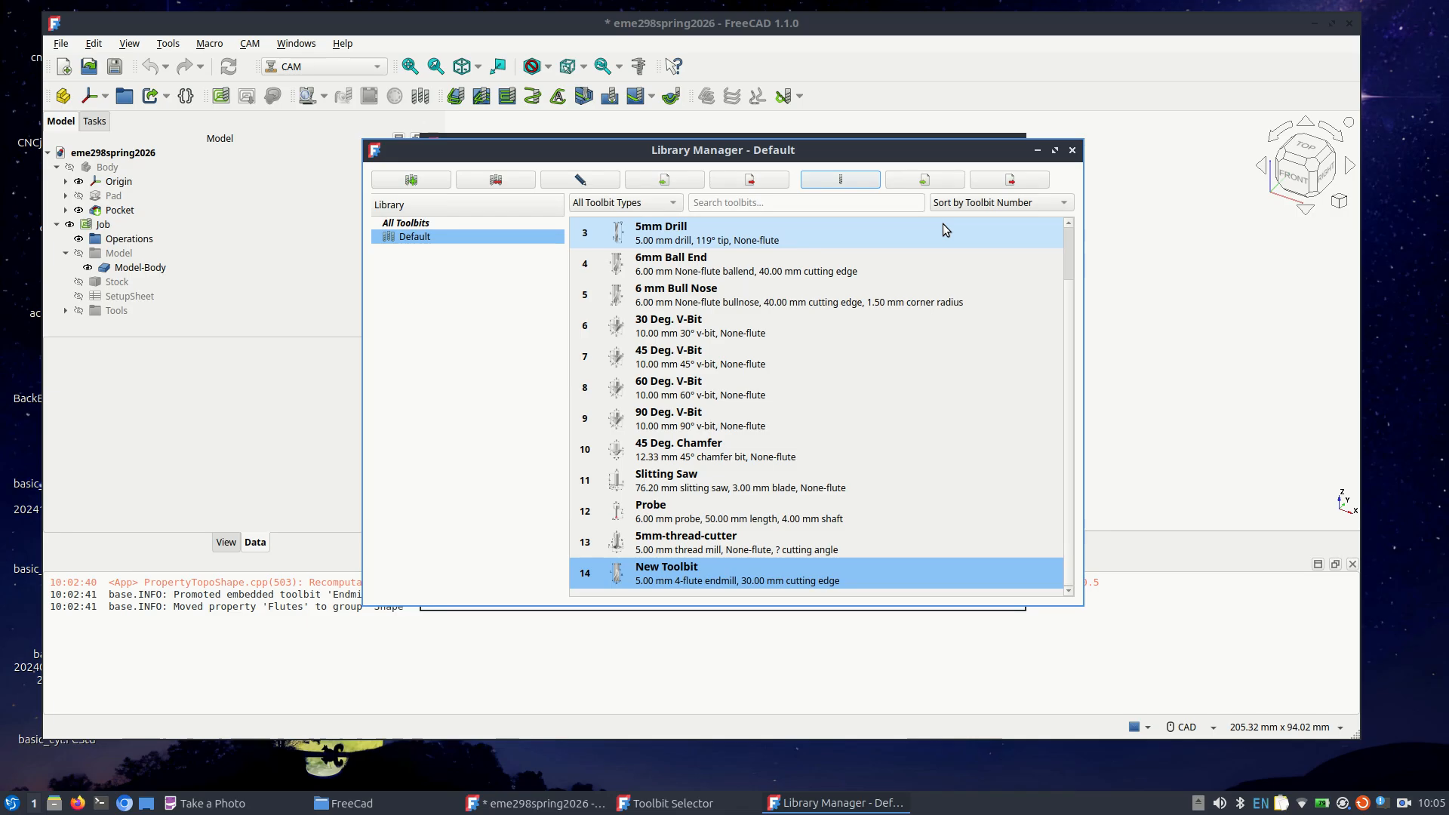
pyautogui.doubleClick(675, 575)
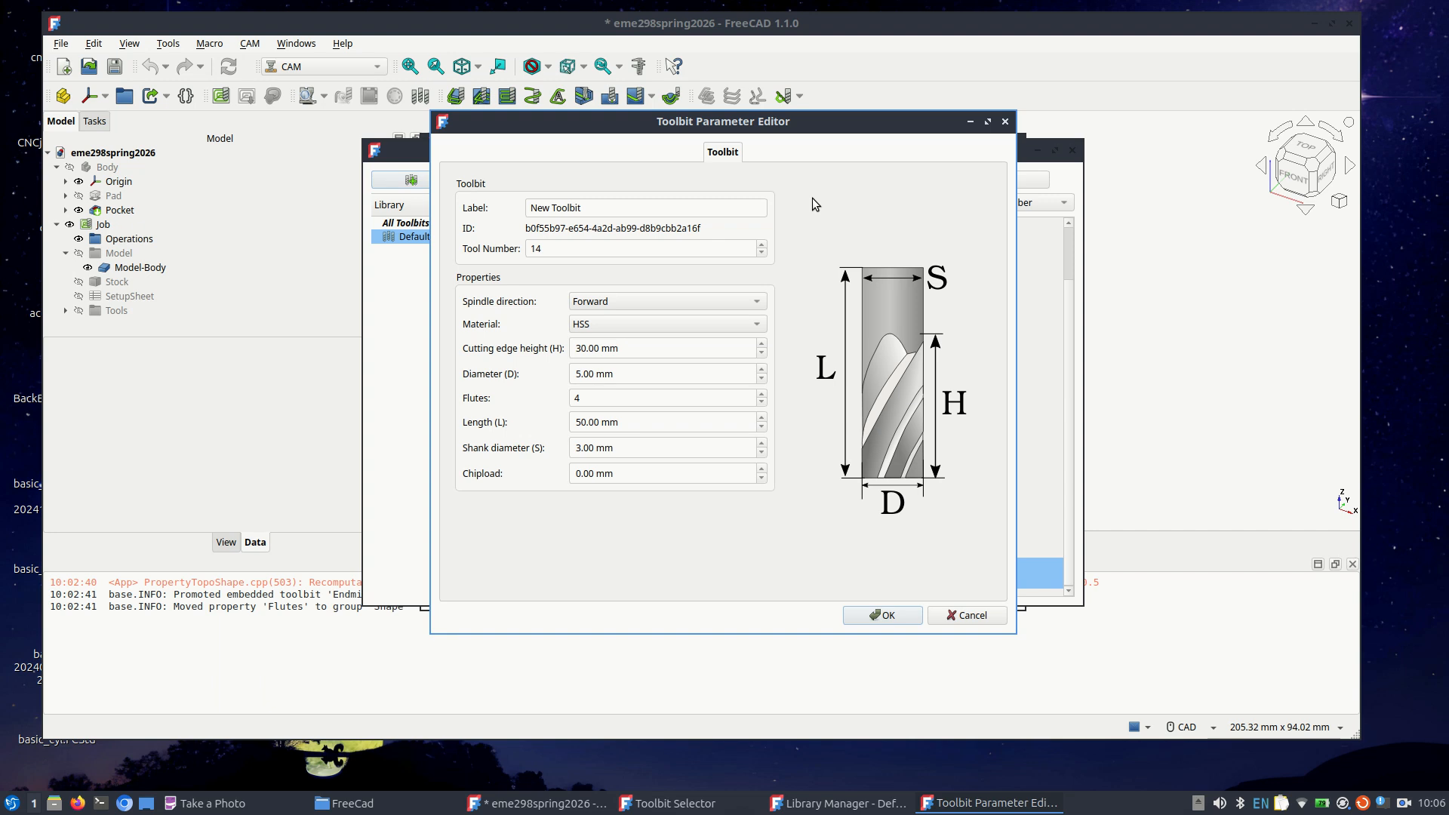
pyautogui.tripleClick(701, 209)
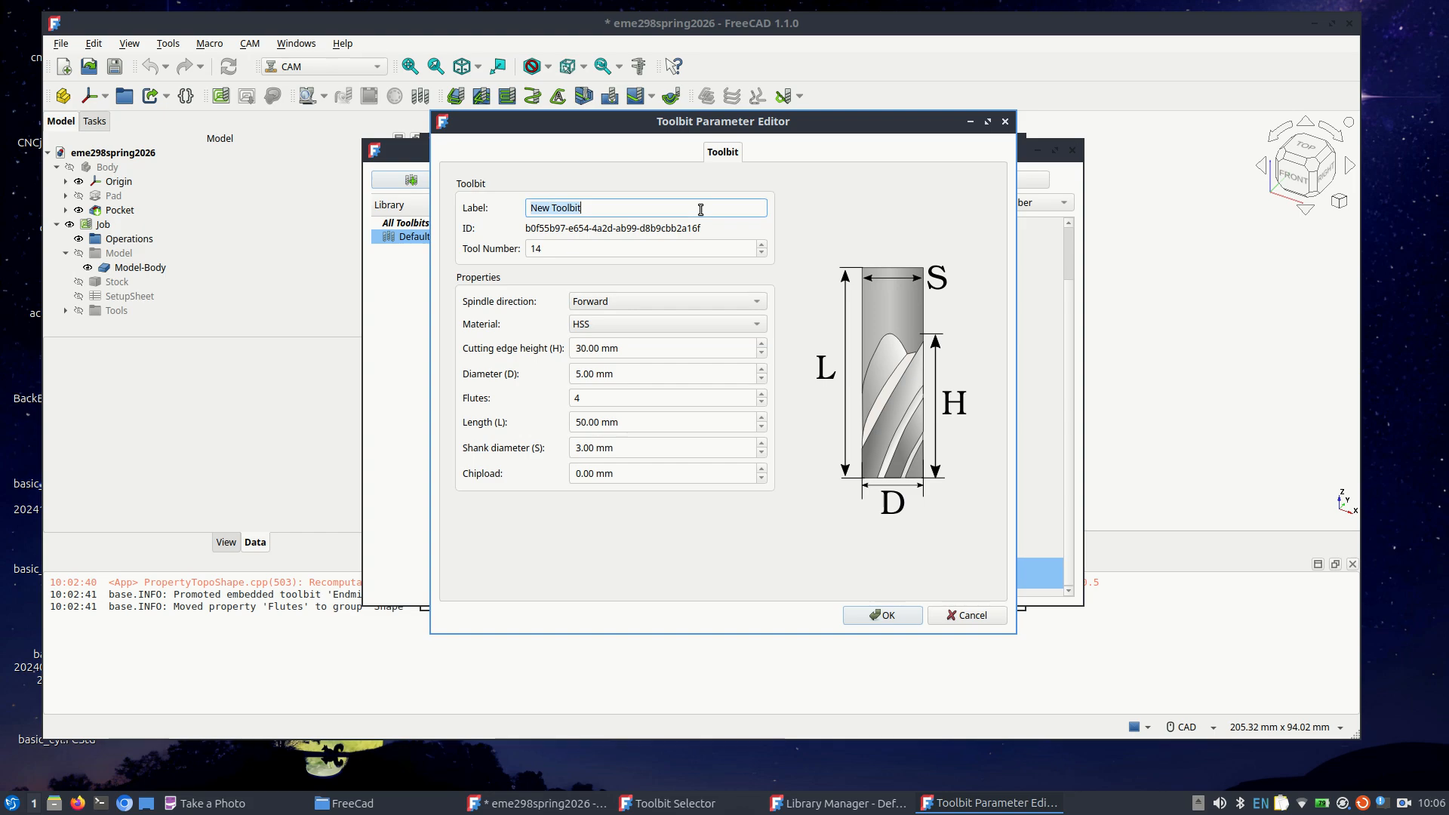
pyautogui.write('quarterin')
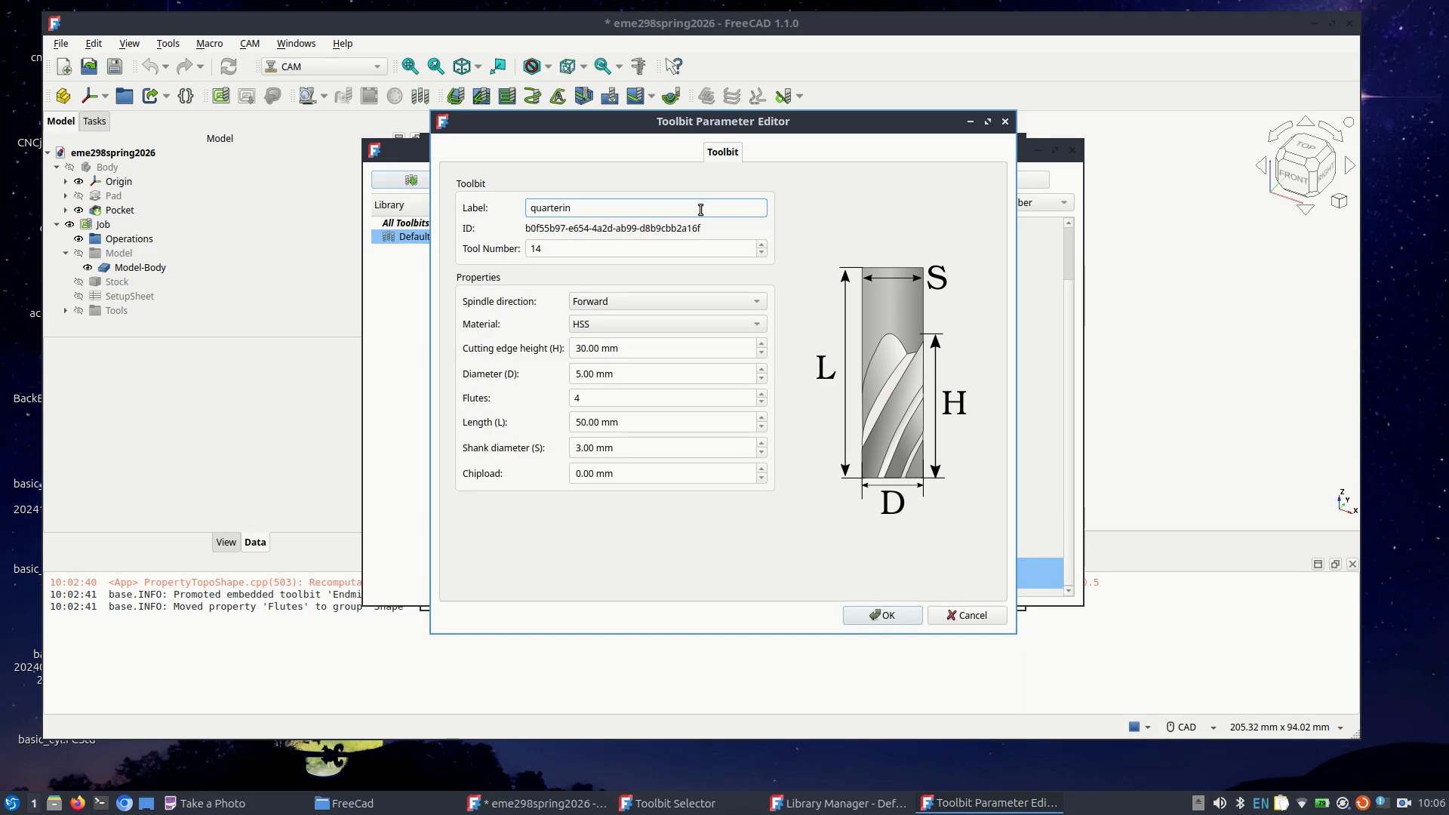
pyautogui.write('_endmill')
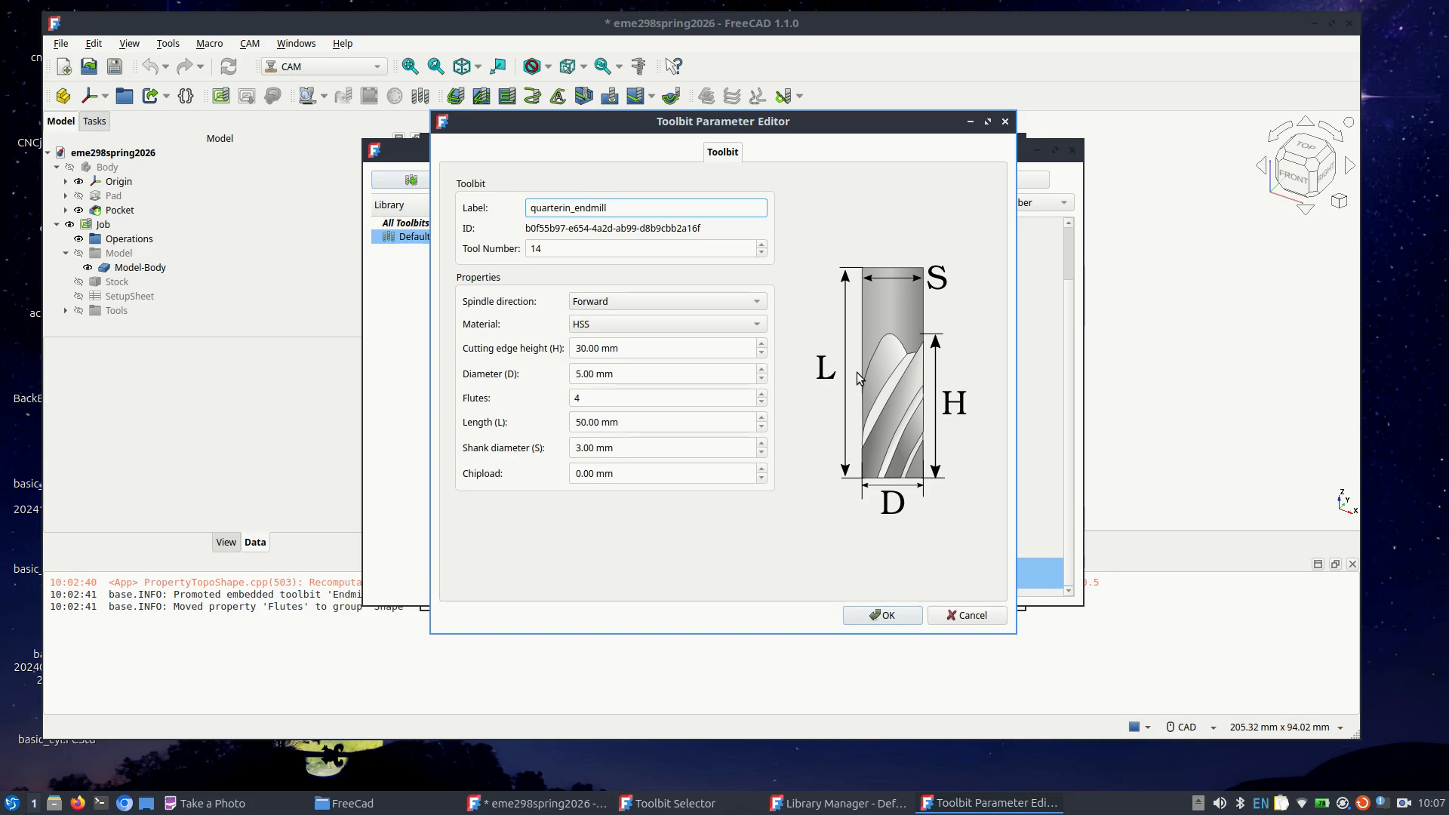
# Step: Set the quarterin_endmill diameter to 0.25 in and save the toolbit
pyautogui.click(662, 378)
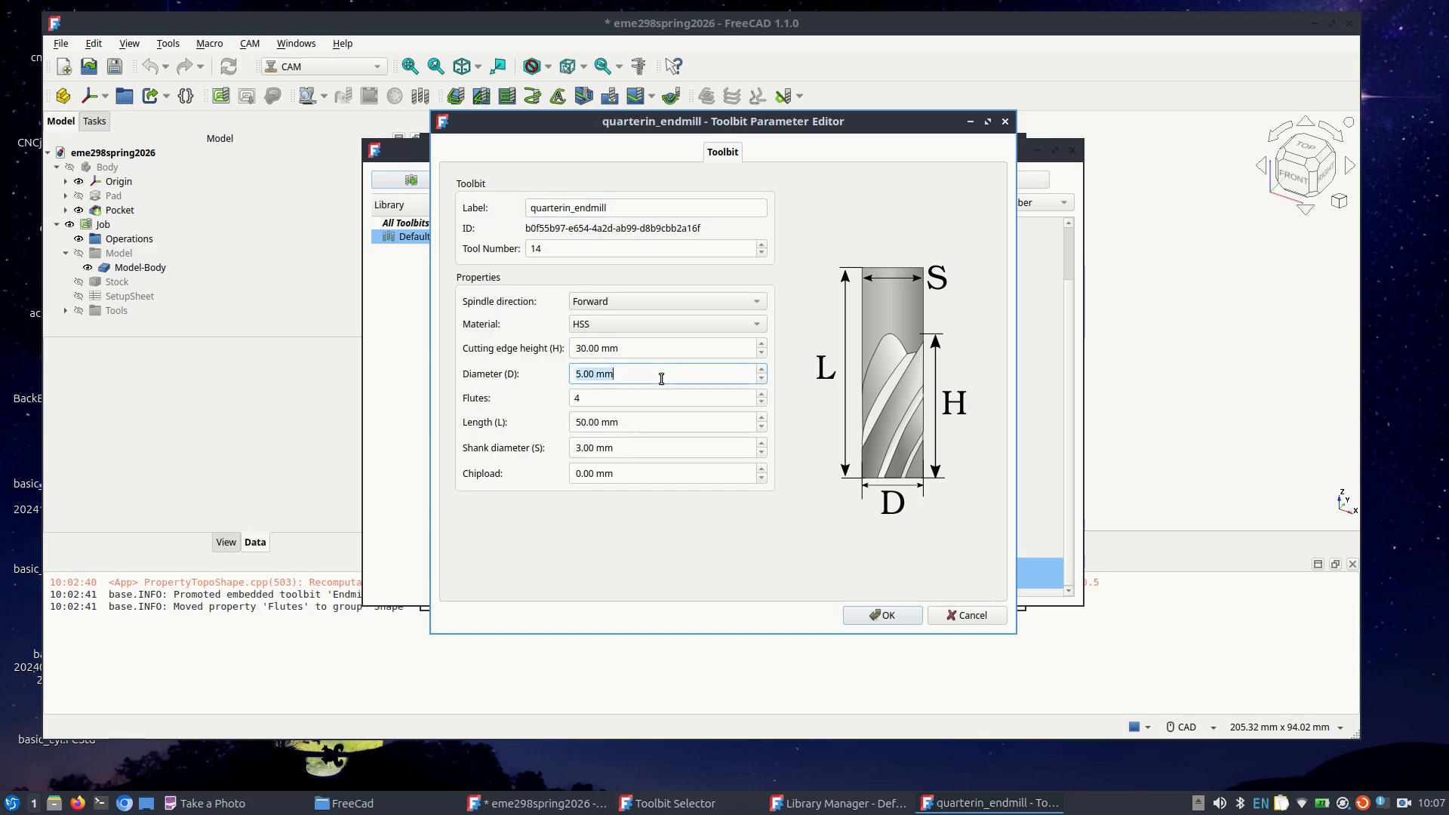
pyautogui.write('0.25 inn')
pyautogui.click(868, 613)
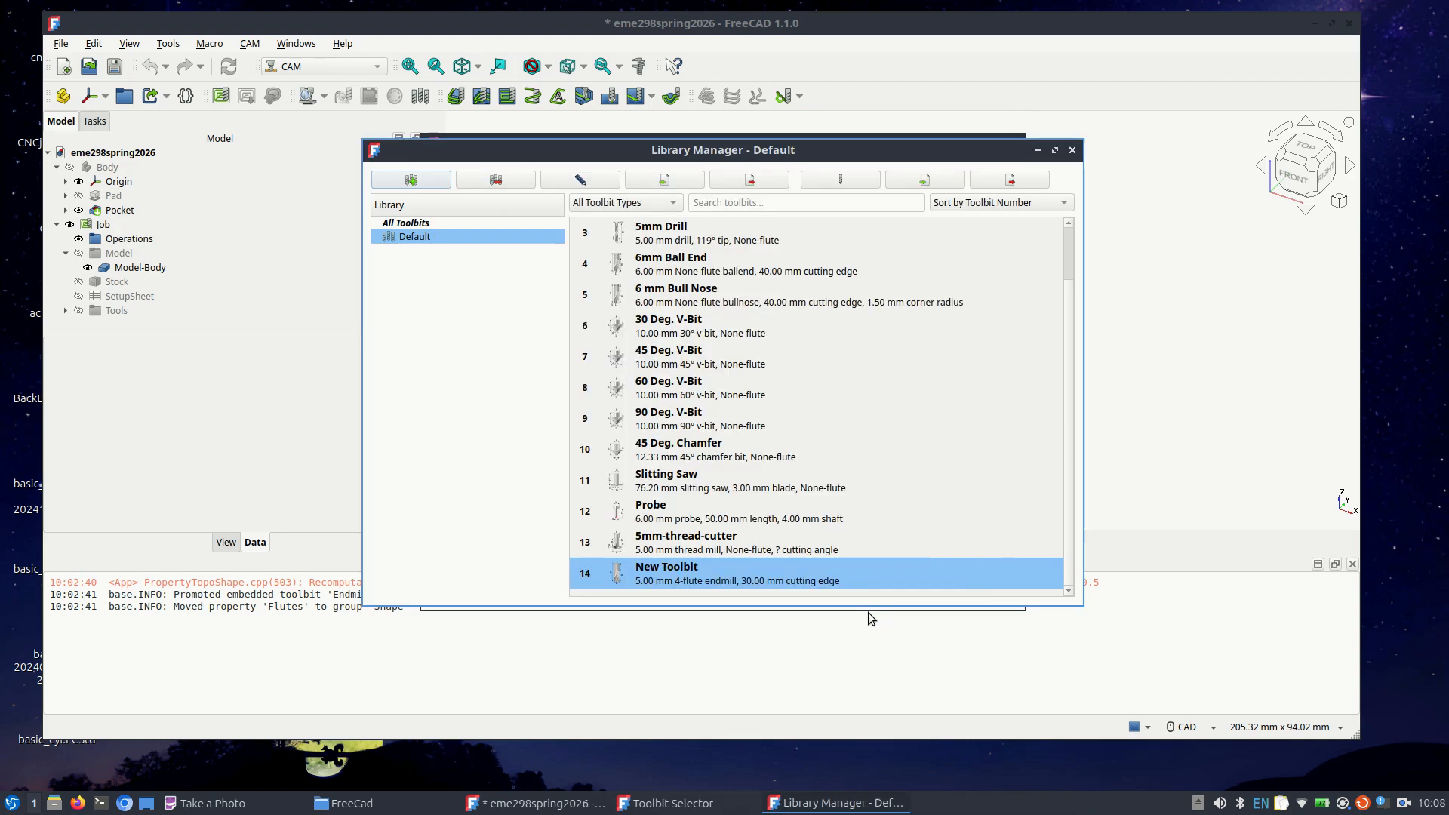
# Step: Check the saved parameters of quarterin_endmill, then close the library editor and the Toolbit Selector
pyautogui.doubleClick(699, 577)
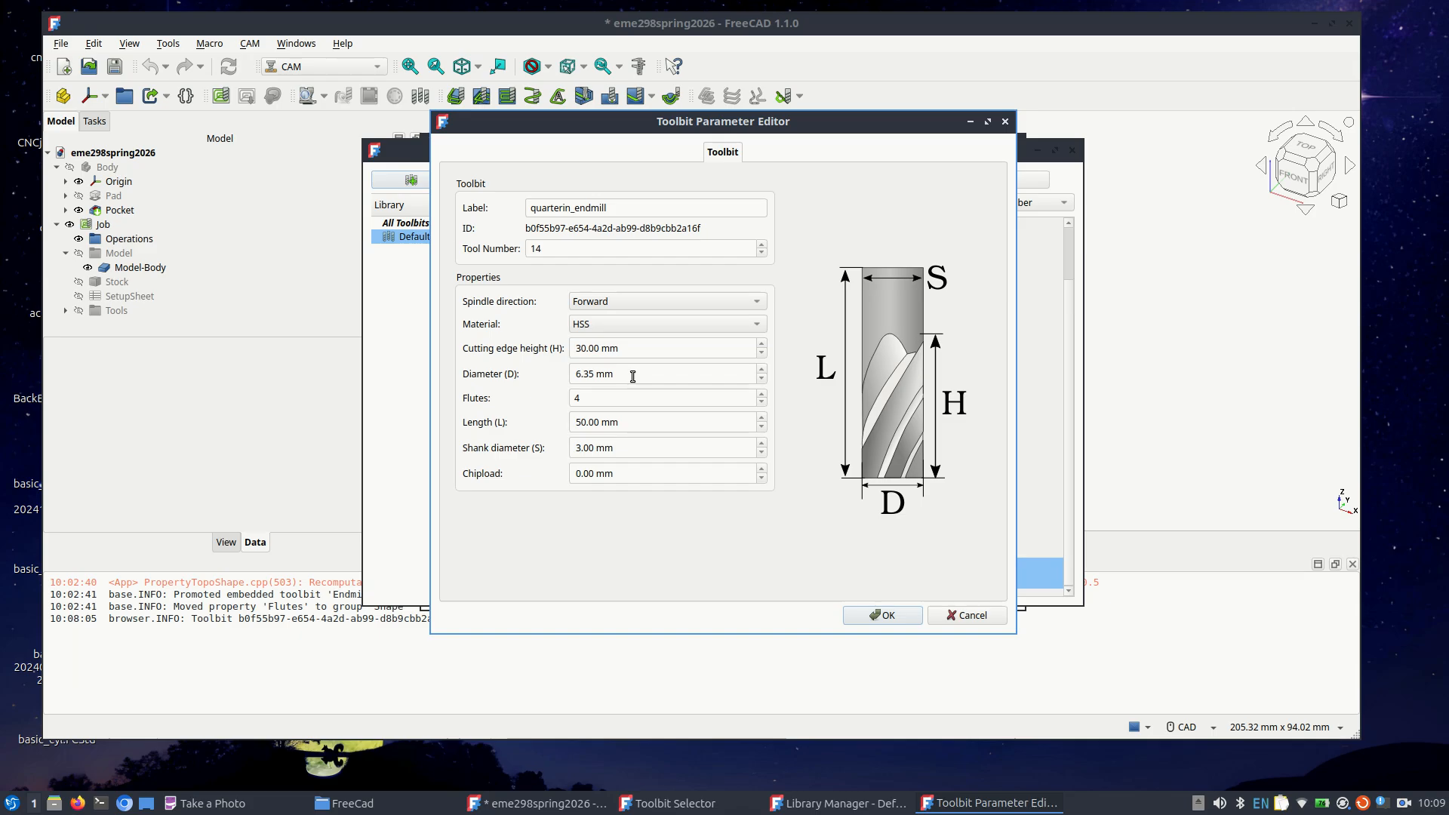
pyautogui.click(879, 616)
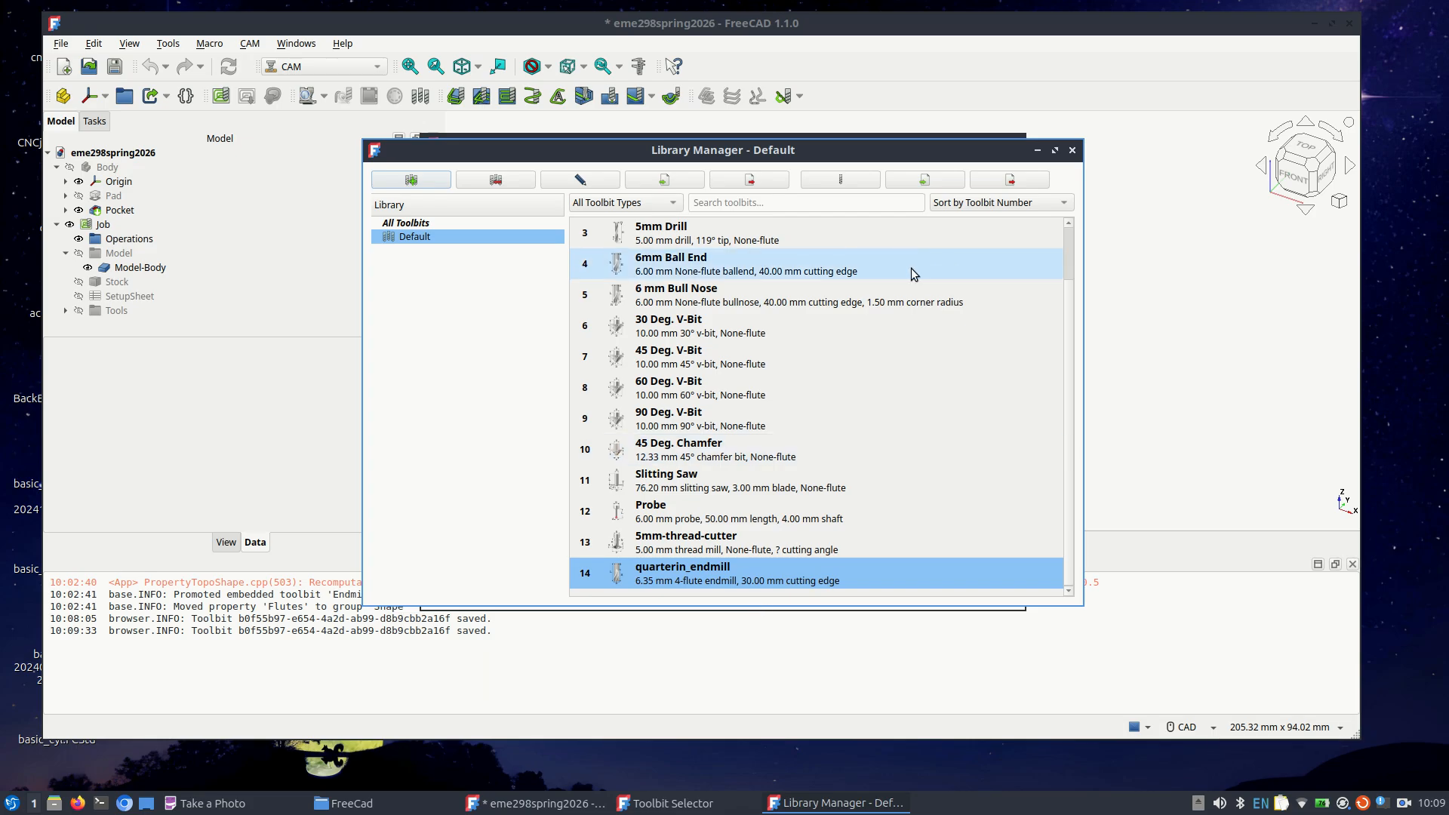
pyautogui.click(1072, 153)
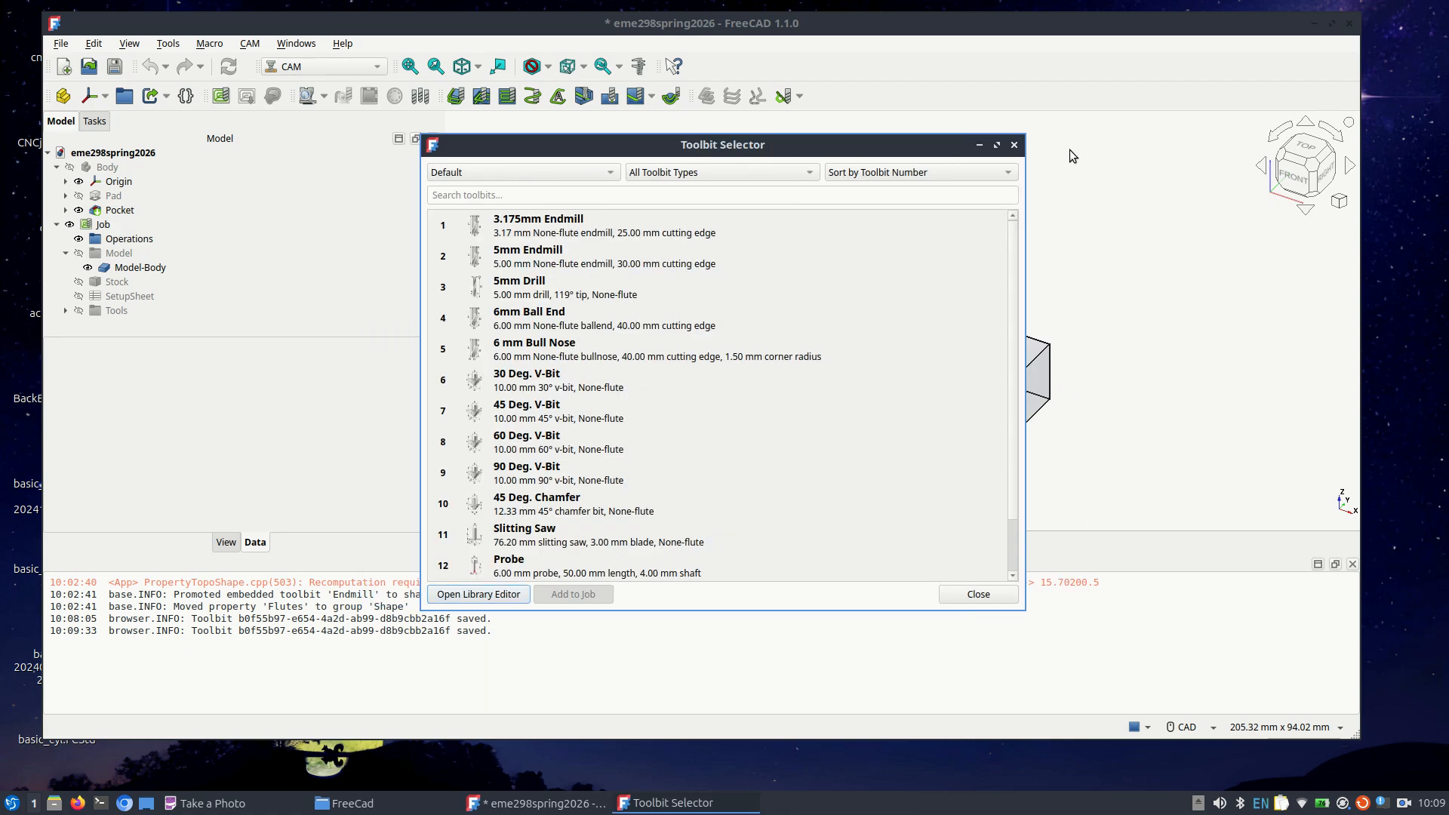
pyautogui.click(1016, 147)
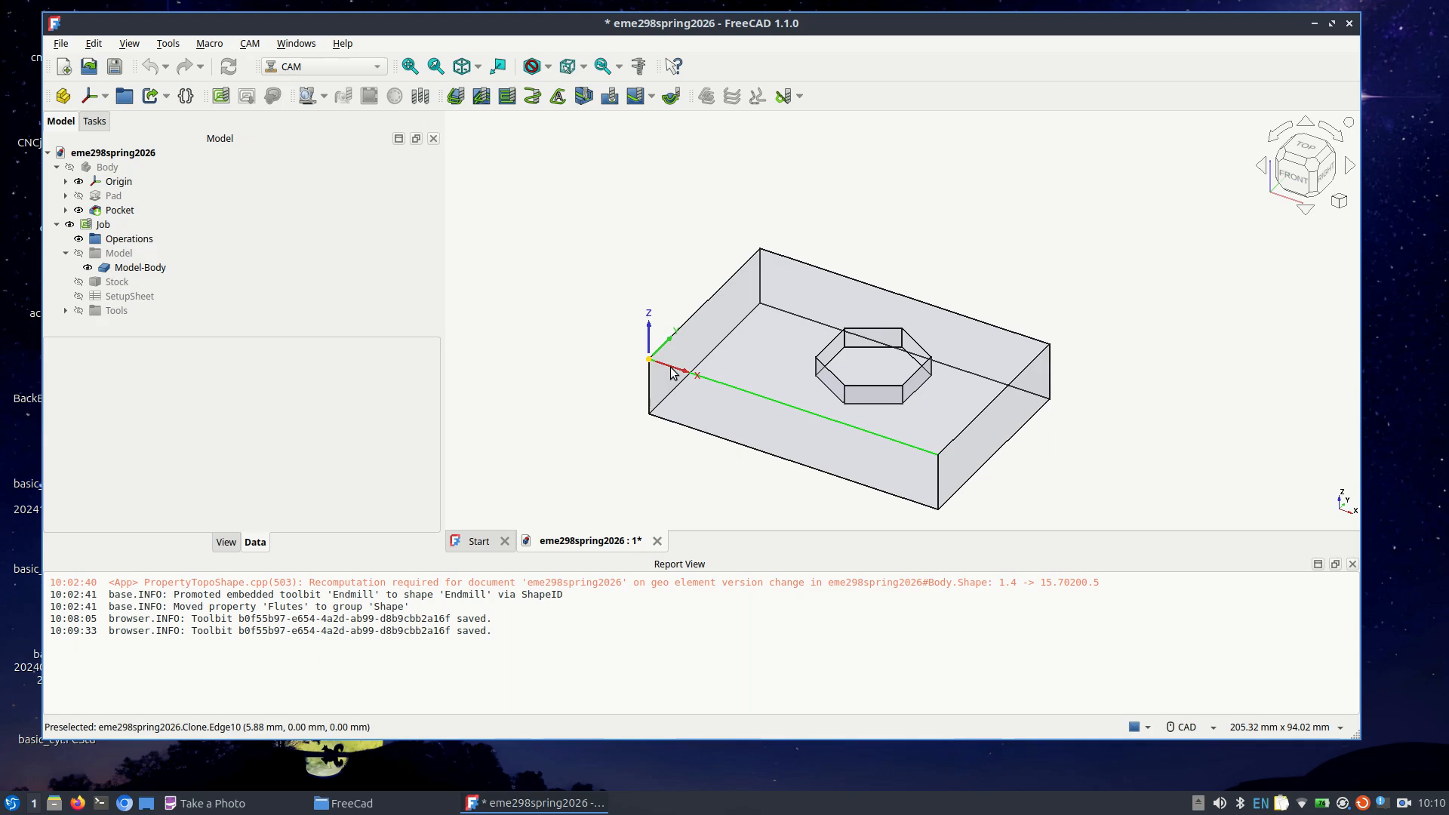
# Step: Create a Pocket Shape operation on the hexagonal pocket's floor face and review its base geometry and extensions
pyautogui.click(876, 369)
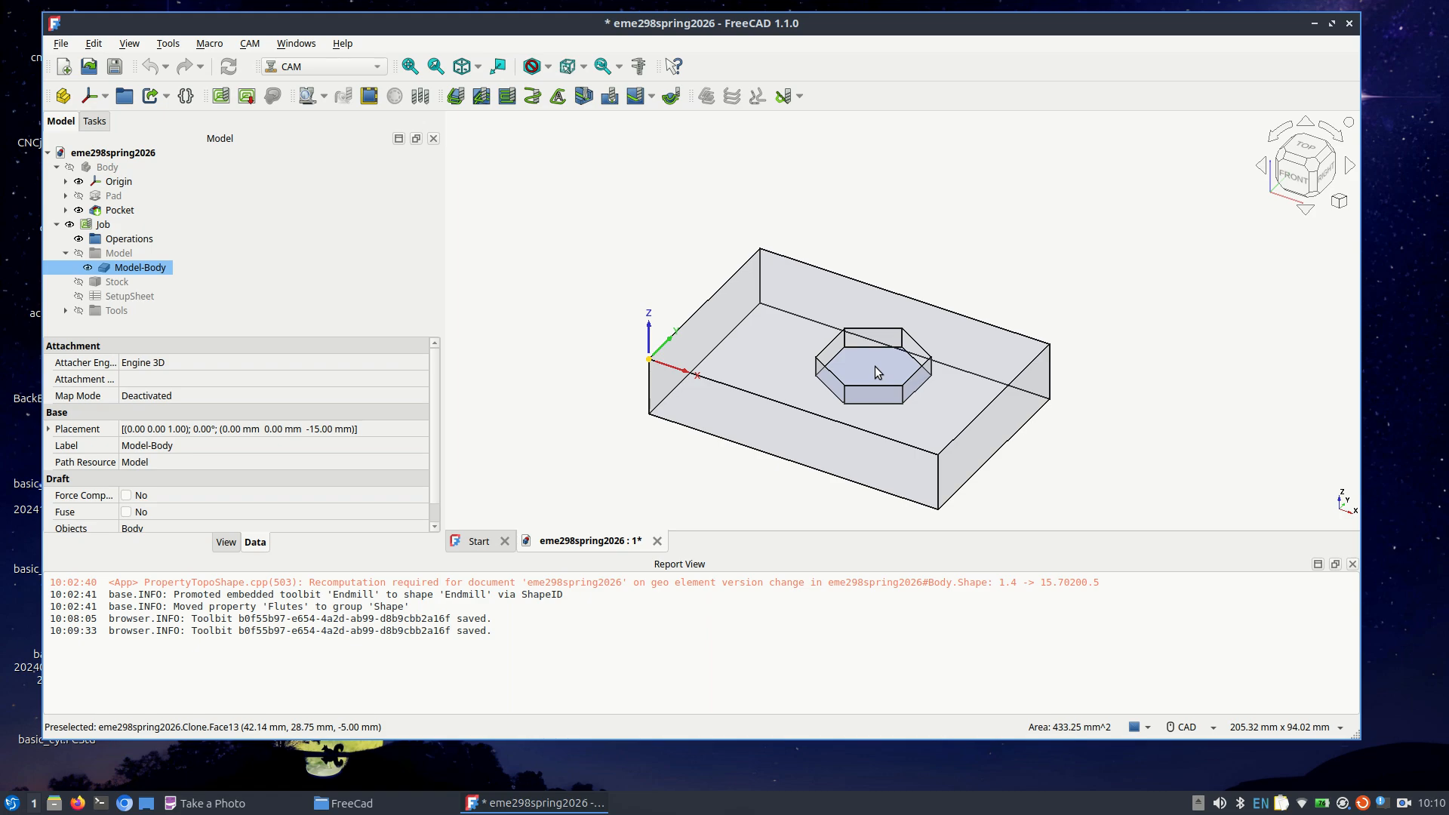
pyautogui.click(482, 97)
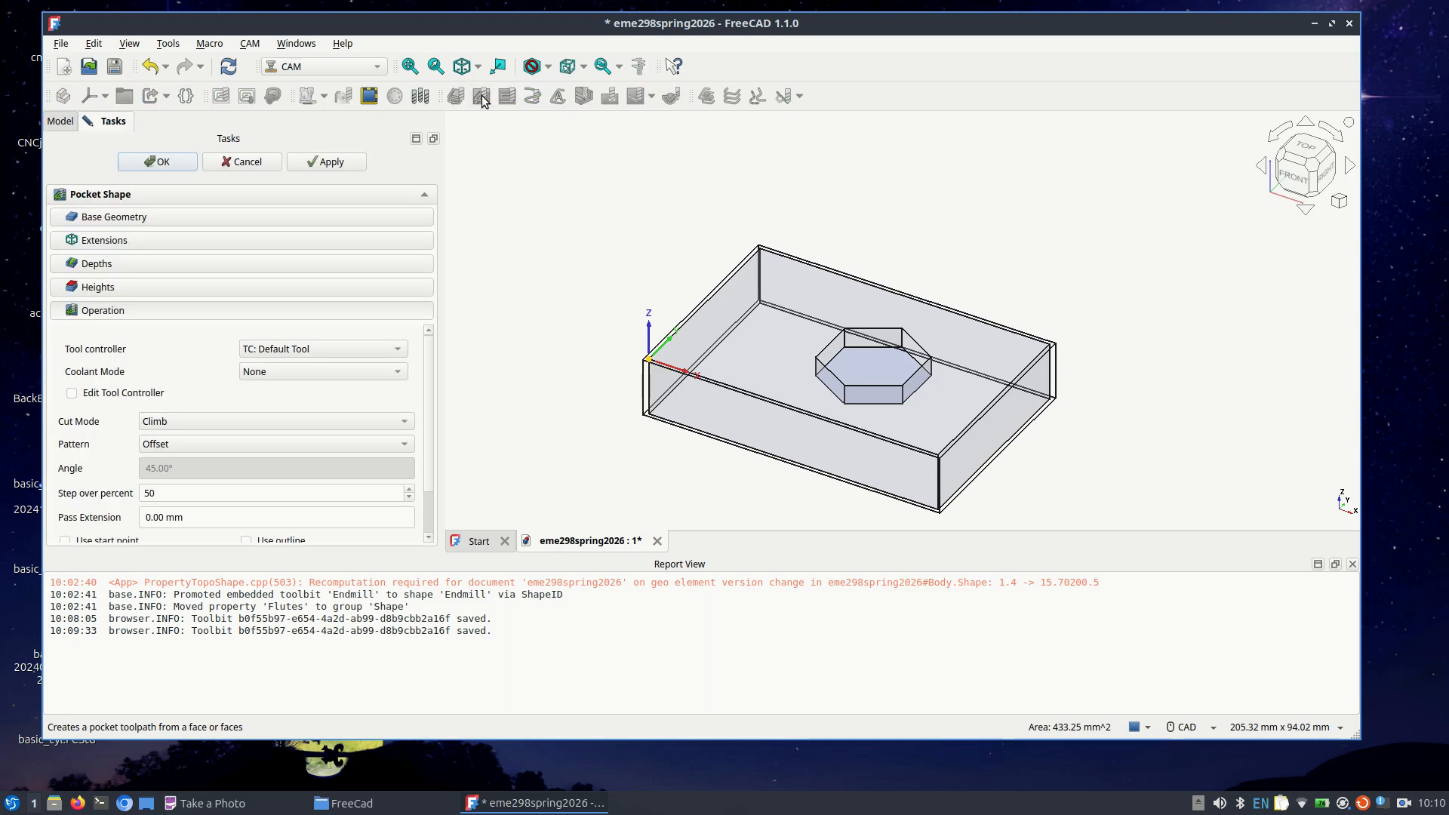
pyautogui.click(238, 218)
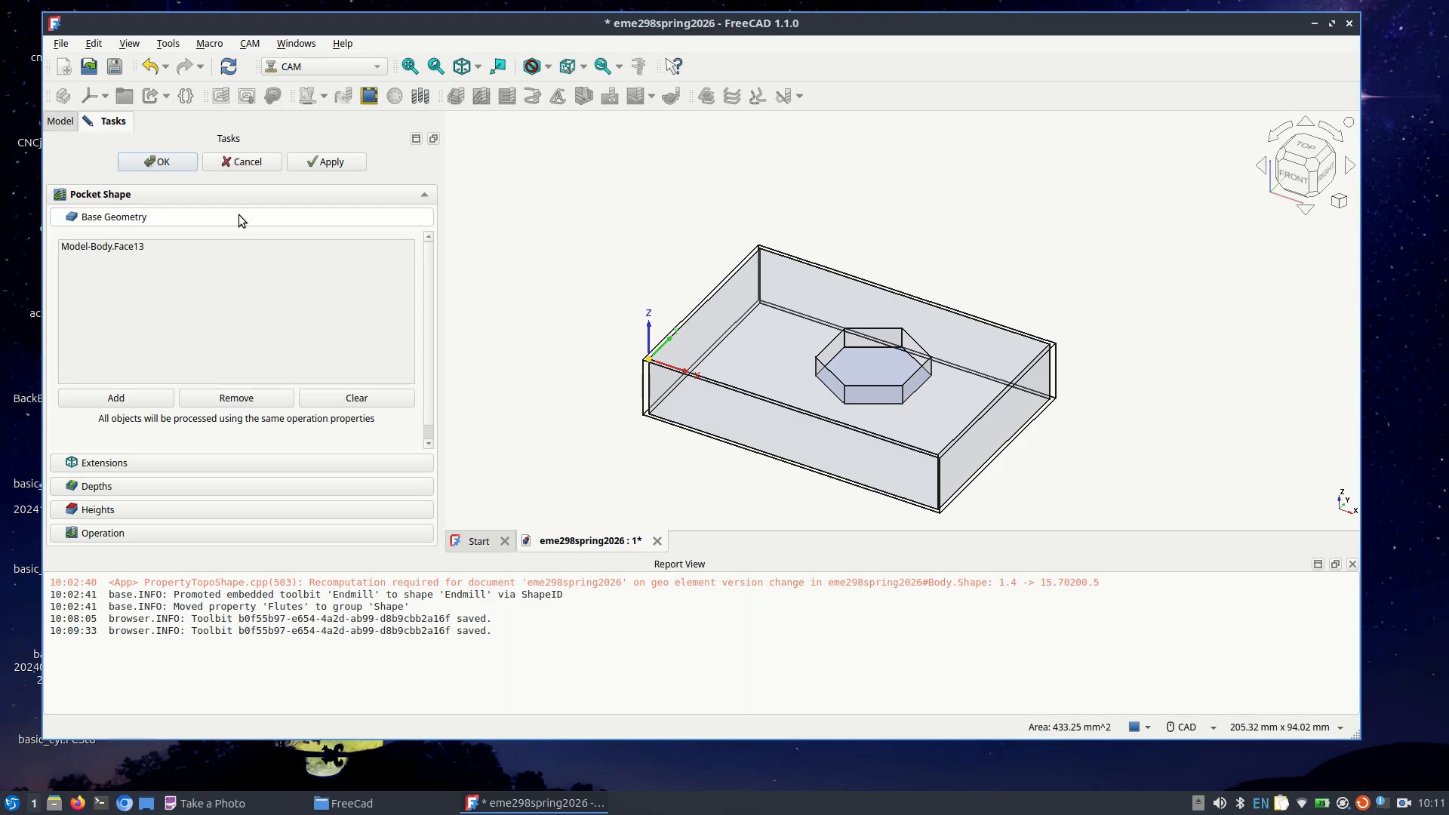
pyautogui.click(102, 463)
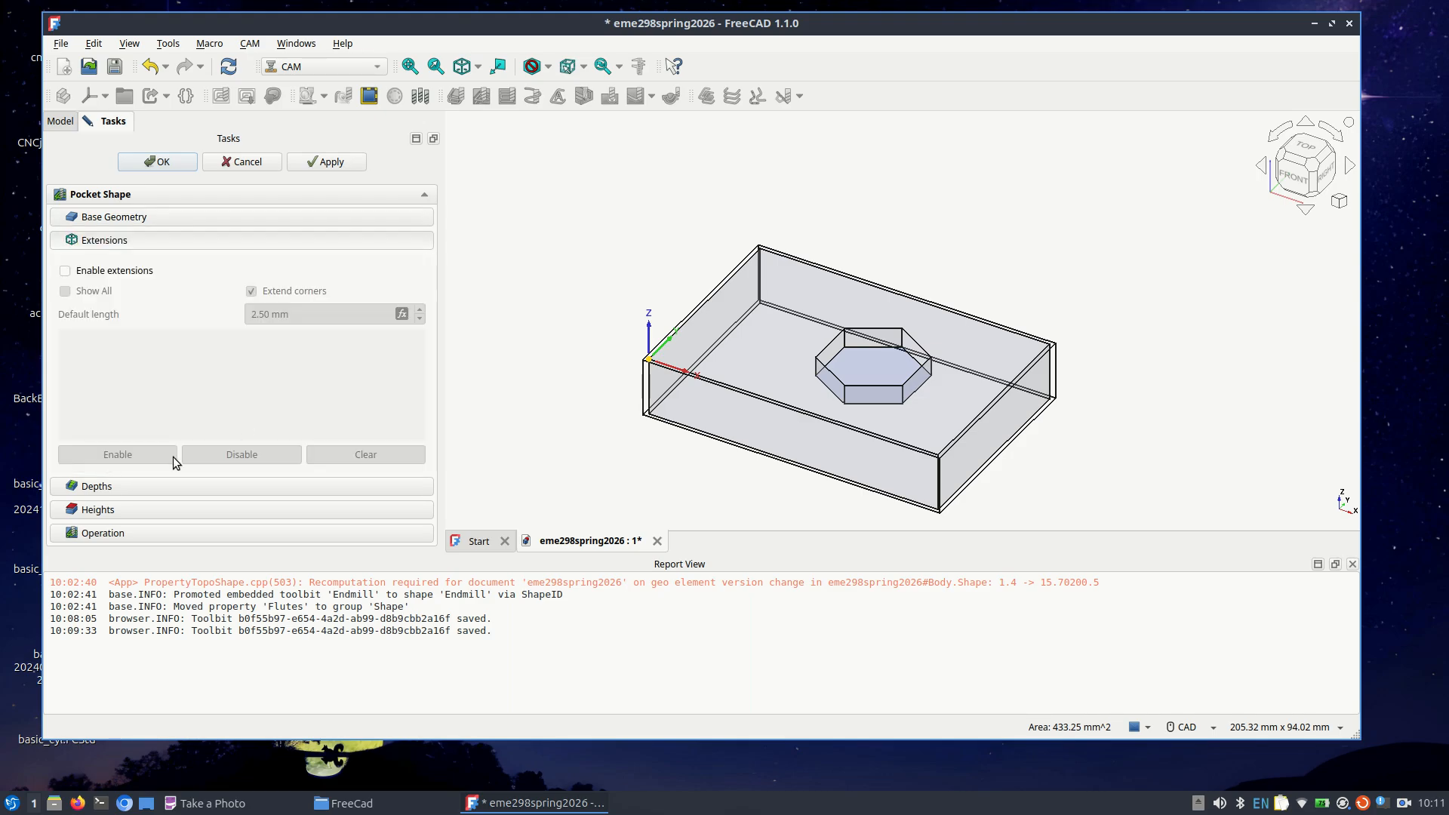
# Step: Set the pocket operation's start depth to the expression OpStartDepth+3mm
pyautogui.click(106, 486)
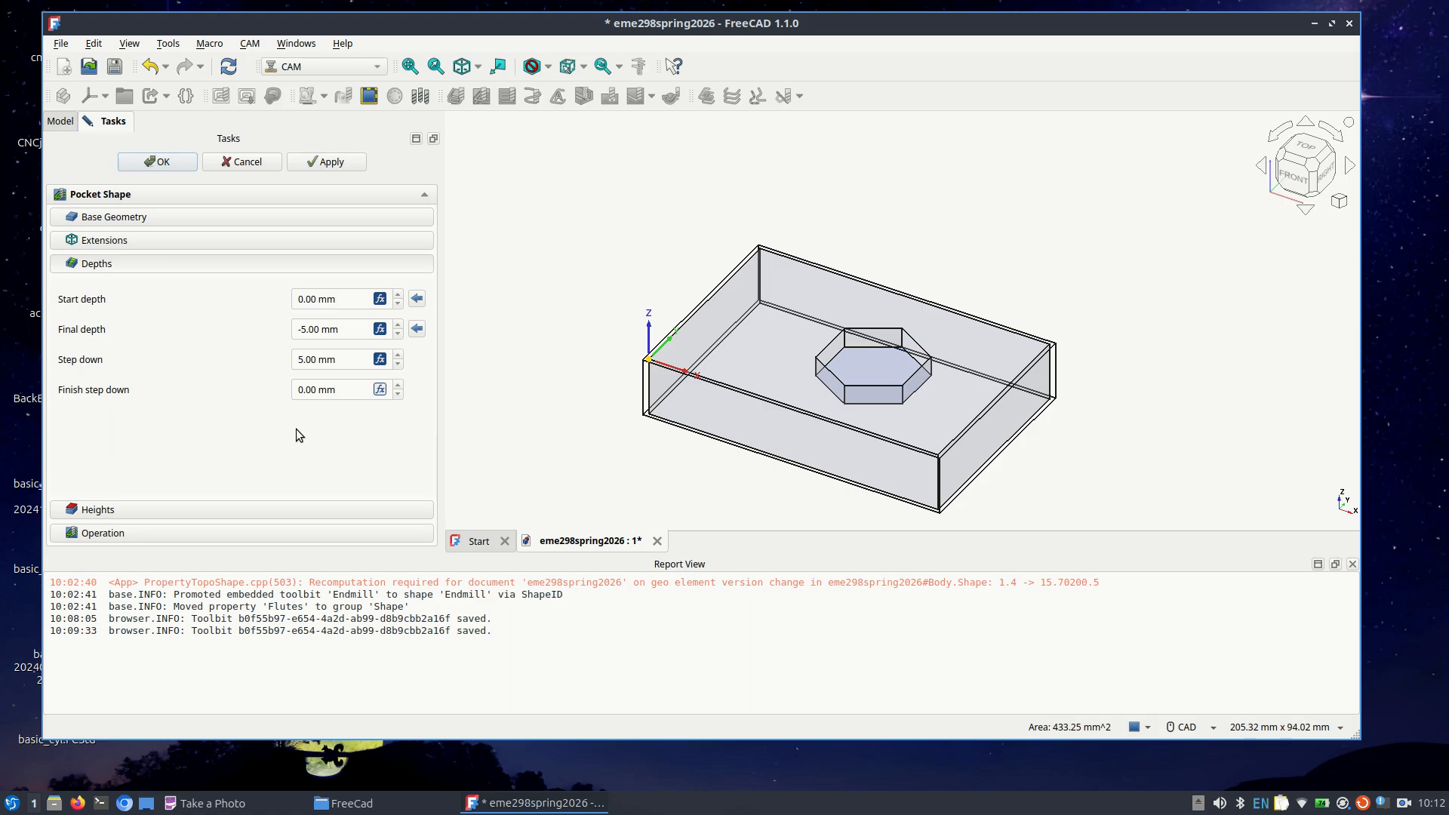
pyautogui.click(379, 300)
pyautogui.click(380, 299)
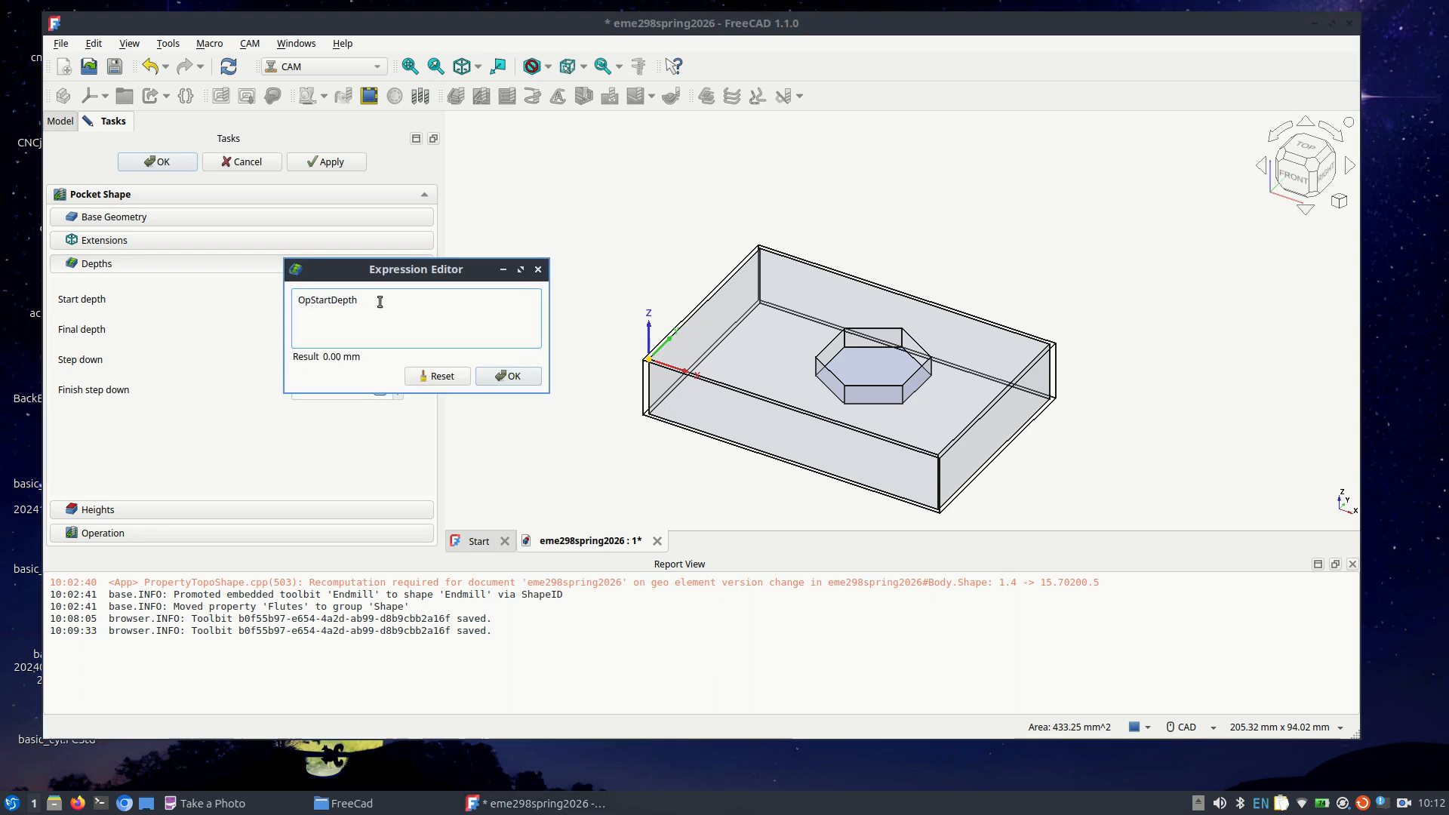
pyautogui.write('+')
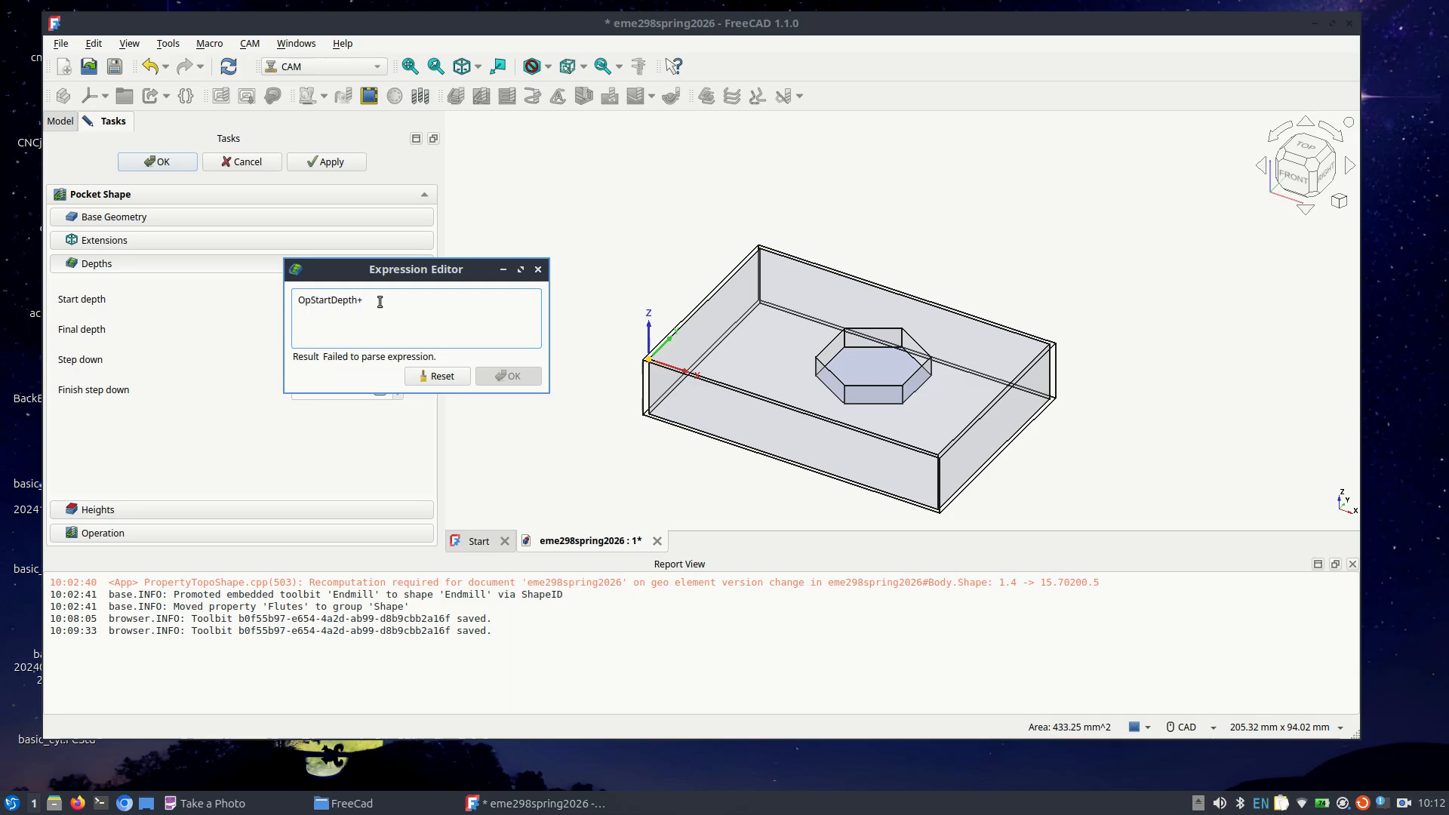
pyautogui.write('3')
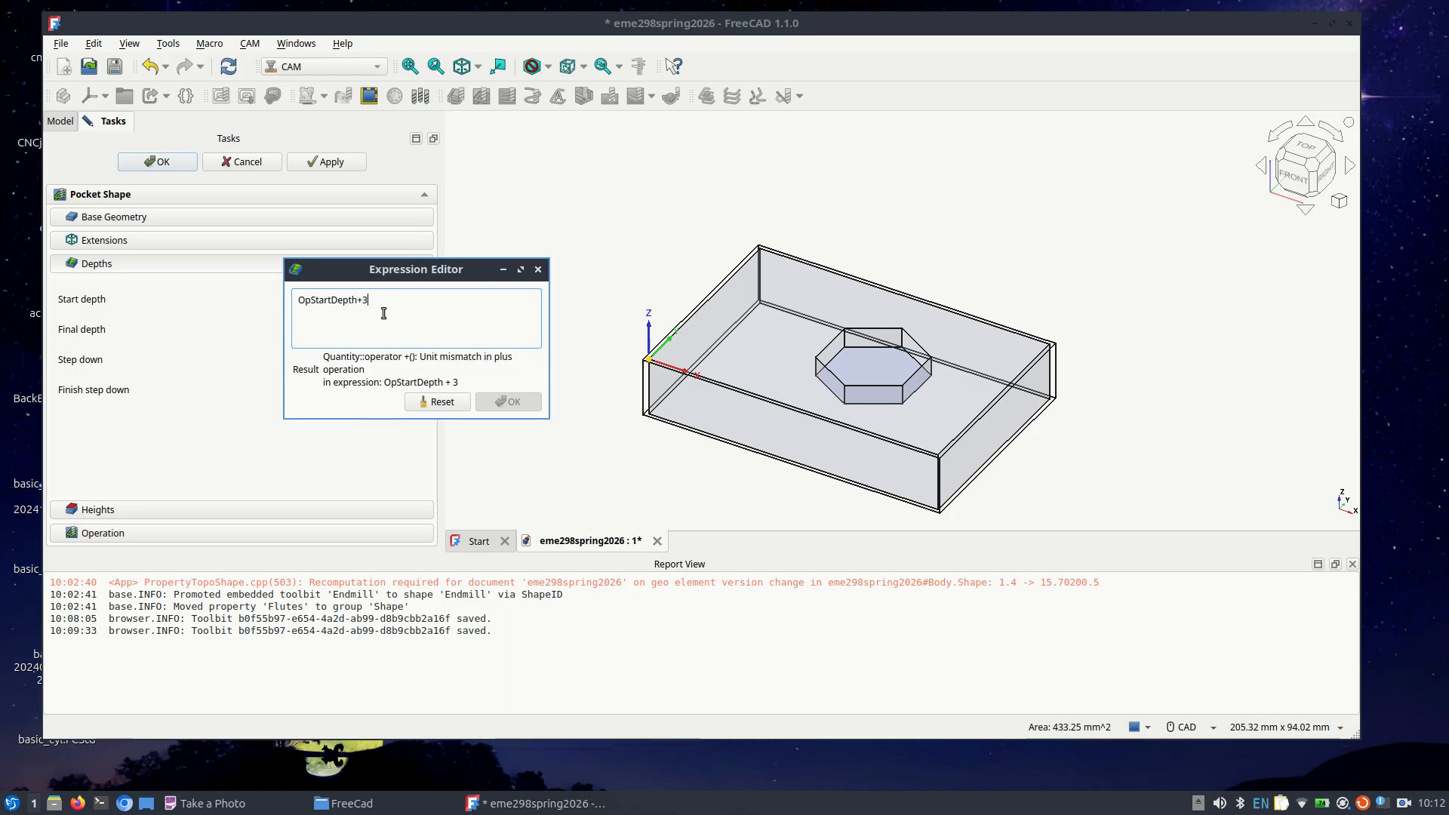
pyautogui.write('mm')
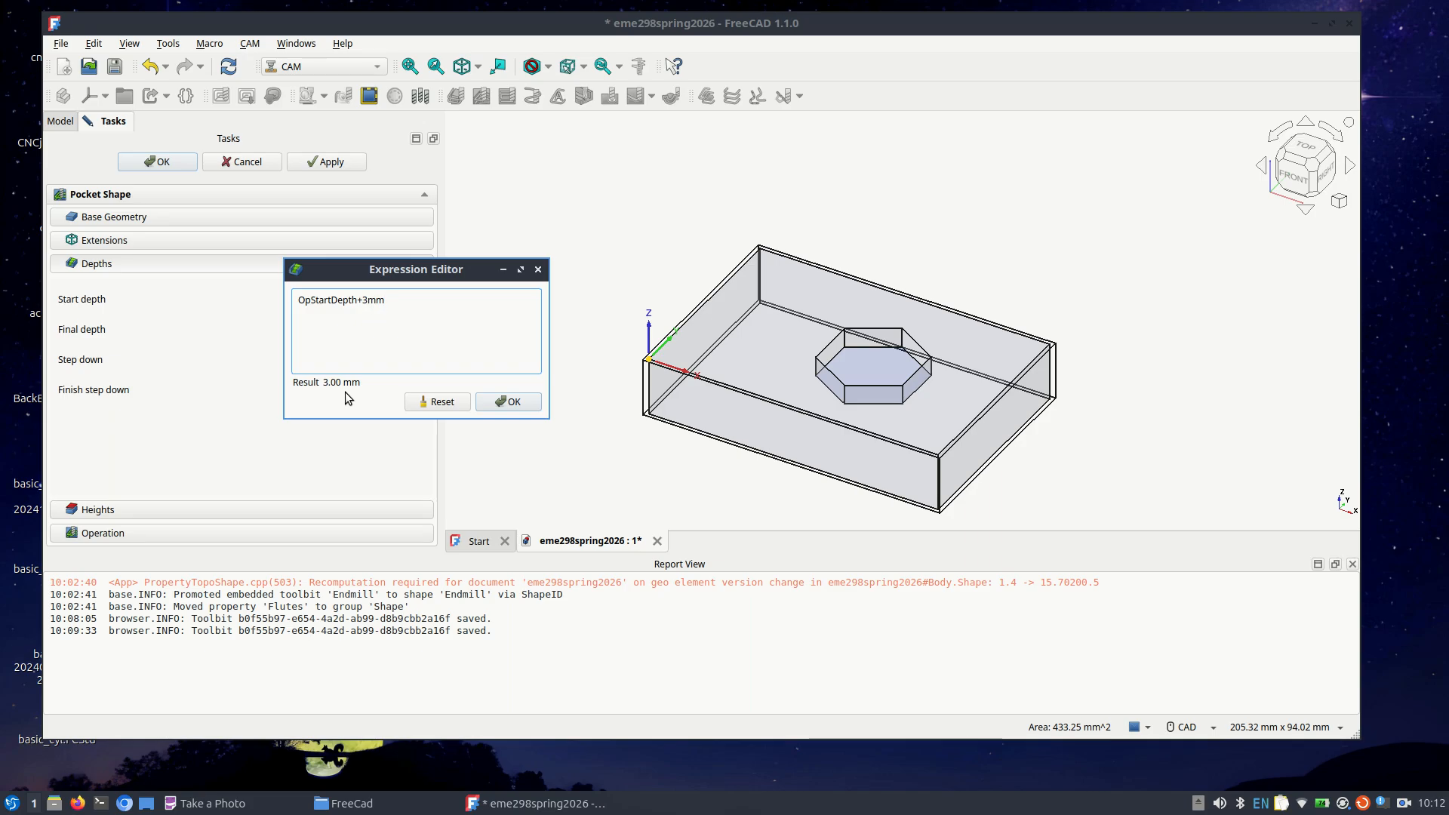
pyautogui.click(496, 398)
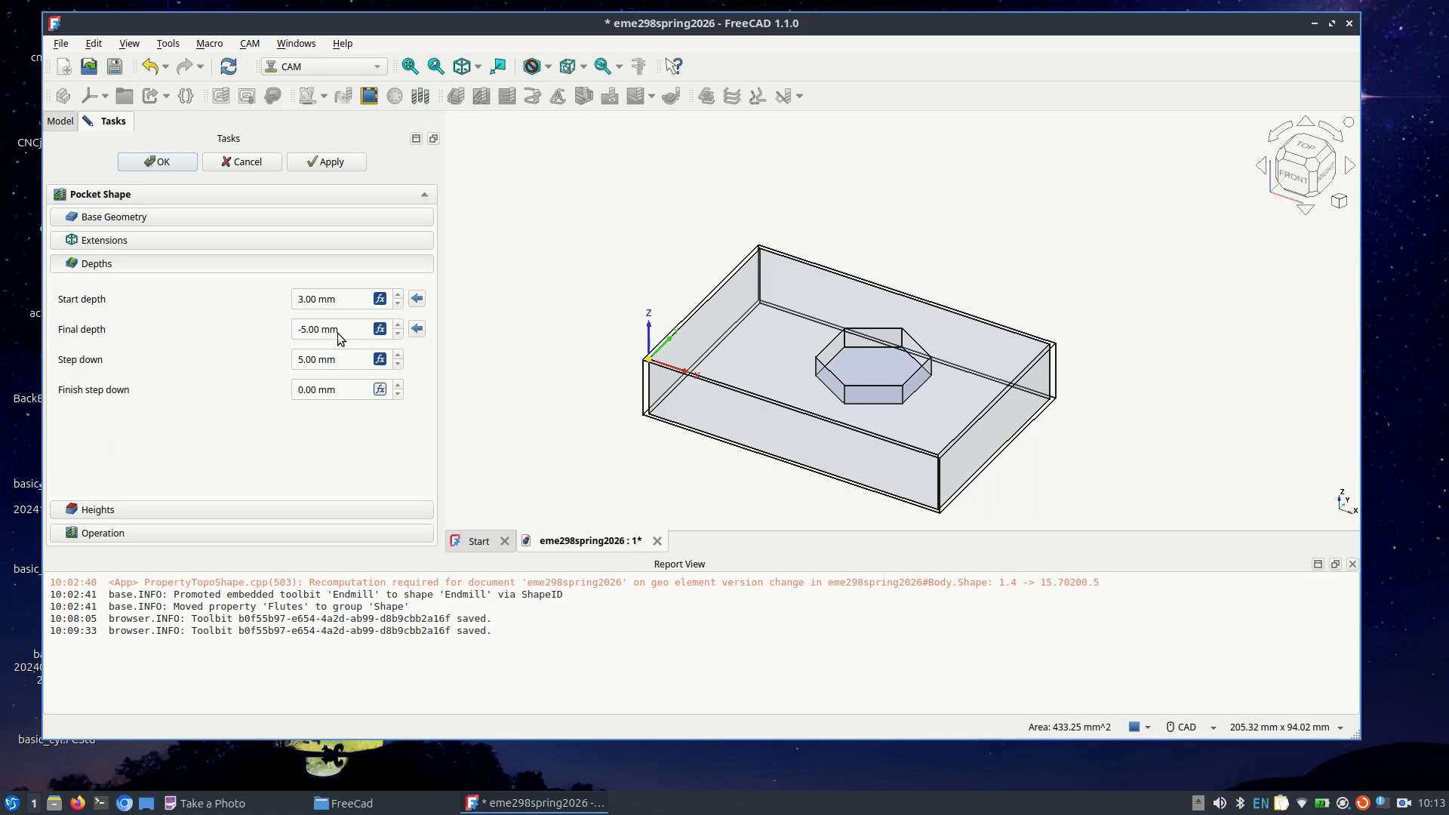
# Step: Replace the pocket operation's step down expression with 3mm
pyautogui.click(380, 360)
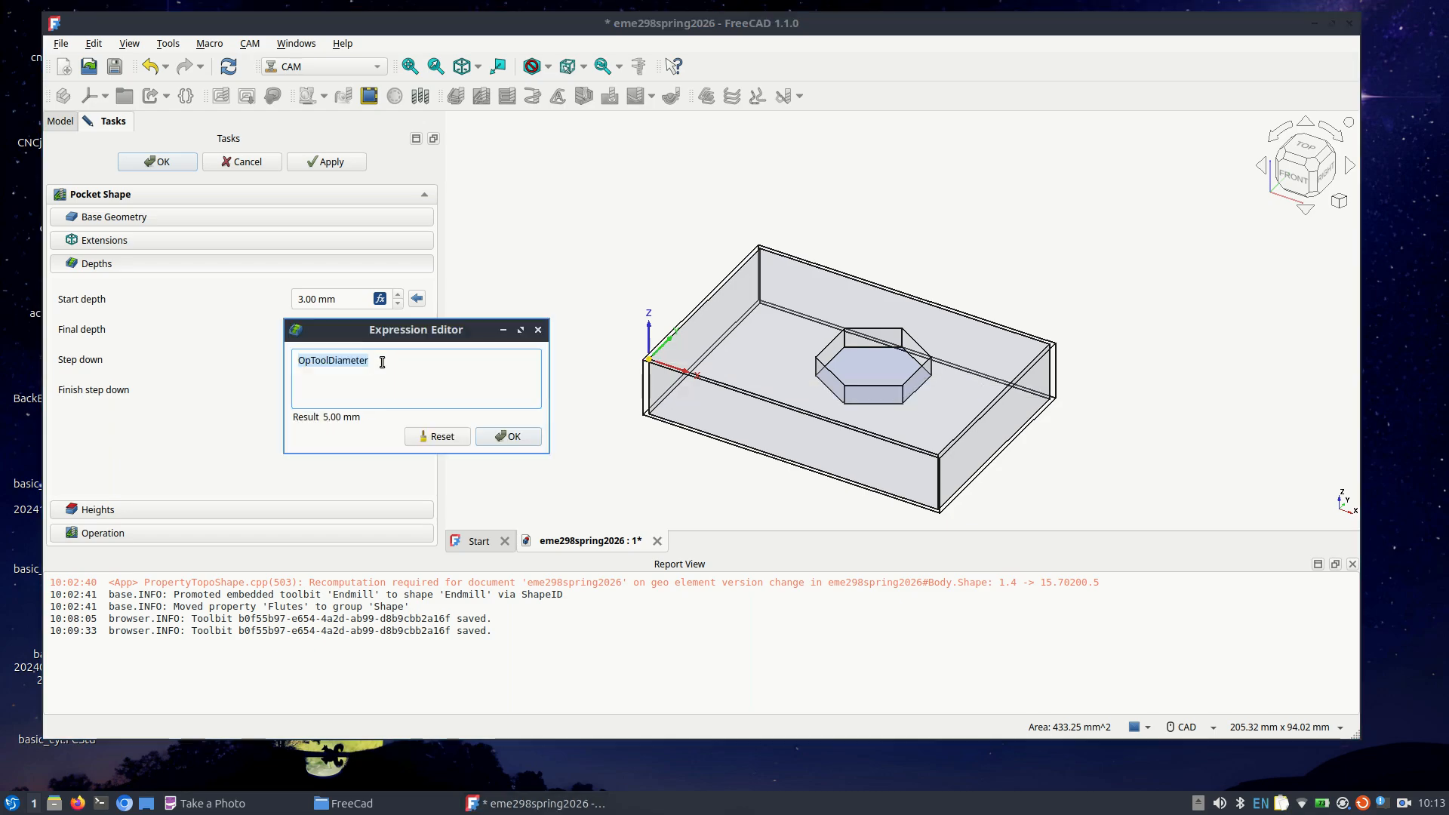
pyautogui.click(382, 362)
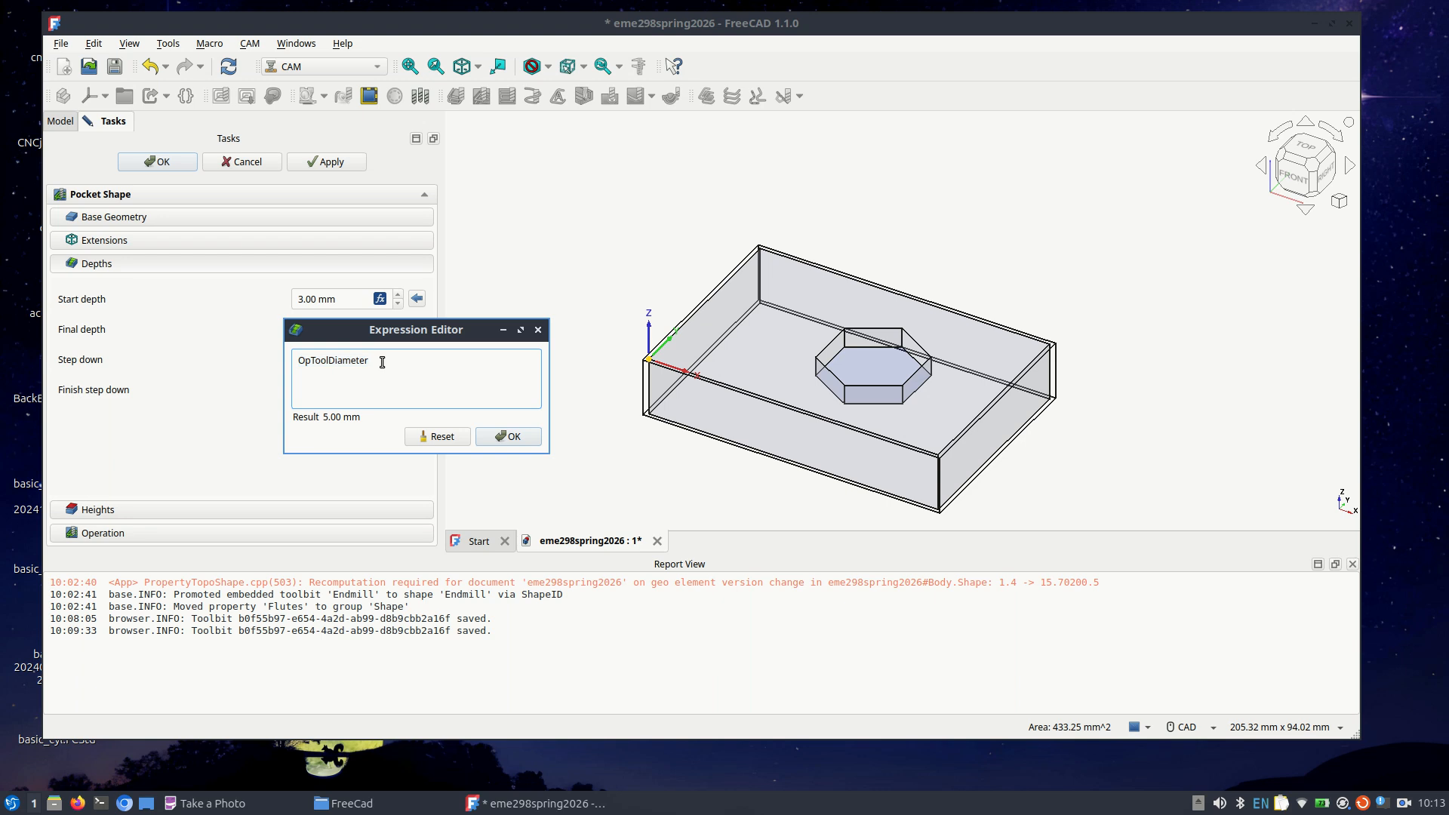
pyautogui.doubleClick(382, 362)
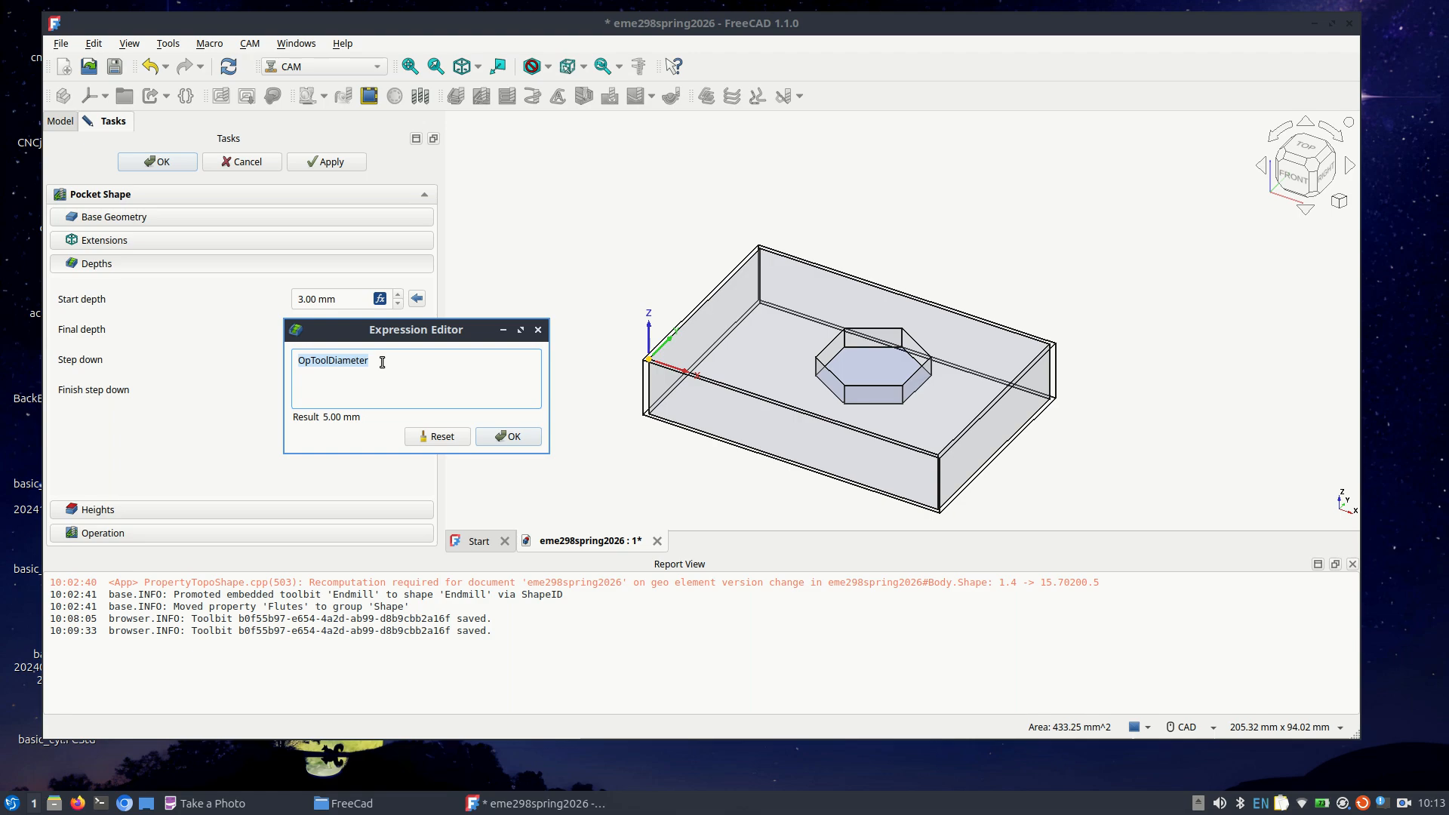
pyautogui.write('3mm')
pyautogui.click(496, 436)
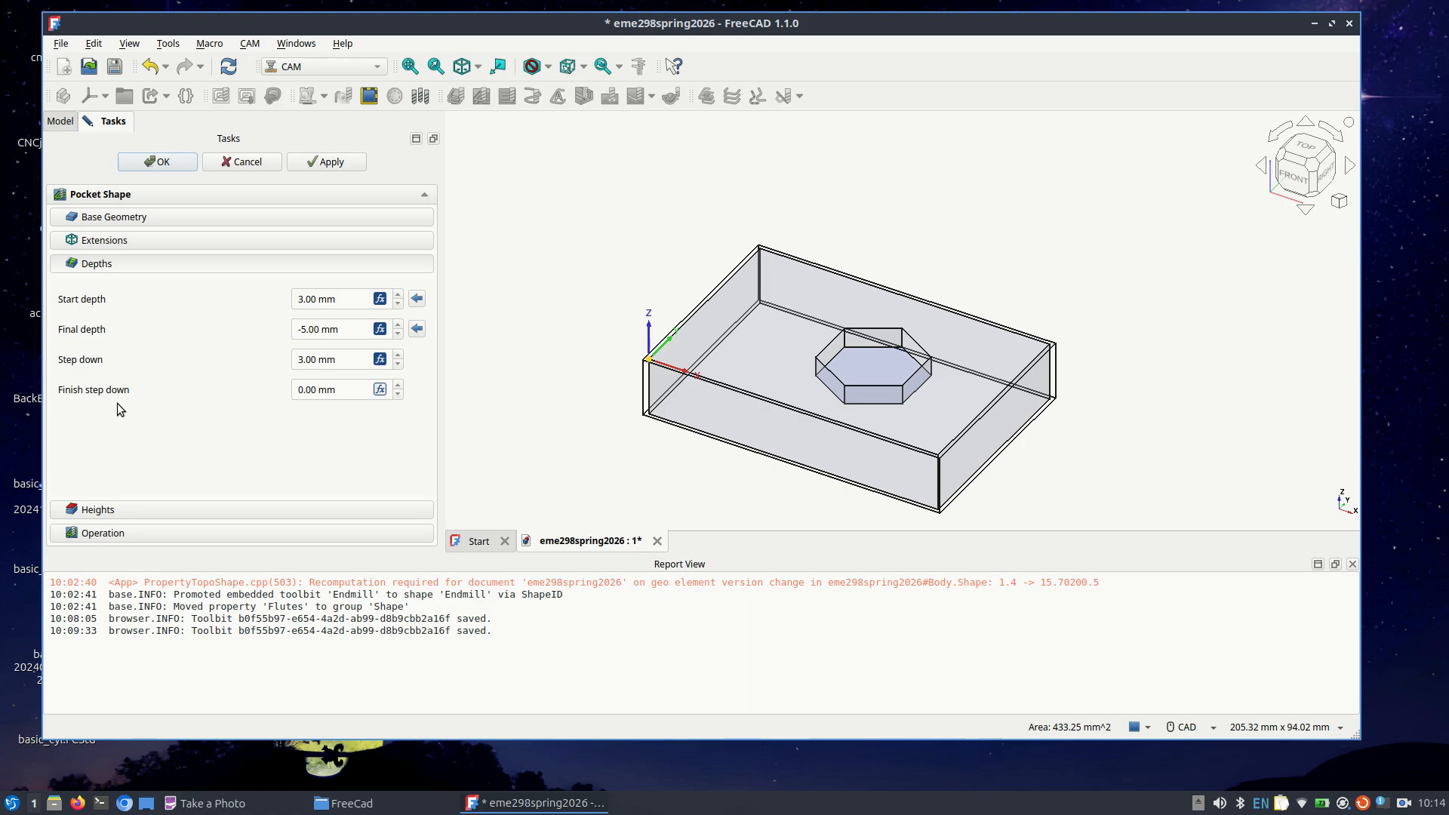
# Step: Set the pocket operation's clearance height to the expression OpStockZMax + SetupSheet.ClearanceHeightOffset+20mm
pyautogui.click(114, 510)
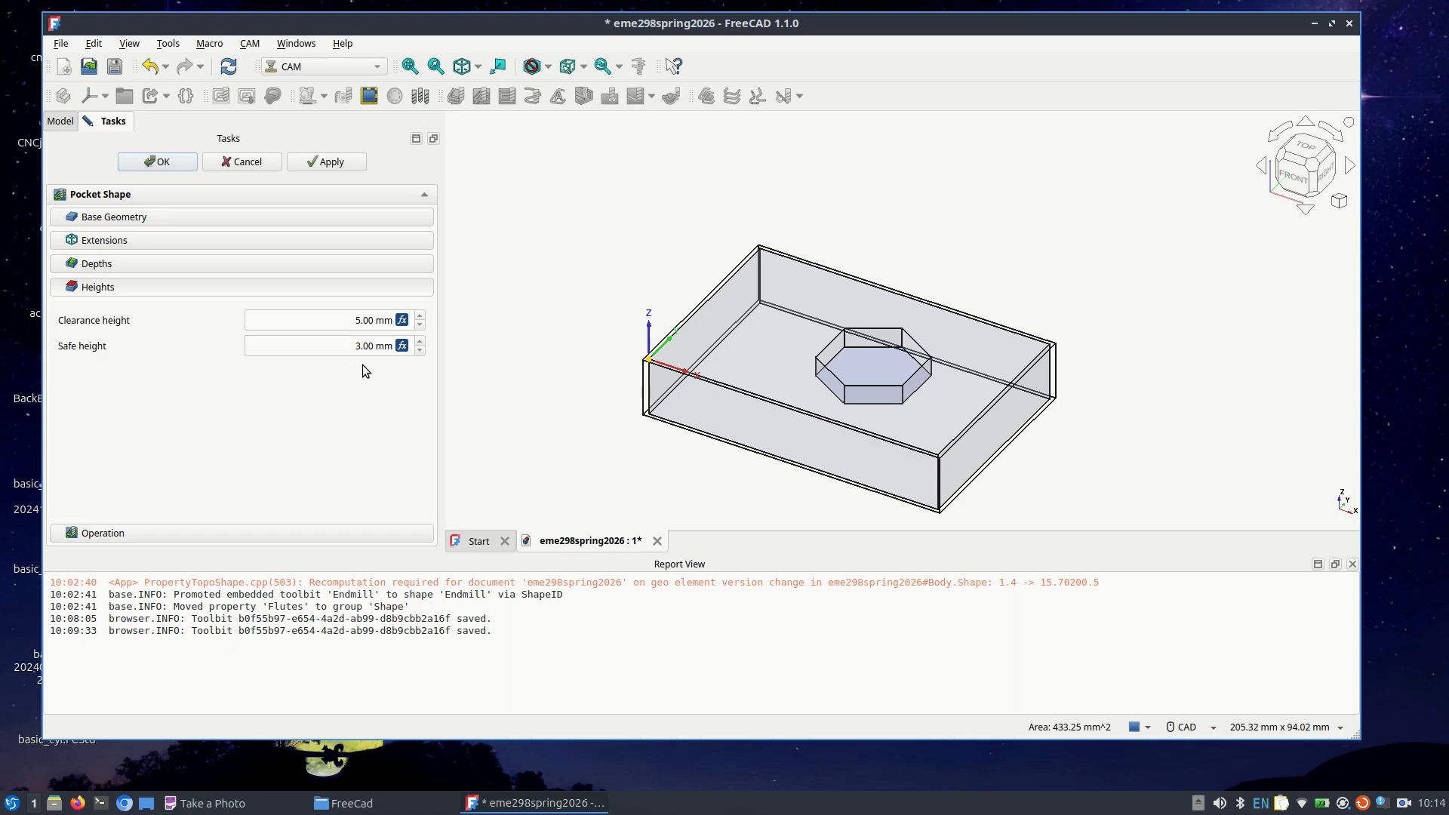
pyautogui.click(402, 320)
pyautogui.click(477, 320)
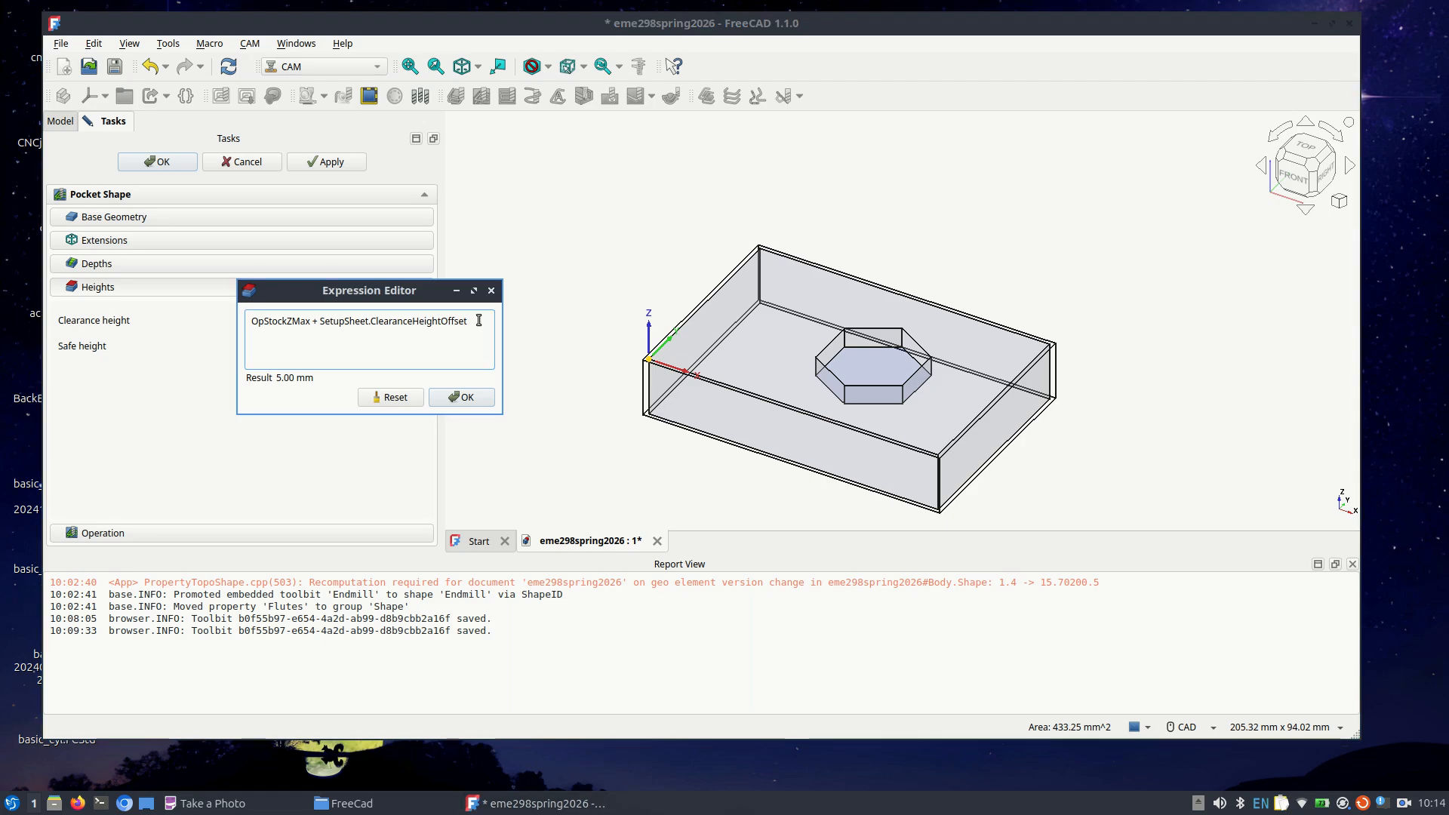
pyautogui.write('+20')
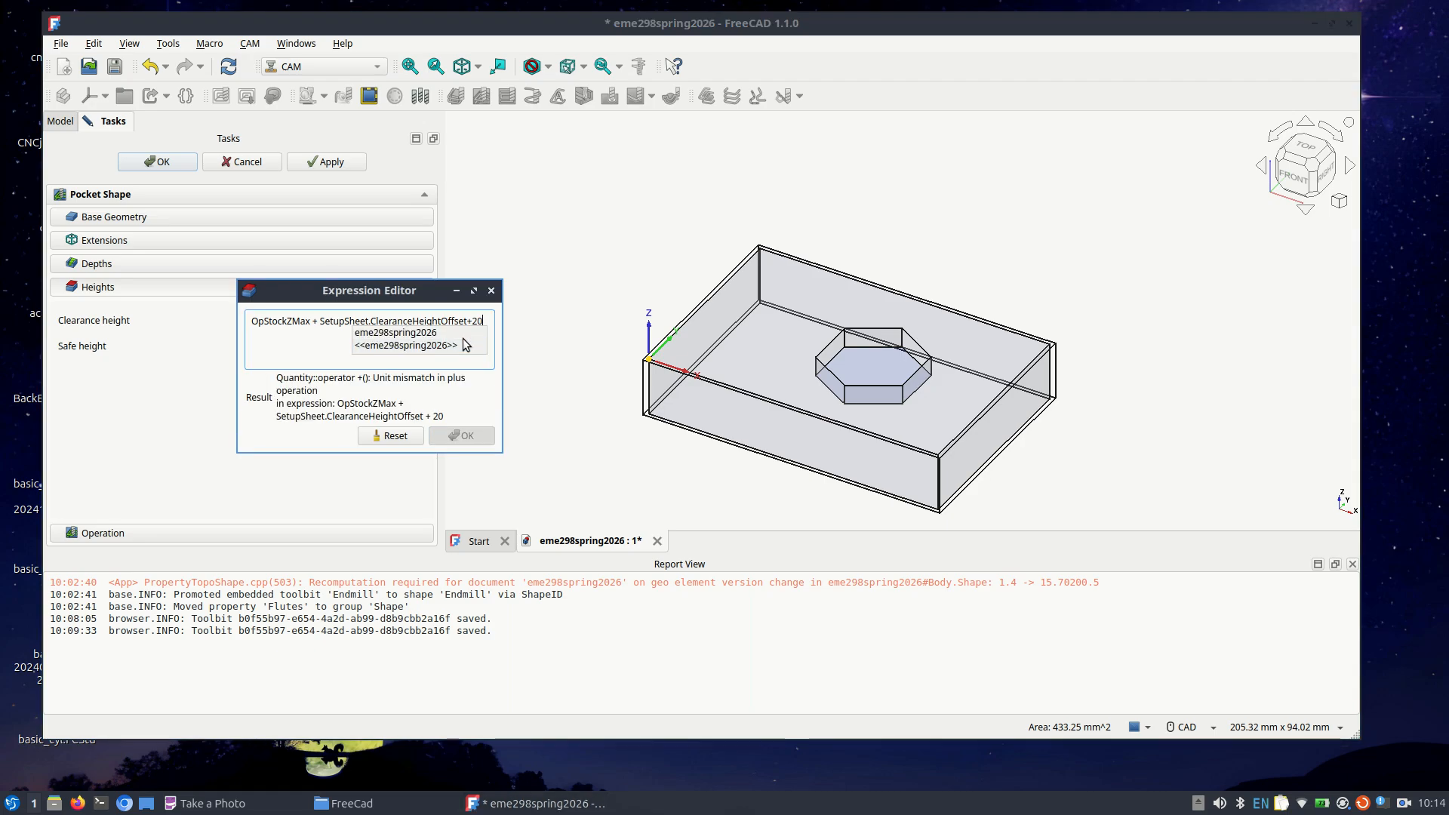
pyautogui.write('mm')
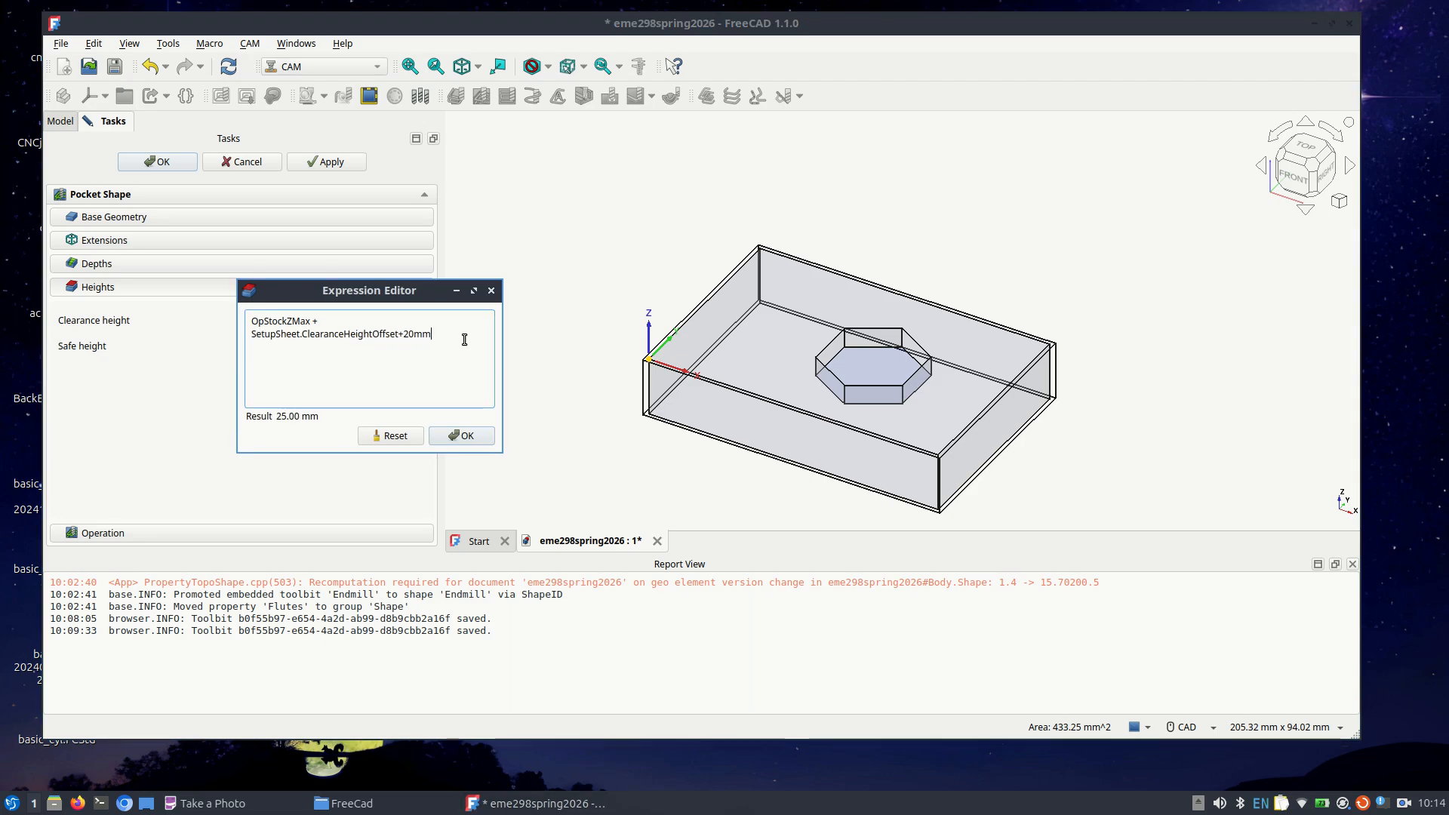
pyautogui.click(457, 436)
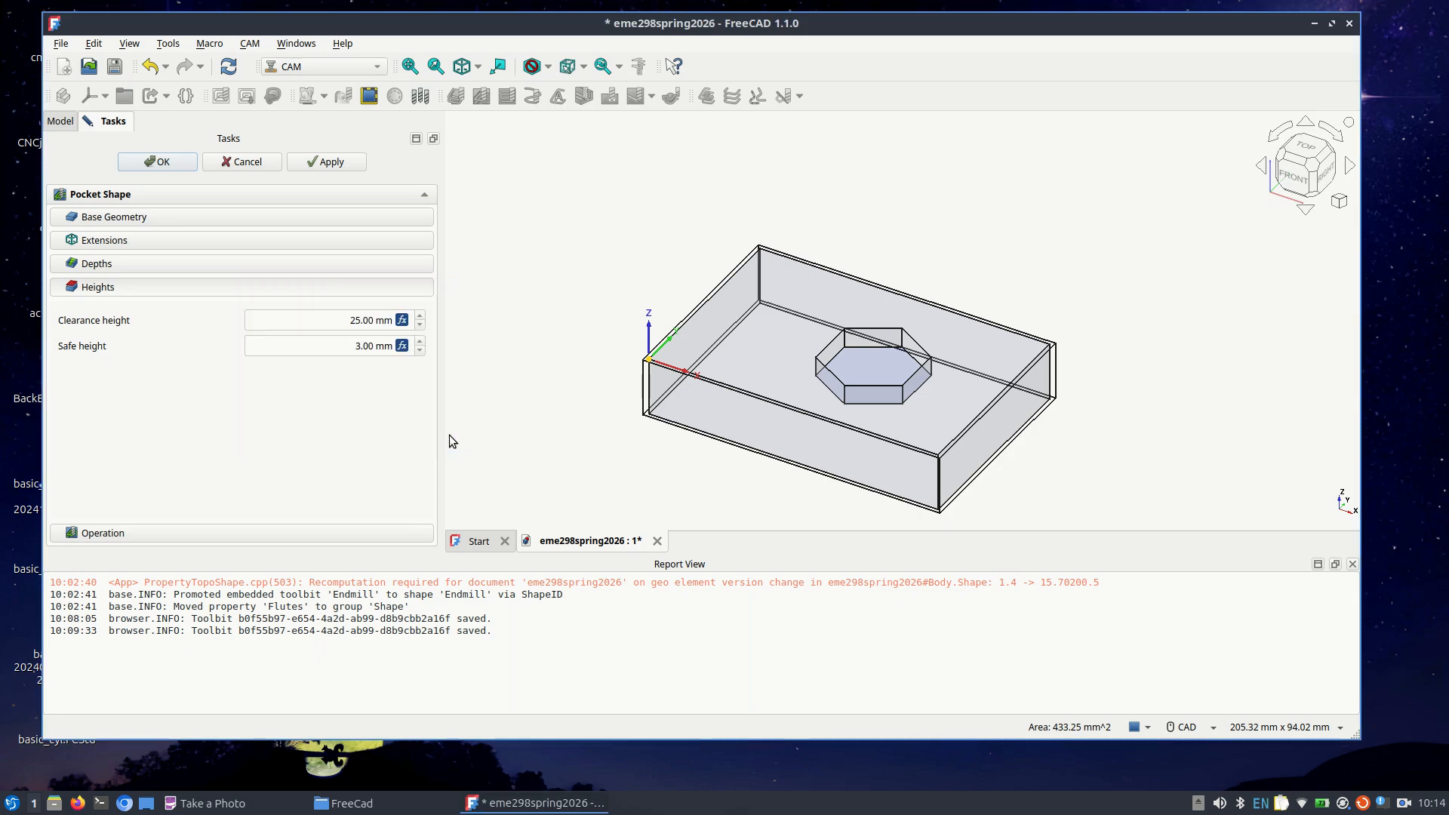
# Step: Set the pocket operation's safe height to the expression OpStockZMax + SetupSheet.SafeHeightOffset+20mm
pyautogui.click(402, 346)
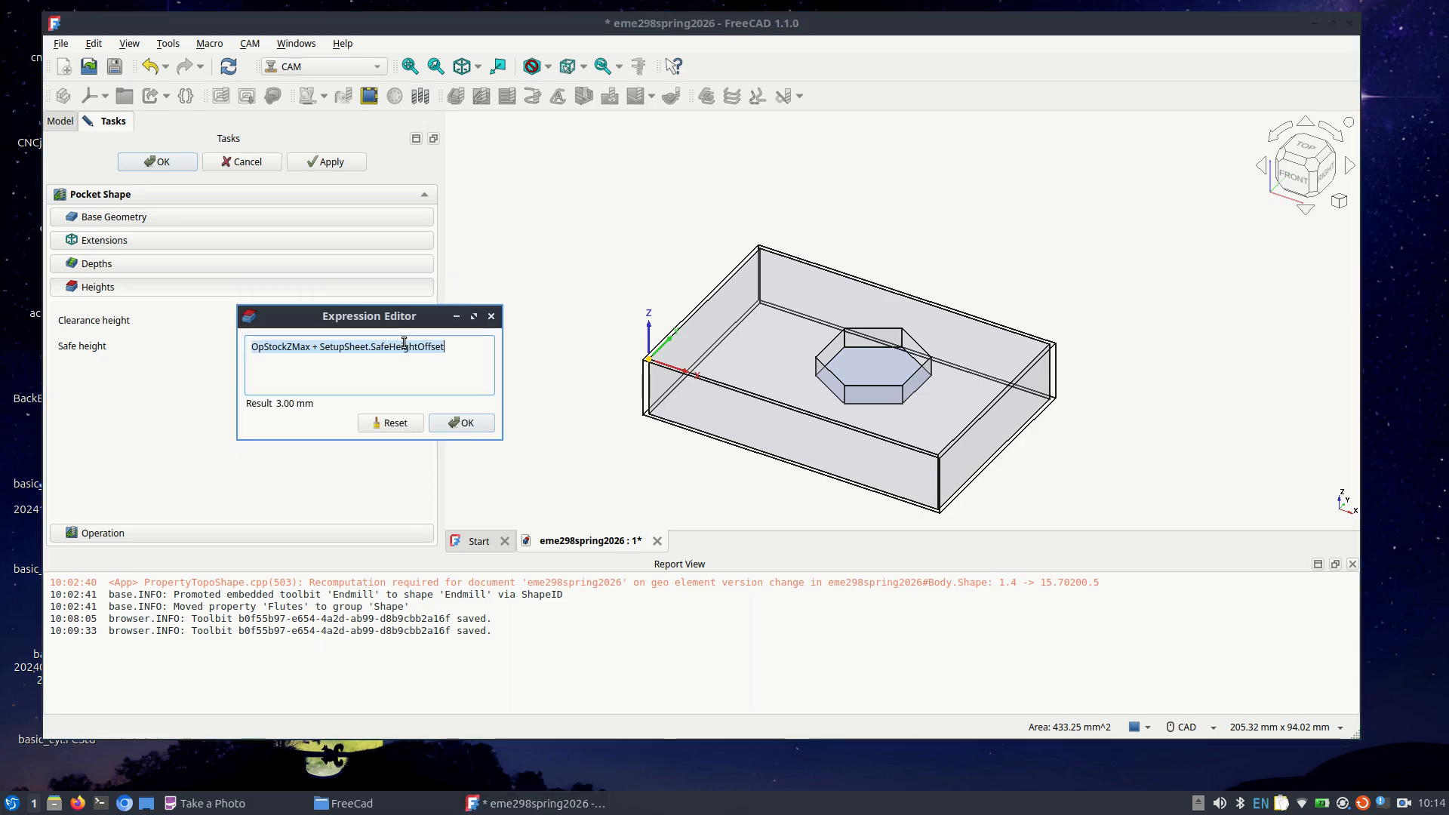
pyautogui.click(453, 348)
pyautogui.write('+20mm')
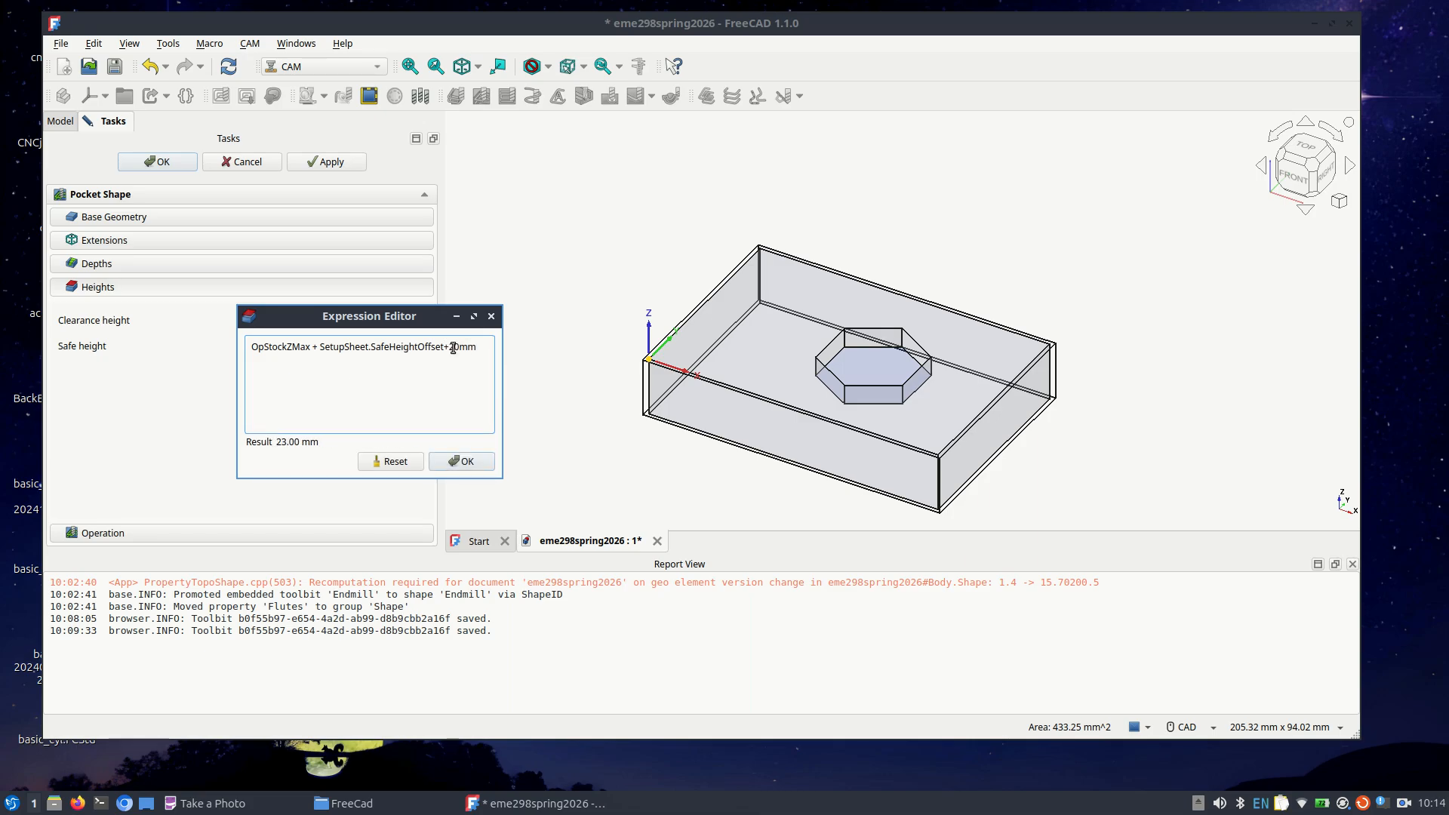
pyautogui.click(464, 461)
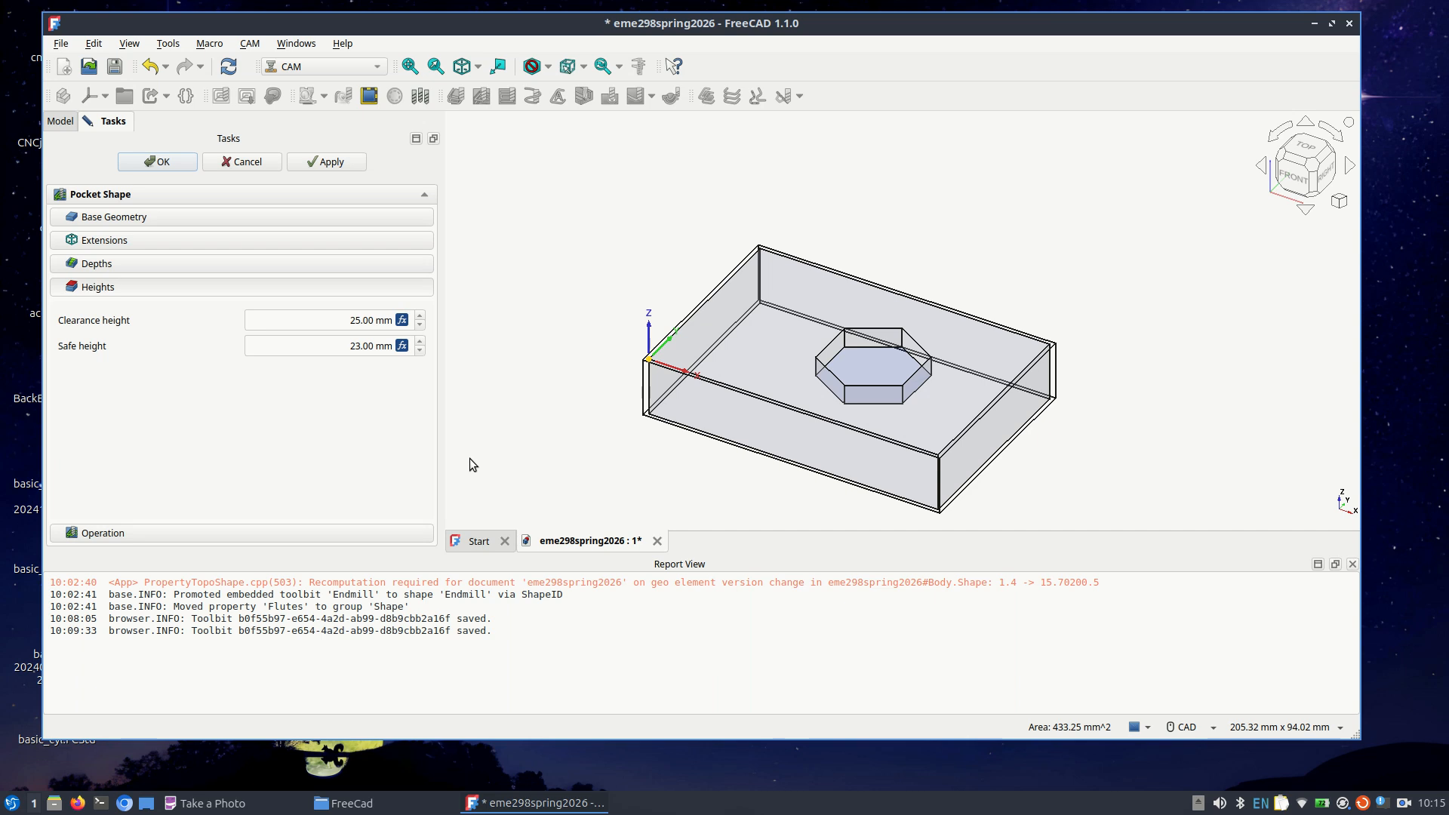
# Step: Add quarterin_endmill from the toolbit library as a new tool controller for the pocket operation
pyautogui.click(232, 532)
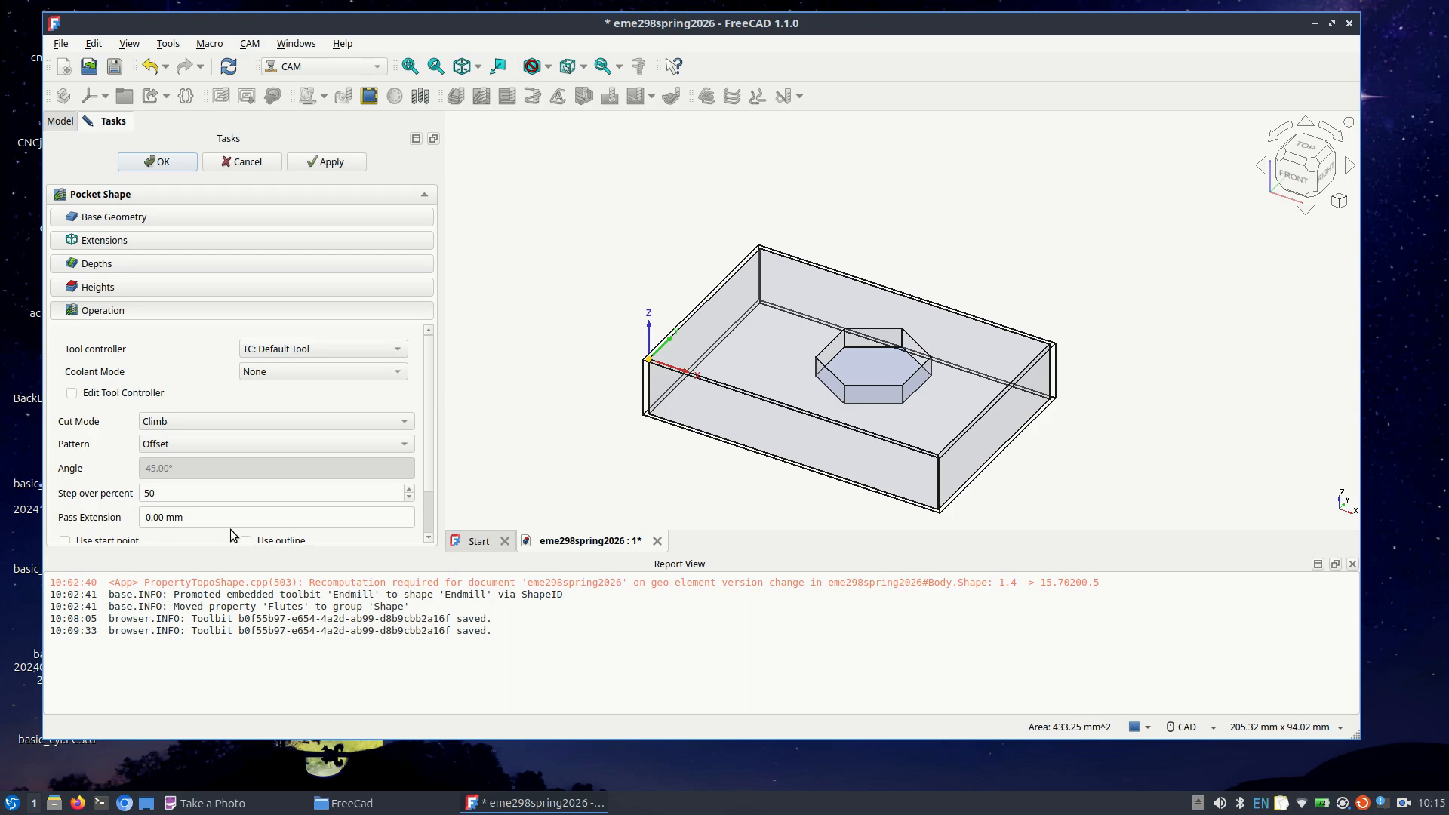
pyautogui.click(287, 349)
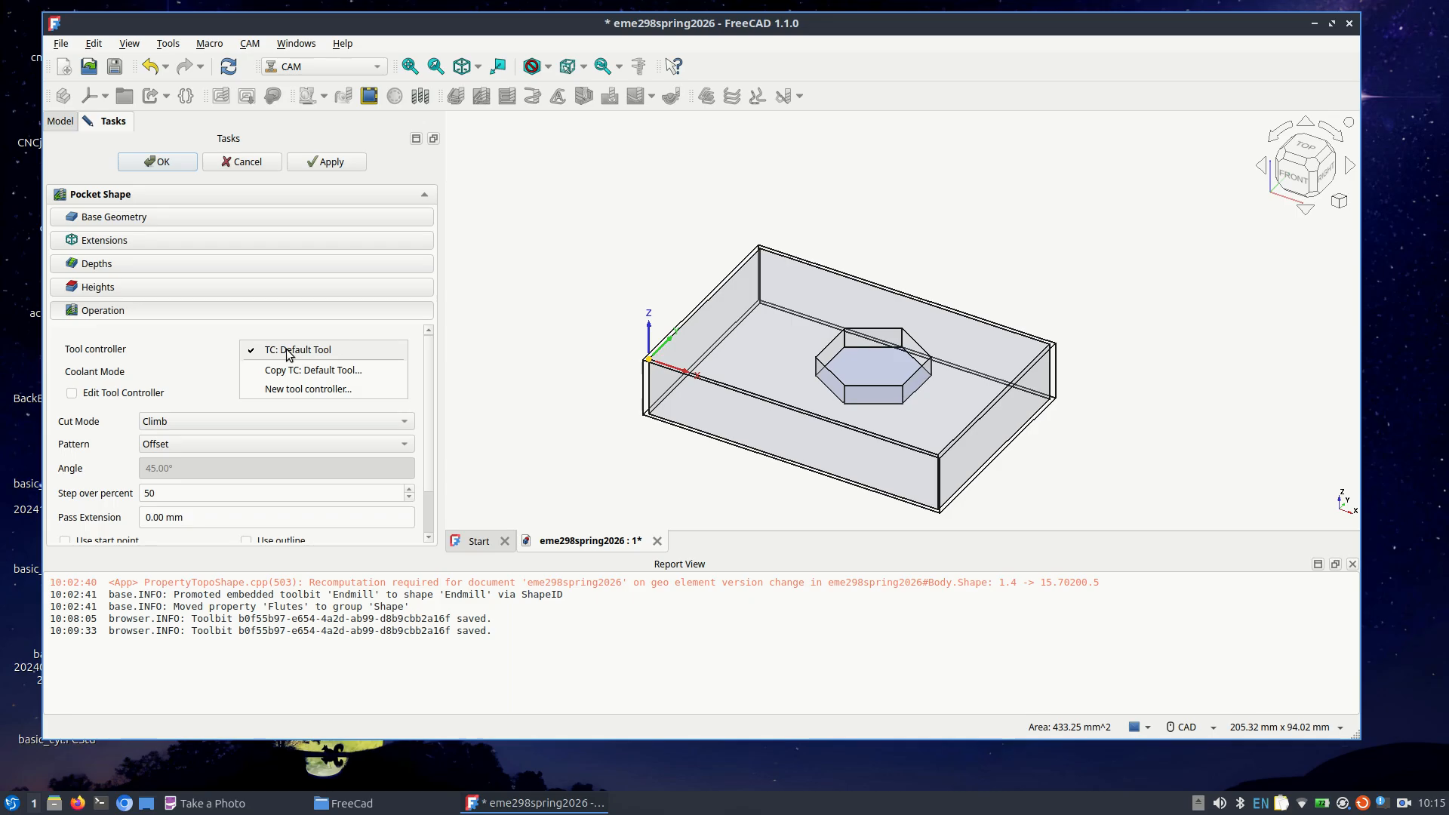
pyautogui.click(286, 388)
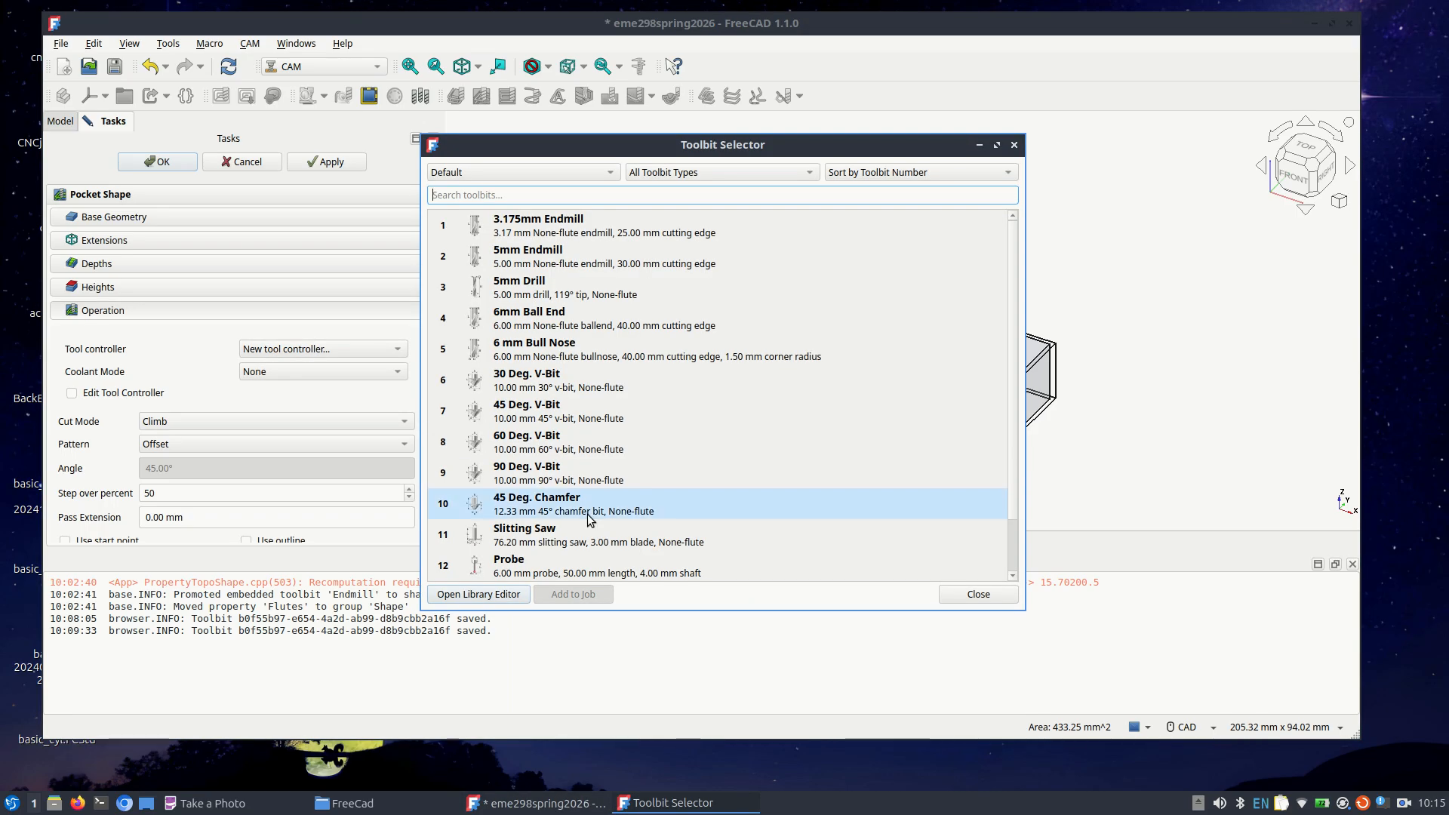
pyautogui.scroll(-1, 590, 519)
pyautogui.click(565, 575)
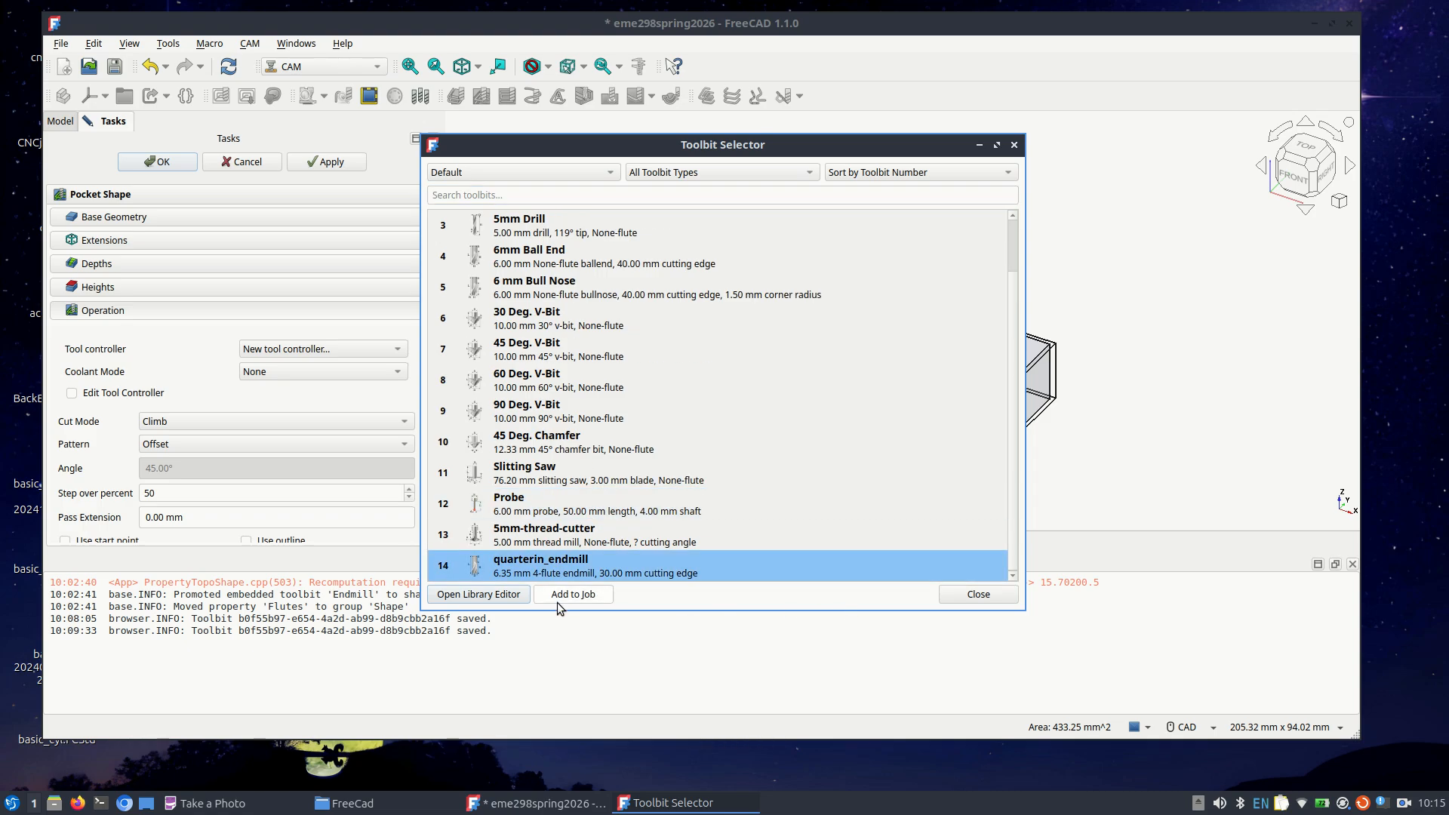
pyautogui.click(555, 598)
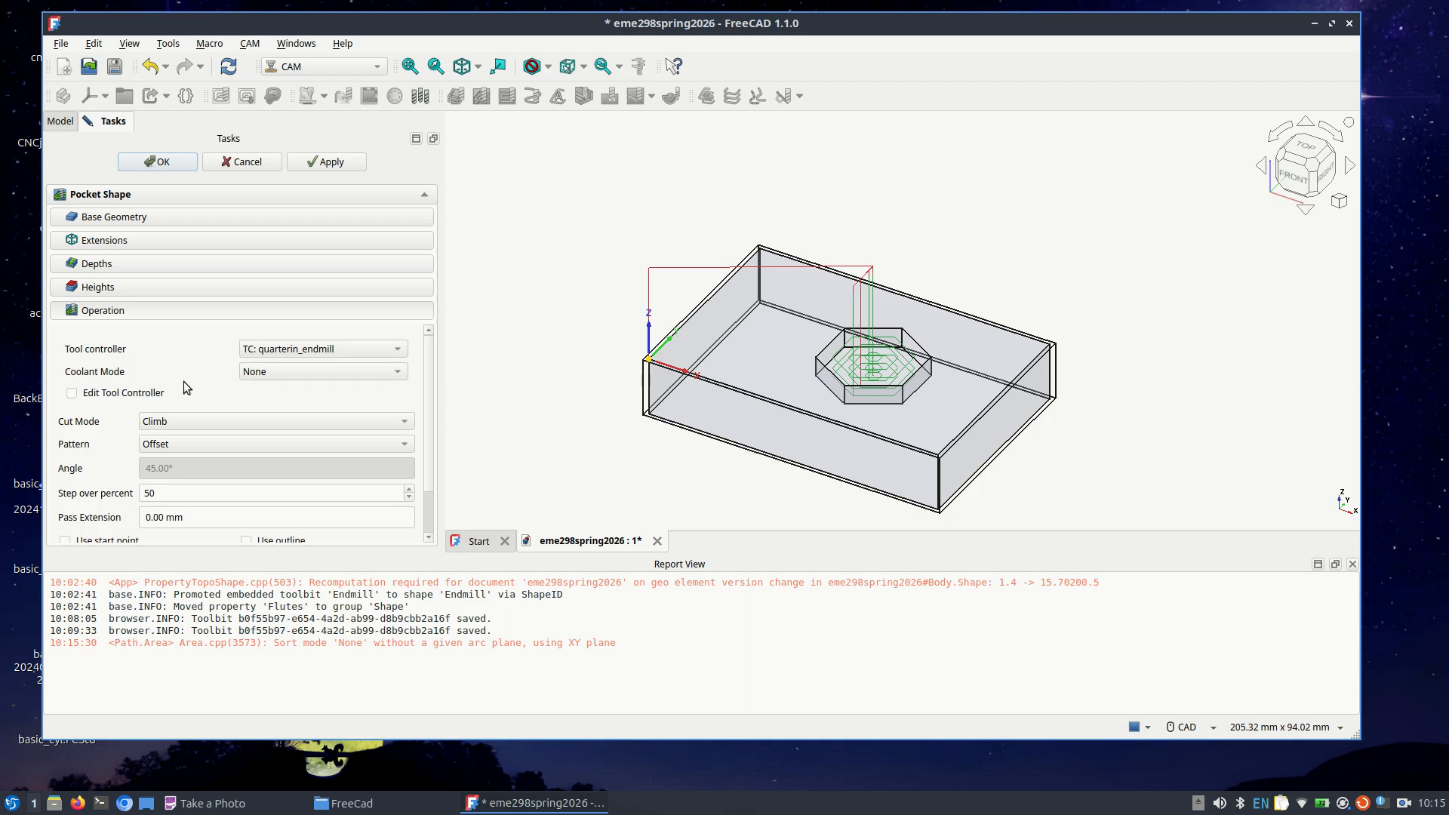
# Step: Set the pocket operation's cut mode to Climb, keep TC: quarterin_endmill as tool controller, and accept the operation
pyautogui.scroll(-1, 184, 382)
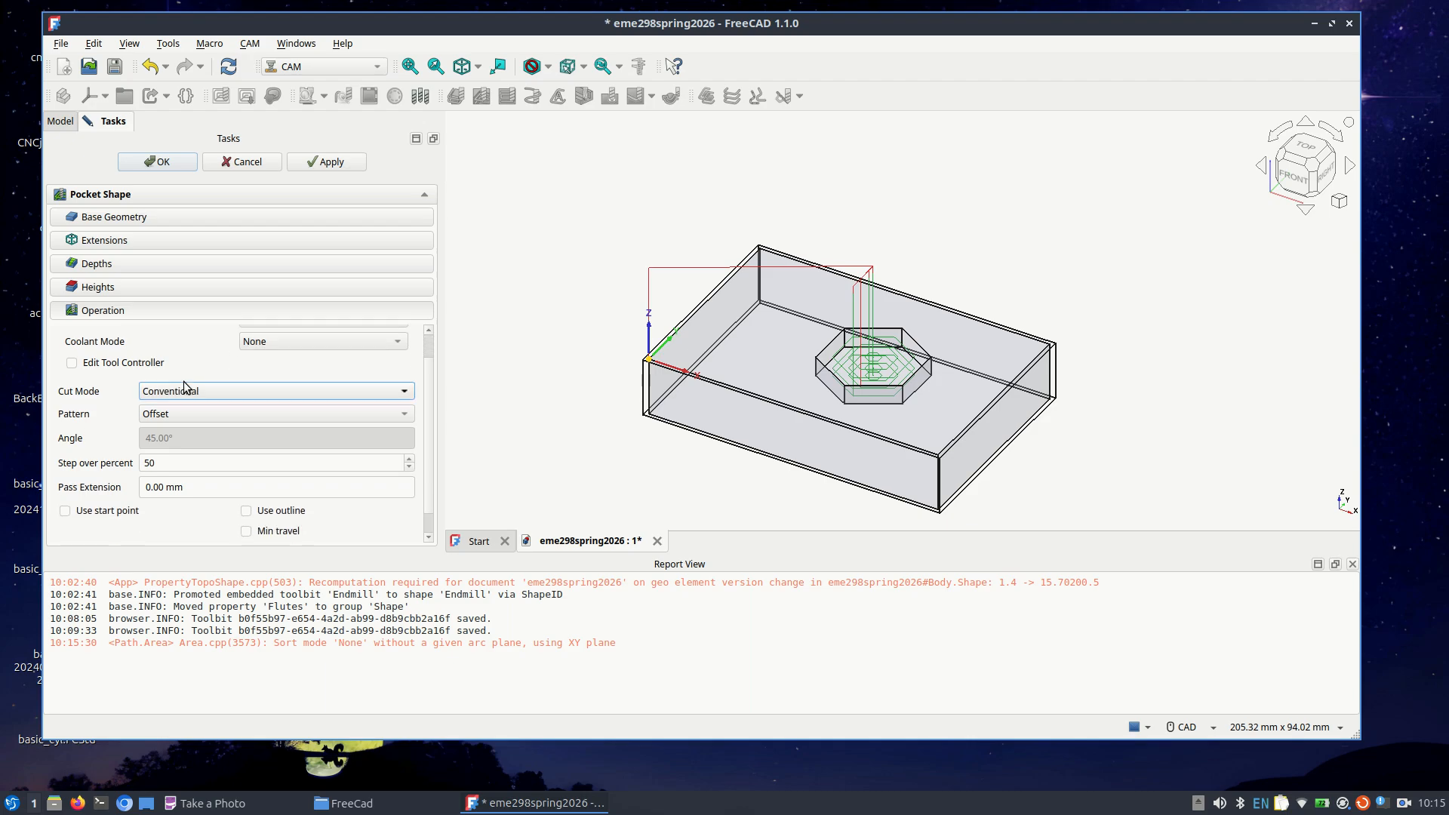
pyautogui.click(182, 391)
pyautogui.click(175, 375)
pyautogui.scroll(-1, 219, 365)
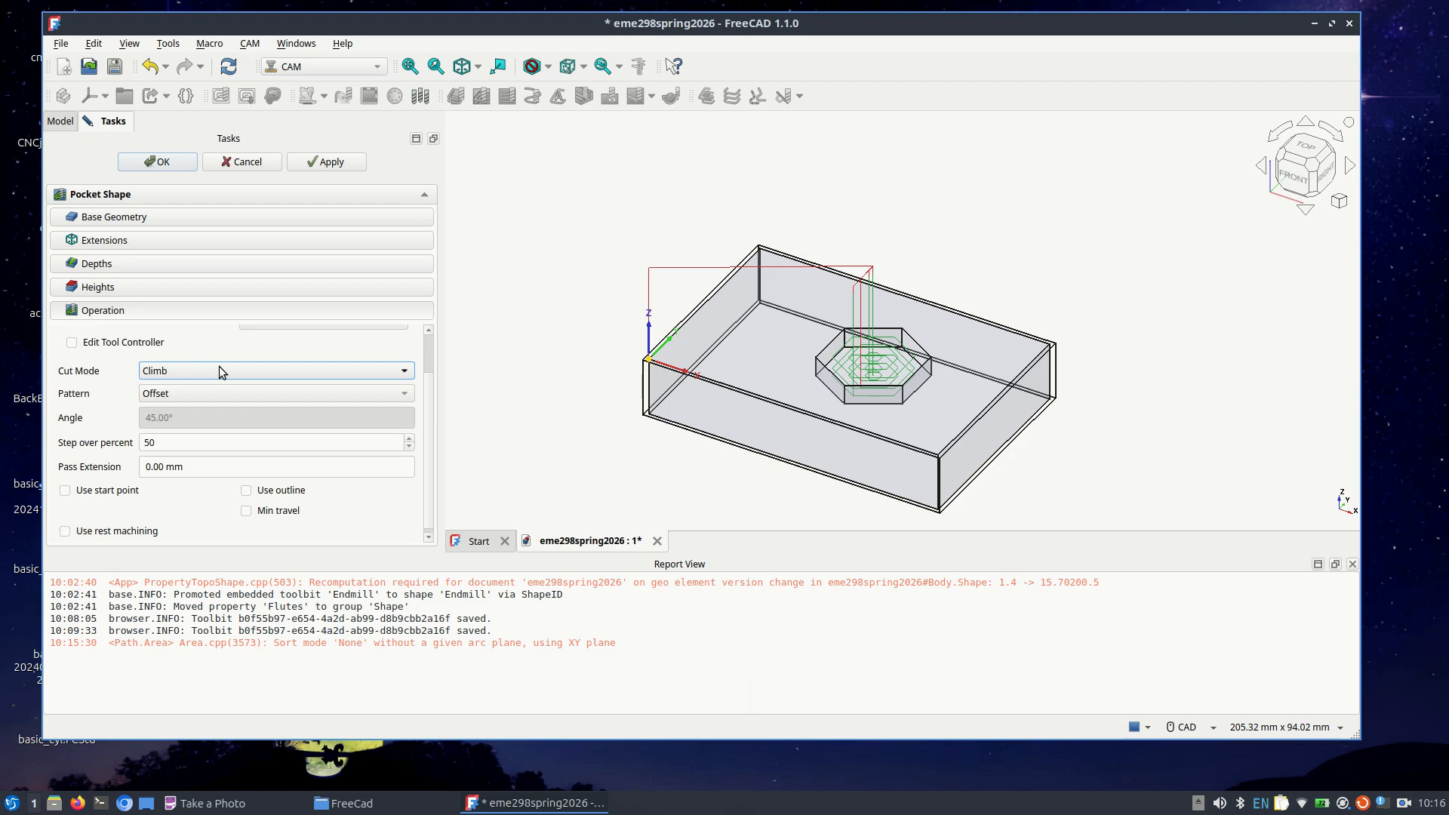
pyautogui.scroll(-1, 219, 365)
pyautogui.scroll(1, 344, 369)
pyautogui.scroll(2, 432, 350)
pyautogui.click(361, 349)
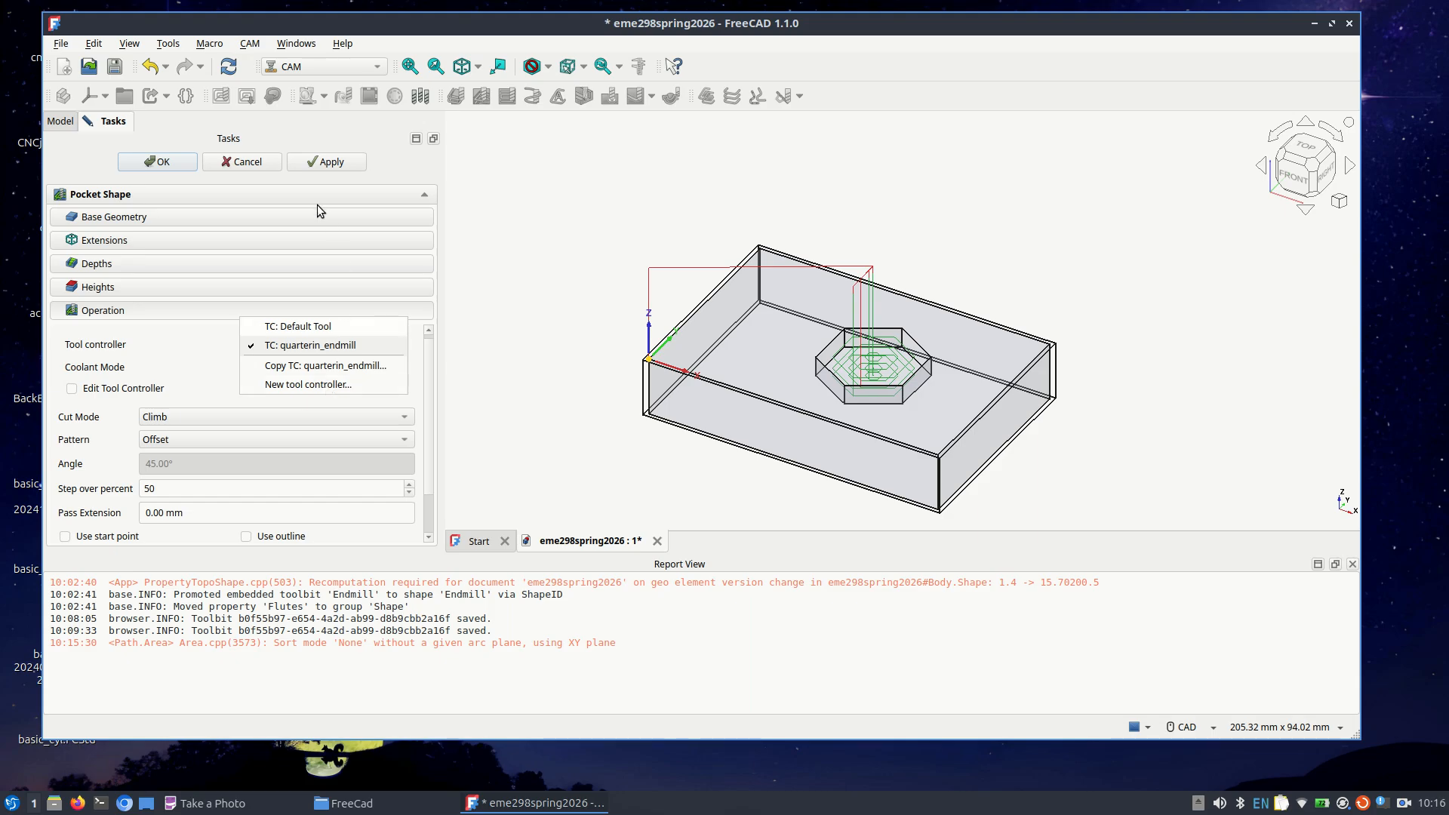
pyautogui.click(315, 169)
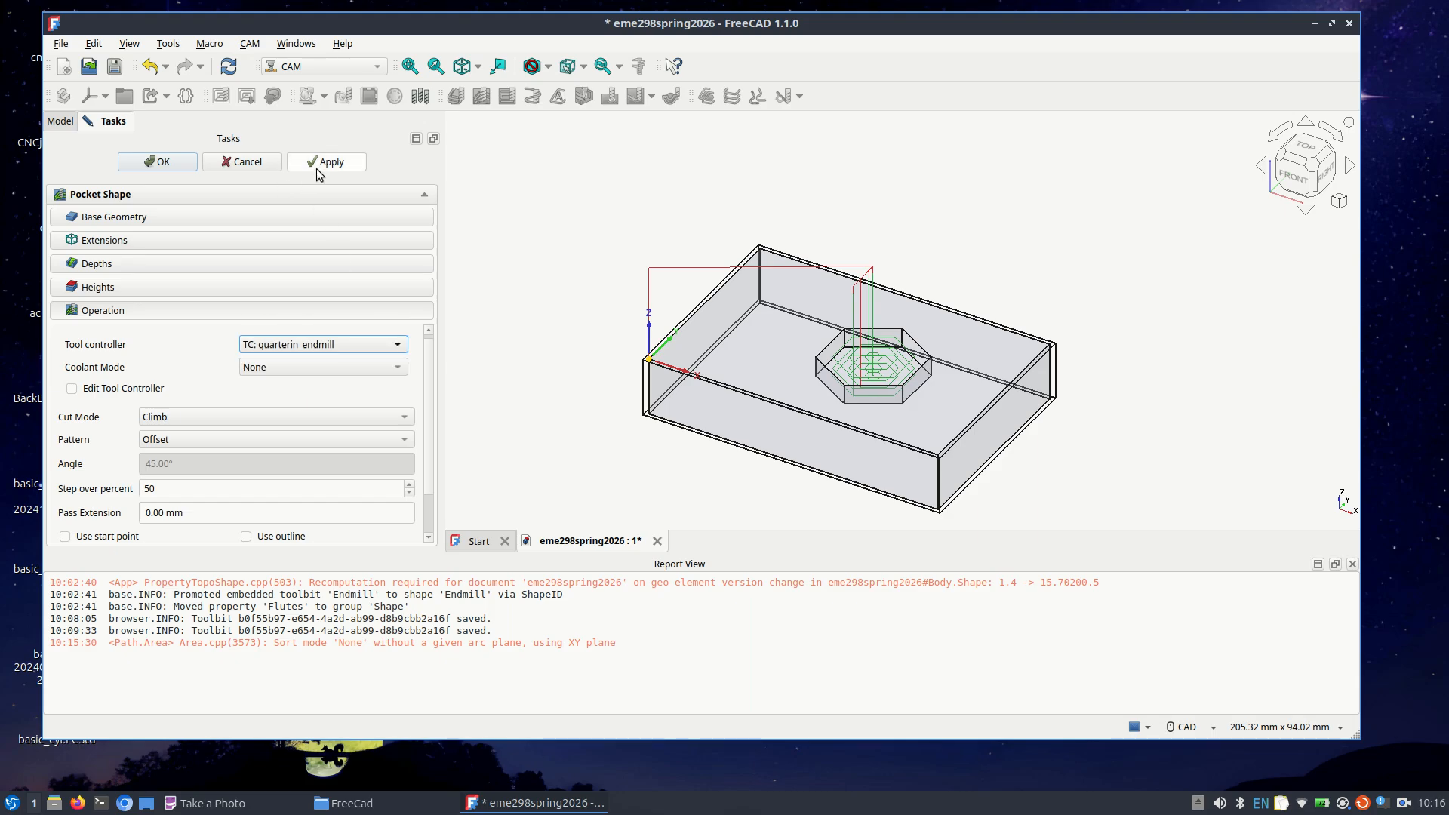
pyautogui.click(167, 163)
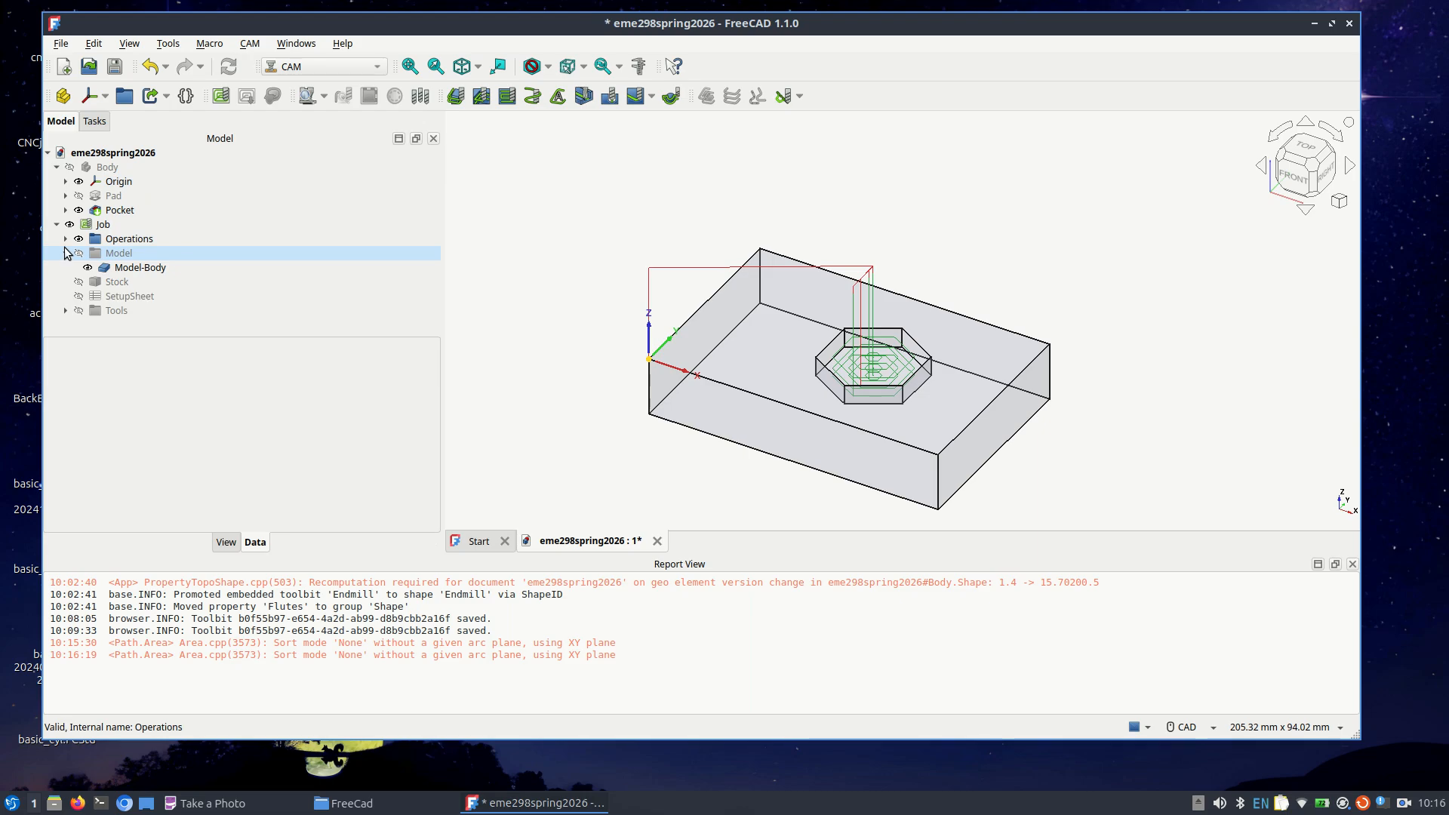
# Step: Check the tool controllers listed in the Job, then leave the job editor without changes
pyautogui.click(105, 227)
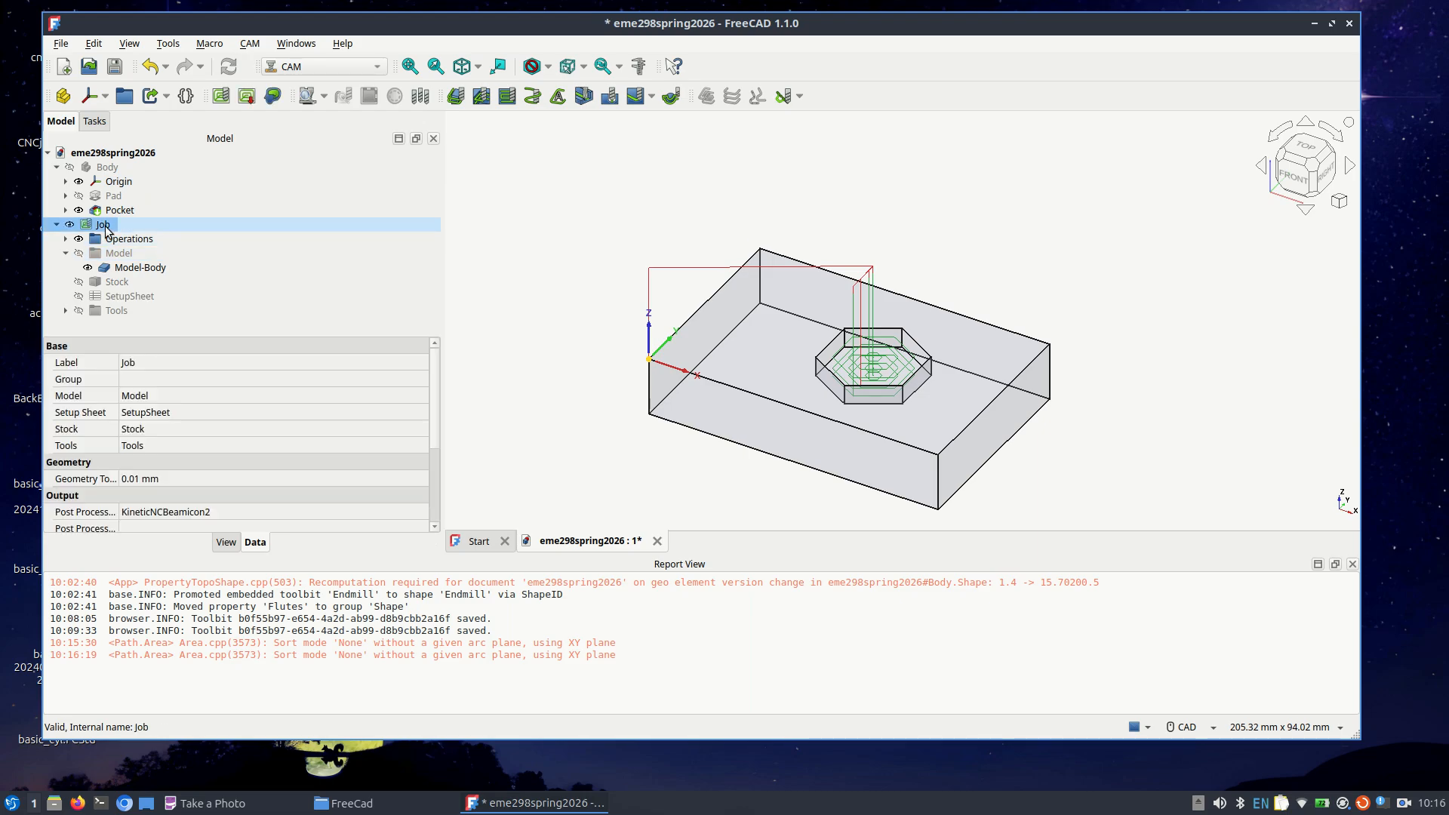
pyautogui.doubleClick(106, 227)
pyautogui.click(246, 218)
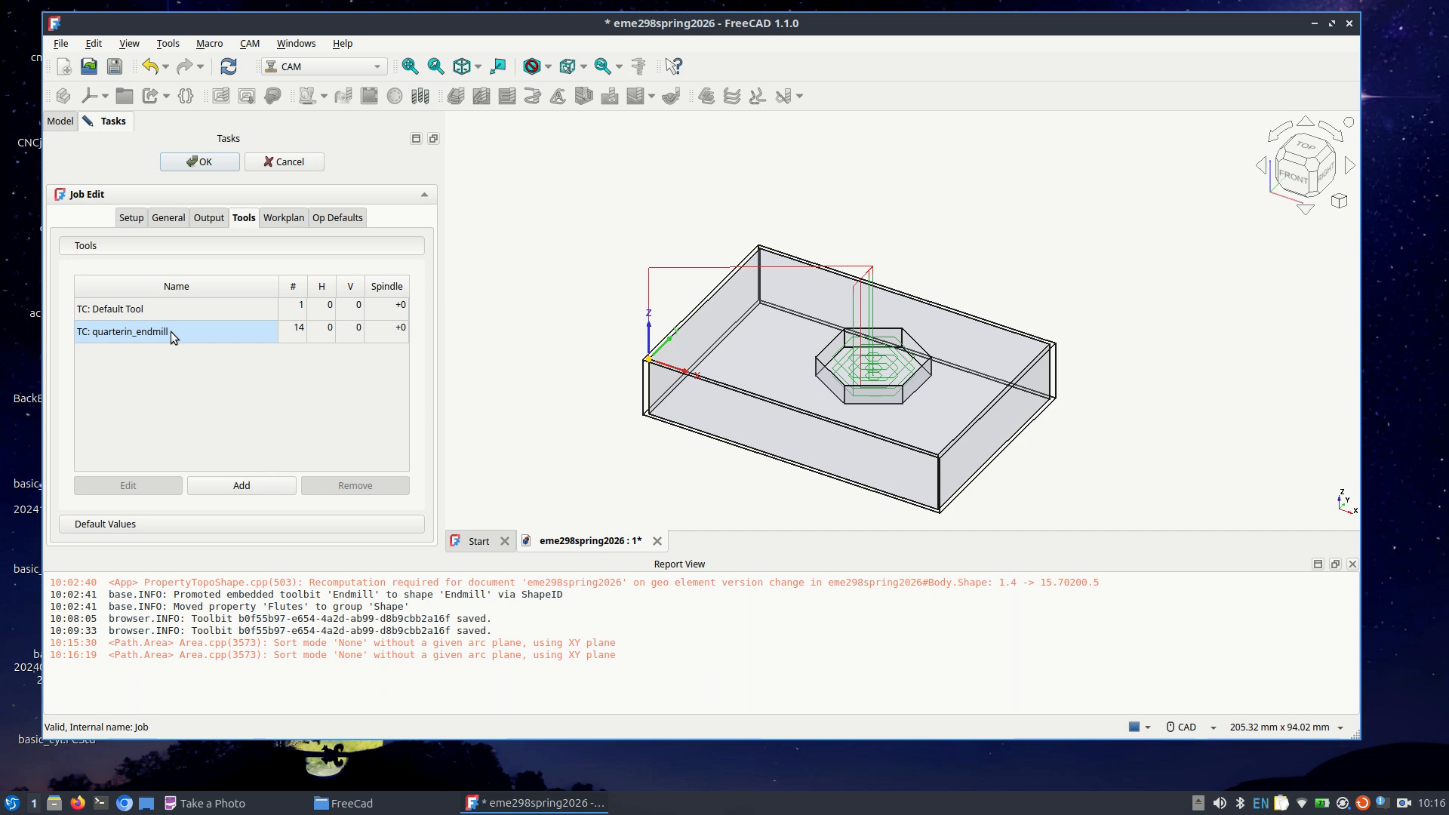
pyautogui.press('Escape')
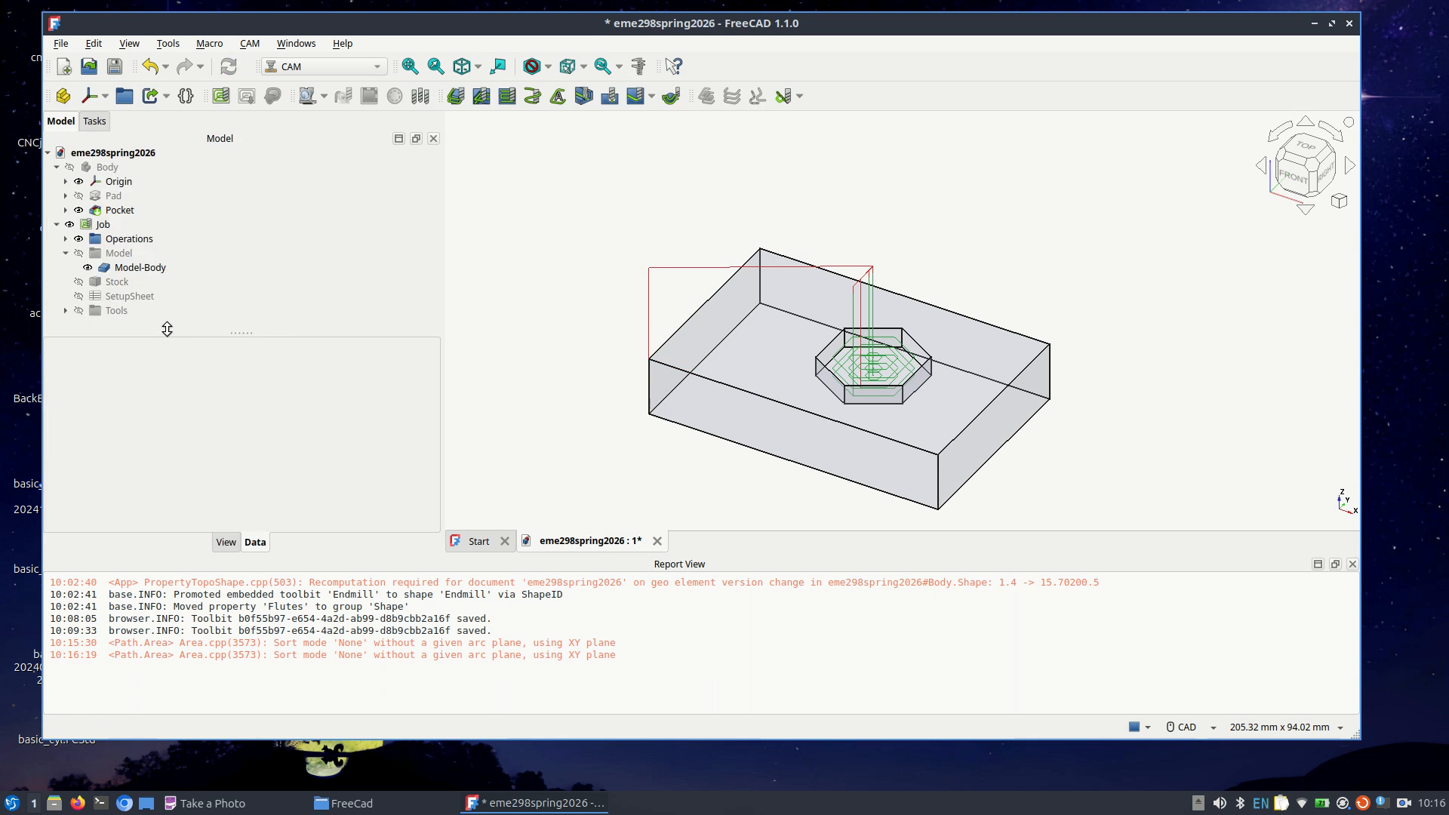
# Step: Reopen the Pocket_Shape operation, review its tool, cut mode, pattern and step over settings, and accept it
pyautogui.click(72, 239)
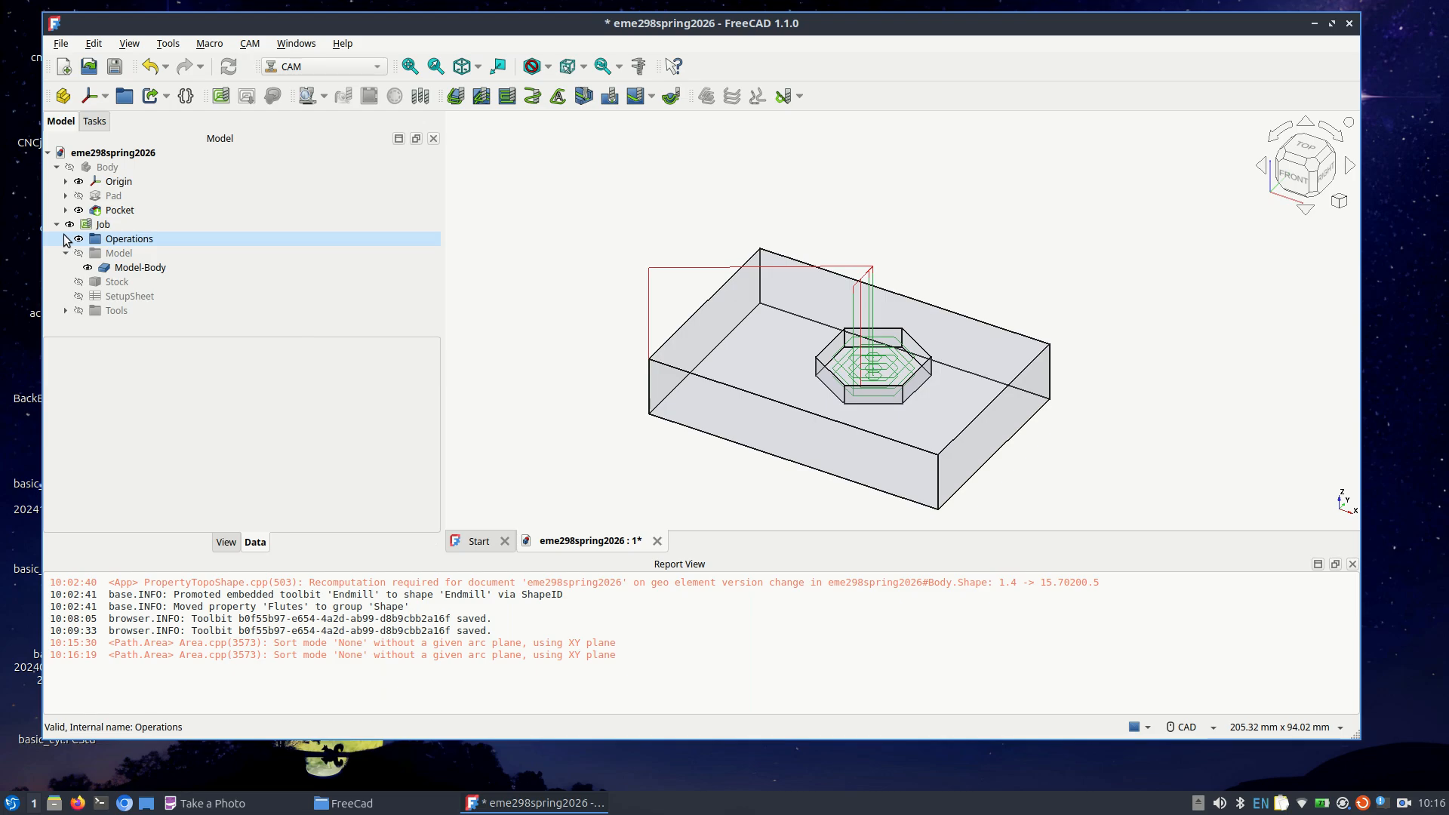
pyautogui.click(65, 239)
pyautogui.click(128, 253)
pyautogui.doubleClick(128, 254)
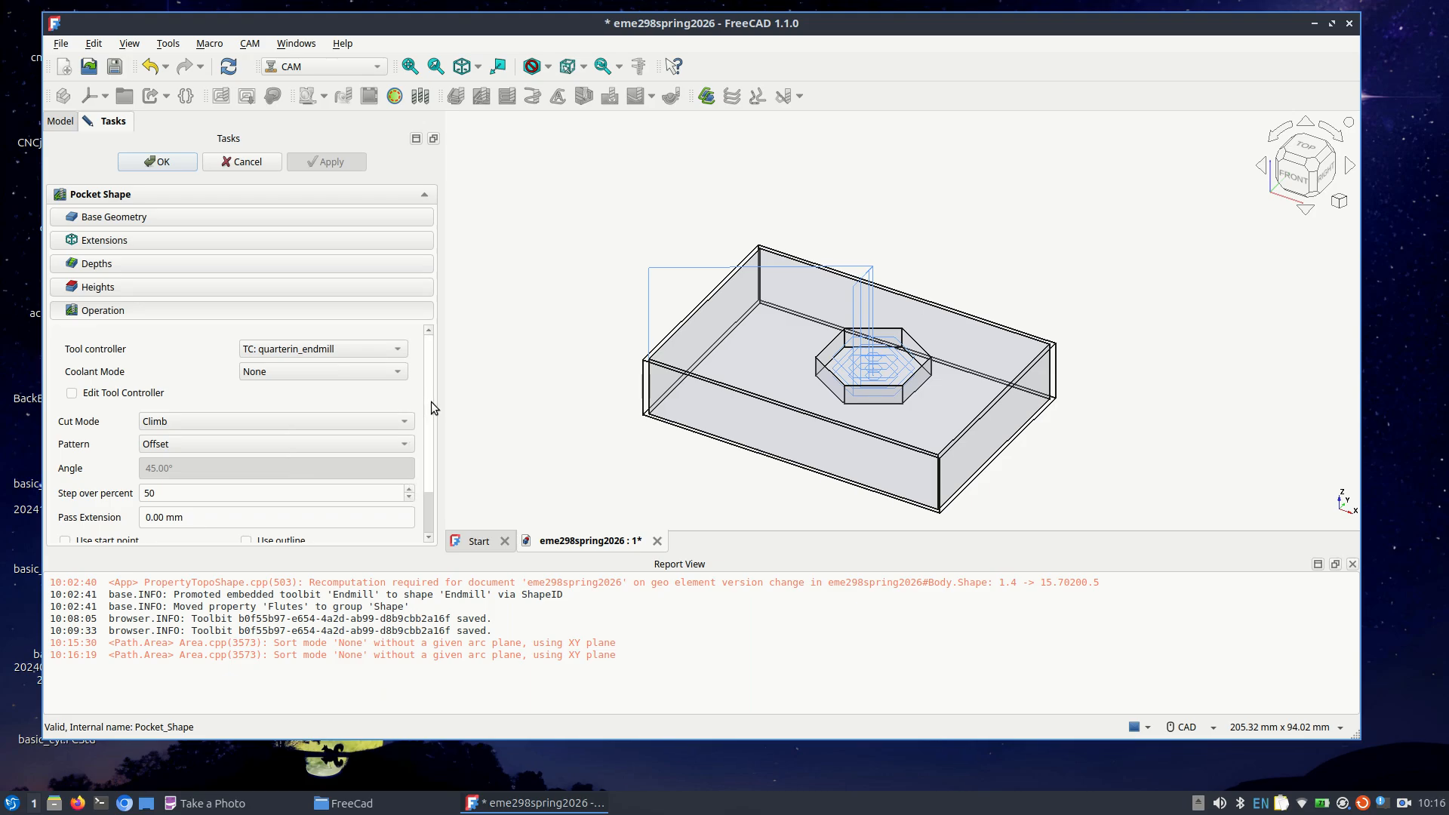
pyautogui.scroll(-2, 432, 401)
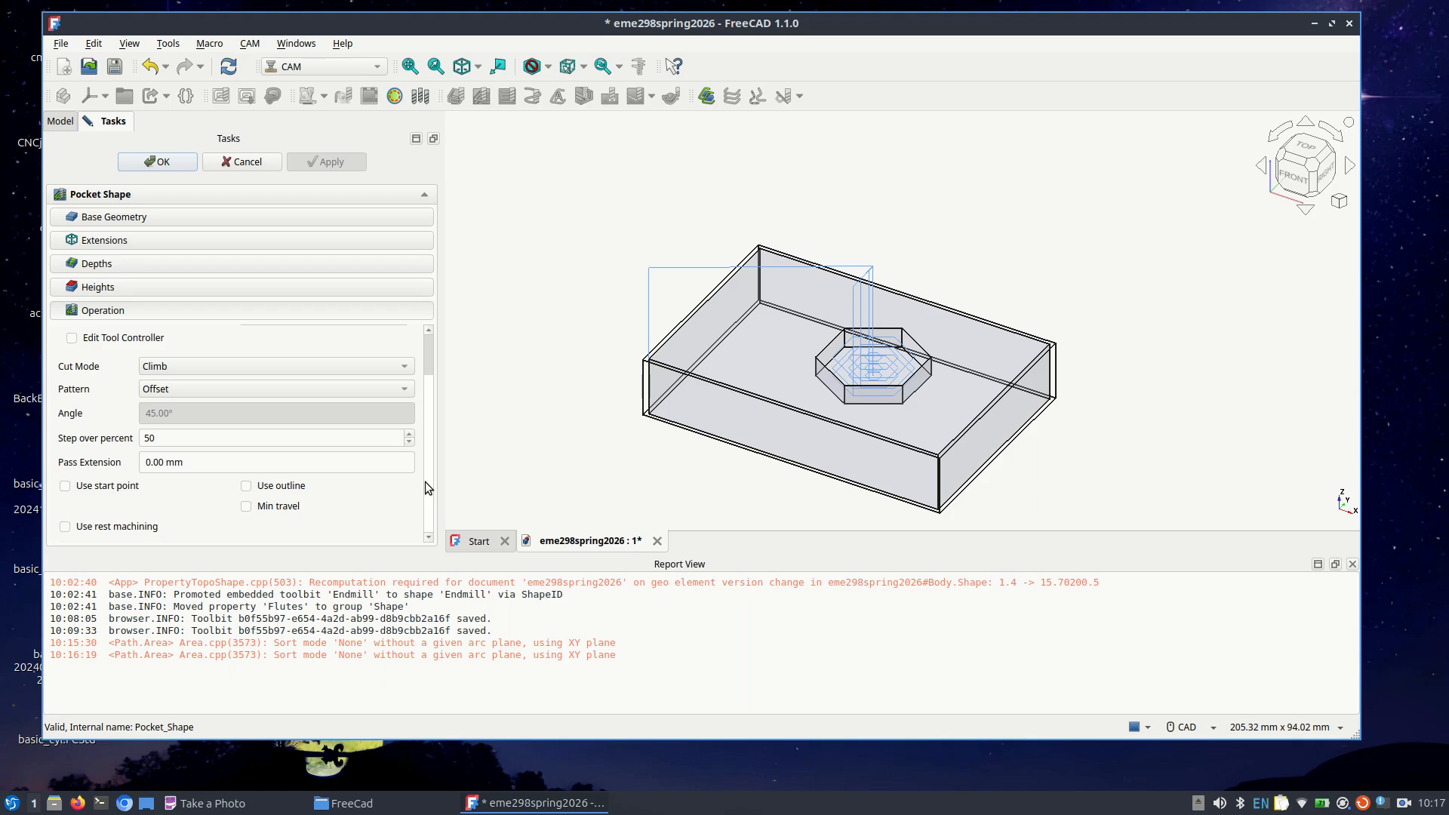
pyautogui.click(170, 171)
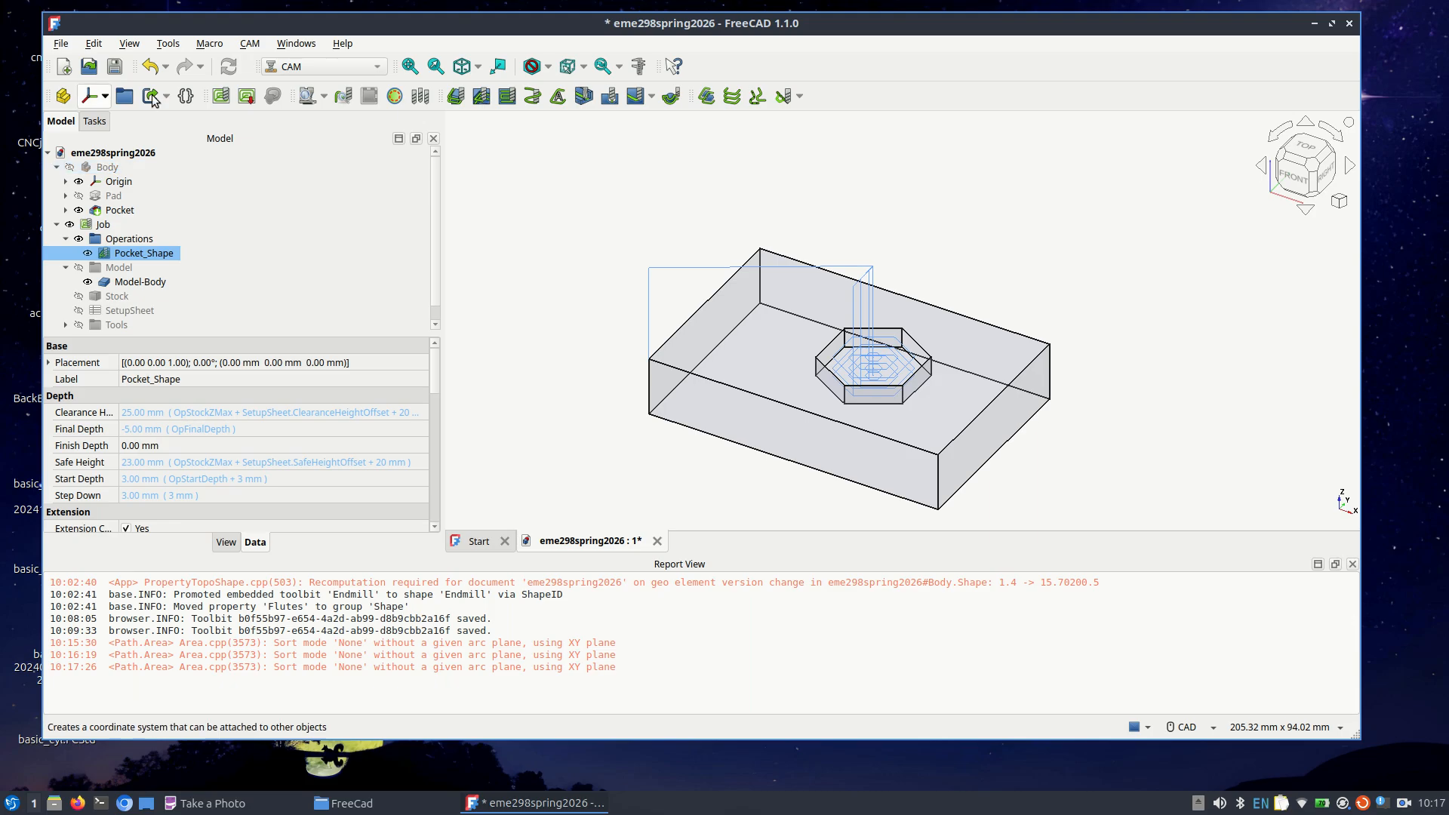
# Step: Simulate the Pocket_Shape toolpath at the lowest accuracy, then close the simulator and its settings
pyautogui.click(308, 97)
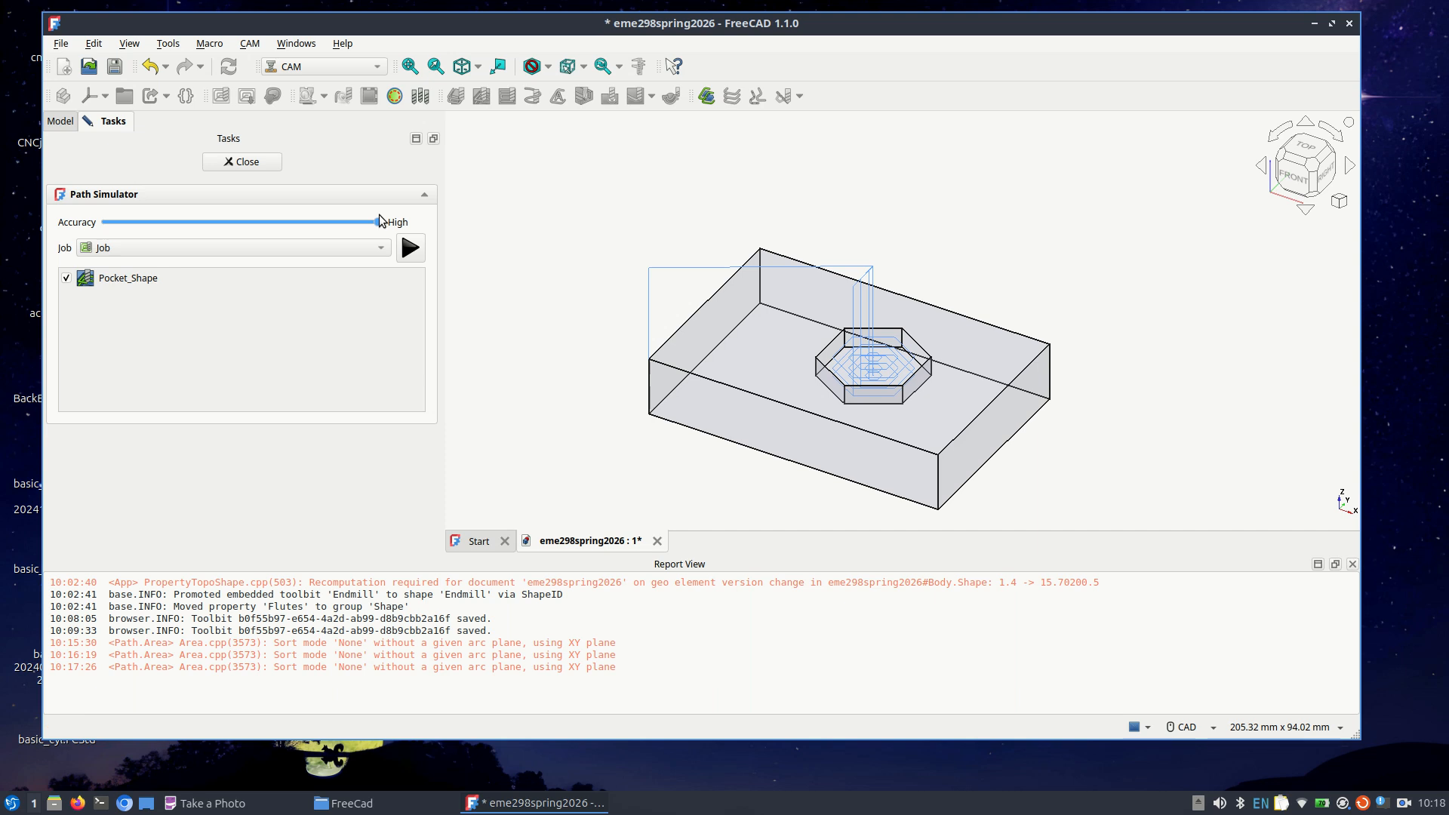
pyautogui.moveTo(376, 221); pyautogui.dragTo(116, 207)
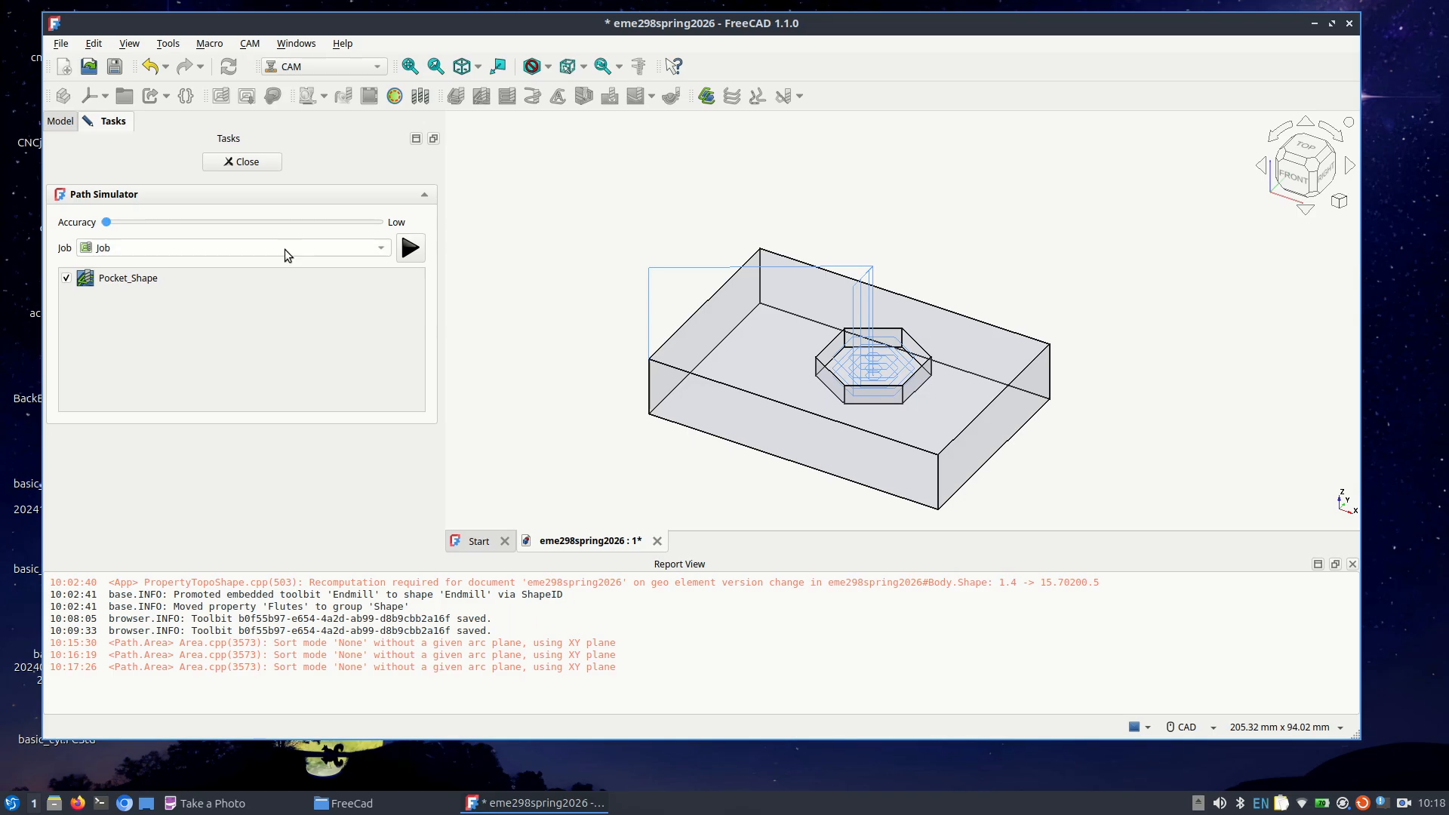
pyautogui.click(409, 249)
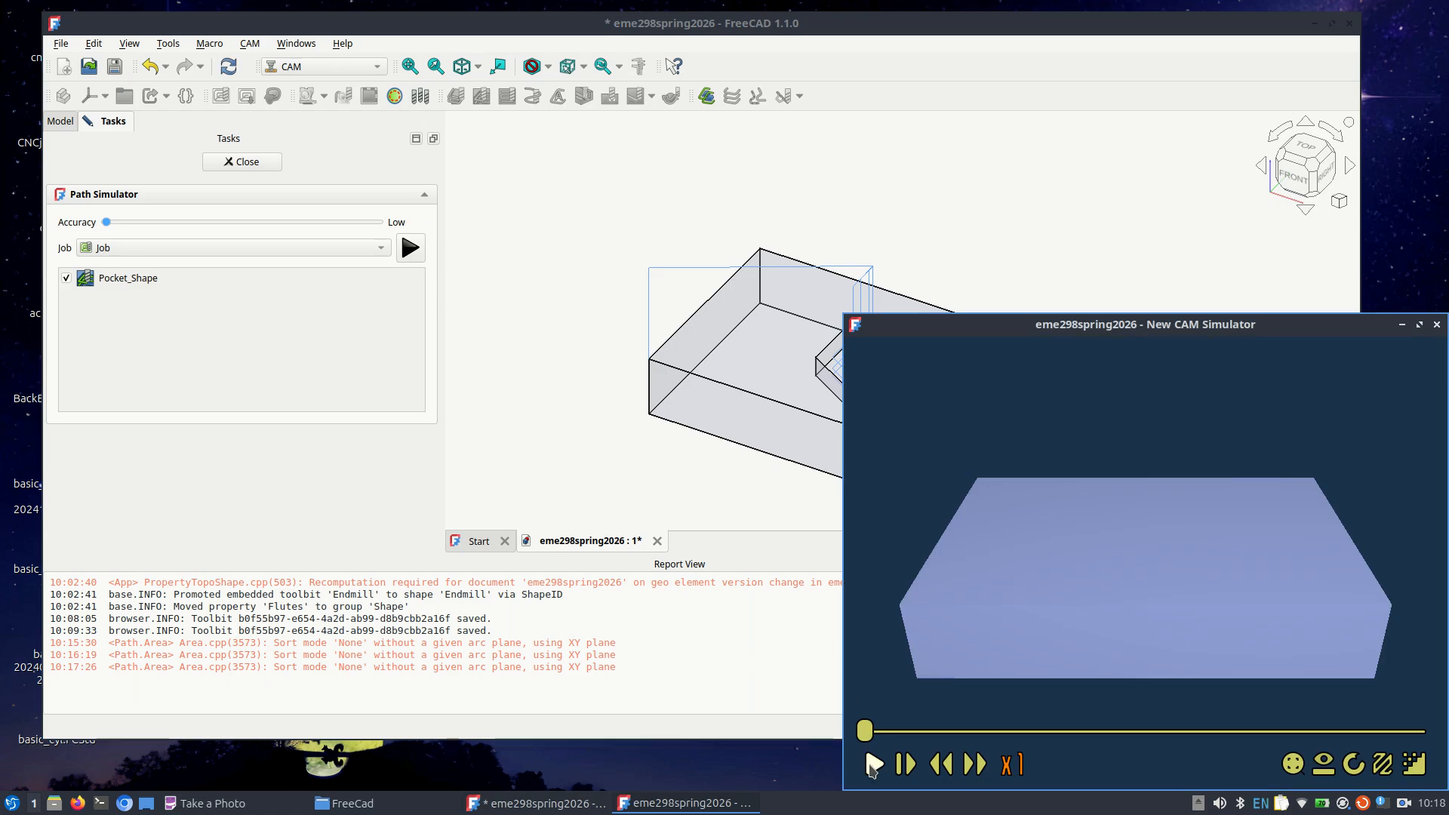
pyautogui.click(873, 765)
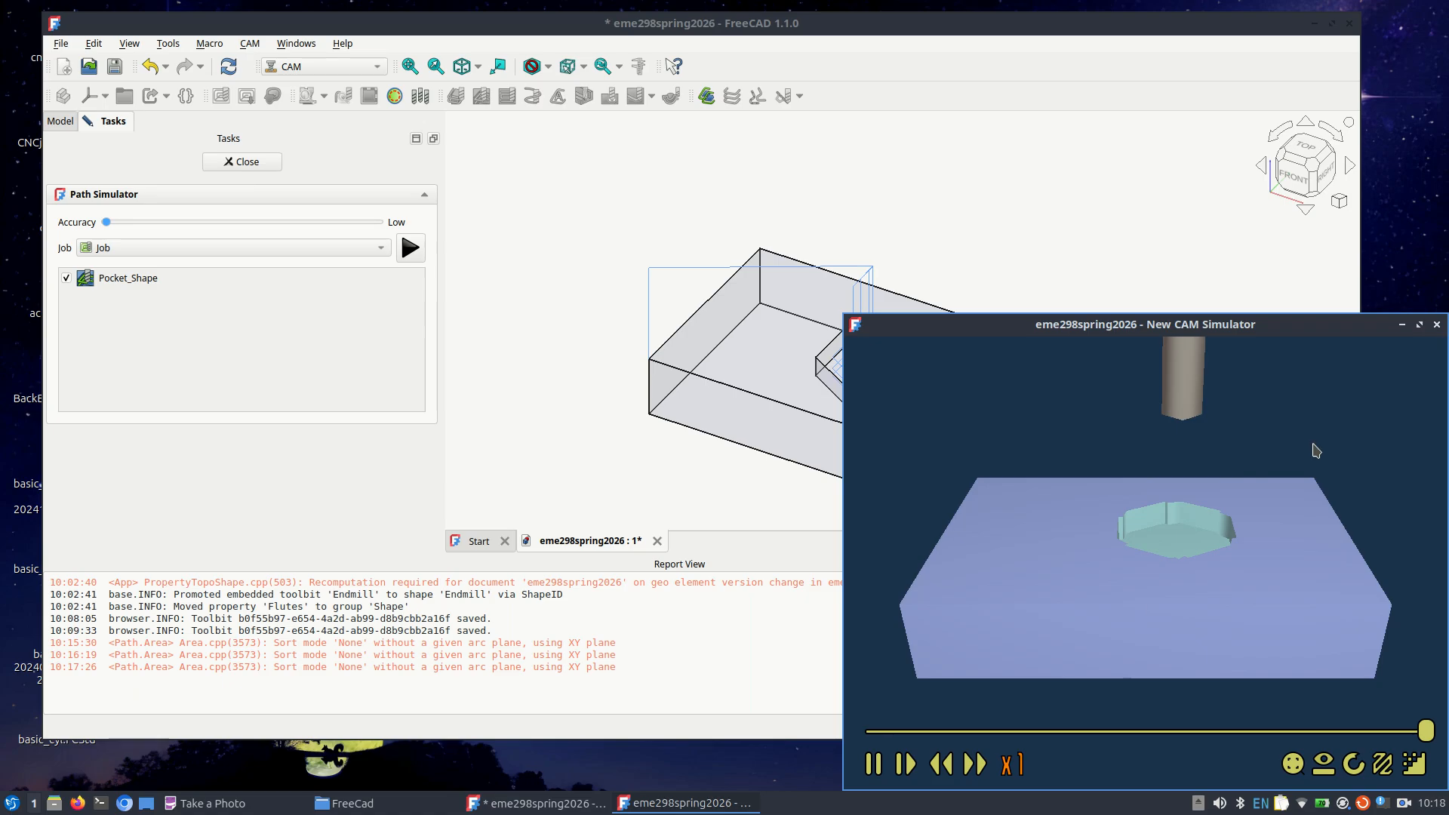
pyautogui.click(1436, 326)
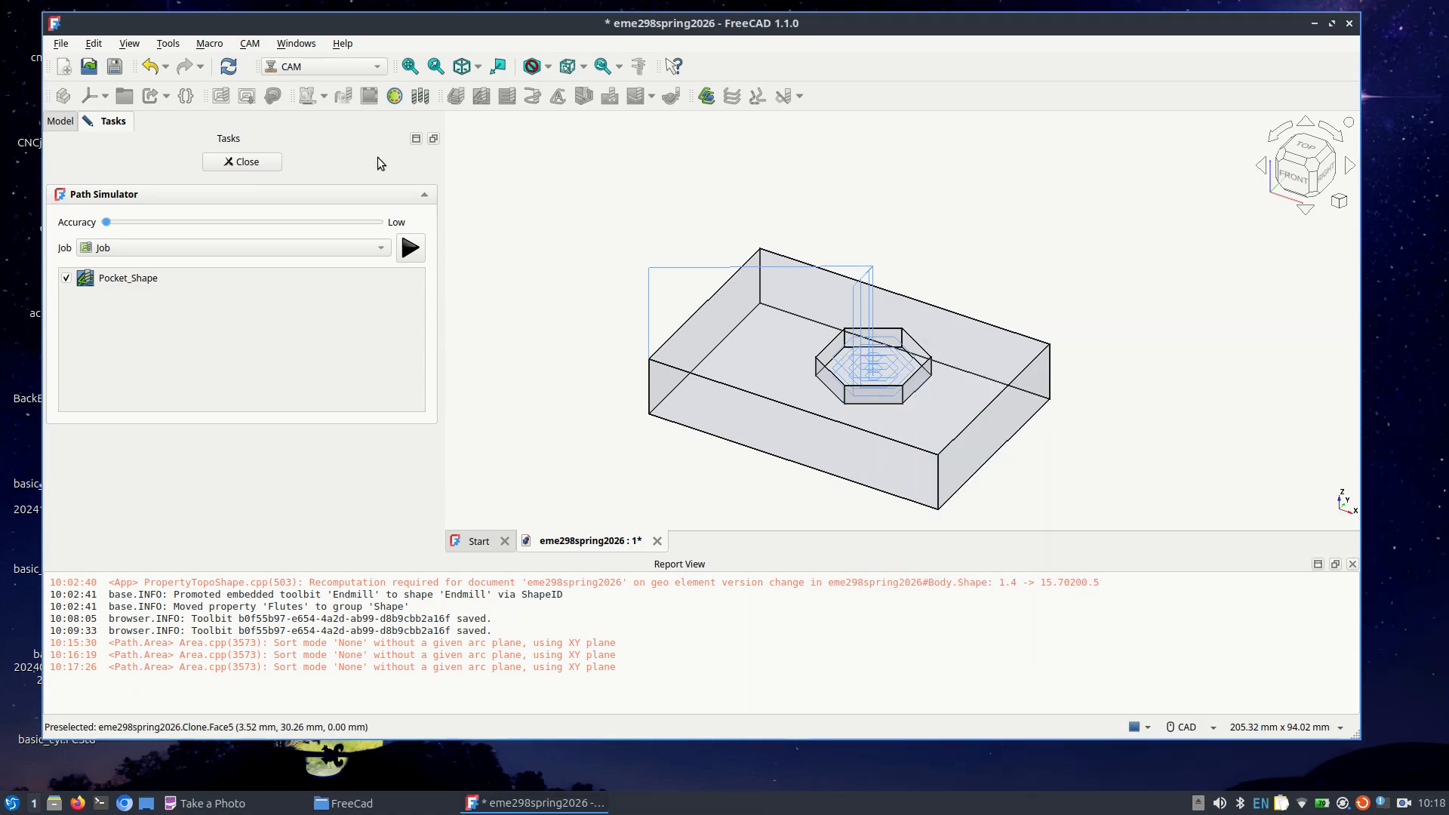
pyautogui.click(254, 164)
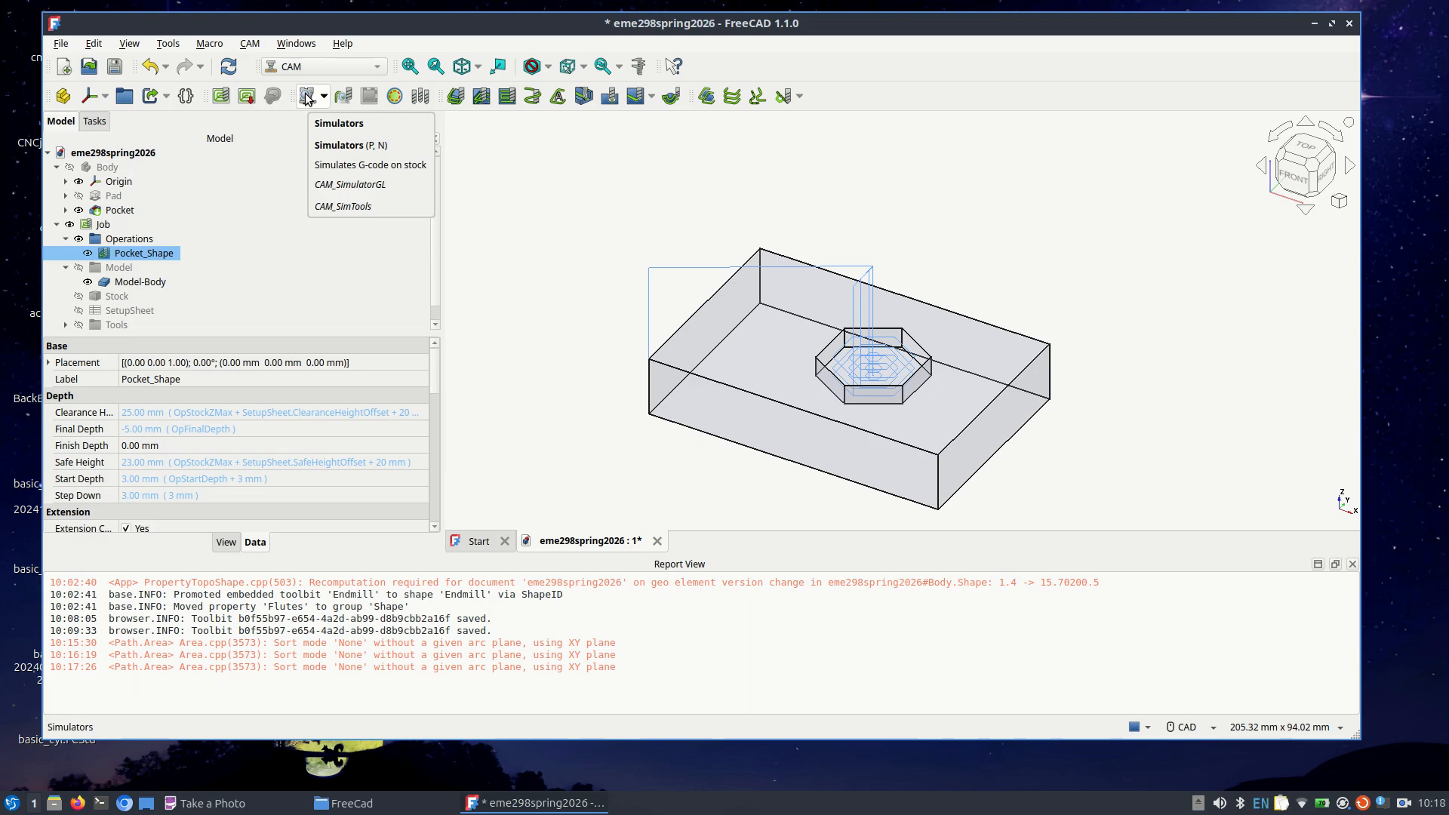
# Step: Simulate the Pocket_Shape toolpath at high accuracy, pause partway, advance it to the end, then close the simulator and its settings
pyautogui.click(307, 99)
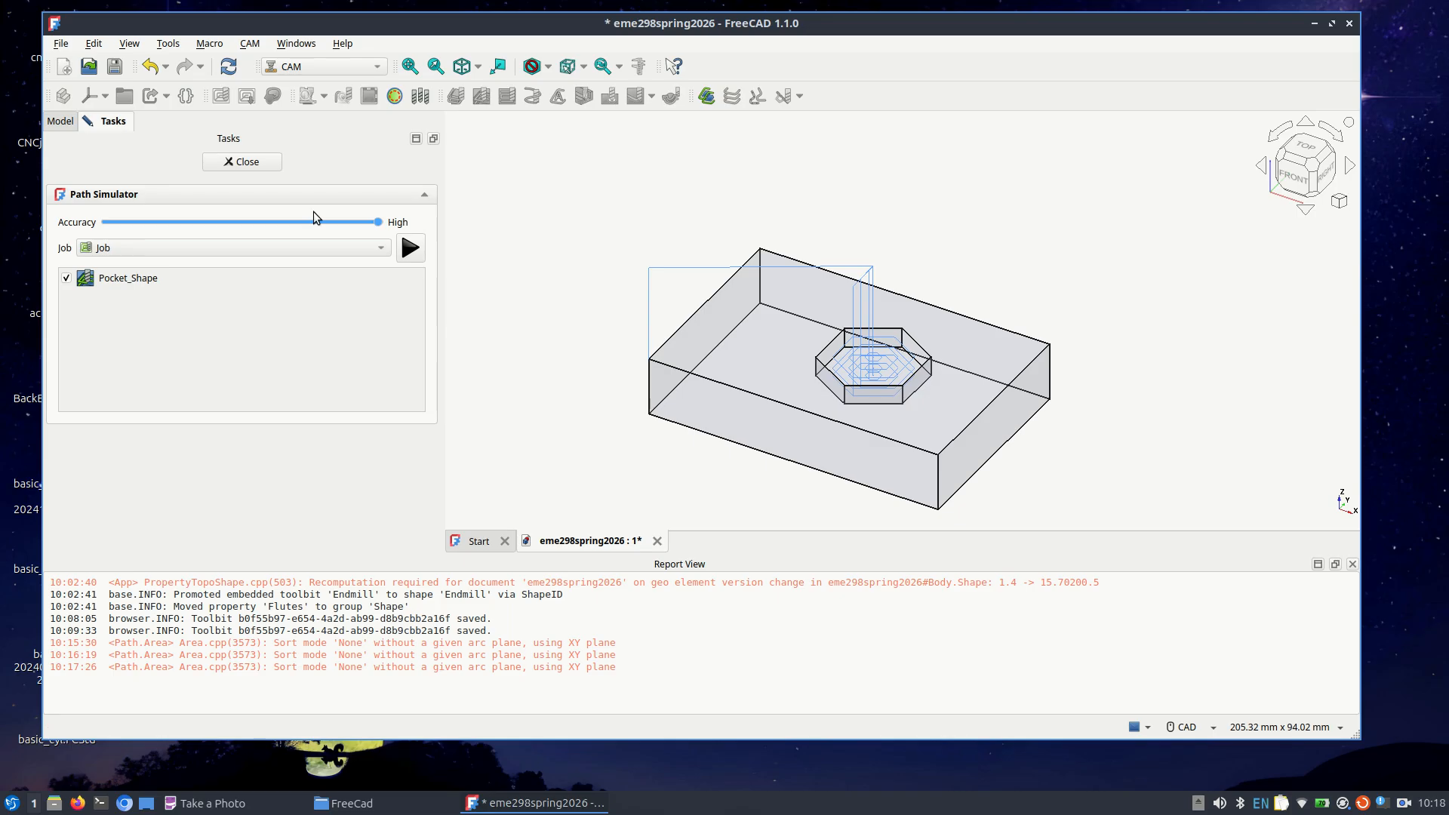
pyautogui.click(408, 248)
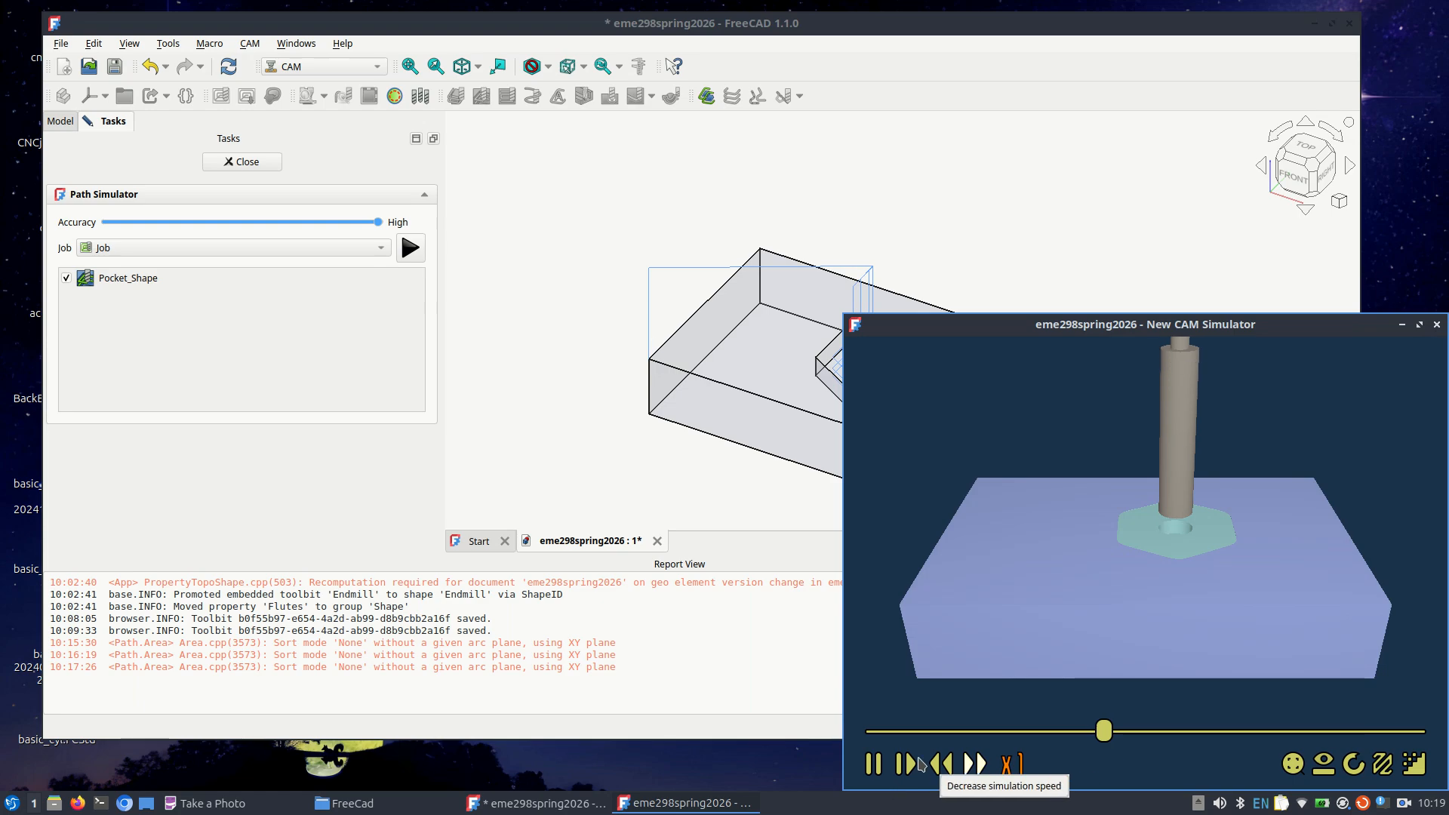
pyautogui.click(873, 764)
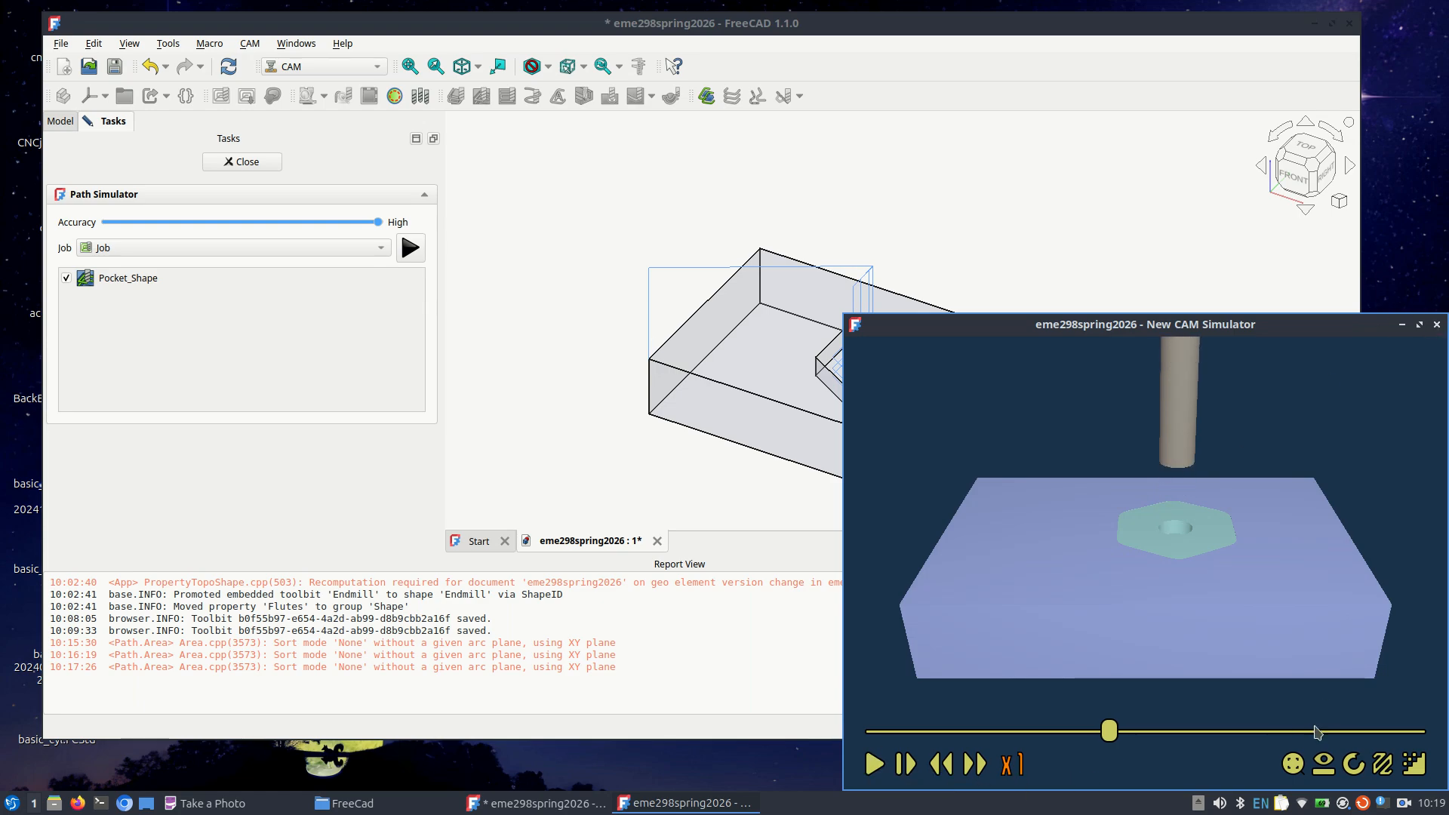
pyautogui.moveTo(1110, 734); pyautogui.dragTo(1176, 702, button='middle')
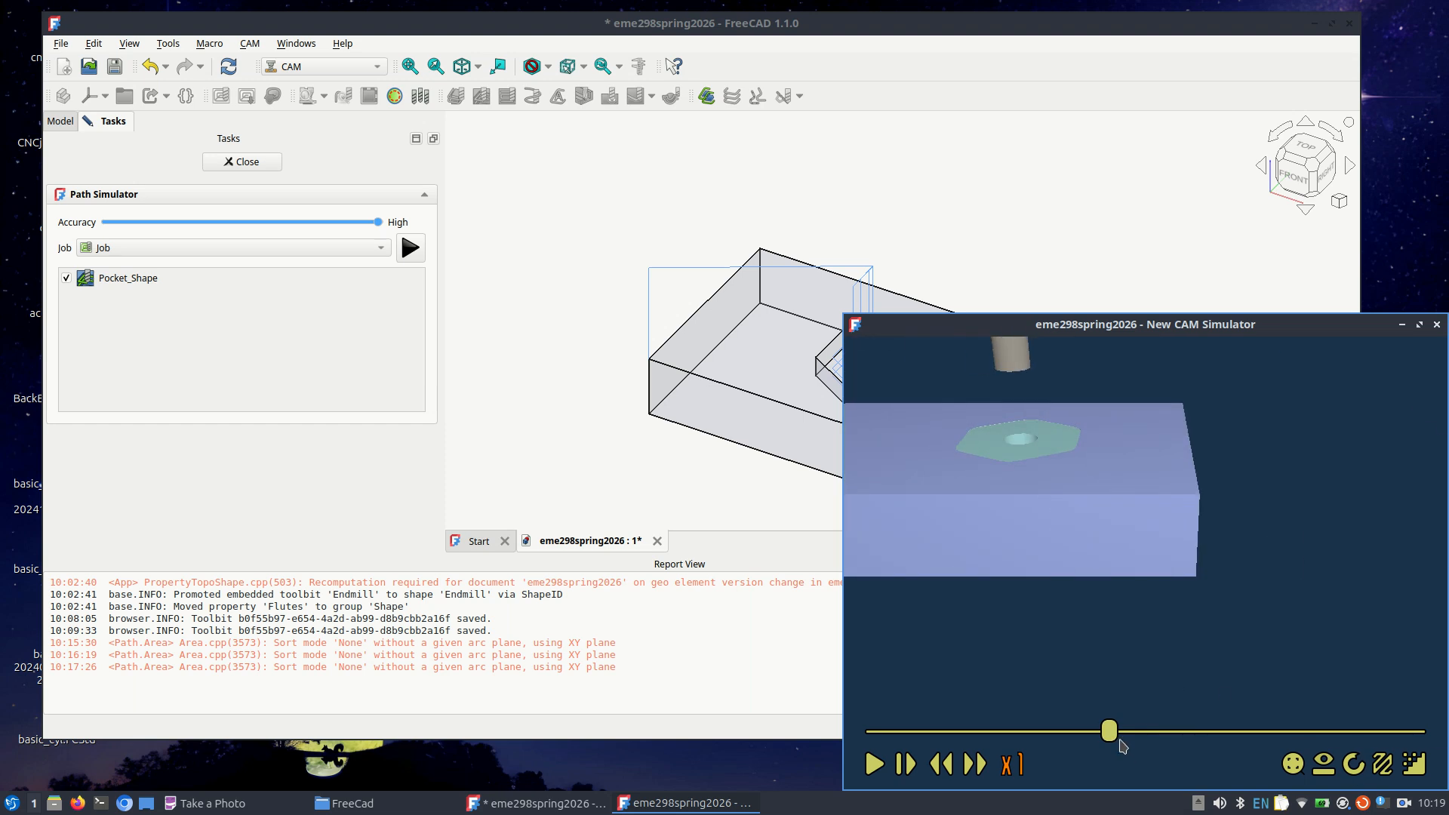
pyautogui.moveTo(1110, 731); pyautogui.dragTo(1267, 741)
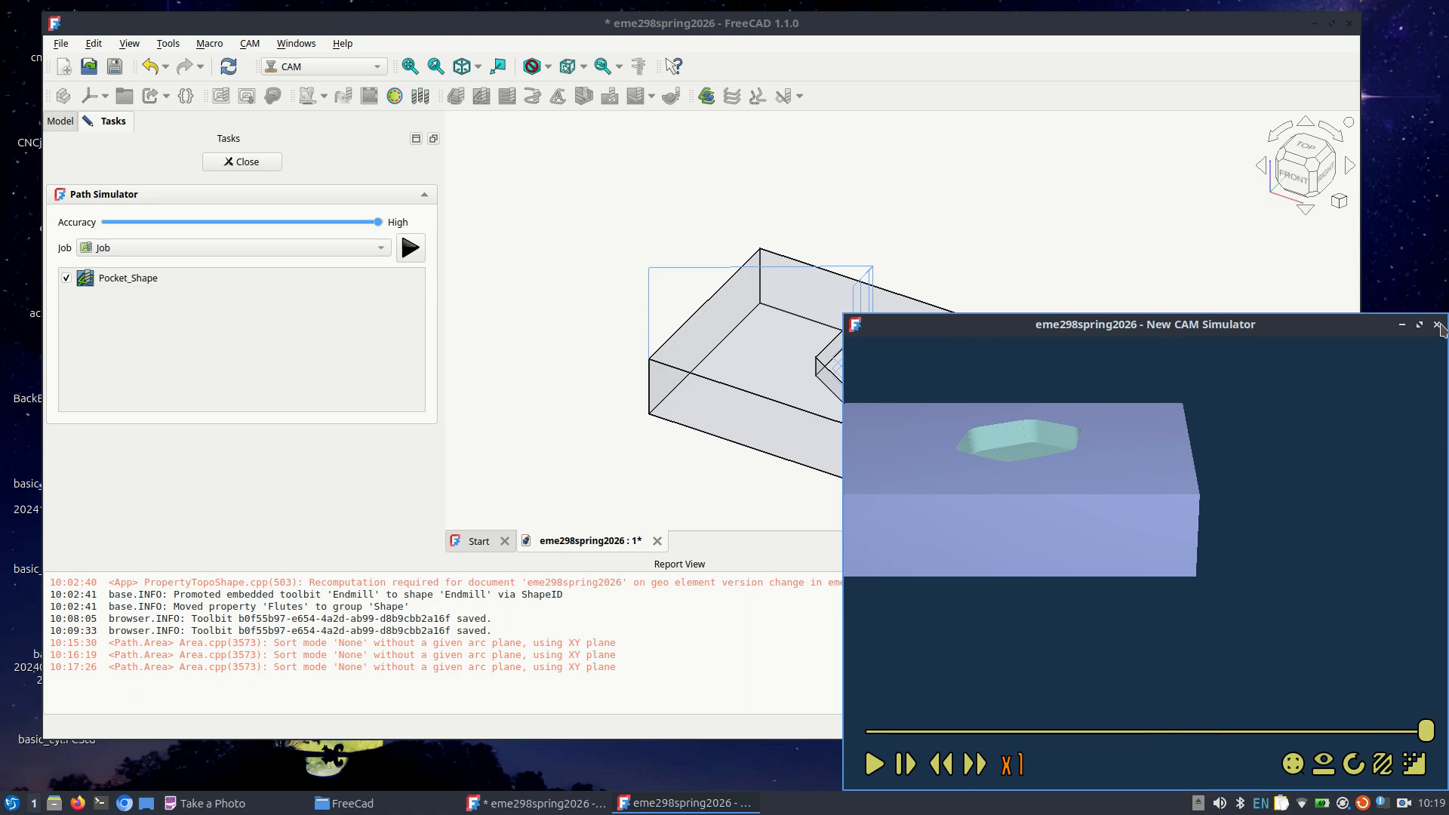
pyautogui.click(265, 161)
pyautogui.click(1437, 325)
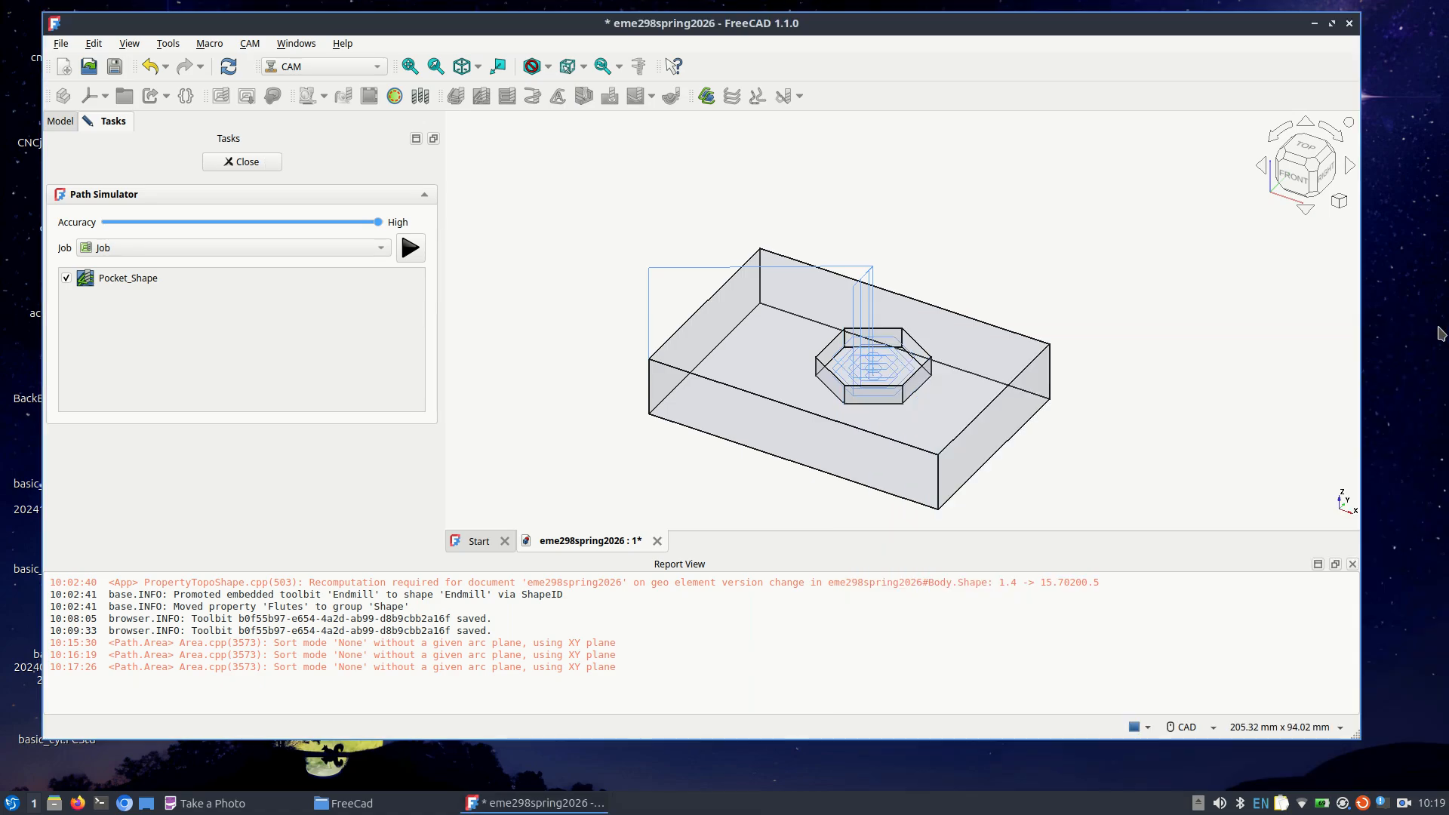
pyautogui.click(260, 162)
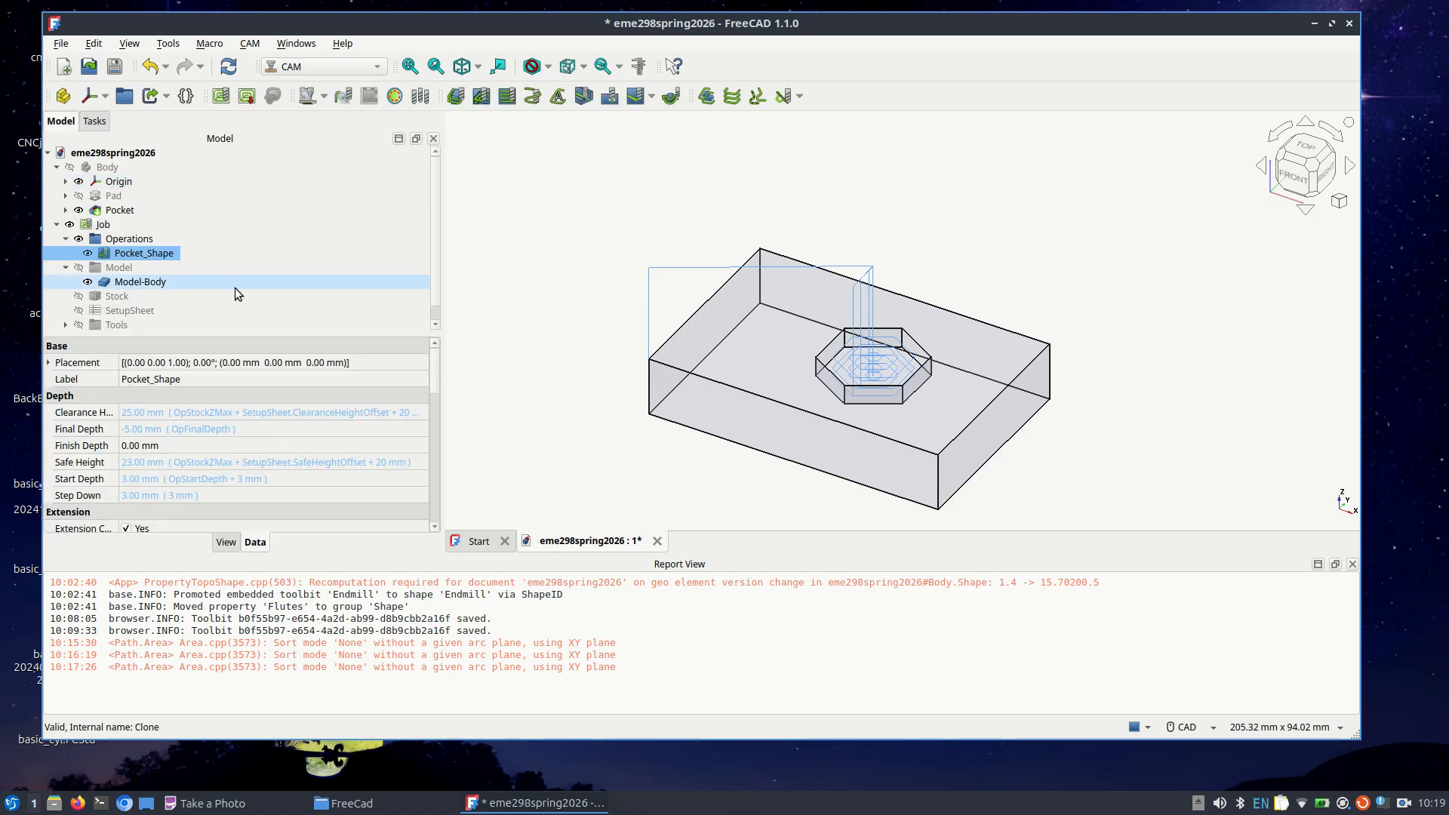
# Step: Change the Pocket_Shape operation's pattern to ZigZag, apply it, and accept the operation
pyautogui.click(67, 238)
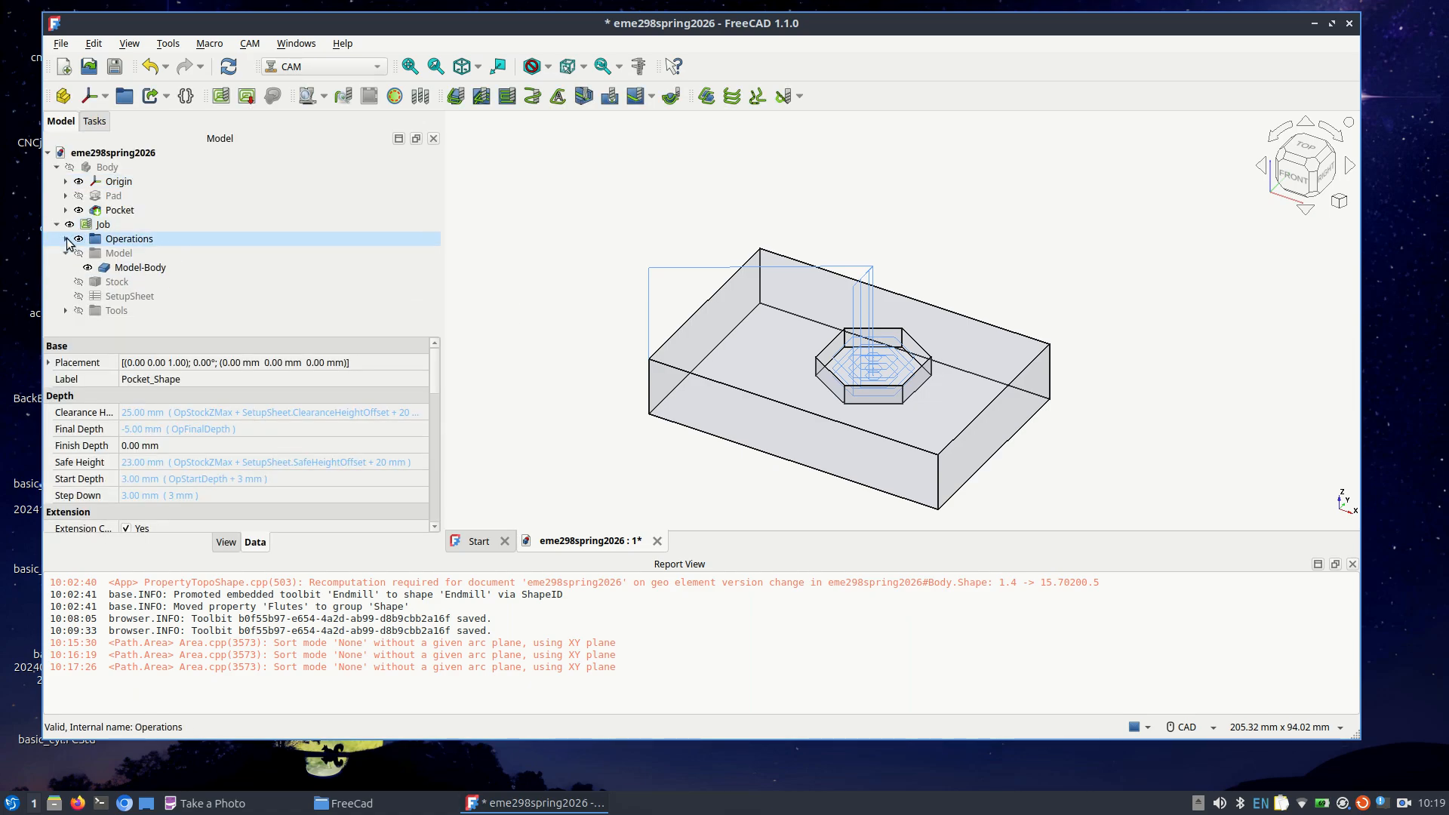
pyautogui.click(67, 238)
pyautogui.click(138, 253)
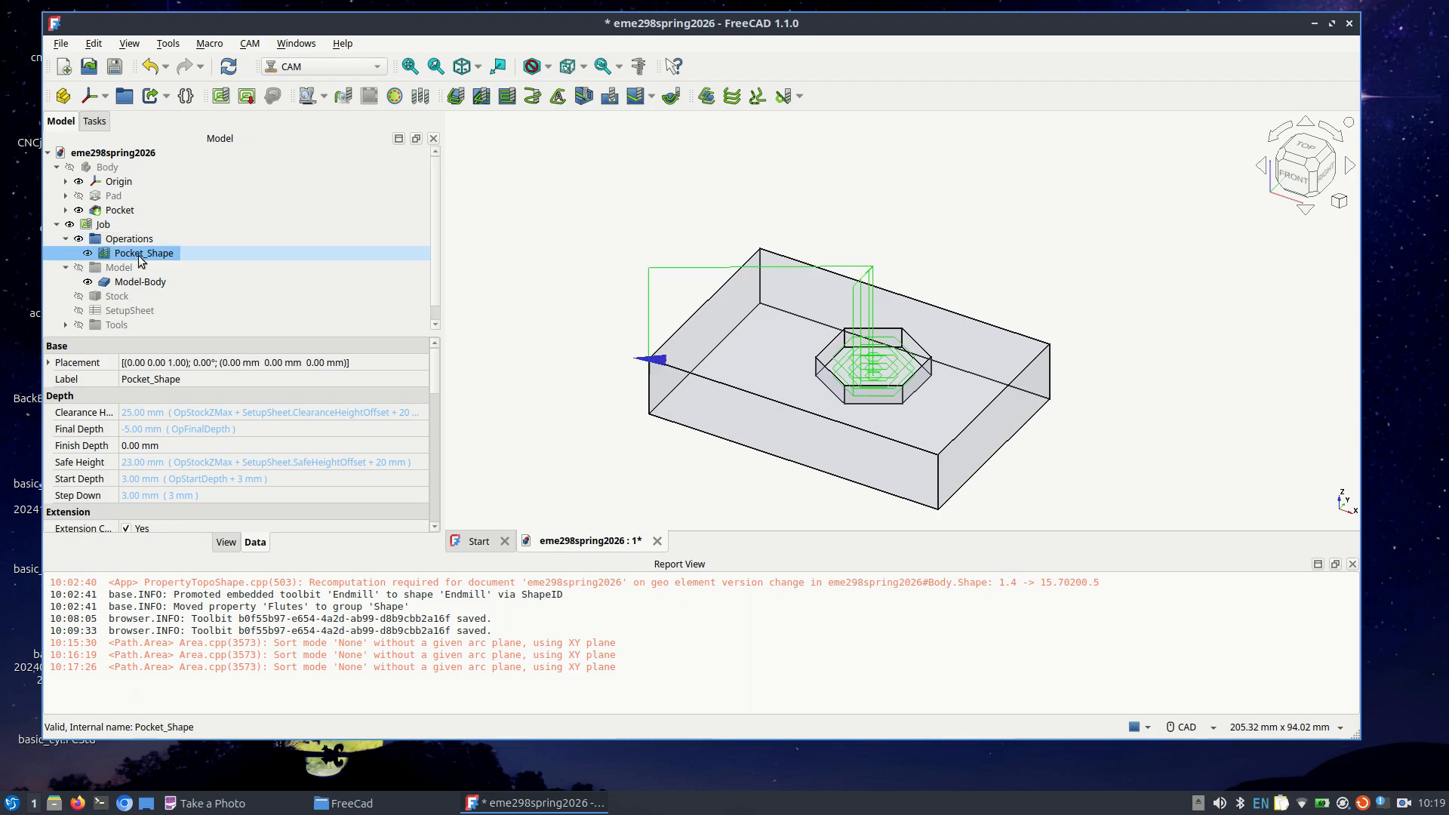
pyautogui.doubleClick(138, 256)
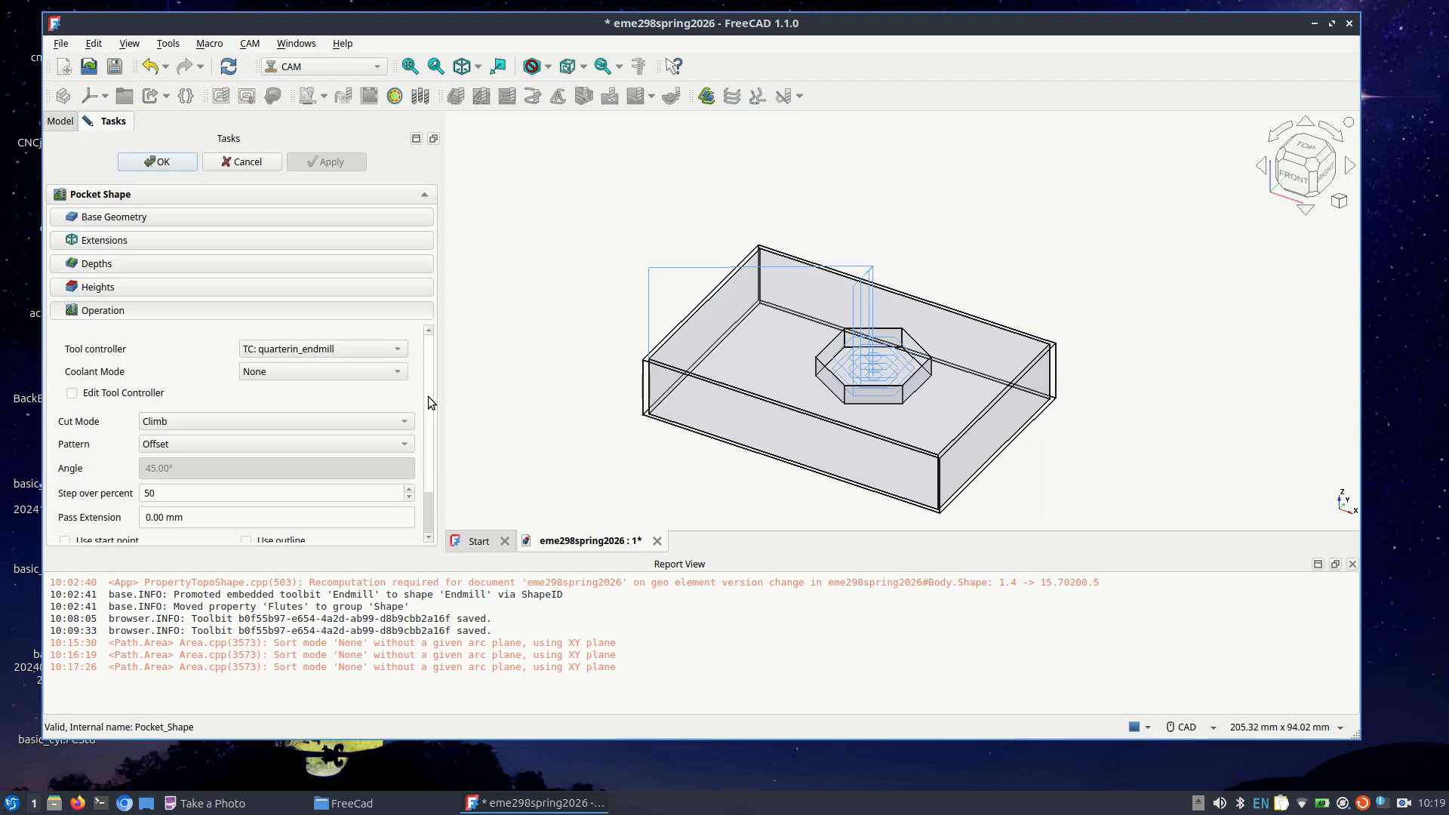
pyautogui.click(163, 447)
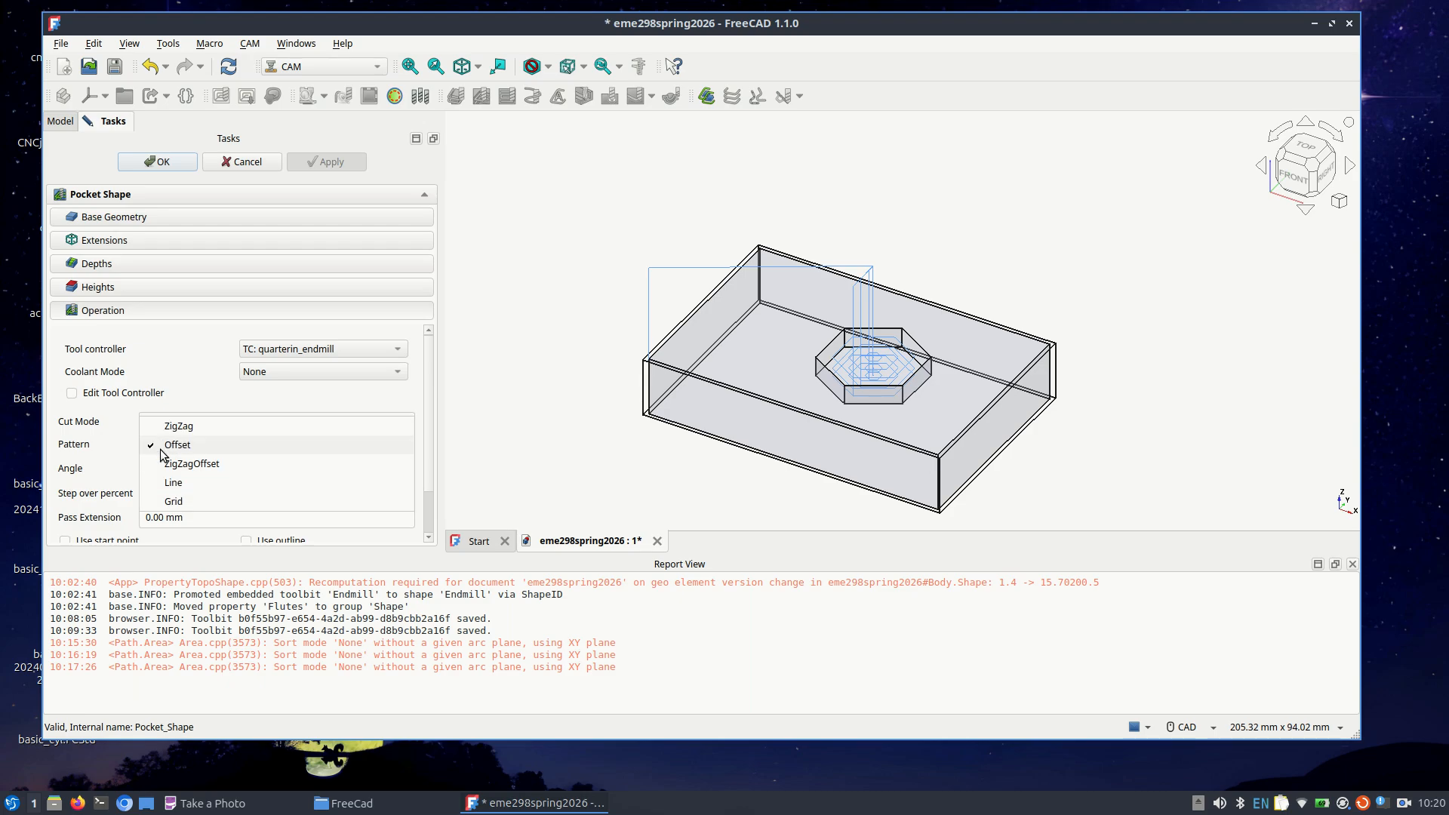
pyautogui.click(181, 426)
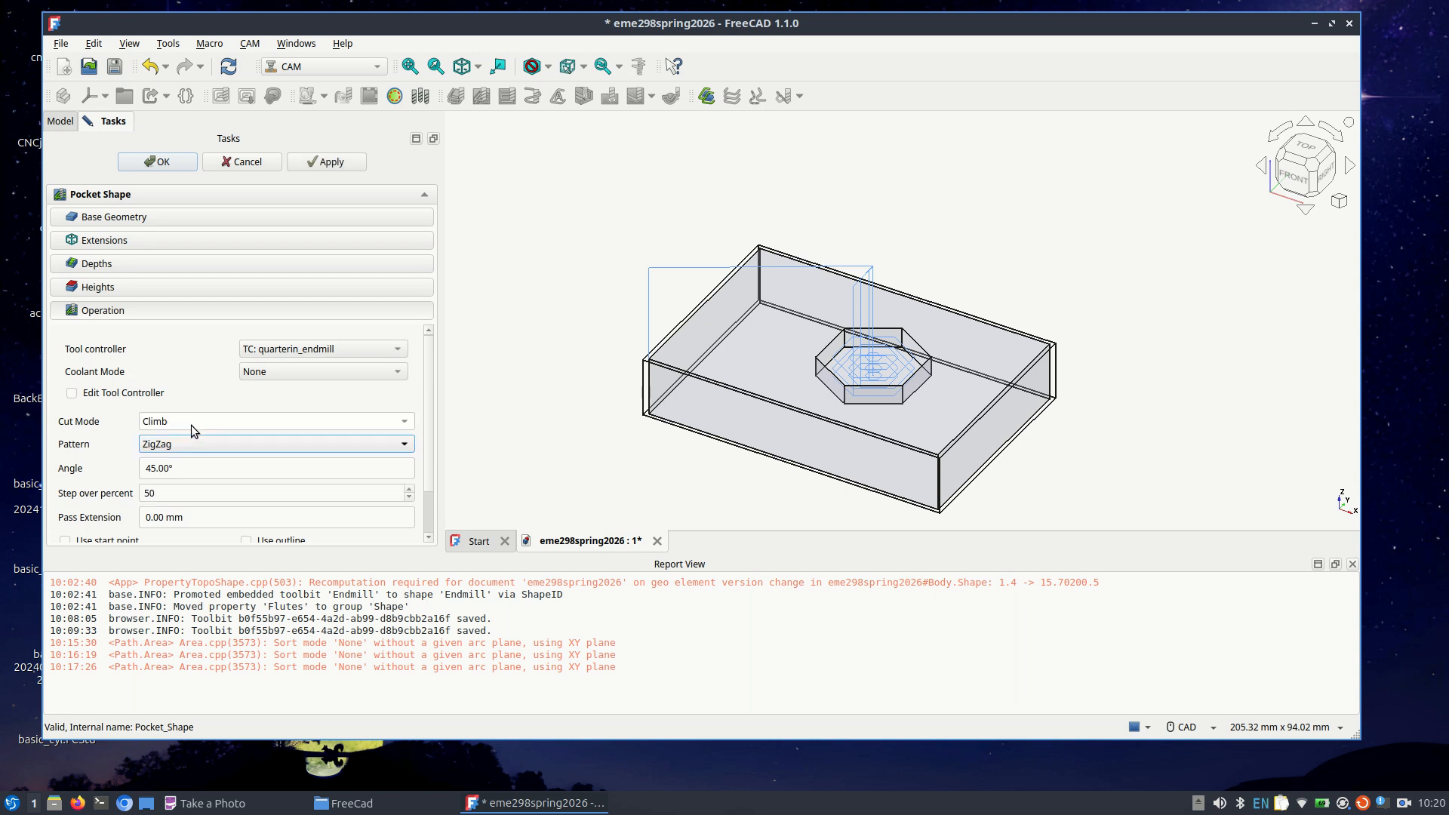
pyautogui.click(316, 165)
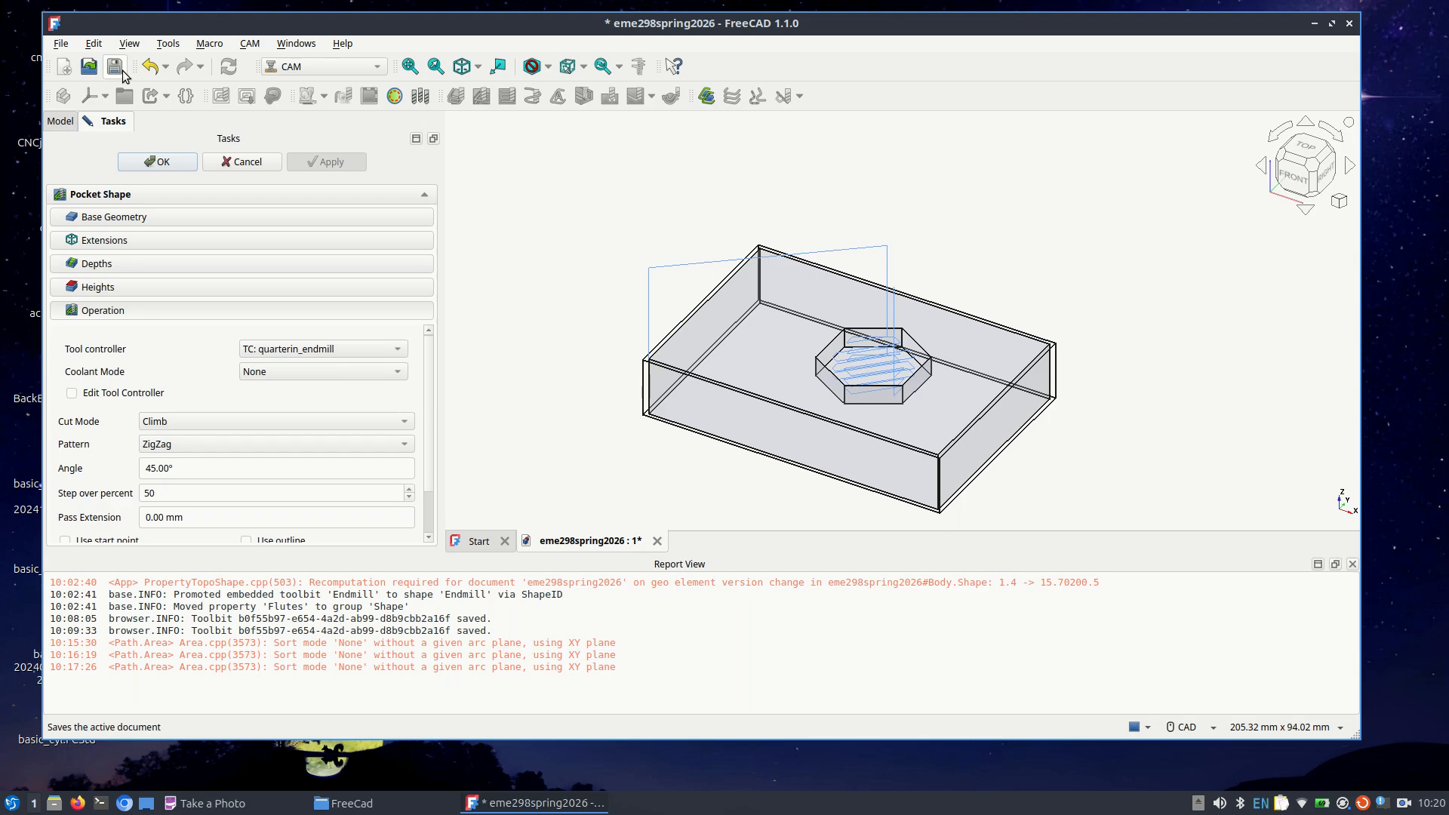
pyautogui.click(171, 160)
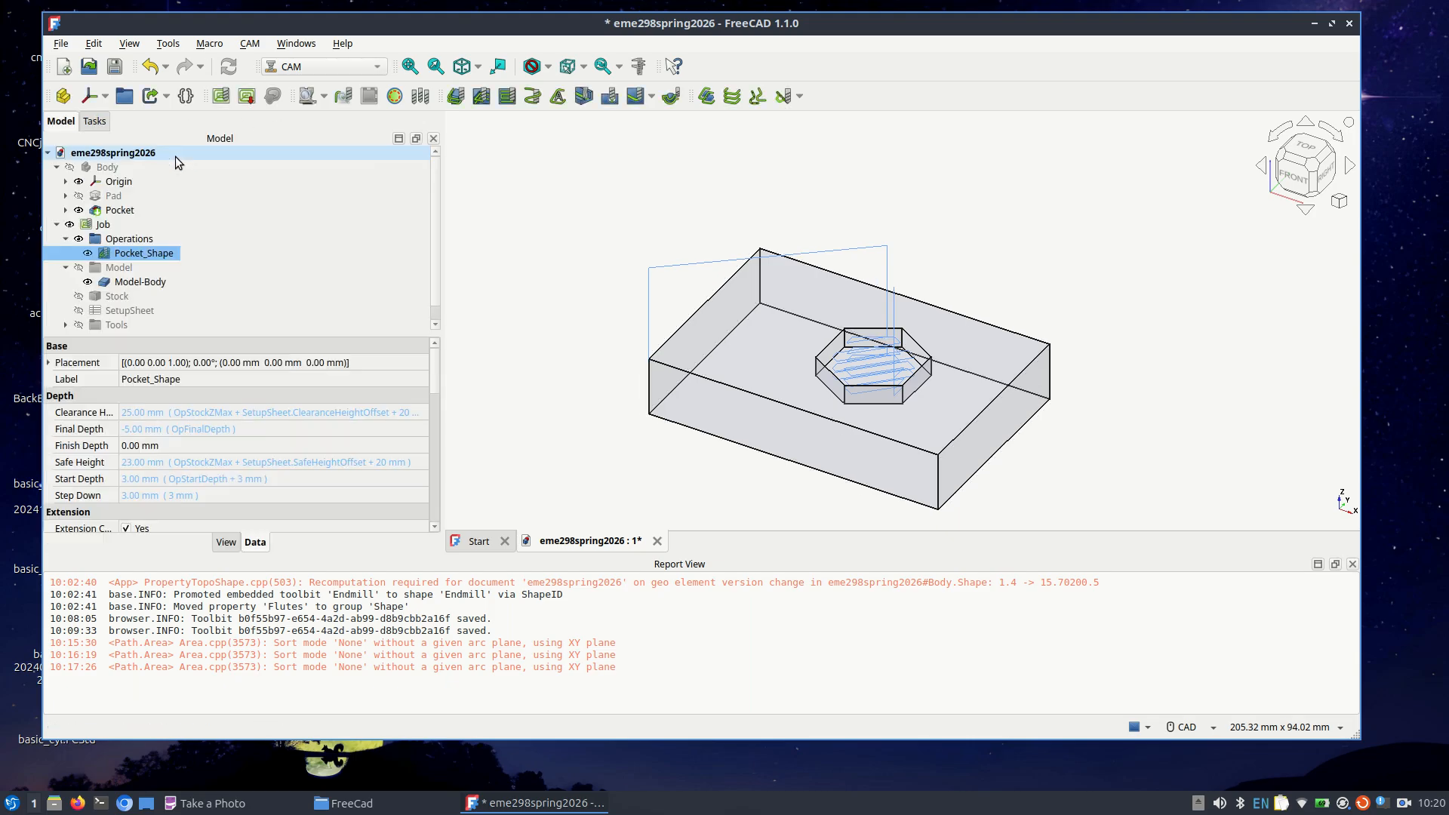
# Step: Simulate the ZigZag pocket toolpath to the end, examine the cut pocket, then close the simulator and its settings
pyautogui.click(310, 102)
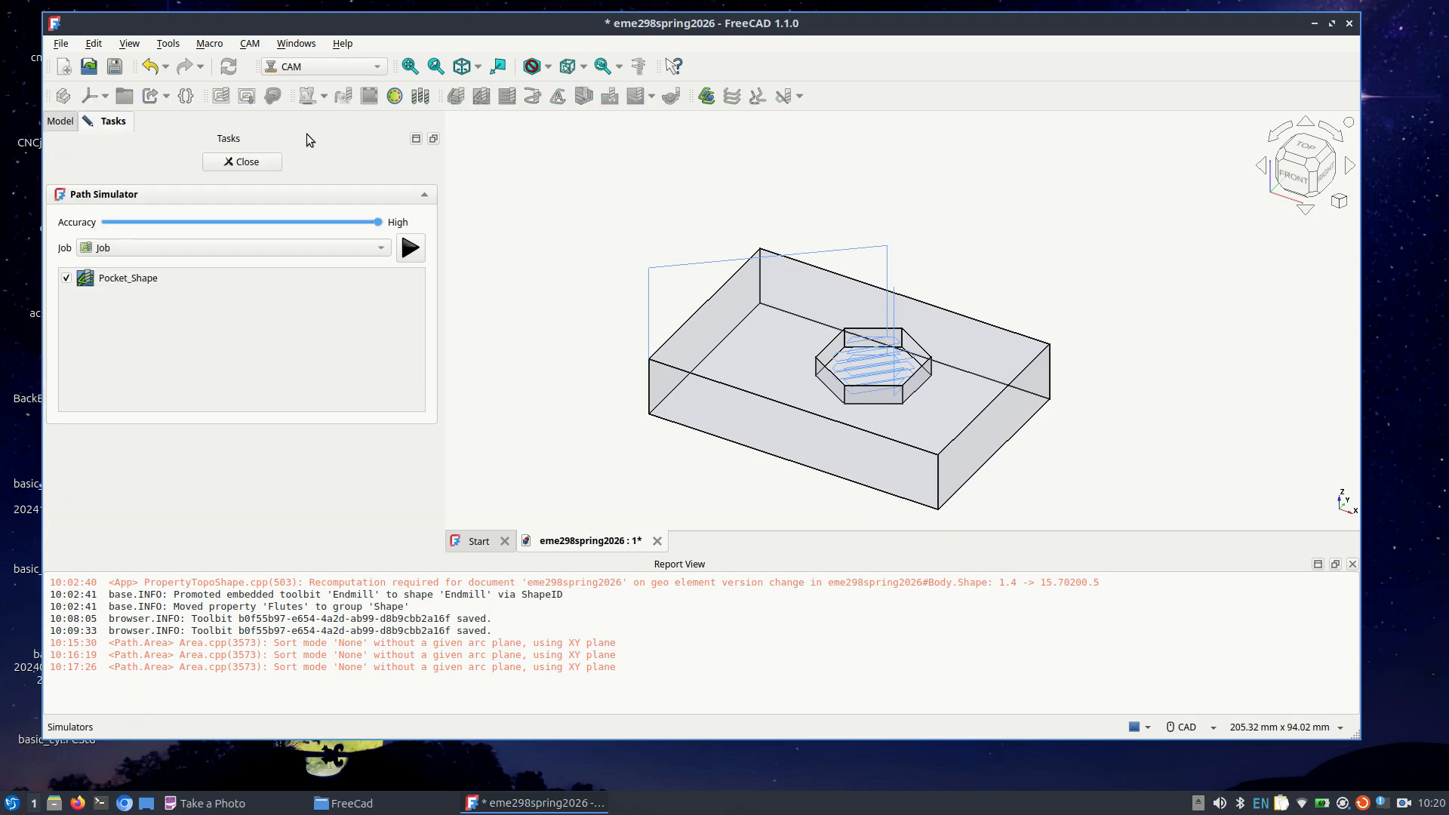
pyautogui.click(411, 248)
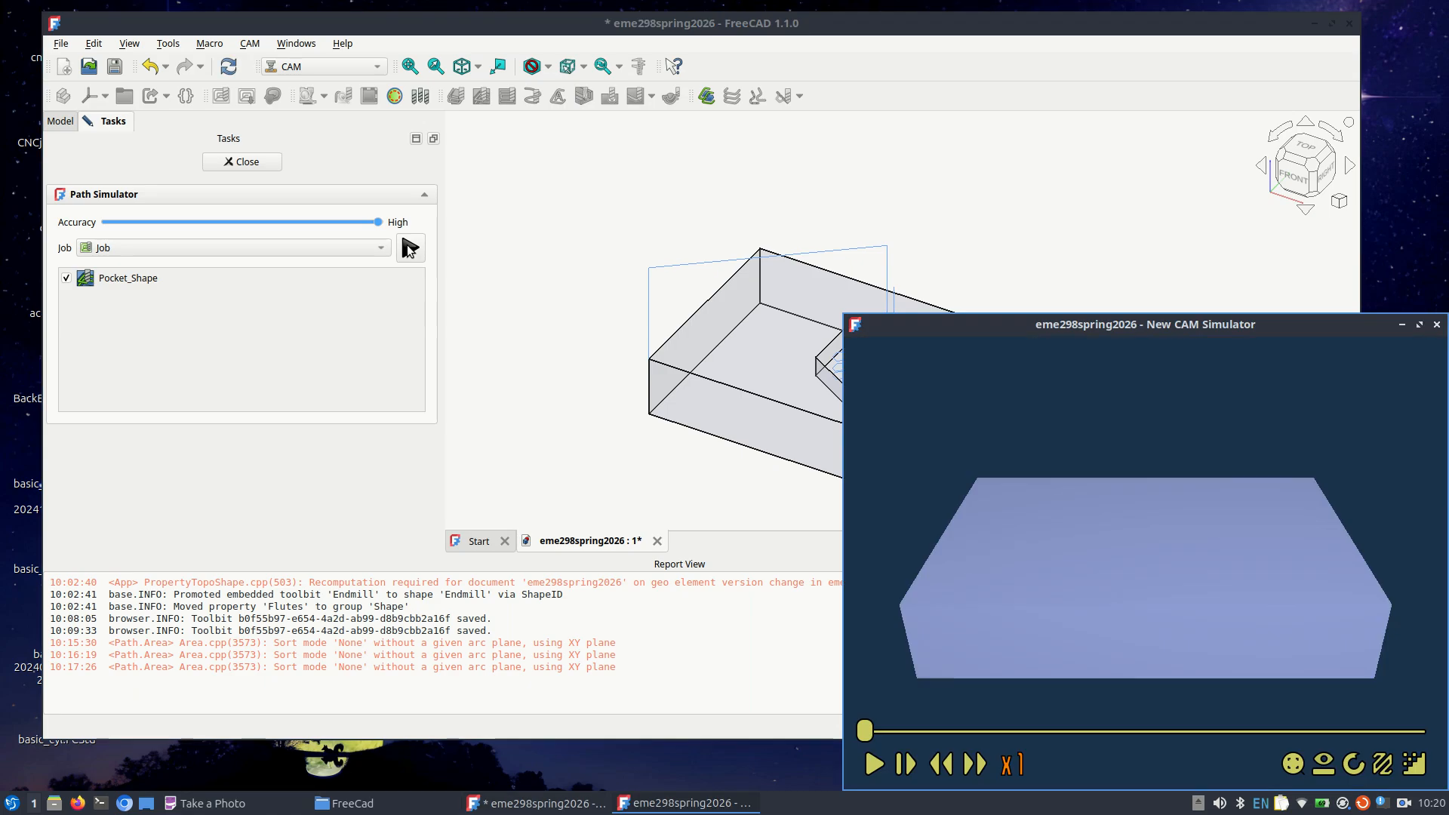
pyautogui.moveTo(1005, 323); pyautogui.dragTo(252, 77)
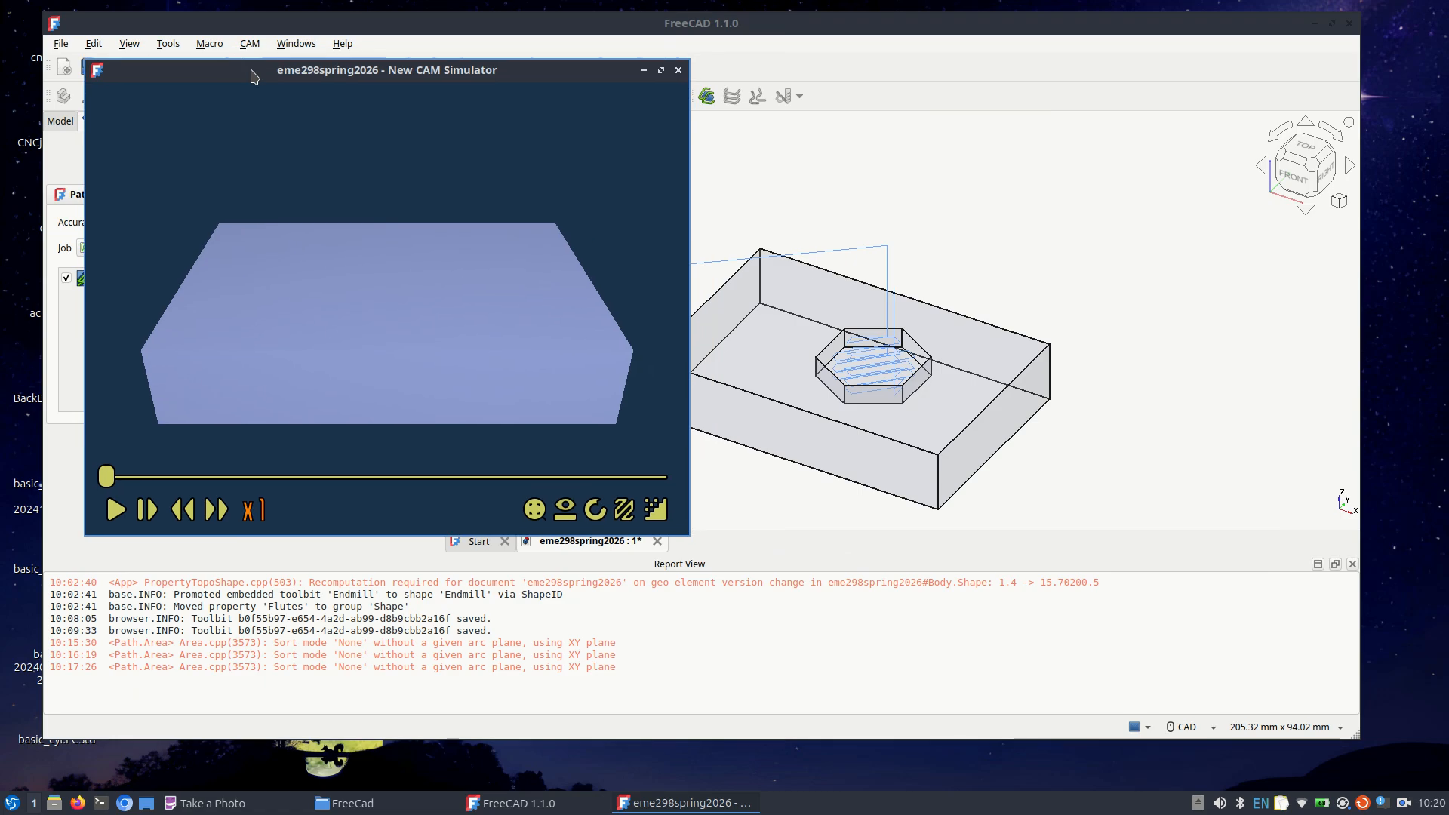
pyautogui.click(116, 510)
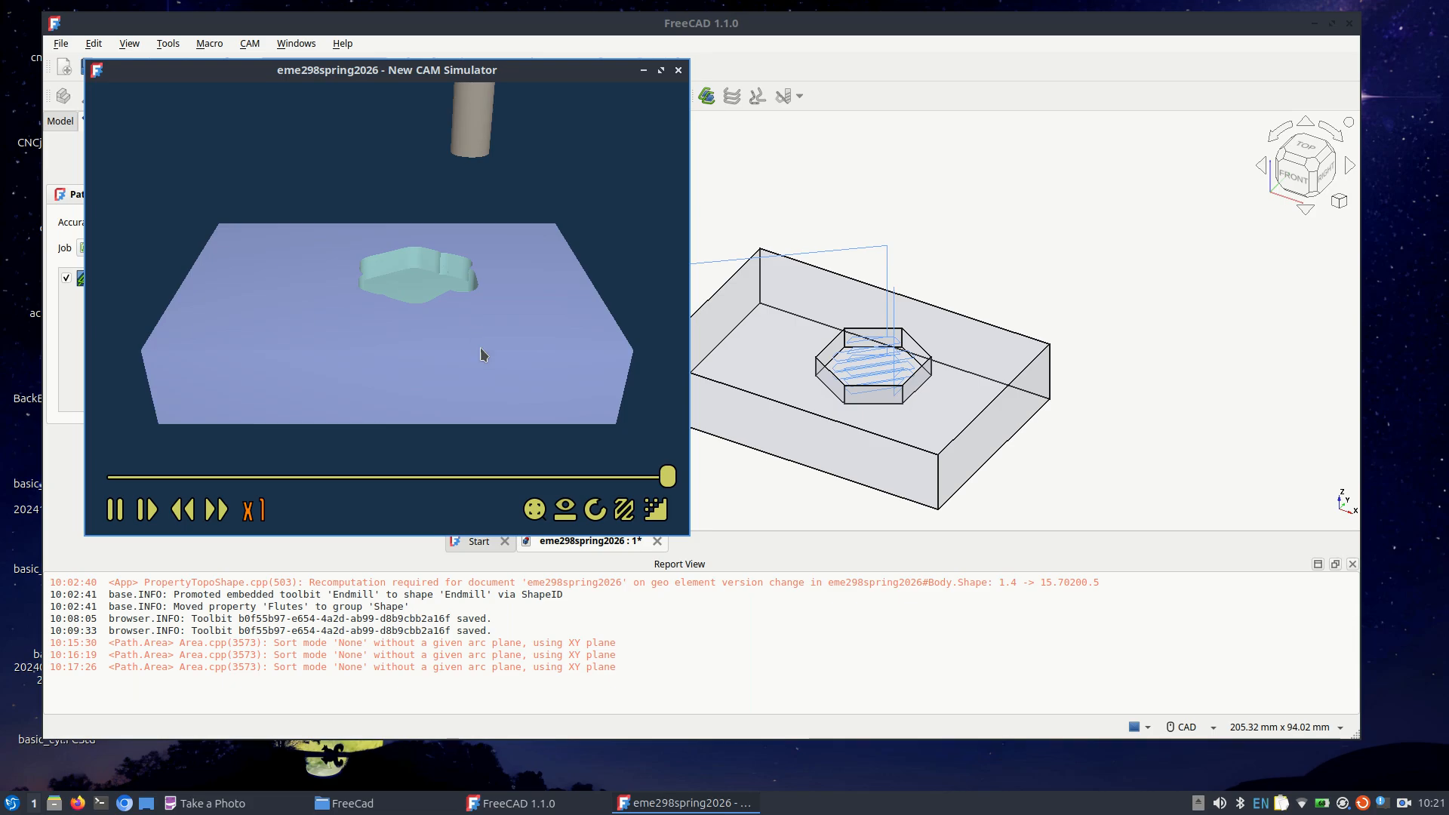
pyautogui.scroll(-5, 518, 356)
pyautogui.scroll(3, 518, 357)
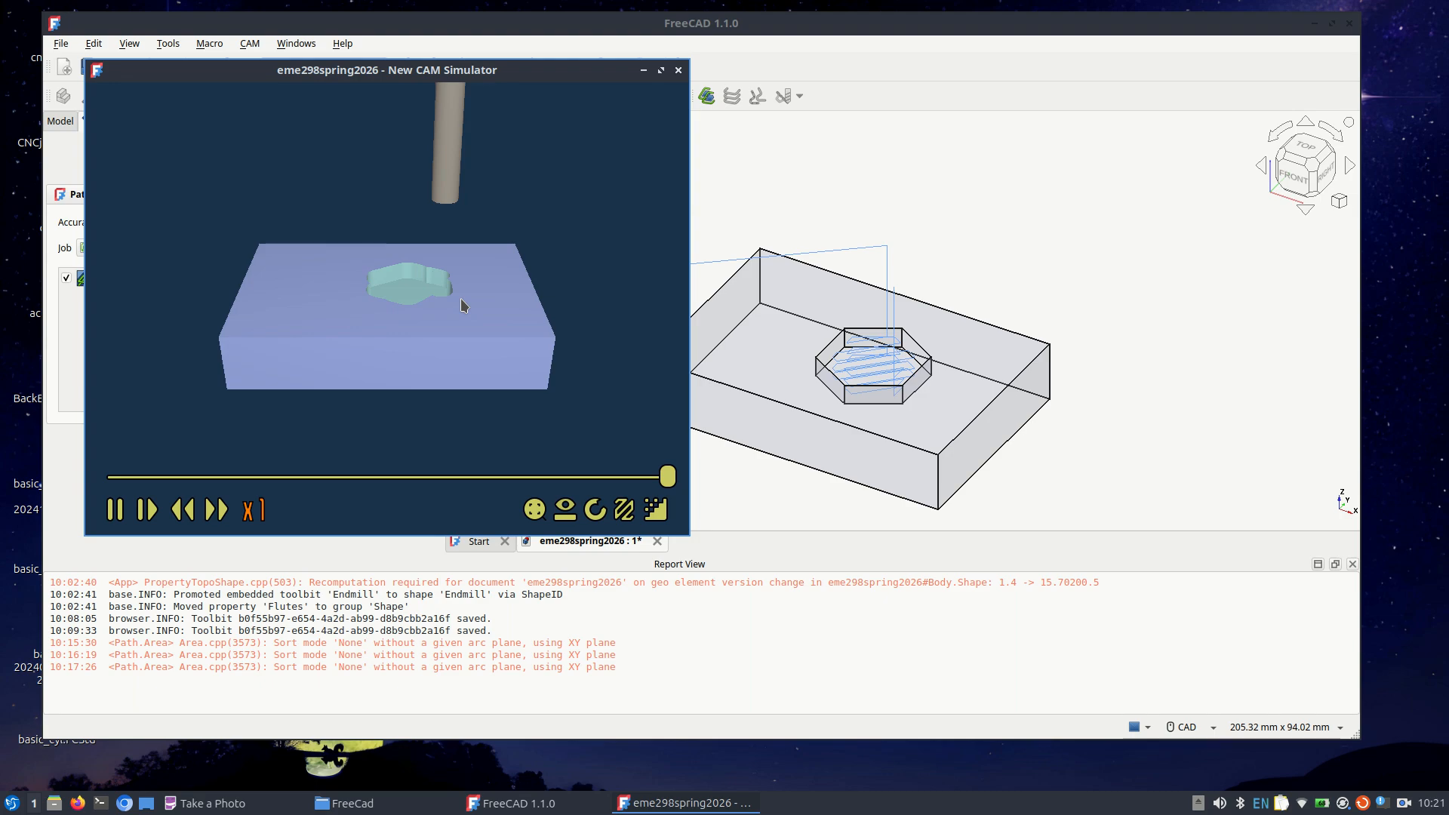
pyautogui.click(678, 71)
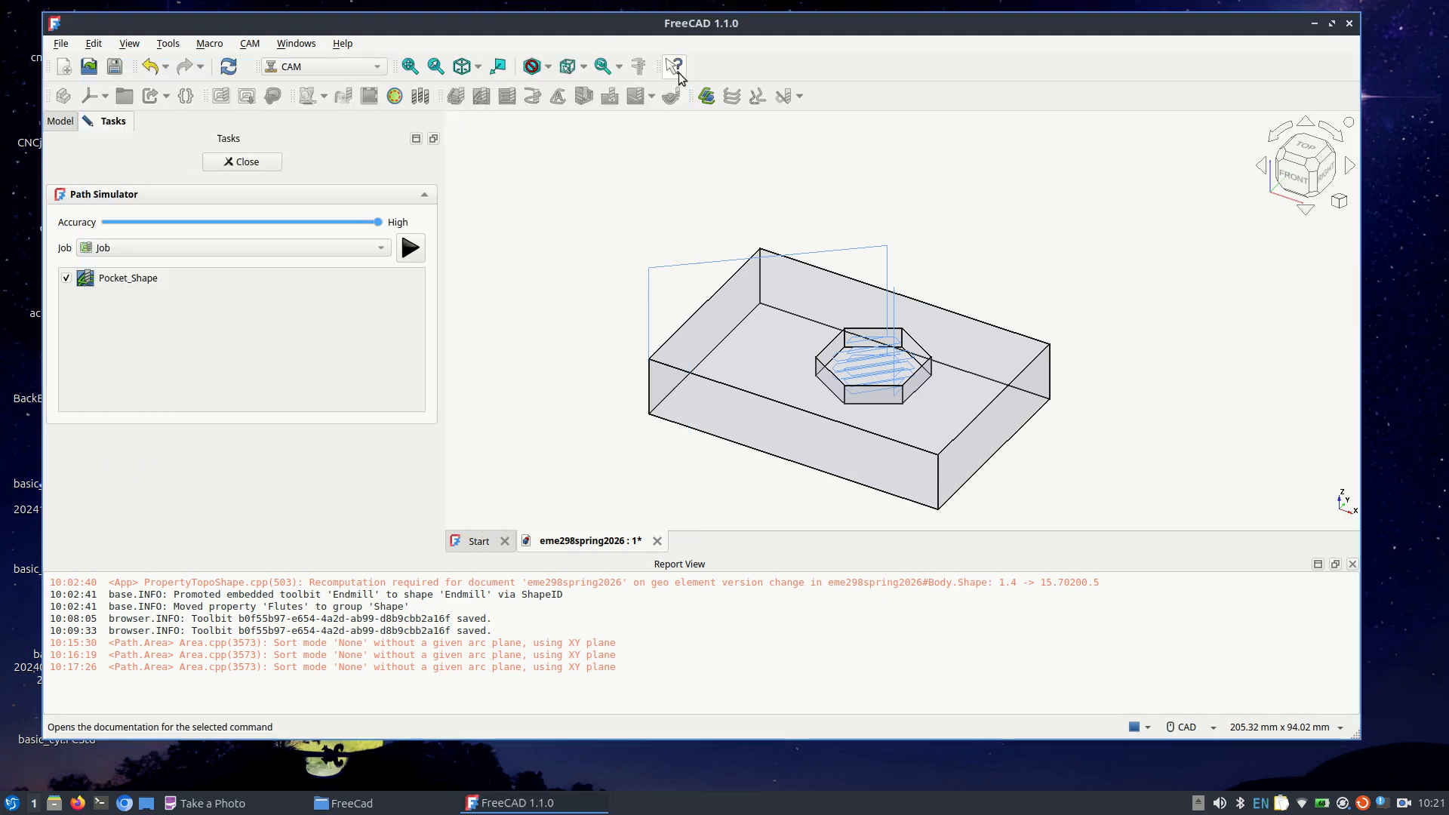
pyautogui.click(242, 161)
# Step: Set the Pocket_Shape operation's pattern to ZigZagOffset and step over to 75 percent, apply, and inspect the toolpath inside the hexagonal pocket
pyautogui.doubleClick(159, 253)
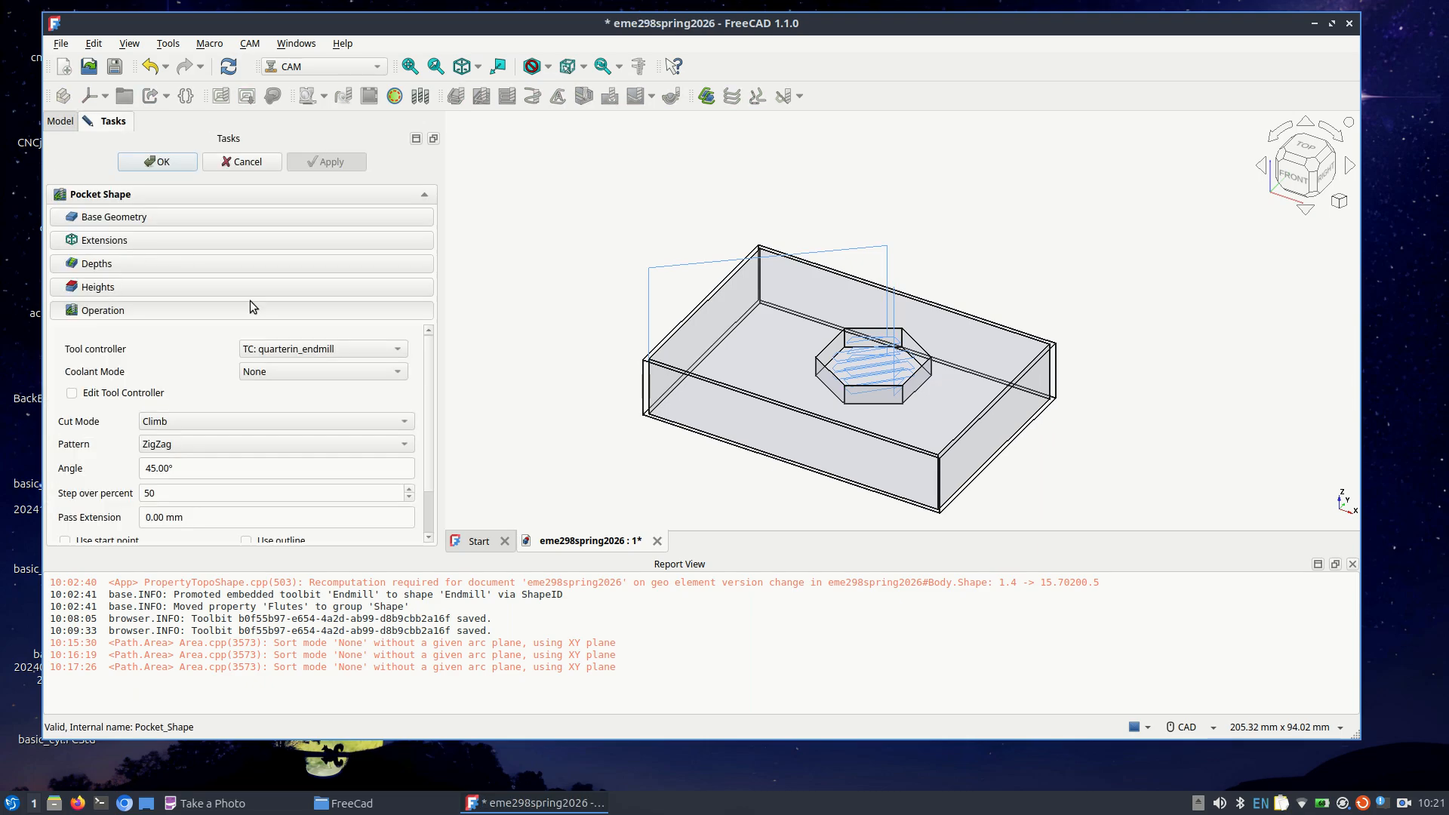
pyautogui.click(198, 446)
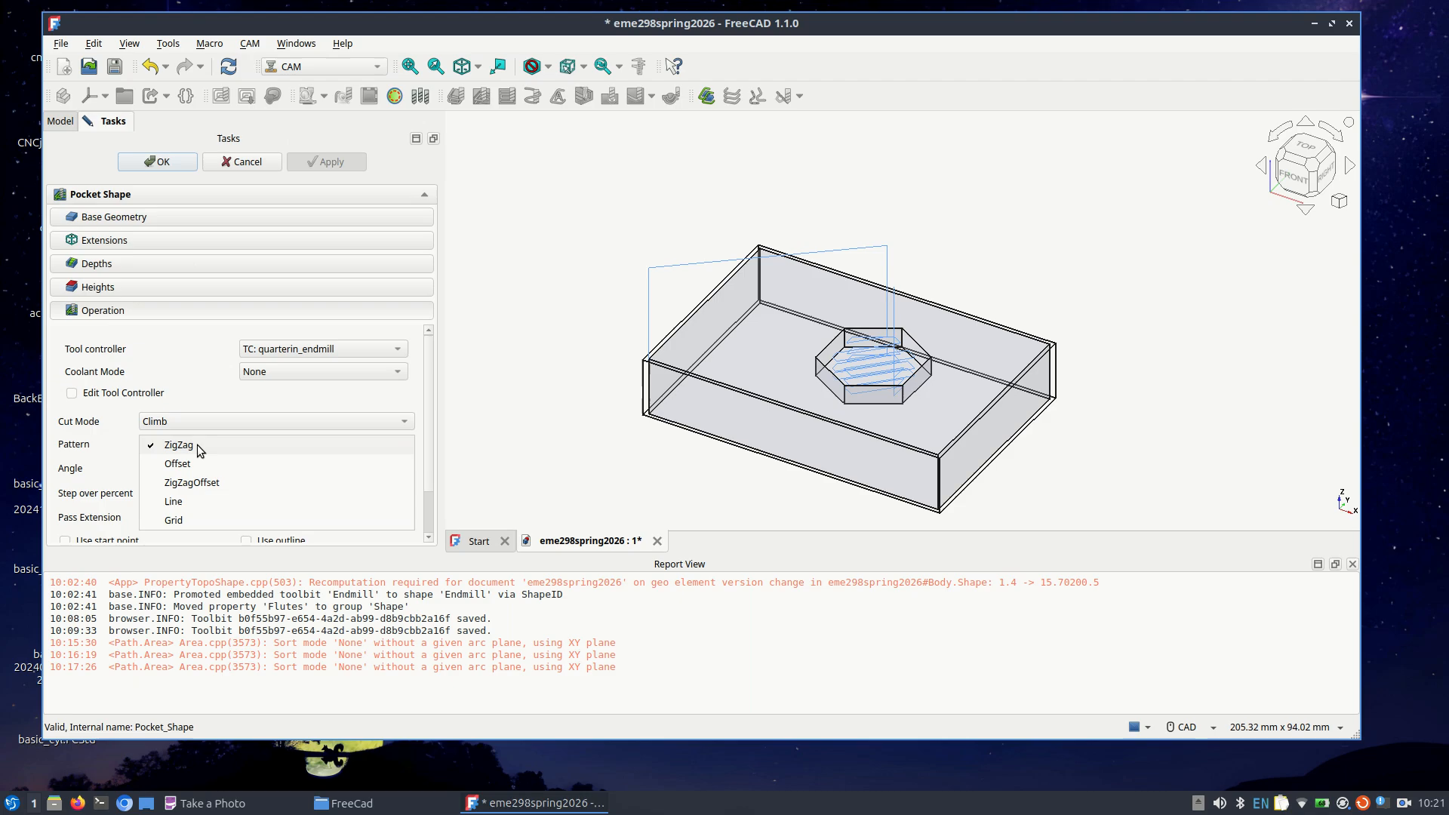
pyautogui.click(192, 482)
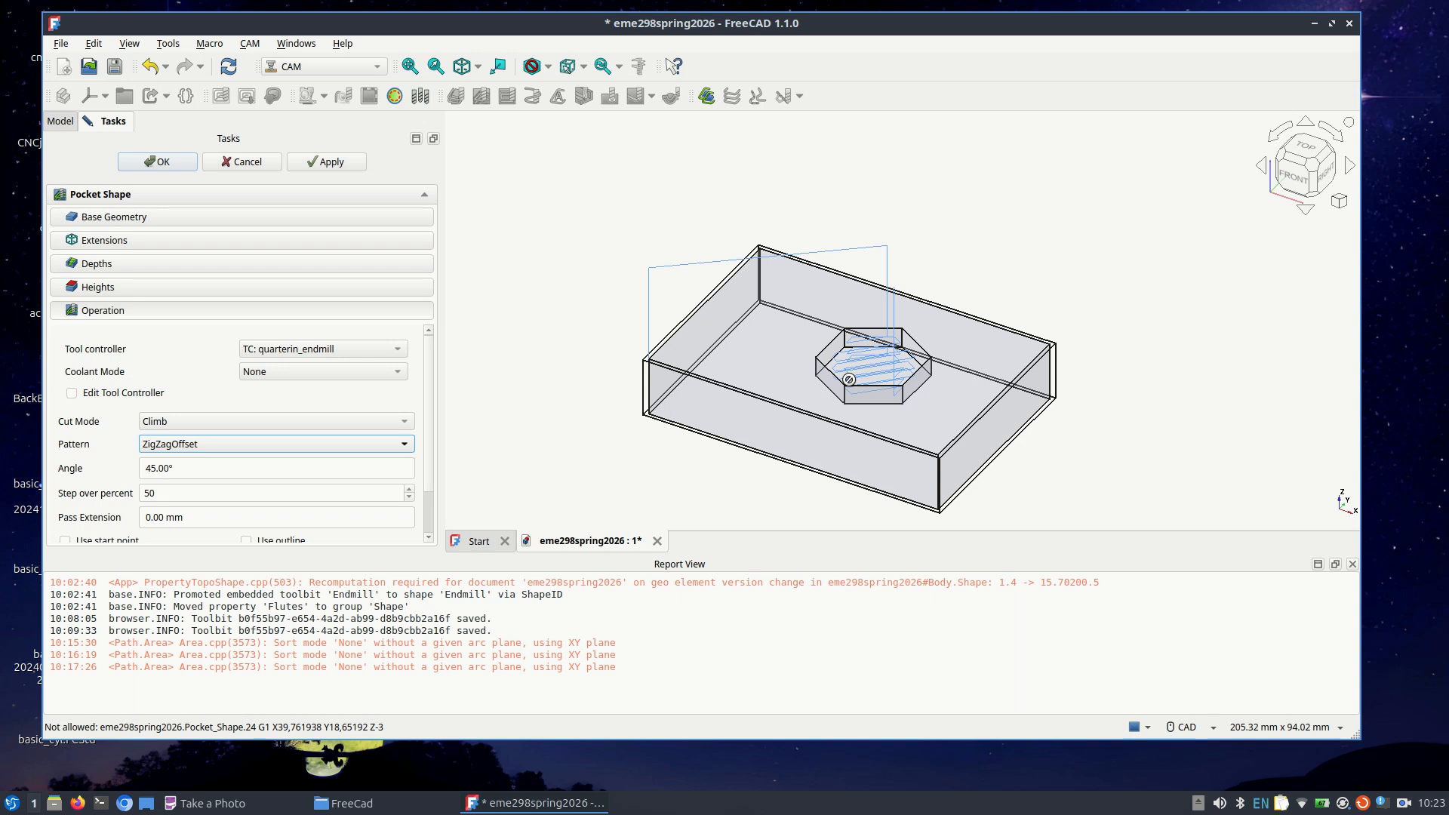
pyautogui.doubleClick(237, 497)
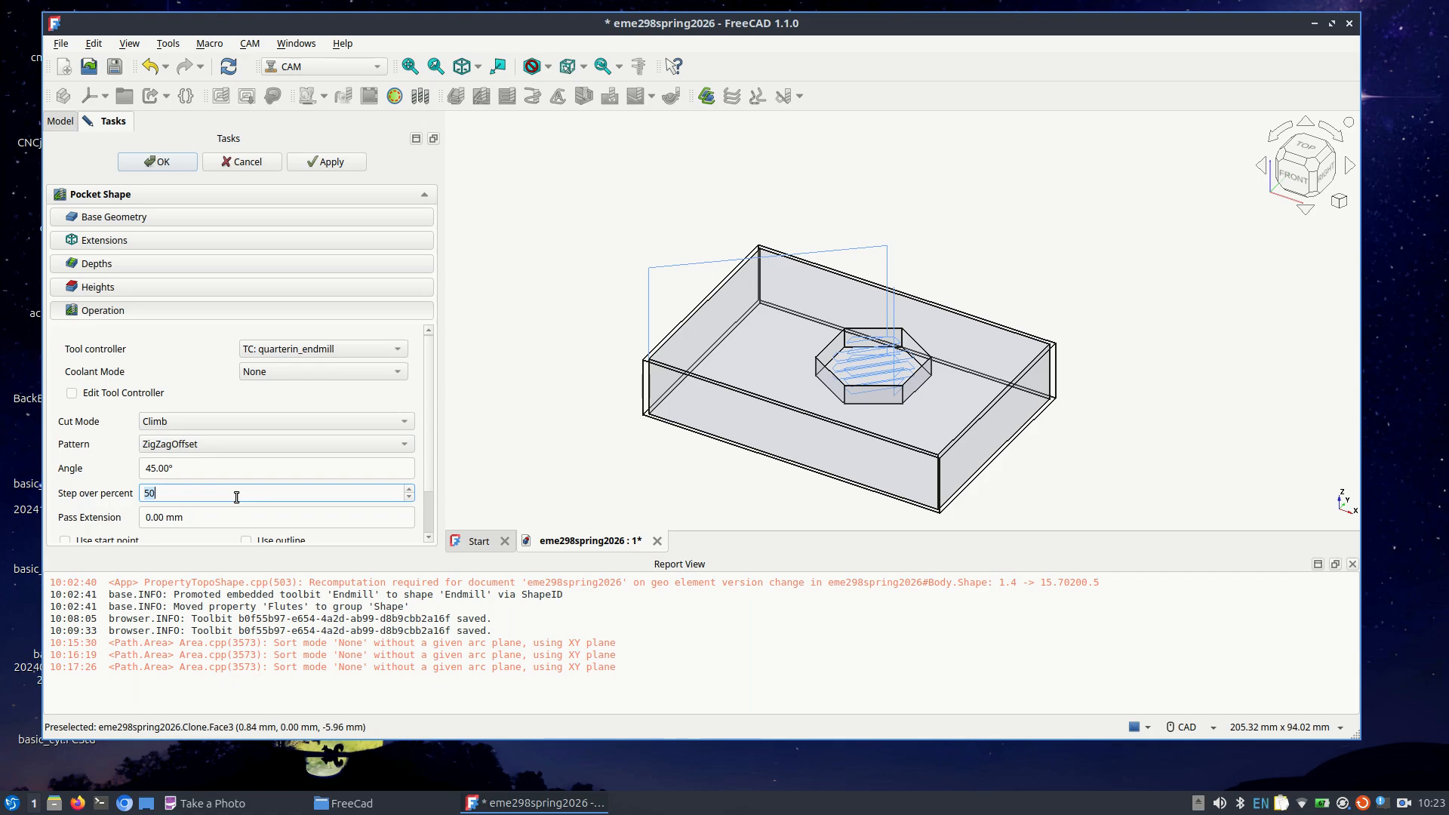
pyautogui.write('75')
pyautogui.click(333, 163)
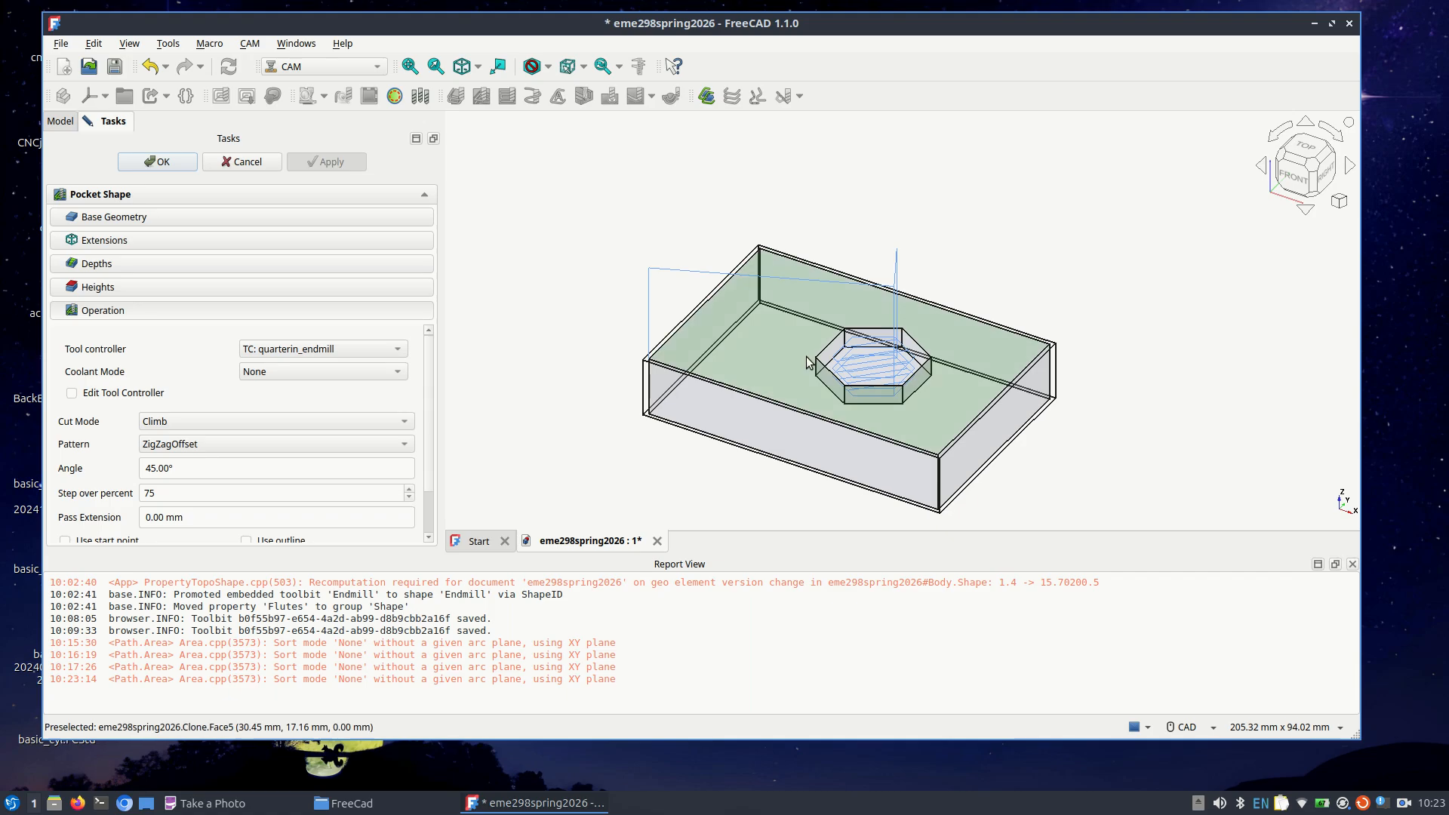
pyautogui.scroll(-1, 807, 363)
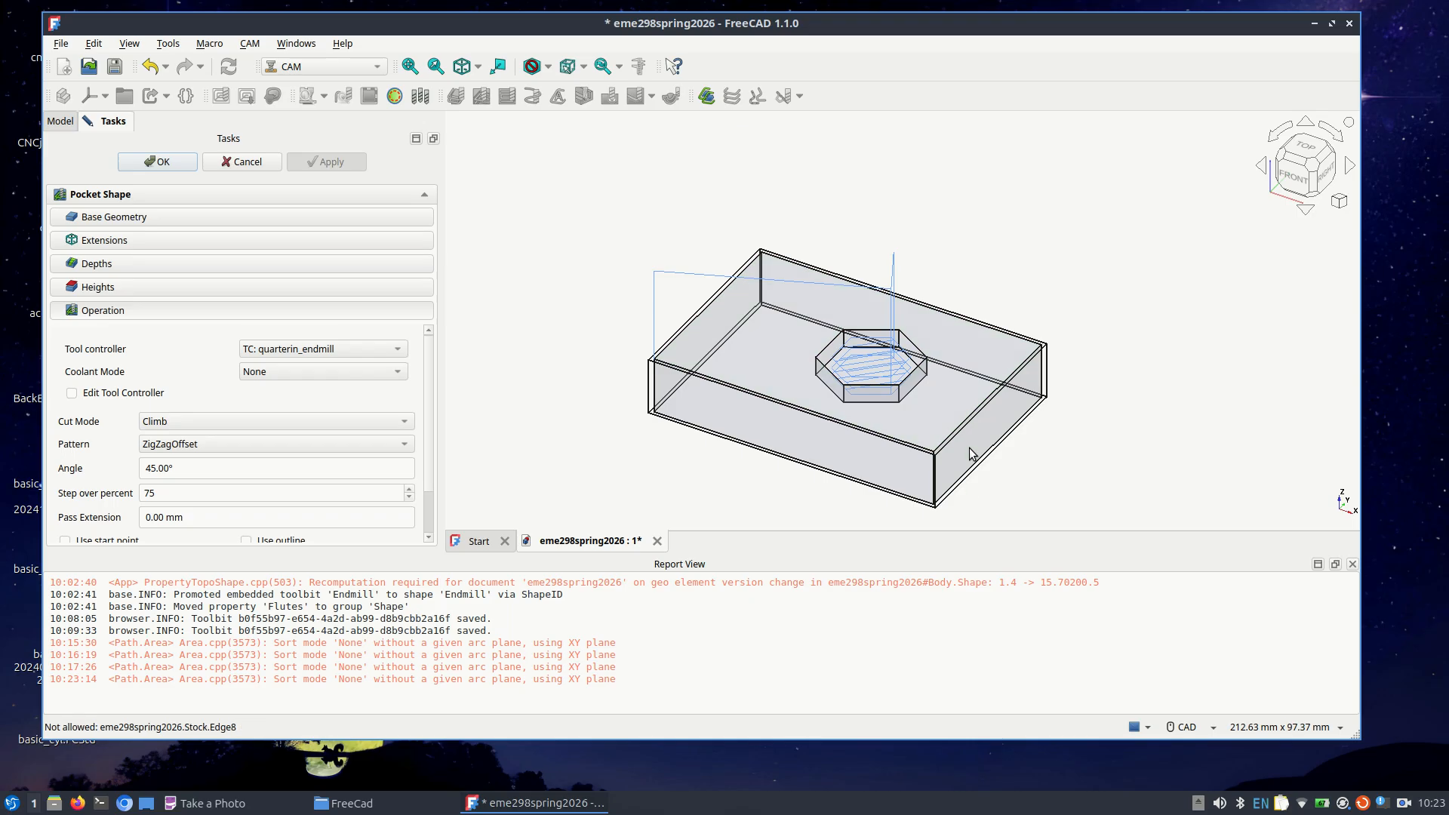
pyautogui.scroll(5, 961, 389)
pyautogui.scroll(3, 958, 384)
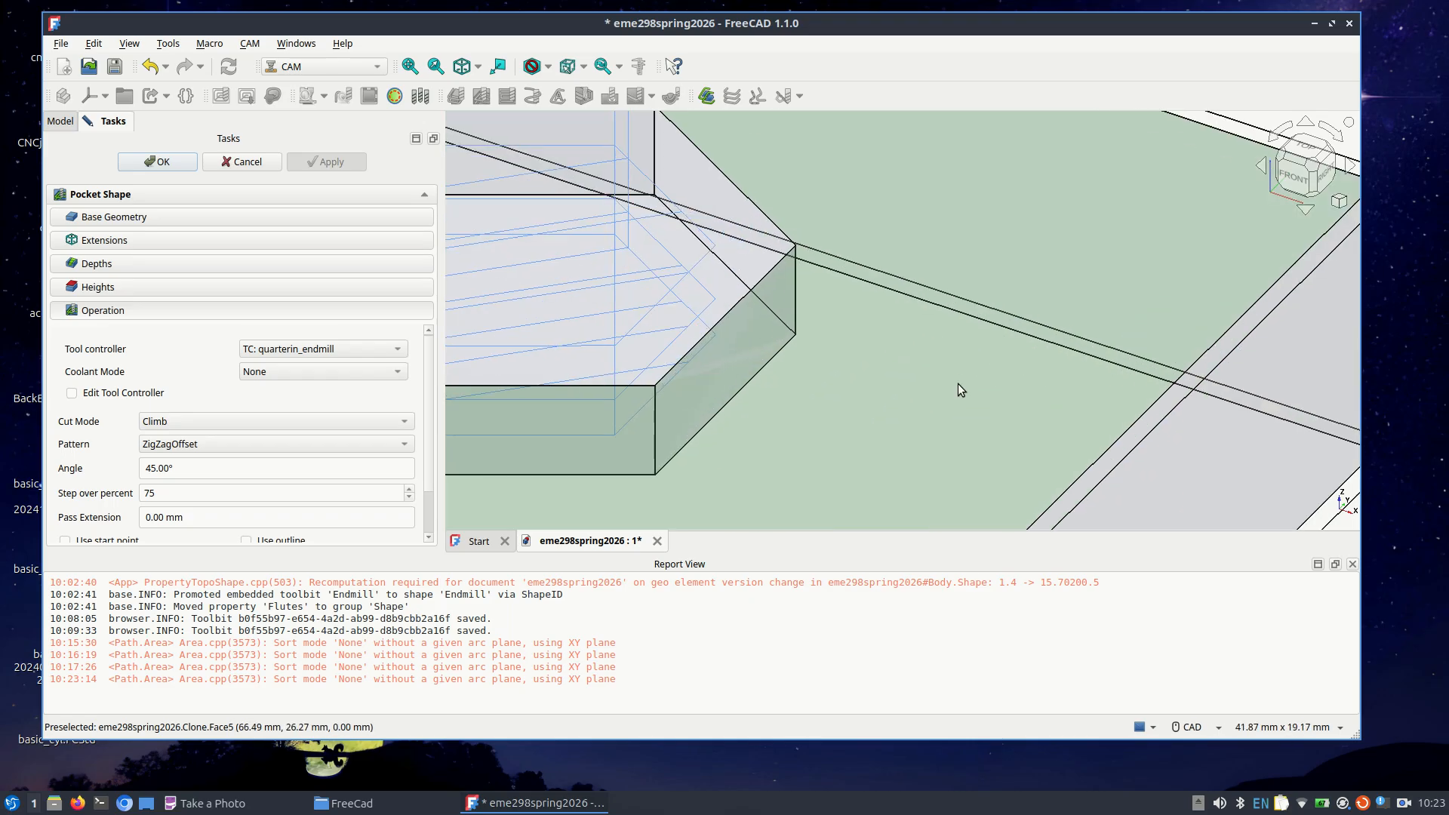
pyautogui.moveTo(738, 337); pyautogui.dragTo(1017, 427, button='middle')
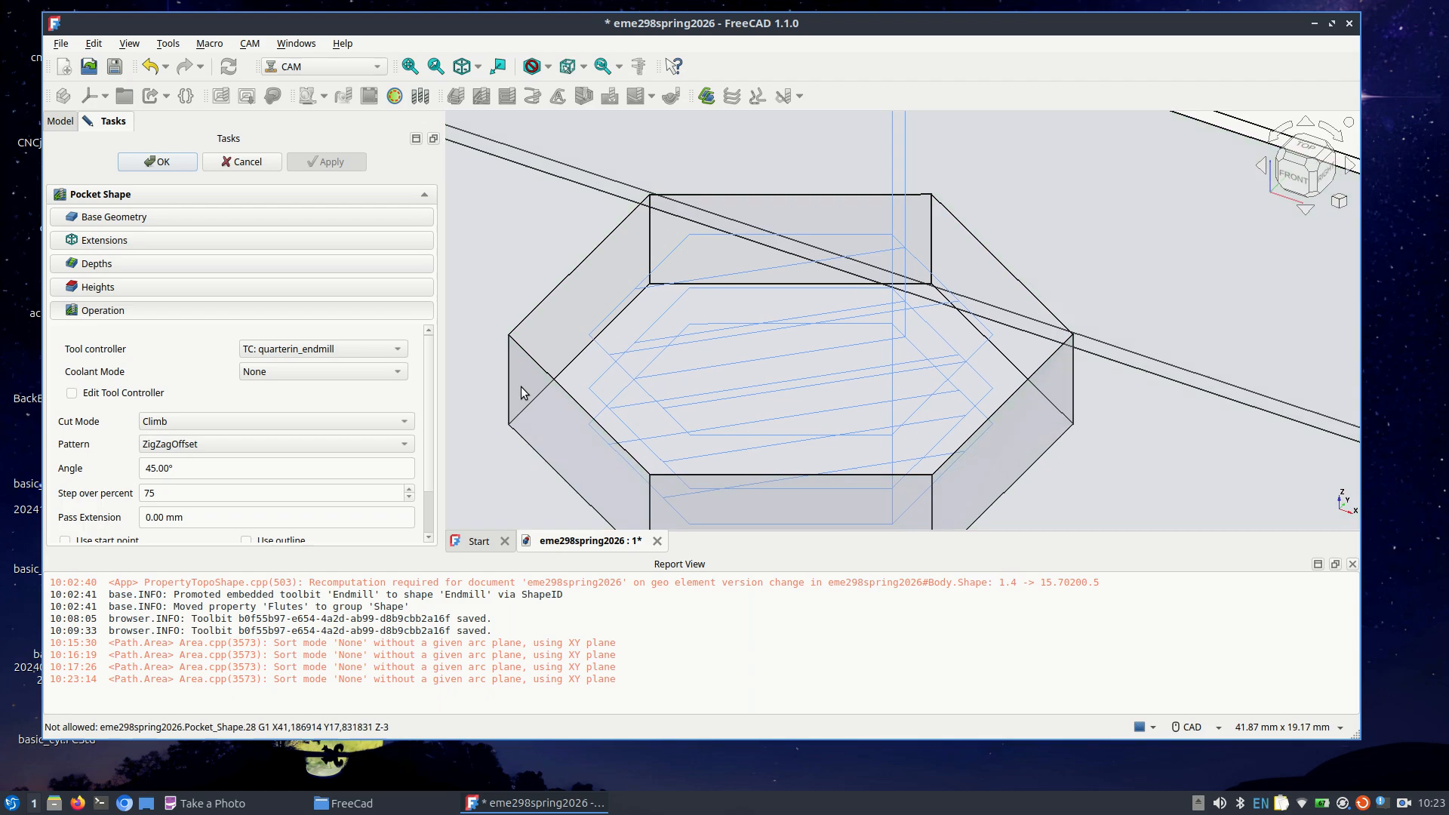
# Step: Set the pocket operation's step over to 50 percent and accept the operation
pyautogui.click(183, 492)
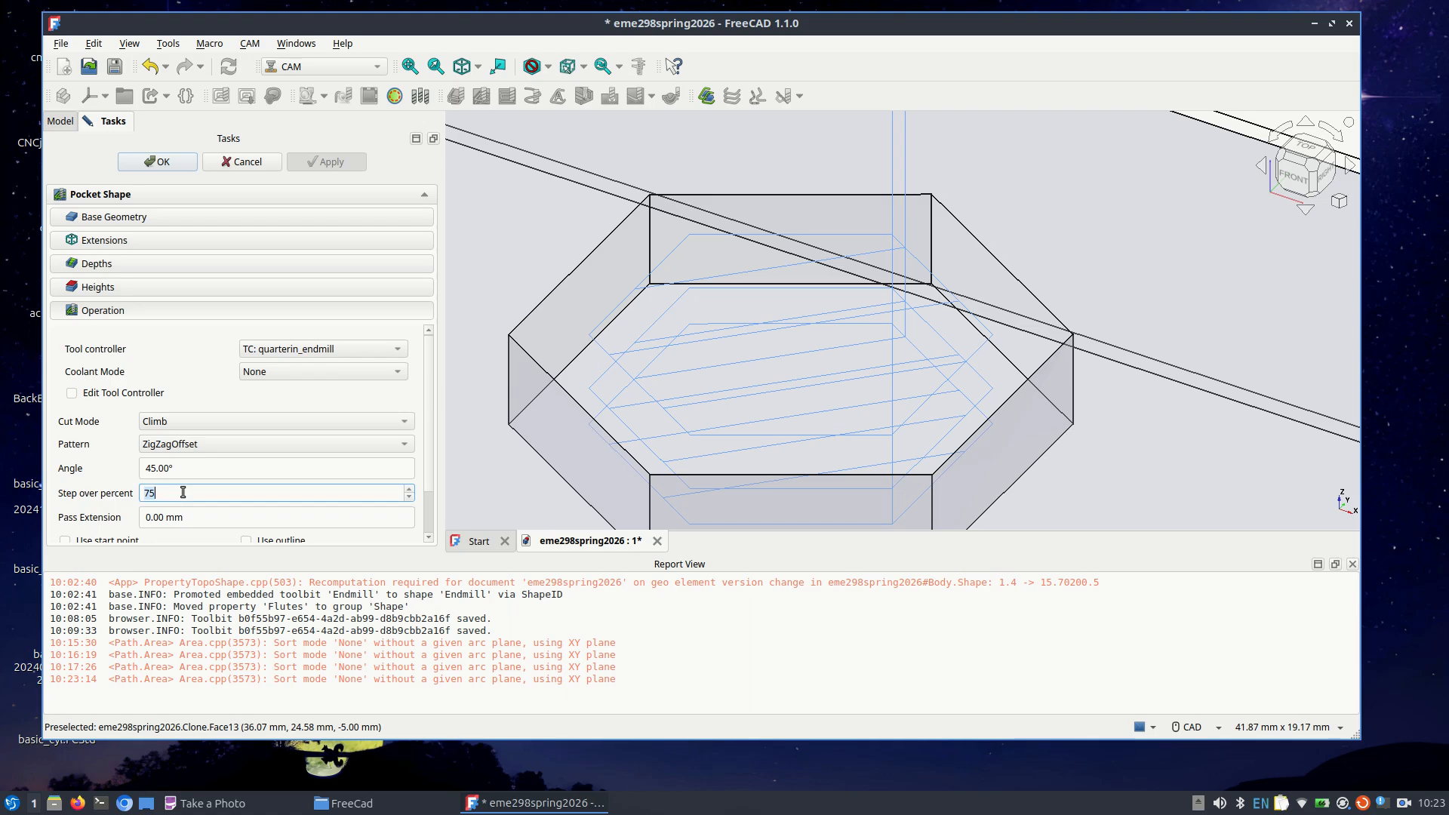
pyautogui.press('BackSpace')
pyautogui.press('BackSpace')
pyautogui.write('50')
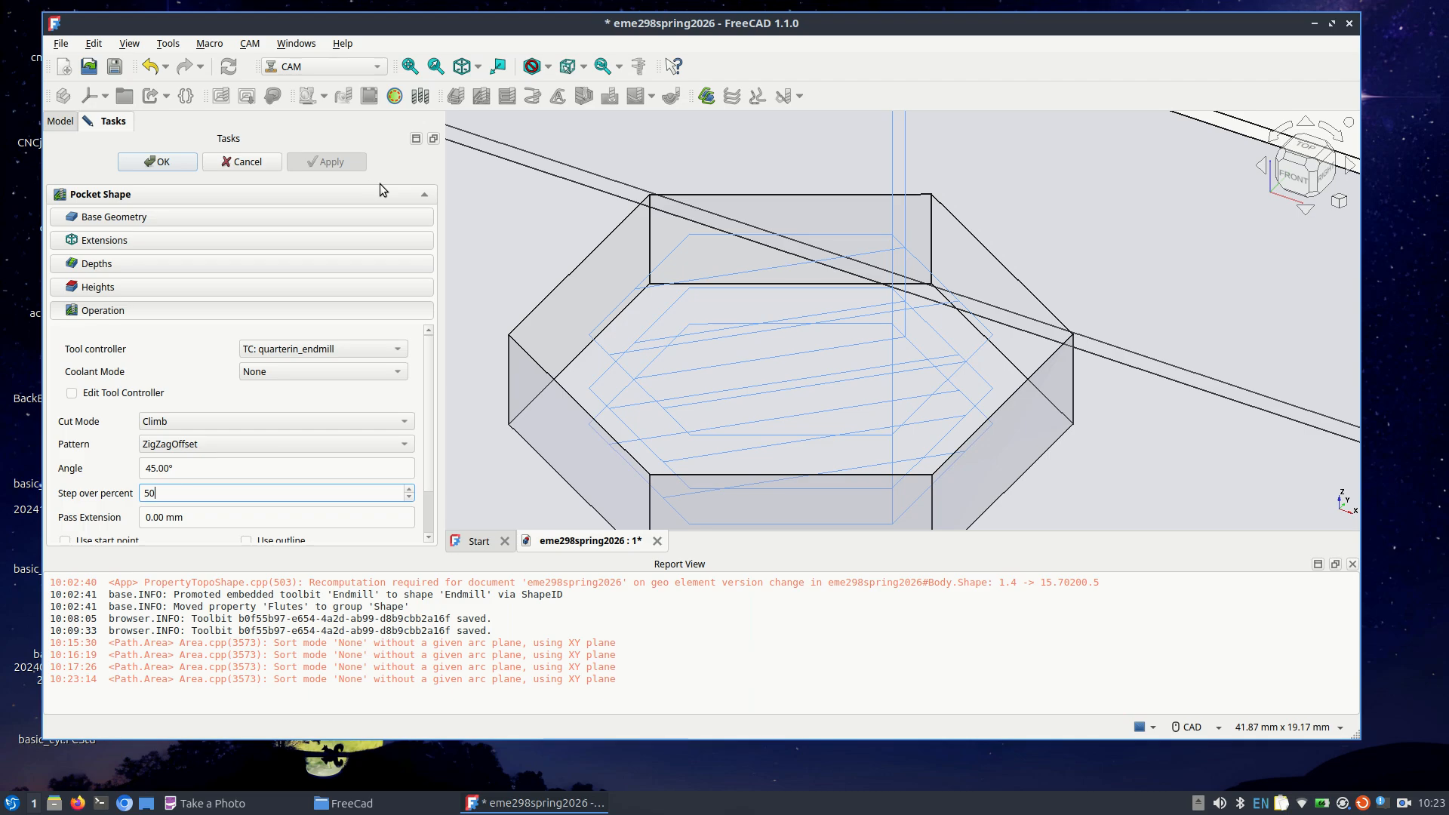
pyautogui.press('Return')
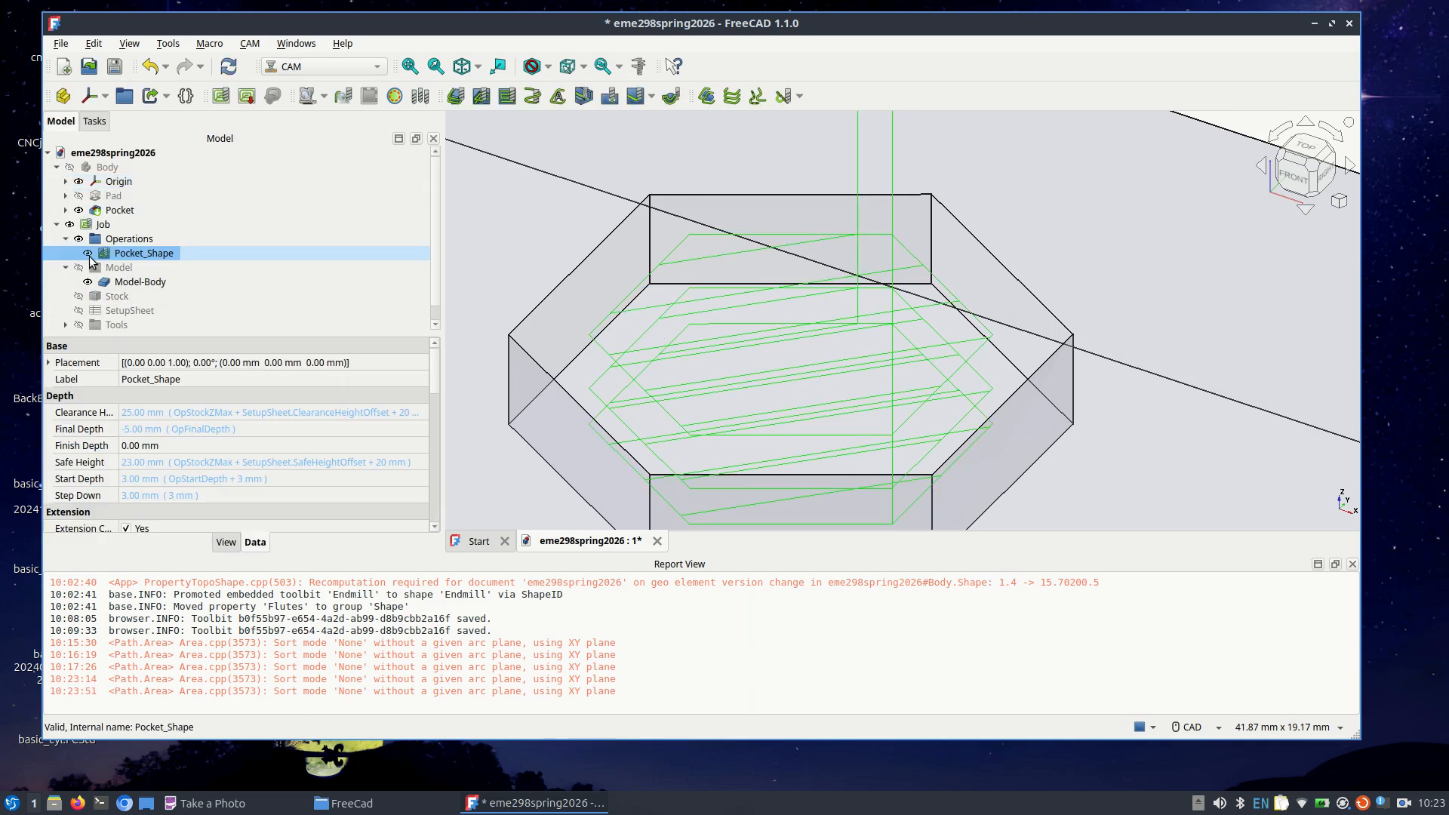
# Step: Reopen the Pocket_Shape operation, set its step over to 100 percent, and apply the change
pyautogui.doubleClick(118, 253)
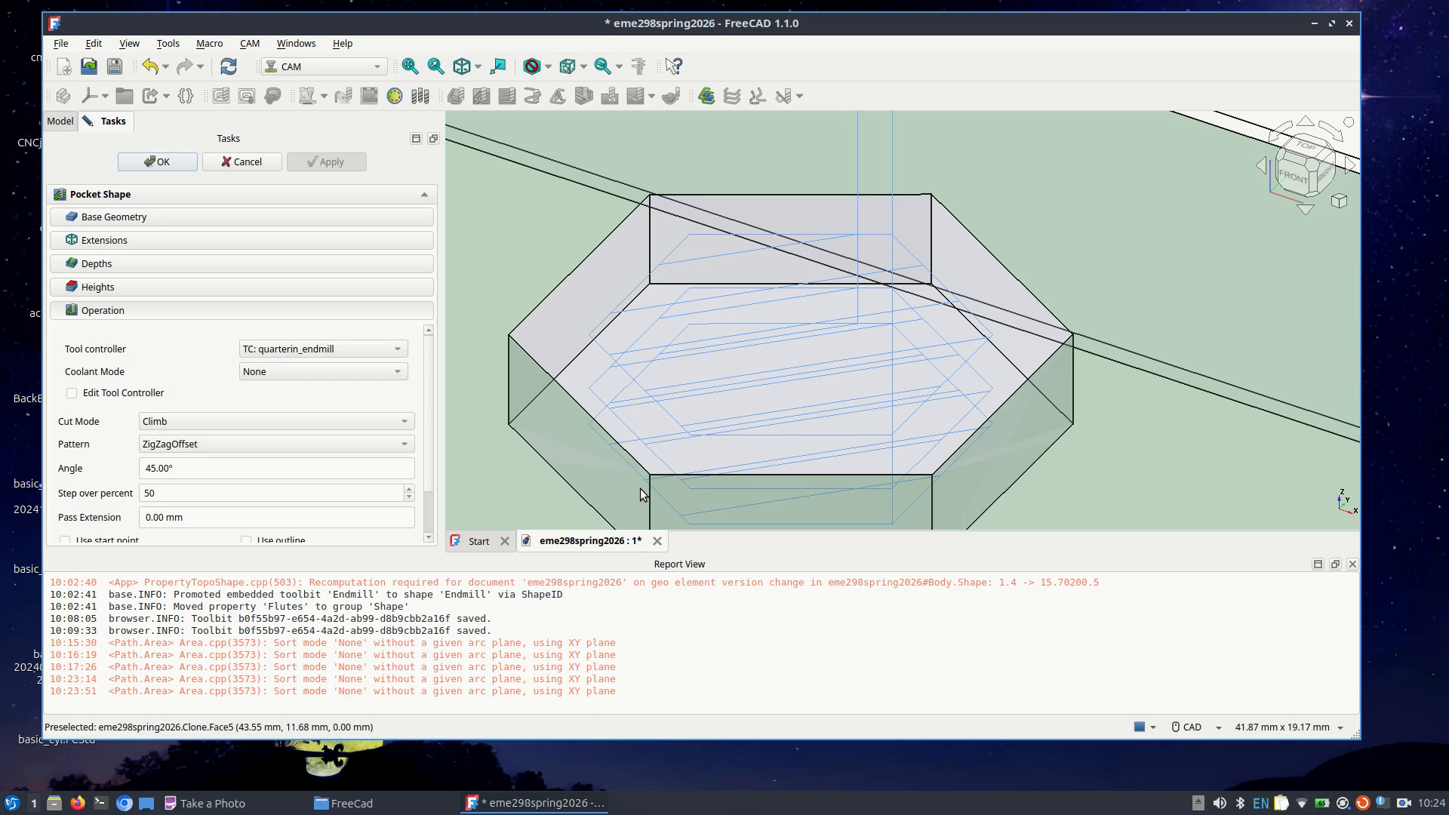
pyautogui.doubleClick(316, 494)
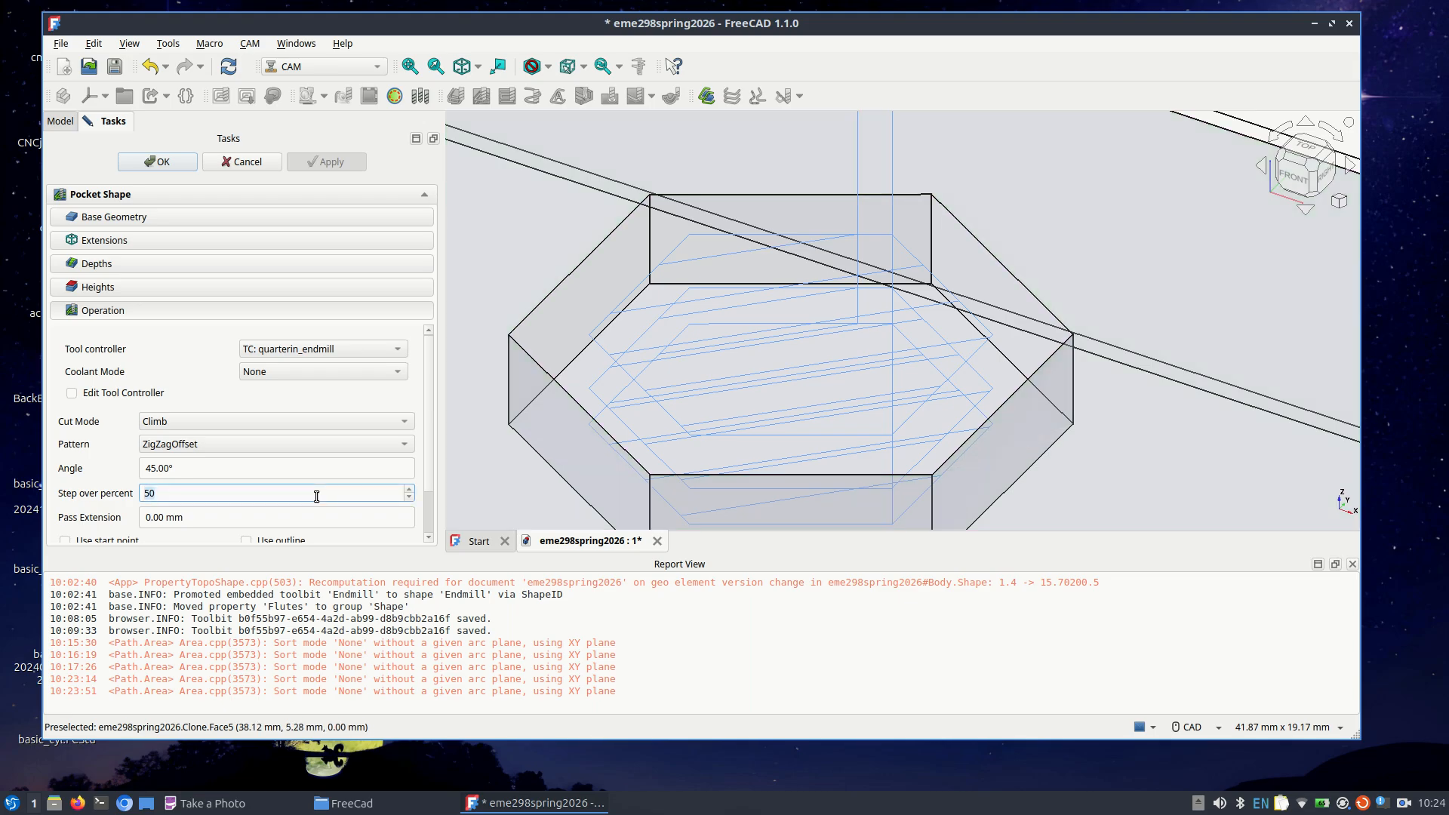
pyautogui.write('100')
pyautogui.click(115, 462)
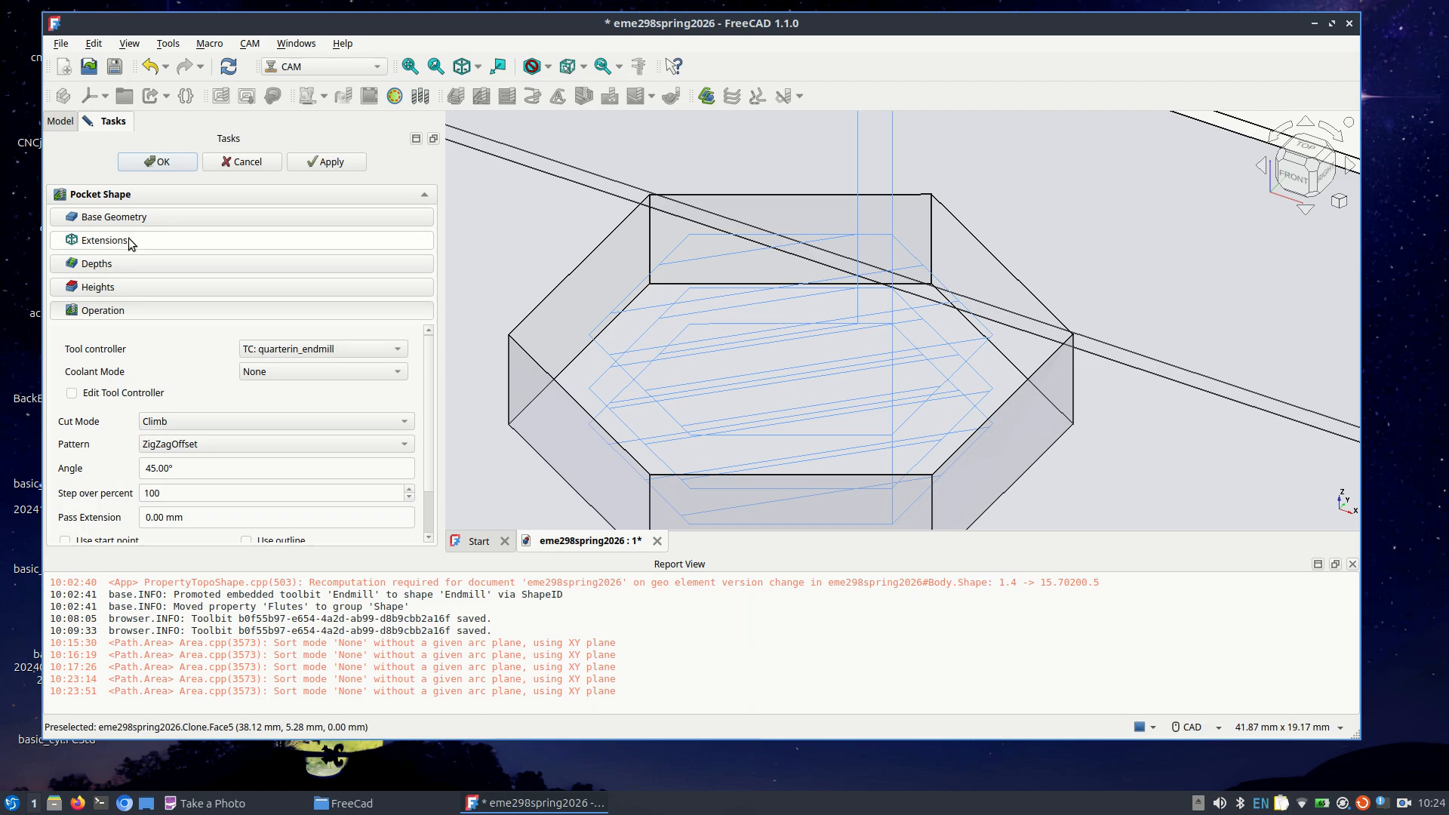
pyautogui.click(323, 170)
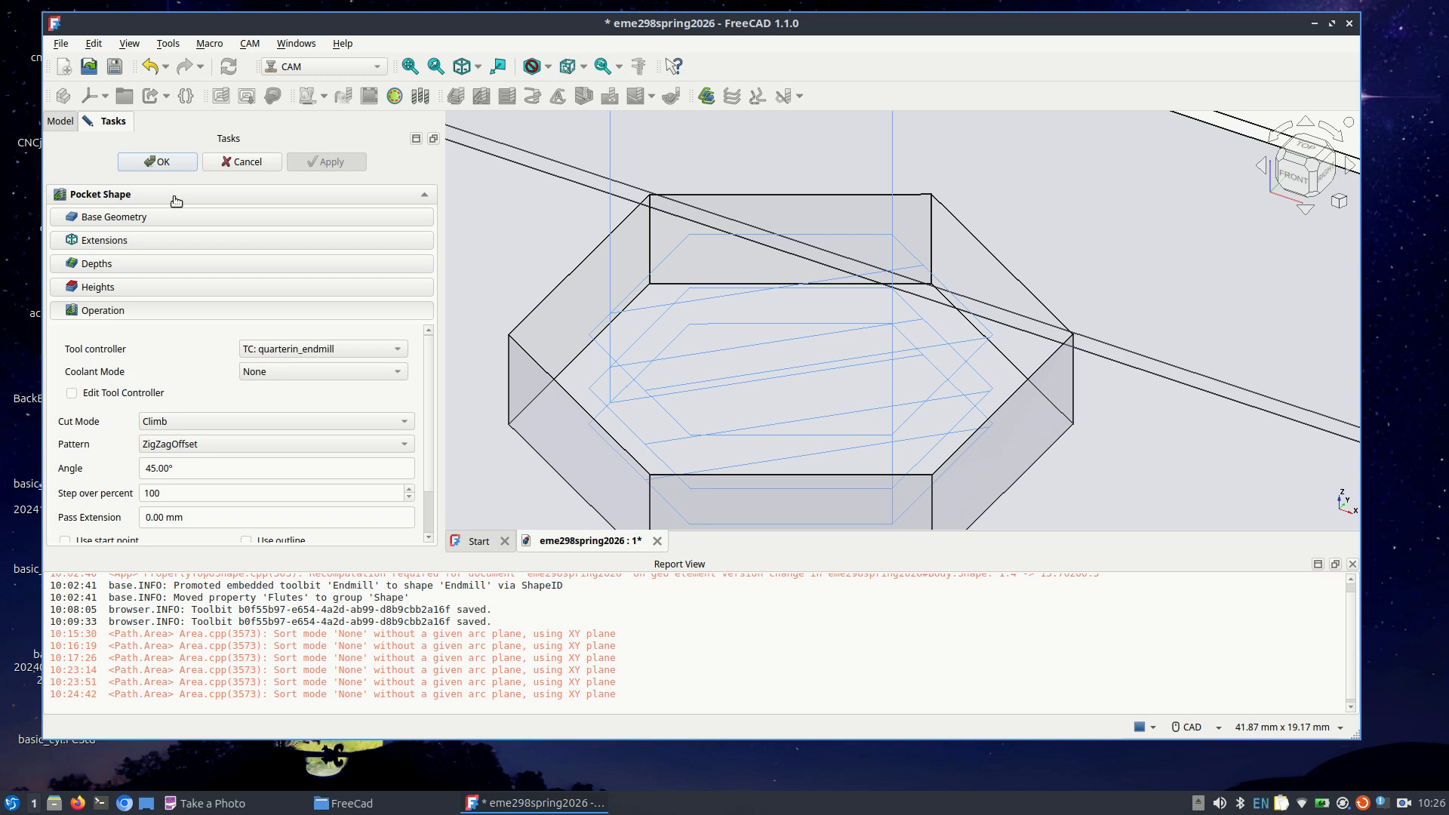
# Step: Set the Pocket_Shape operation's step over to 85 percent, apply it, and accept the operation
pyautogui.doubleClick(171, 492)
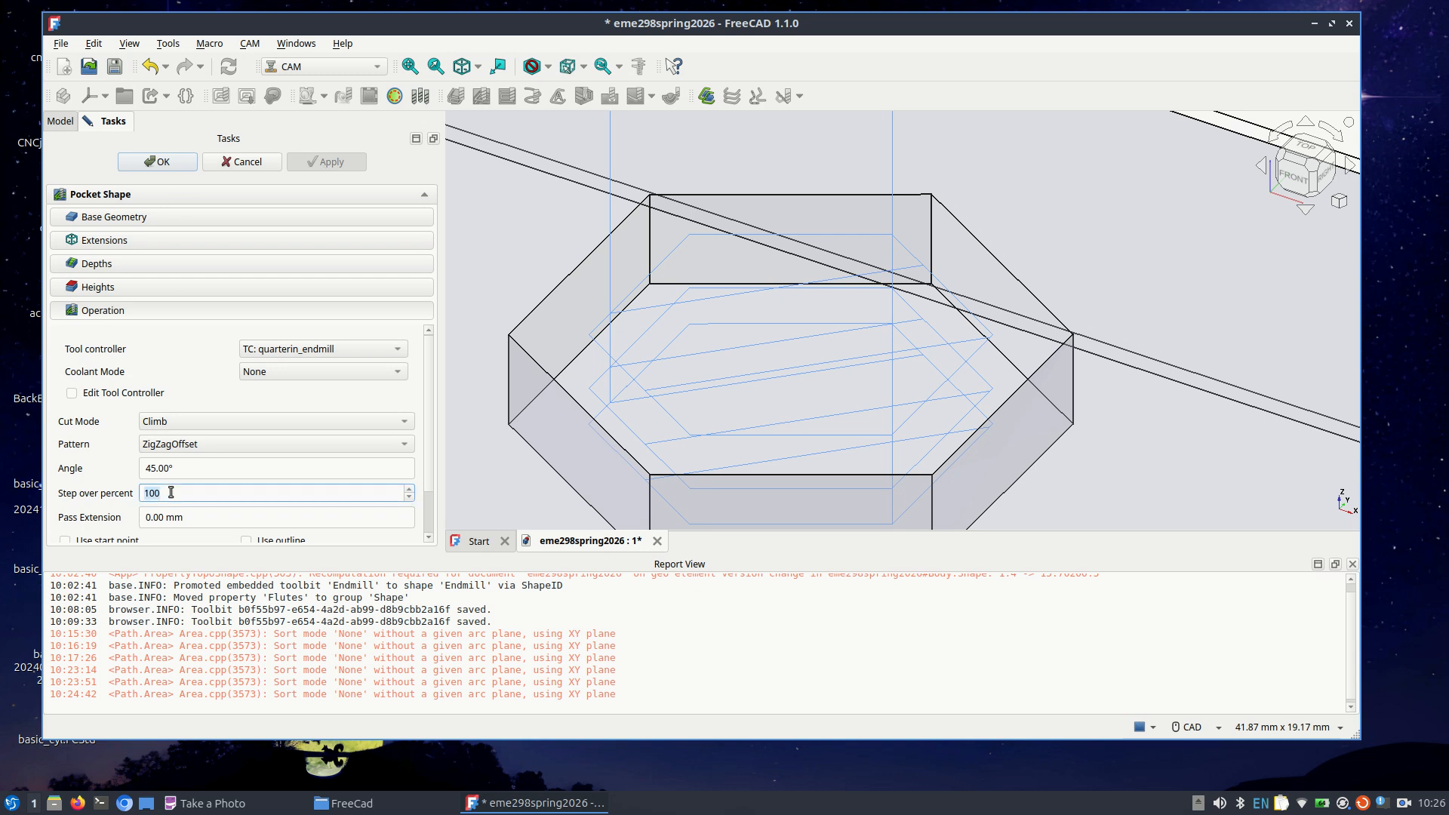
pyautogui.write('75')
pyautogui.press('BackSpace')
pyautogui.press('BackSpace')
pyautogui.write('85')
pyautogui.click(93, 482)
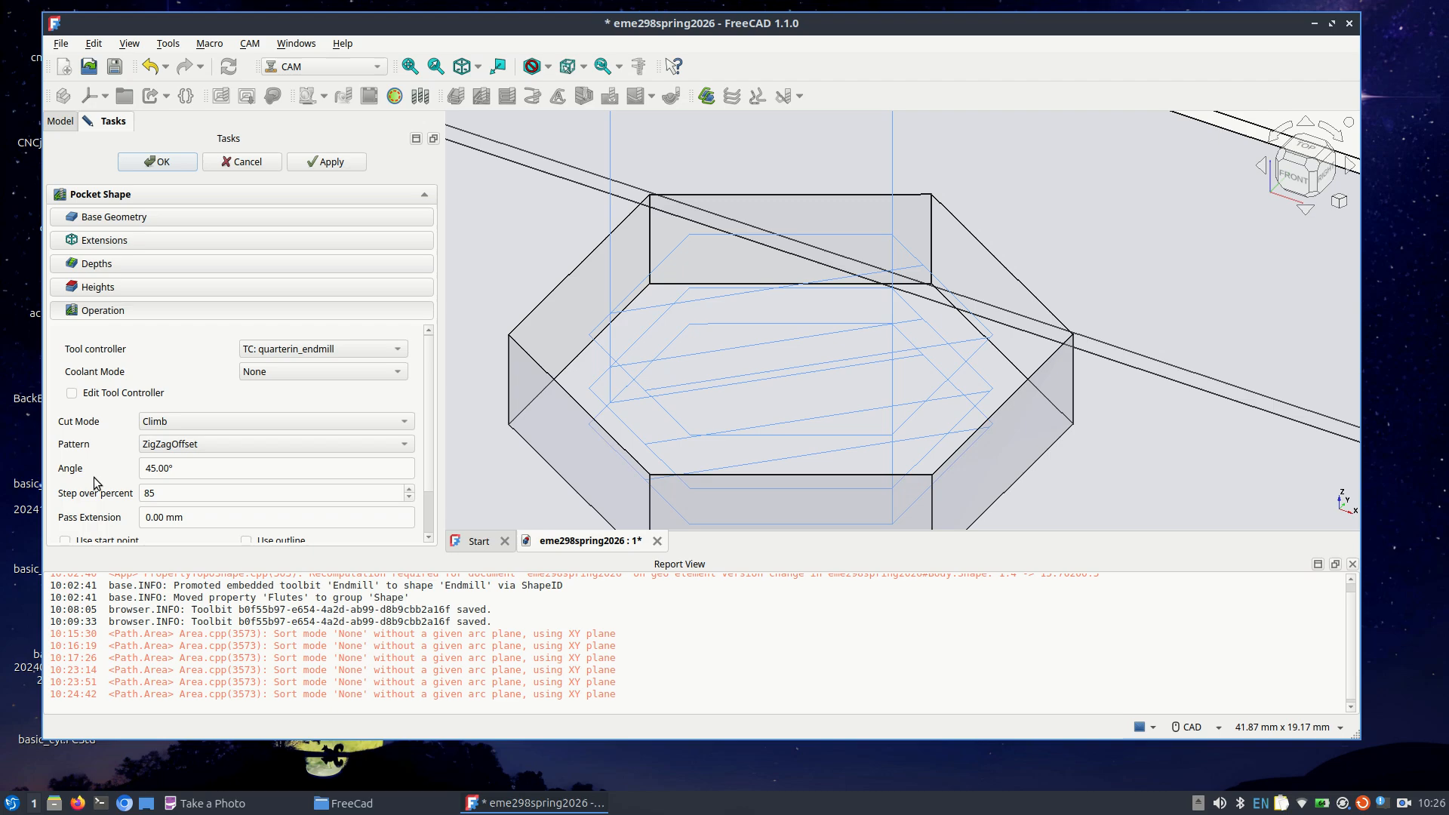
pyautogui.click(315, 165)
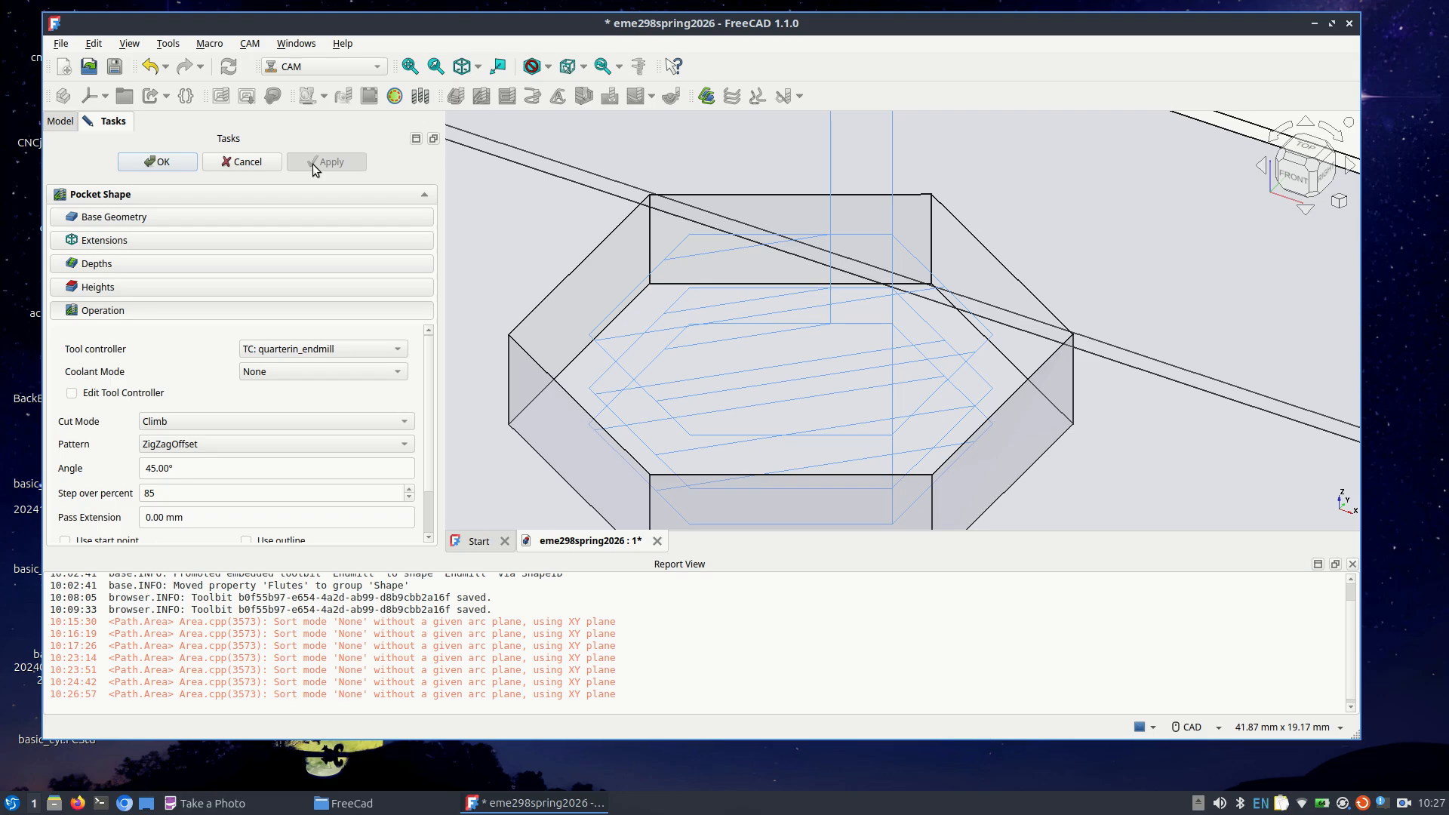
pyautogui.click(177, 161)
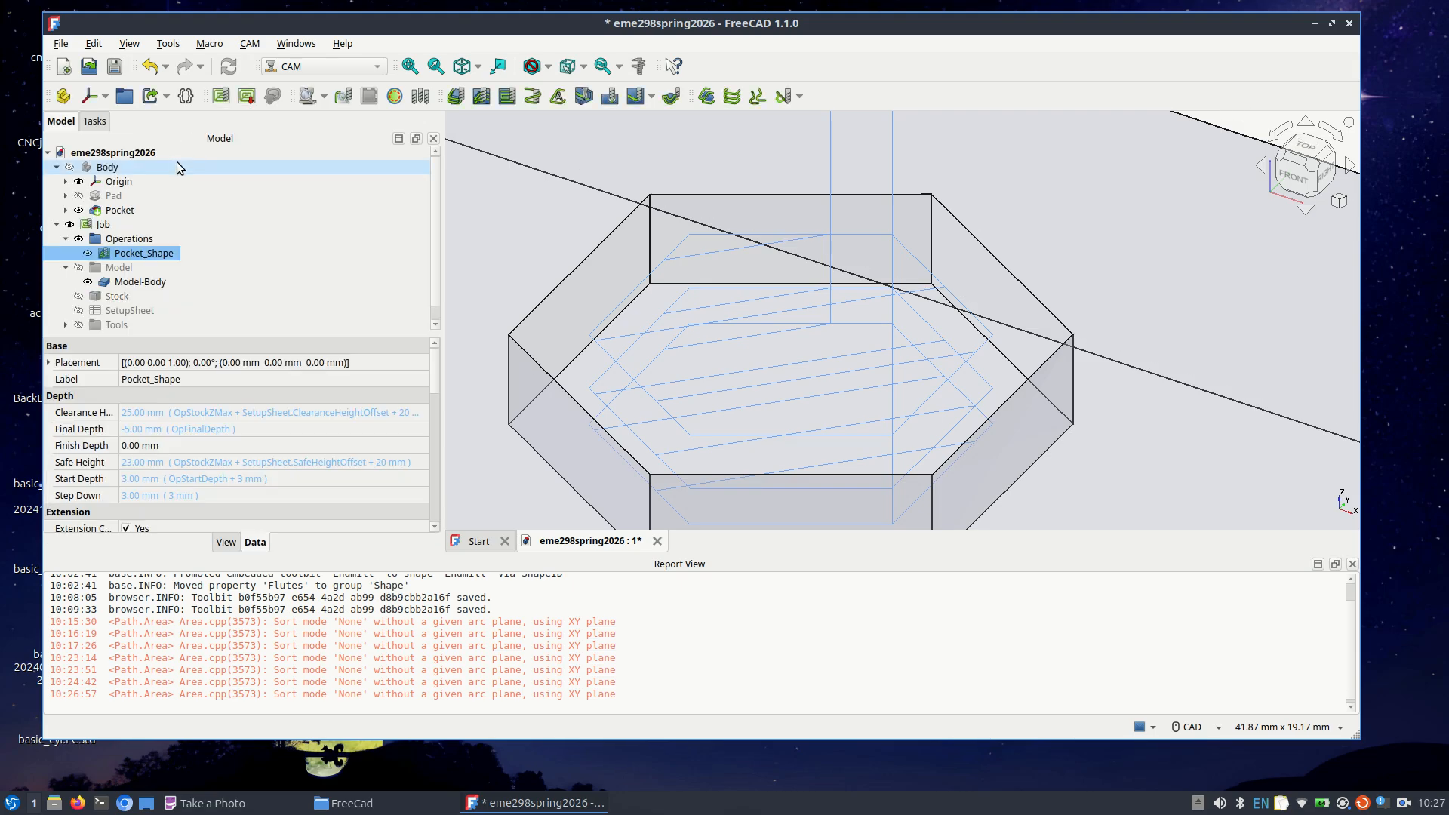
# Step: Simulate the 85 percent ZigZagOffset pocket toolpath to the end, then close the simulator and its settings
pyautogui.click(311, 100)
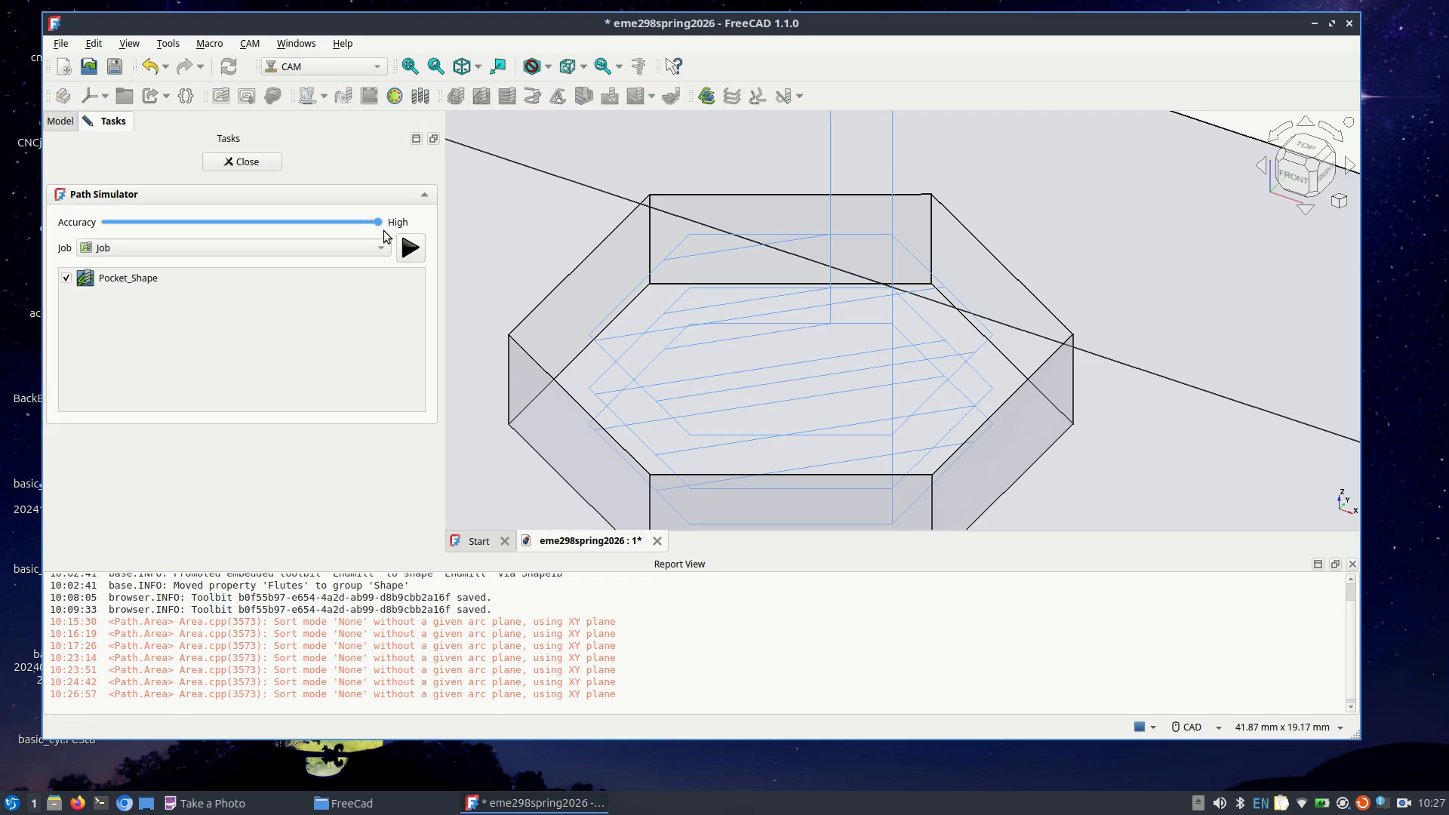
pyautogui.click(409, 247)
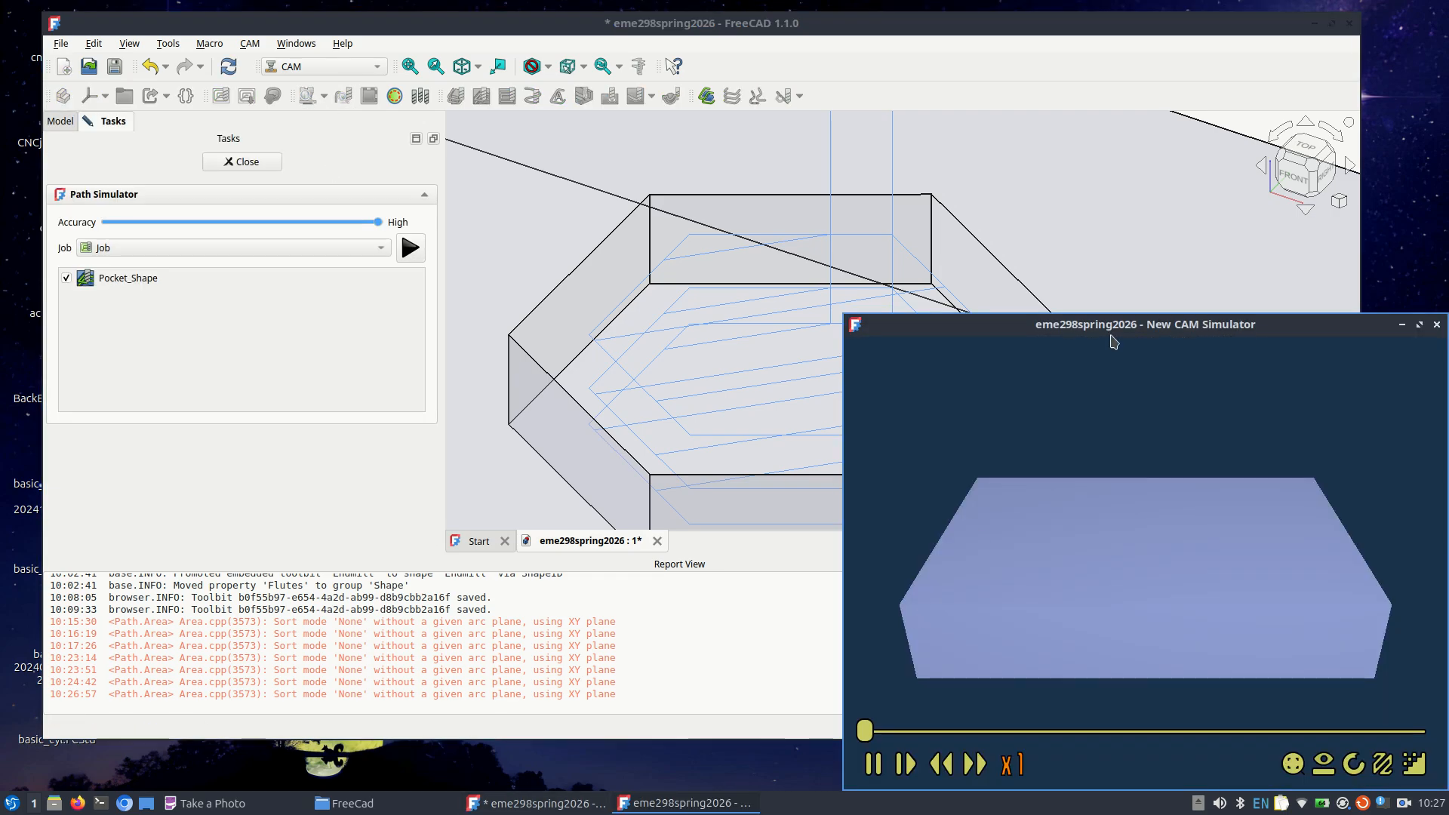
pyautogui.moveTo(1121, 338); pyautogui.dragTo(530, 97)
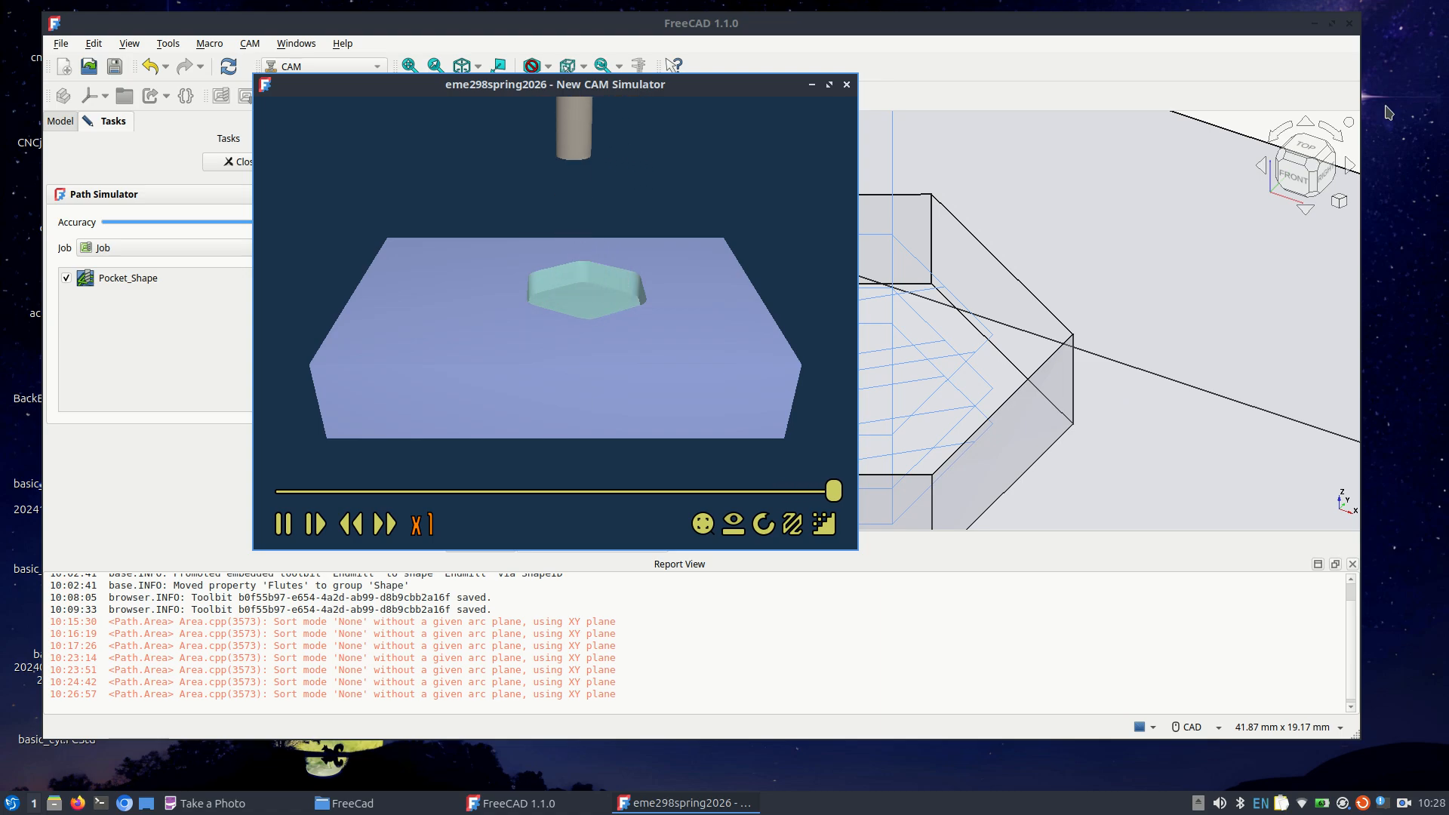
pyautogui.click(1138, 108)
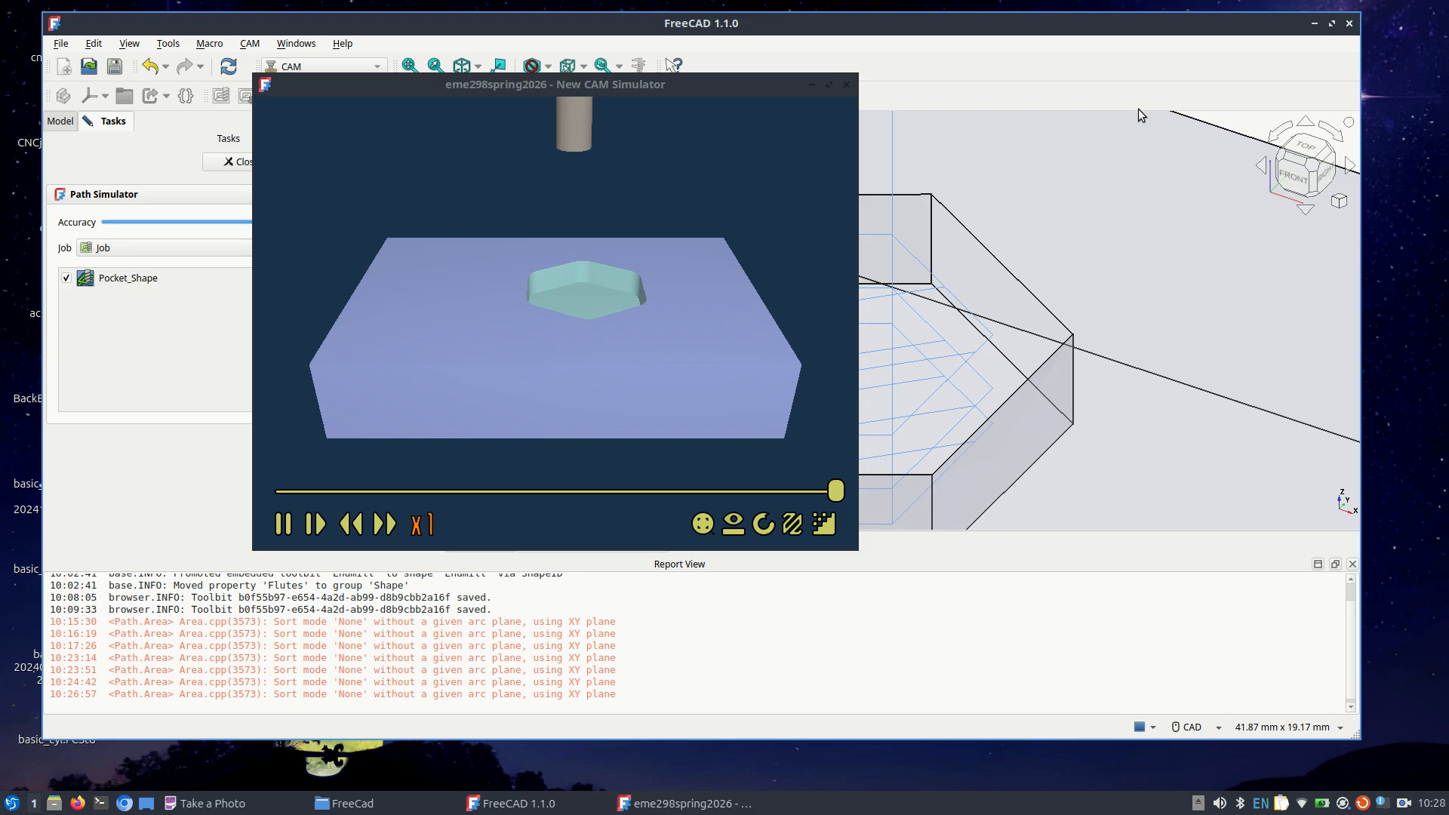
pyautogui.click(847, 84)
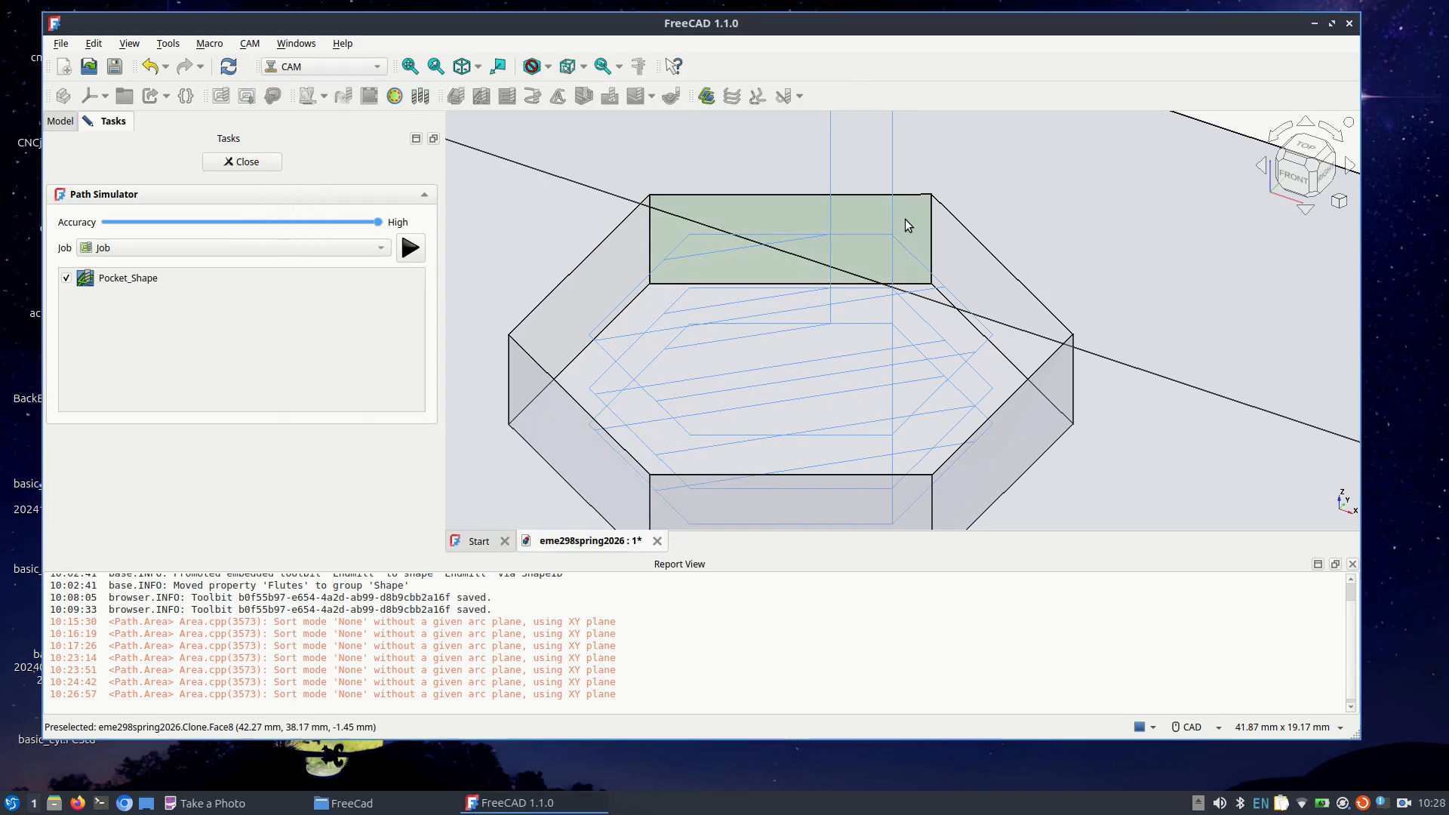
pyautogui.click(260, 166)
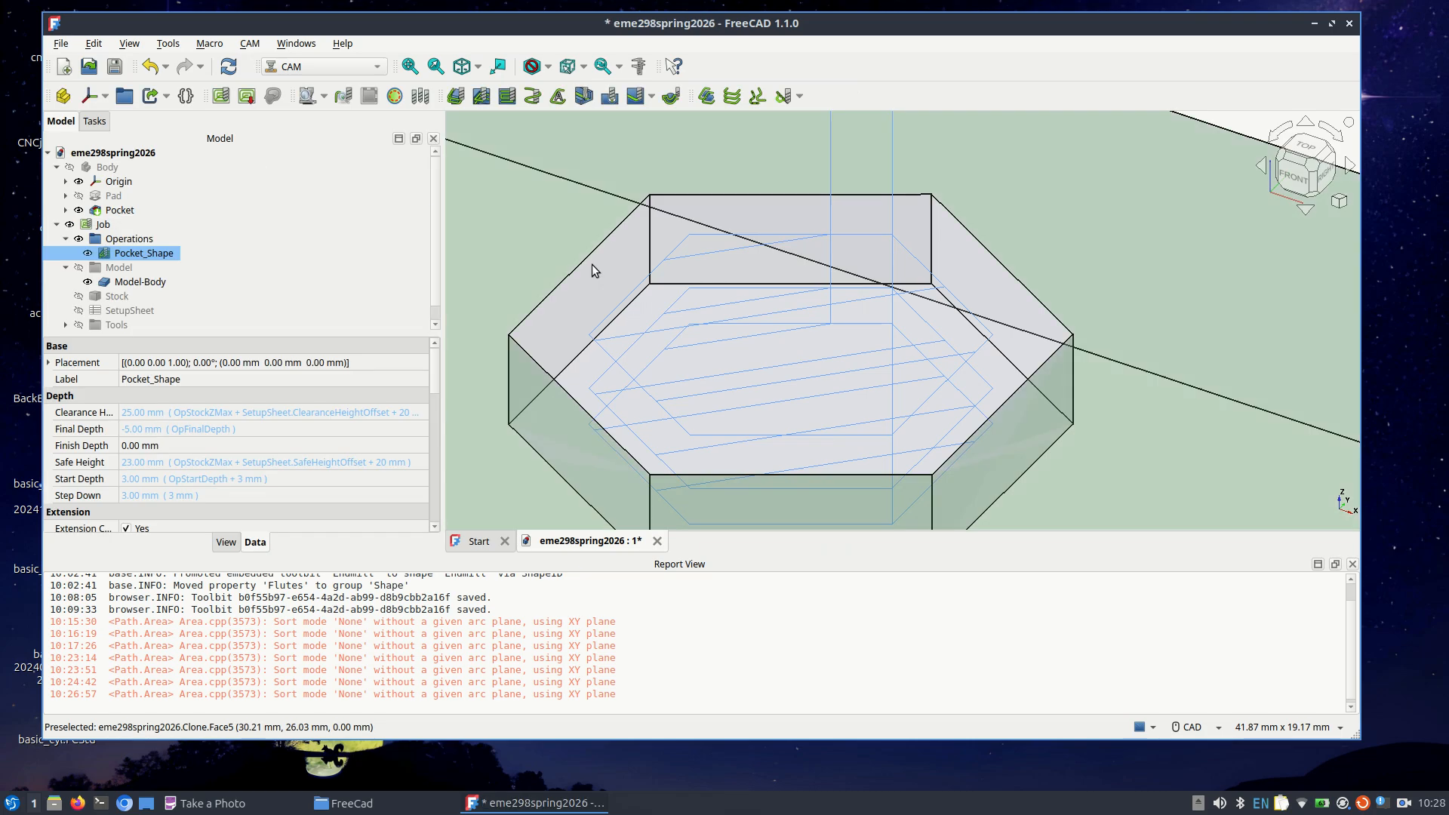
# Step: Select the block's four vertical side faces together, turning the model to reach the hidden ones
pyautogui.scroll(-1, 592, 264)
pyautogui.scroll(-7, 592, 264)
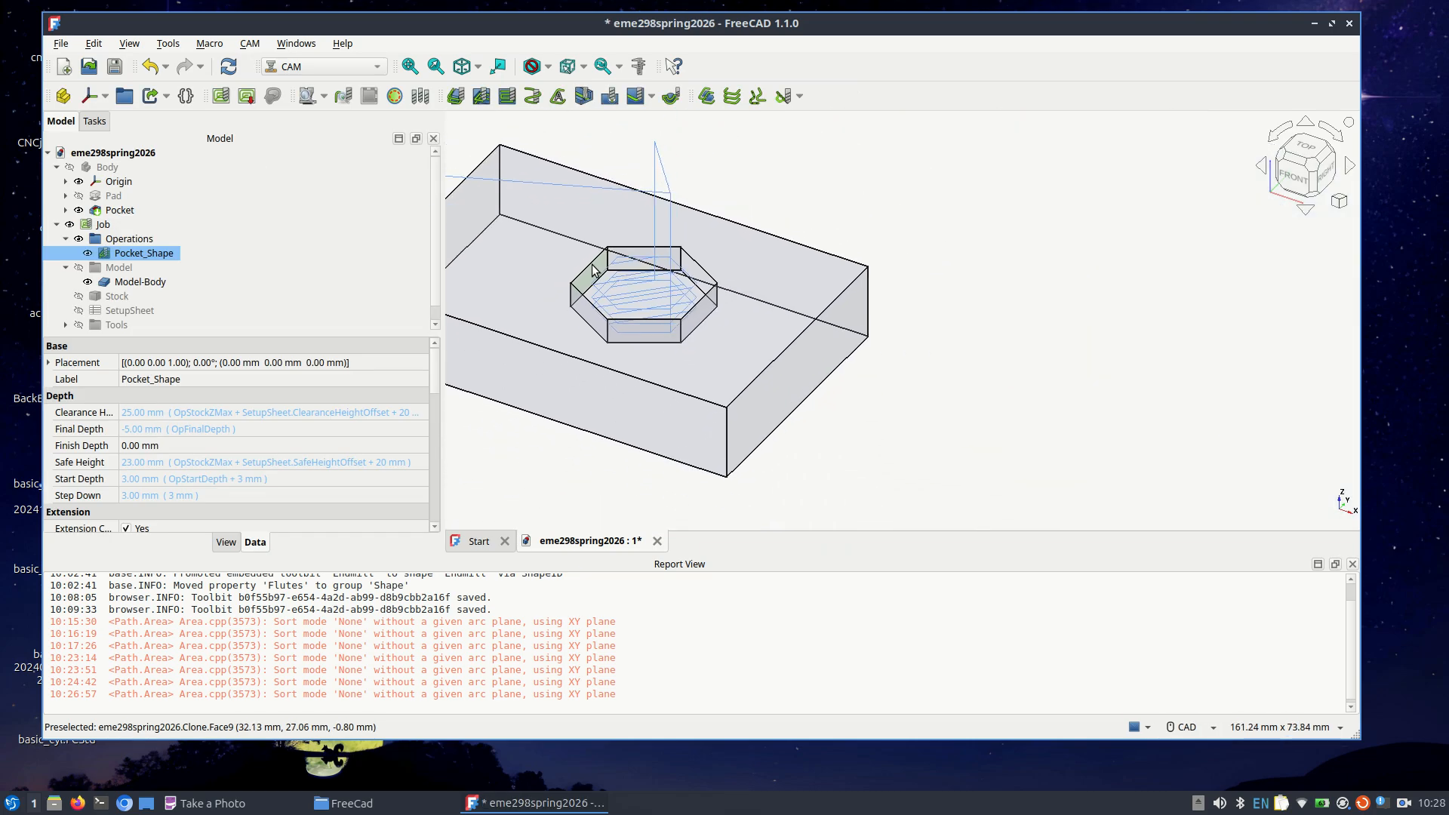
pyautogui.rightClick(663, 351)
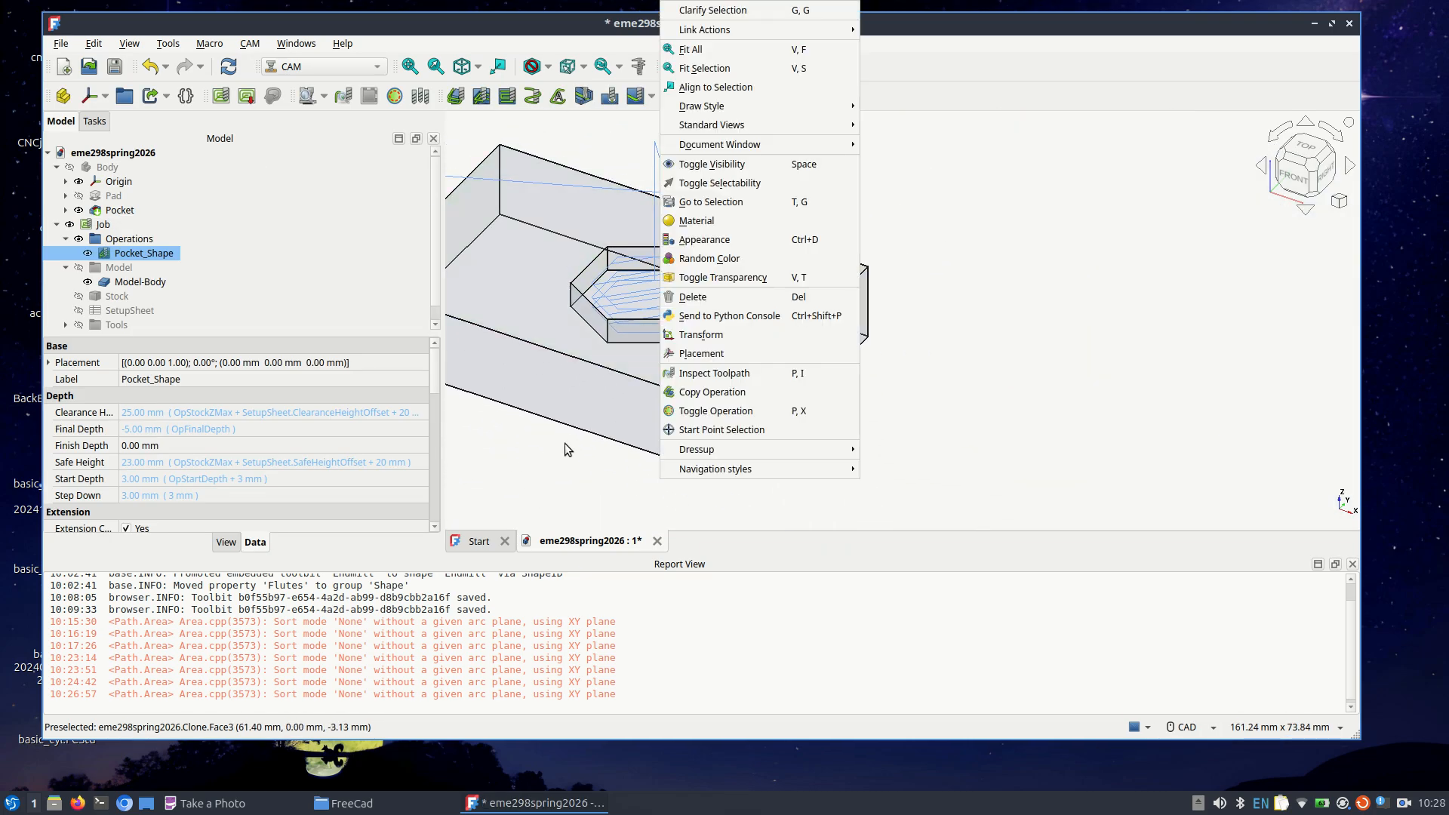
pyautogui.click(512, 454)
pyautogui.scroll(-2, 604, 483)
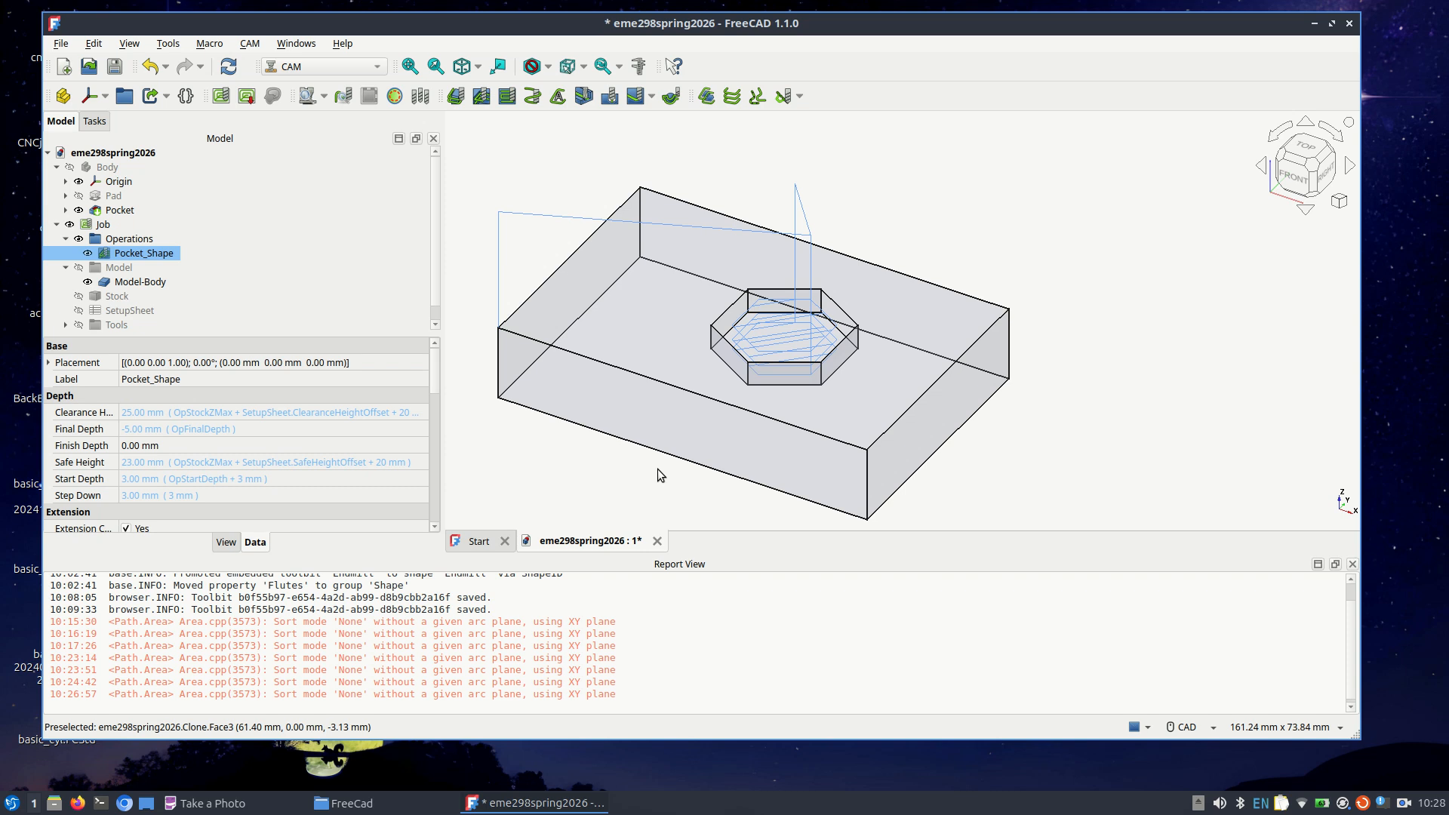
pyautogui.click(644, 353)
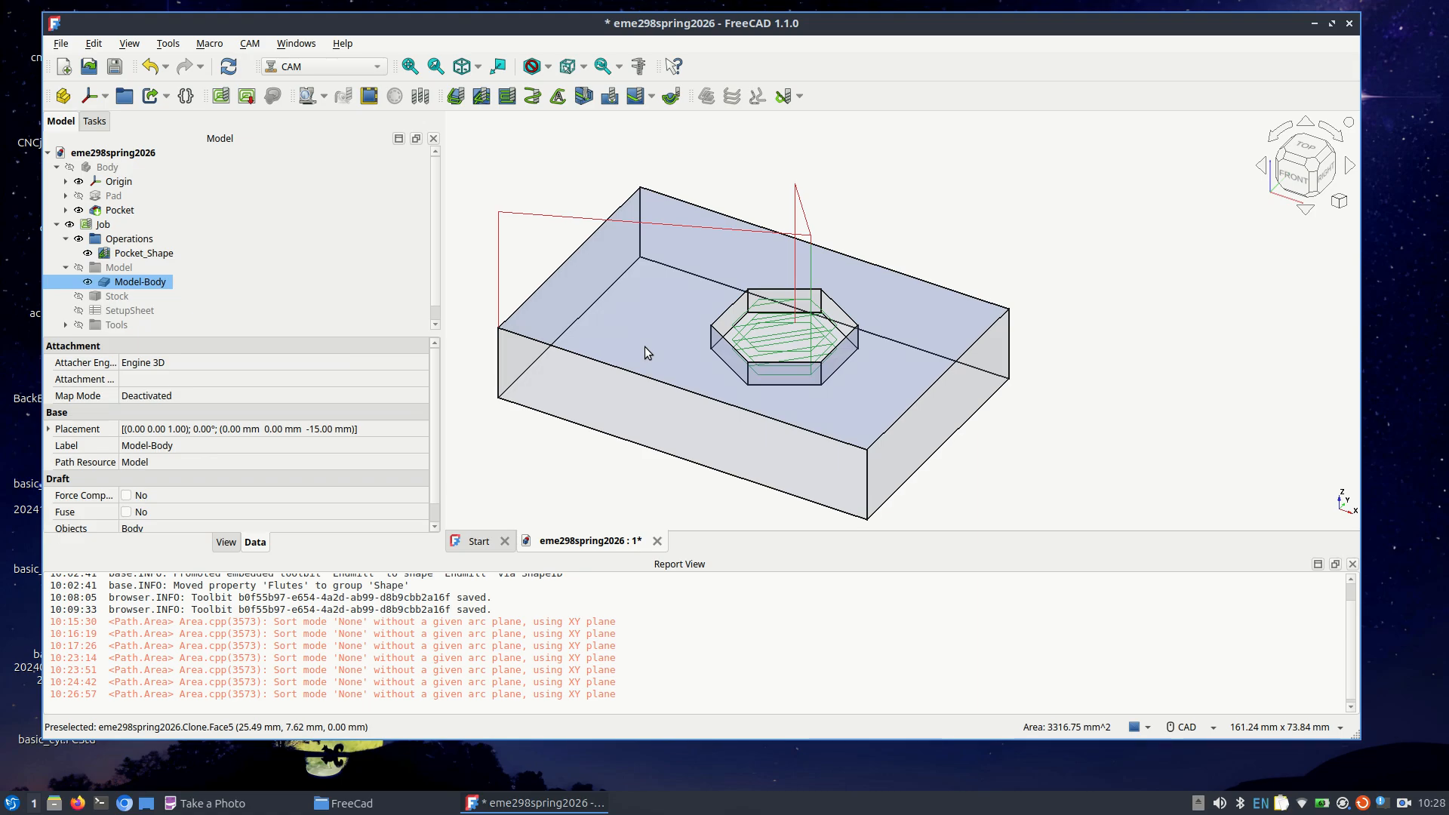
pyautogui.middleClick(1002, 468)
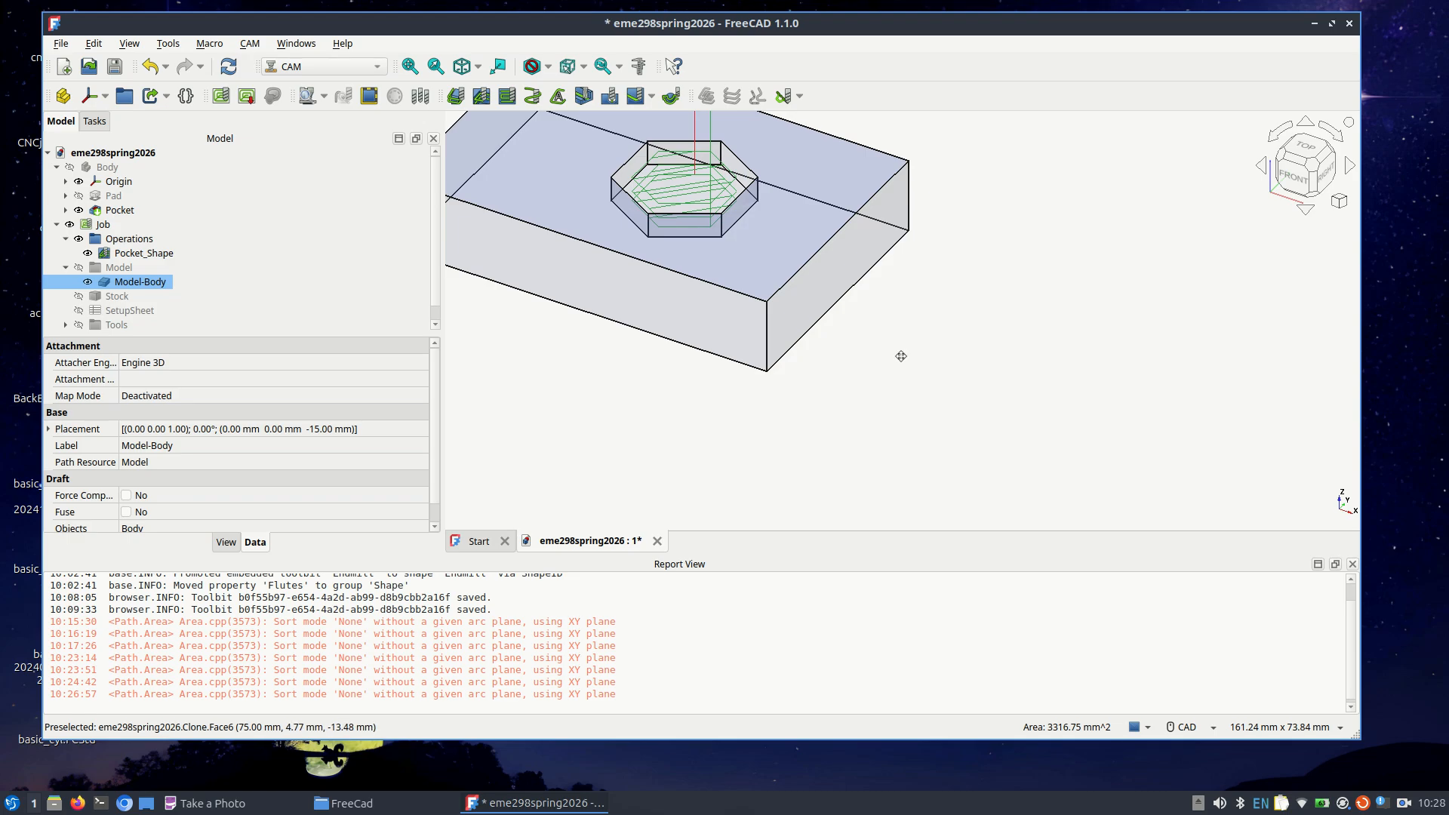
pyautogui.moveTo(900, 355); pyautogui.dragTo(1013, 477, button='middle')
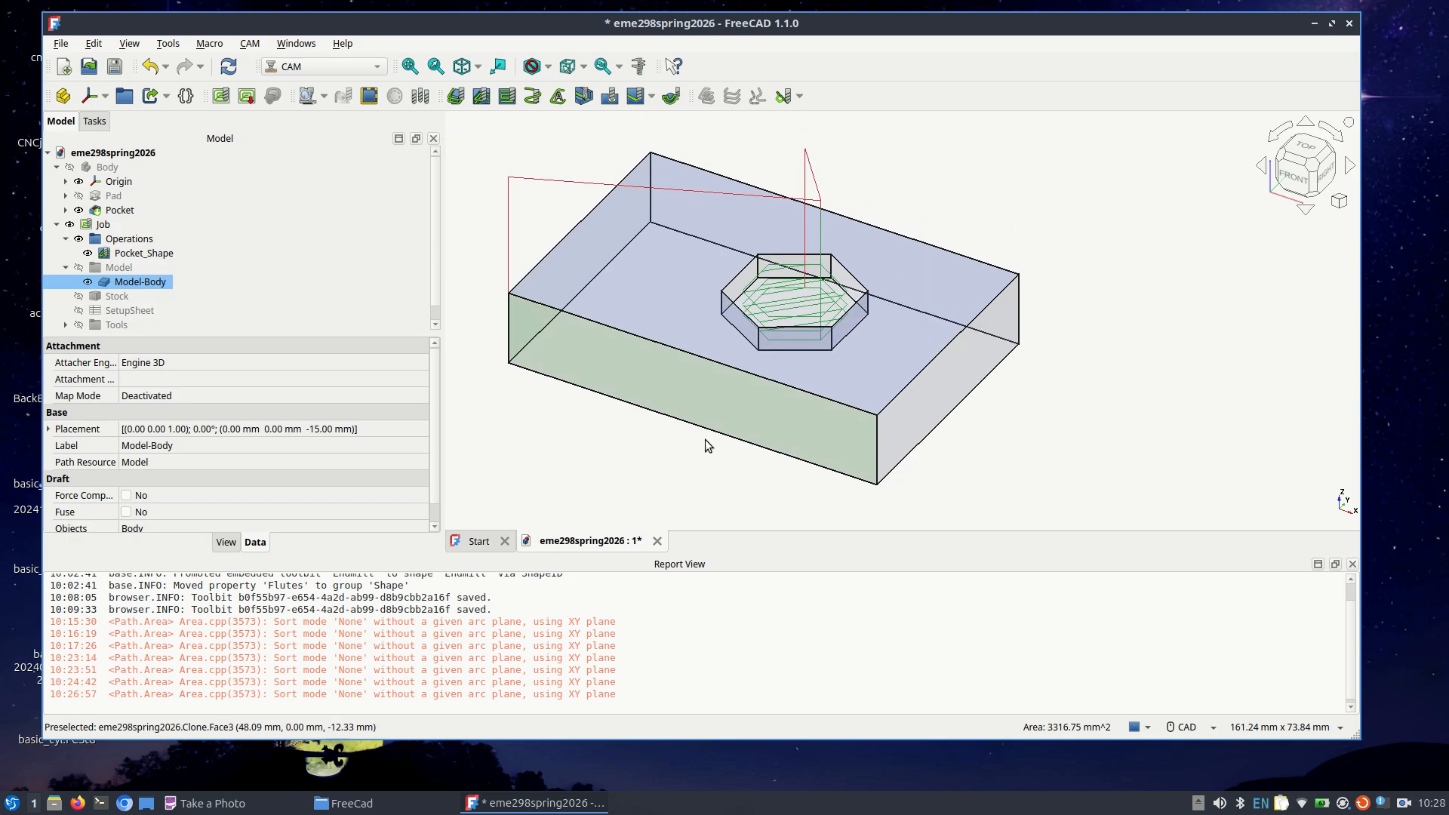
pyautogui.click(685, 392)
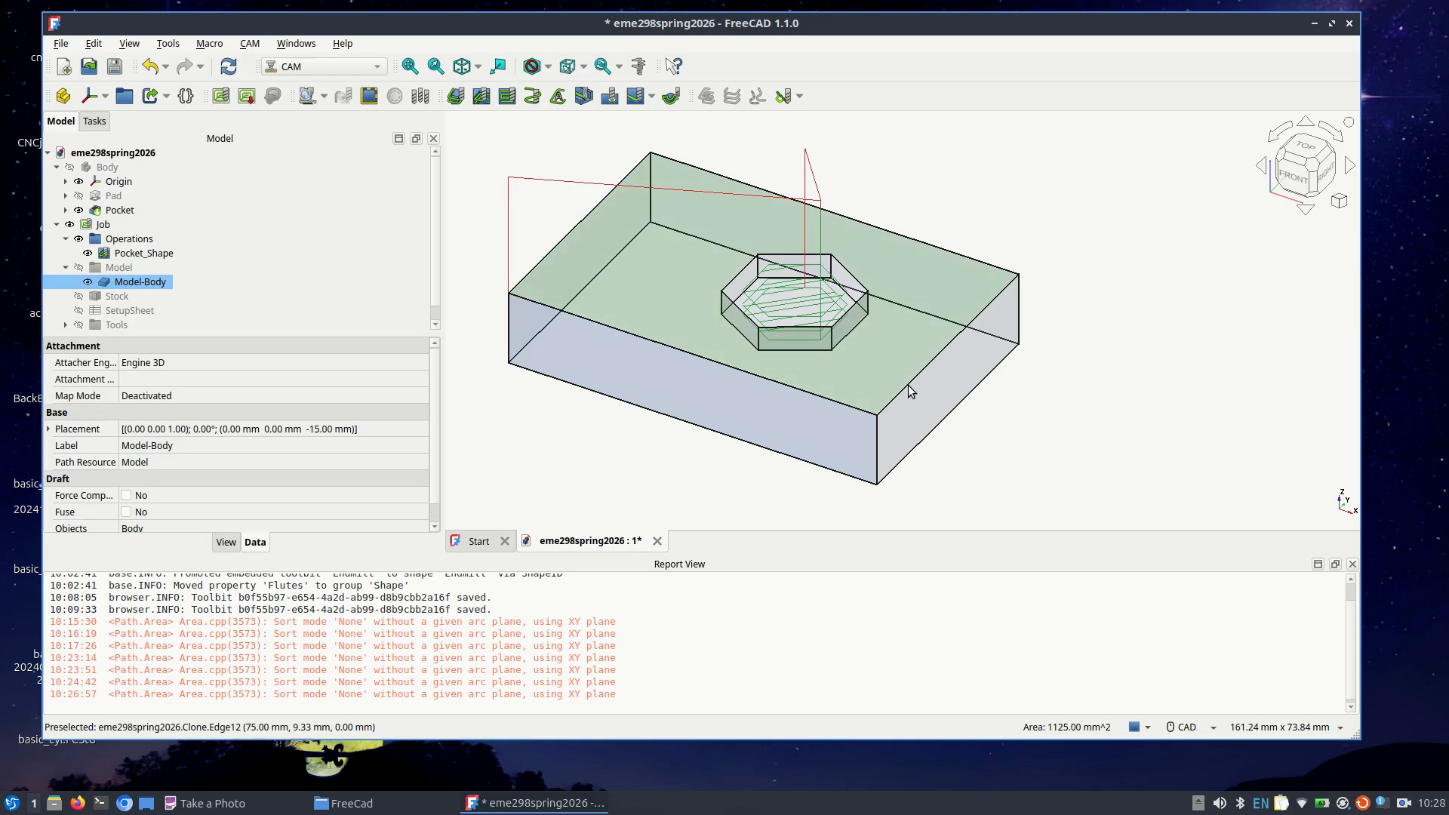
pyautogui.keyDown('ctrl'); pyautogui.click(941, 385); pyautogui.keyUp('ctrl')
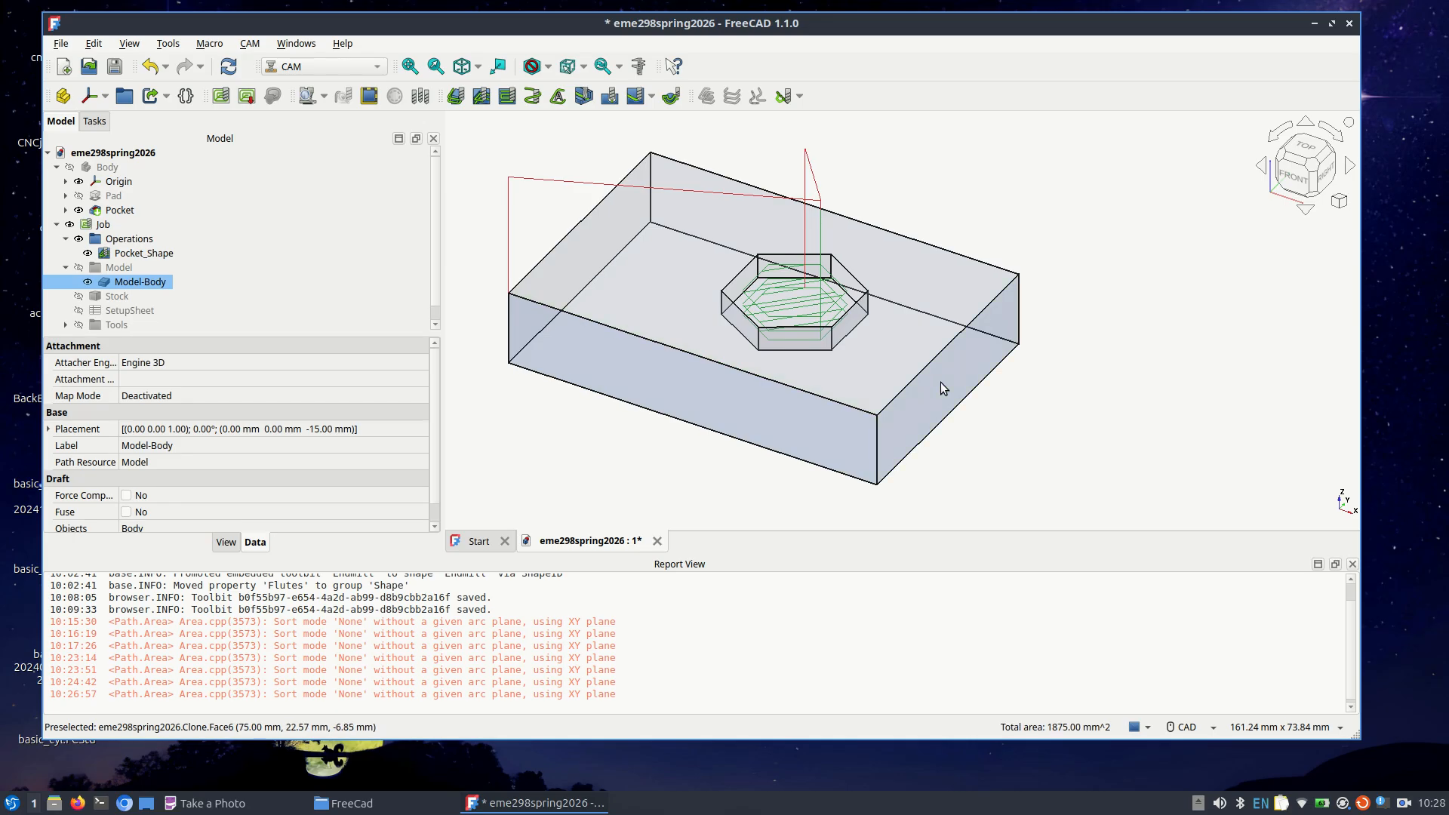
pyautogui.click(1351, 170)
pyautogui.click(1351, 171)
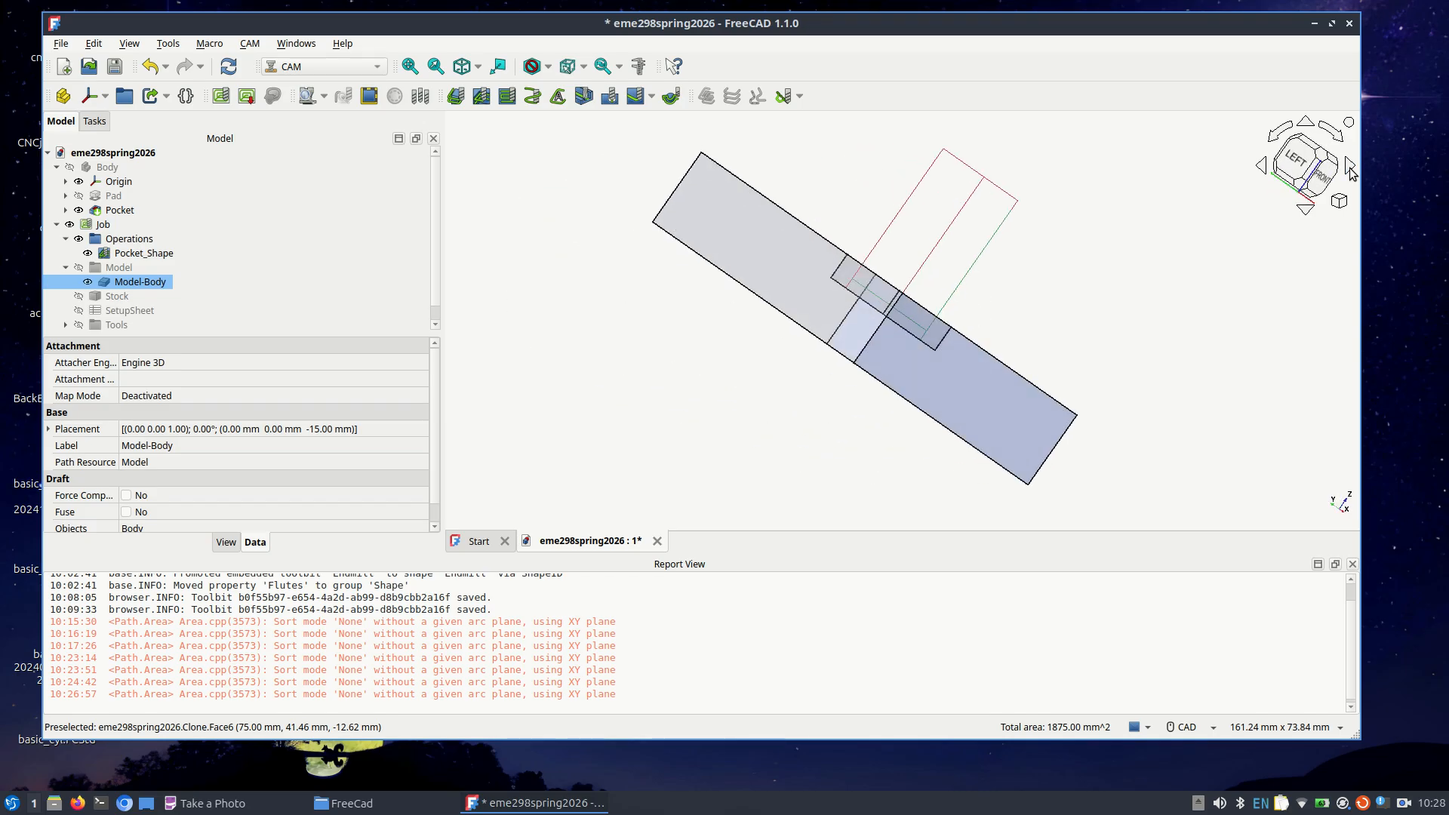
pyautogui.keyDown('ctrl'); pyautogui.click(793, 249); pyautogui.keyUp('ctrl')
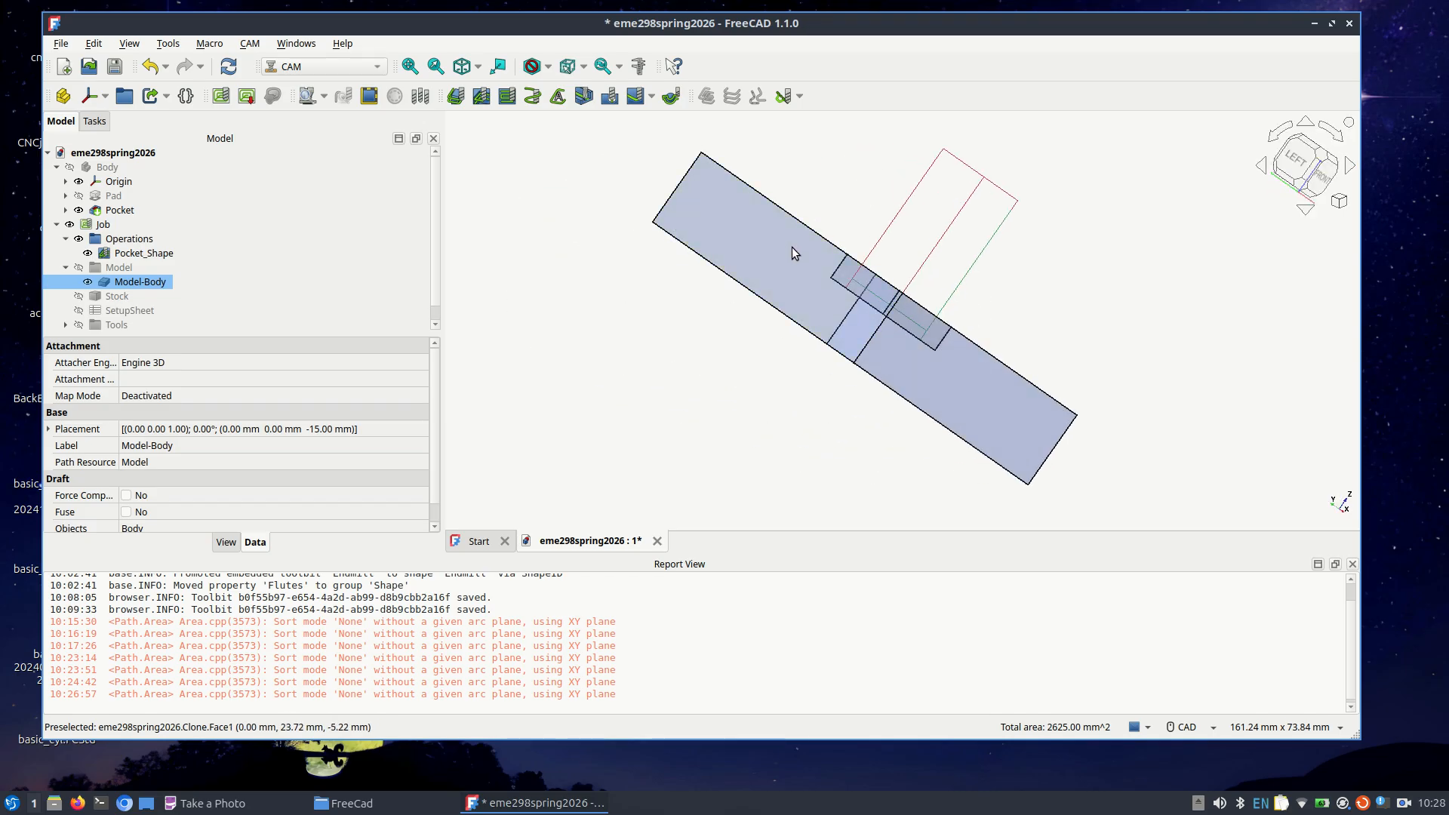
pyautogui.click(1351, 169)
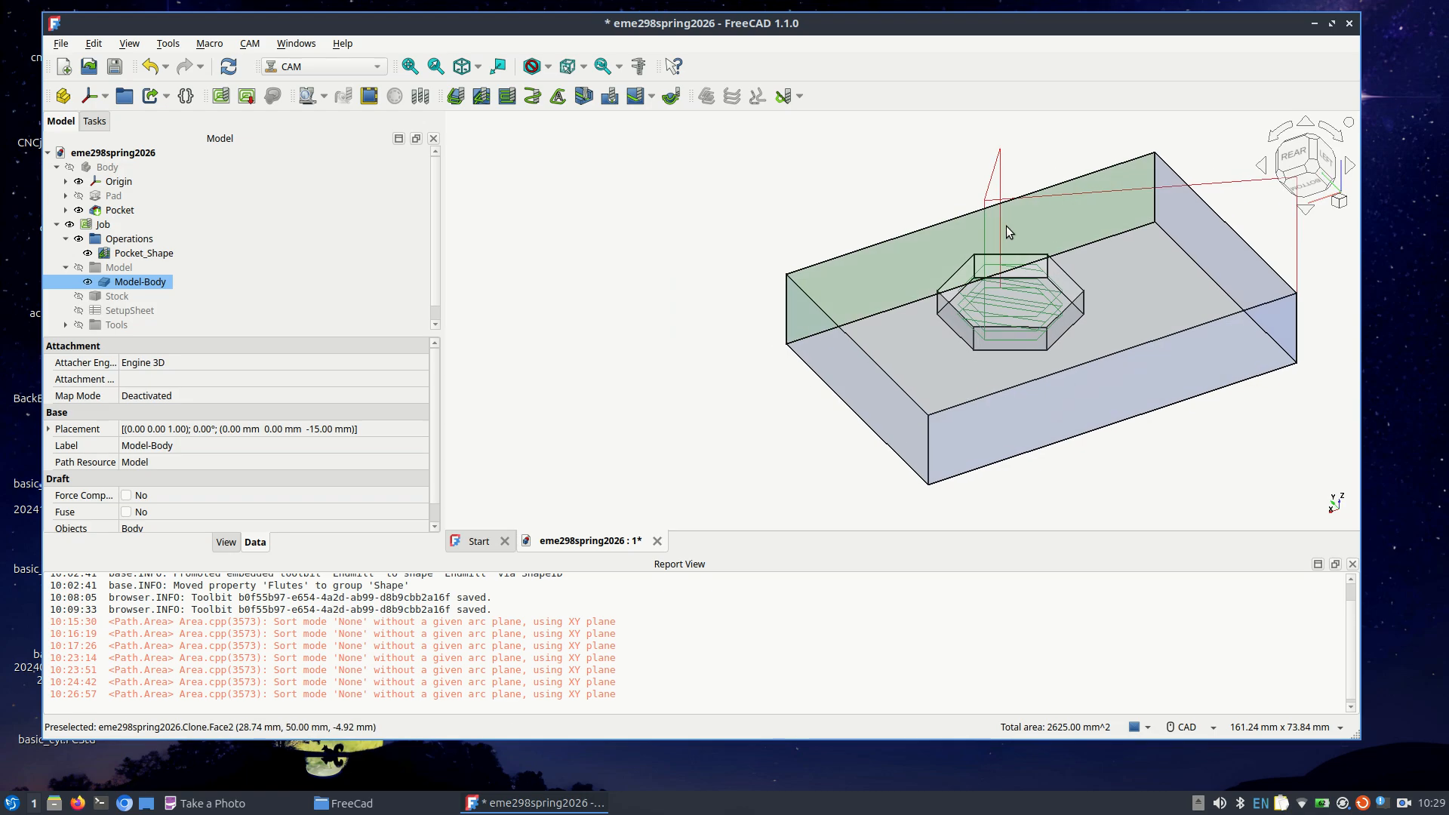
pyautogui.keyDown('ctrl'); pyautogui.click(1005, 227); pyautogui.keyUp('ctrl')
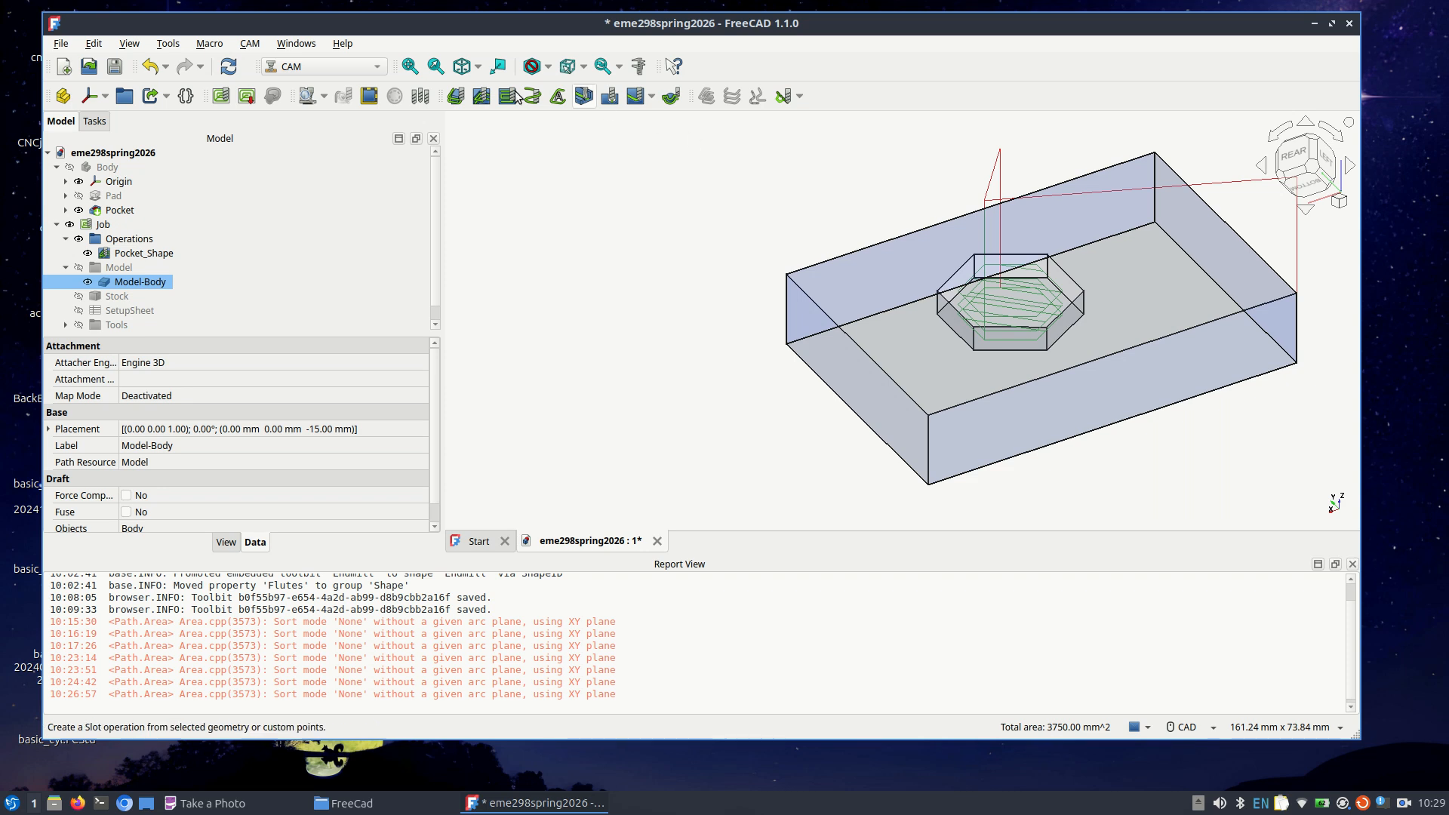
# Step: Start a Profile operation on the four side faces, review its base geometry and depths, and close it without keeping the operation
pyautogui.click(456, 96)
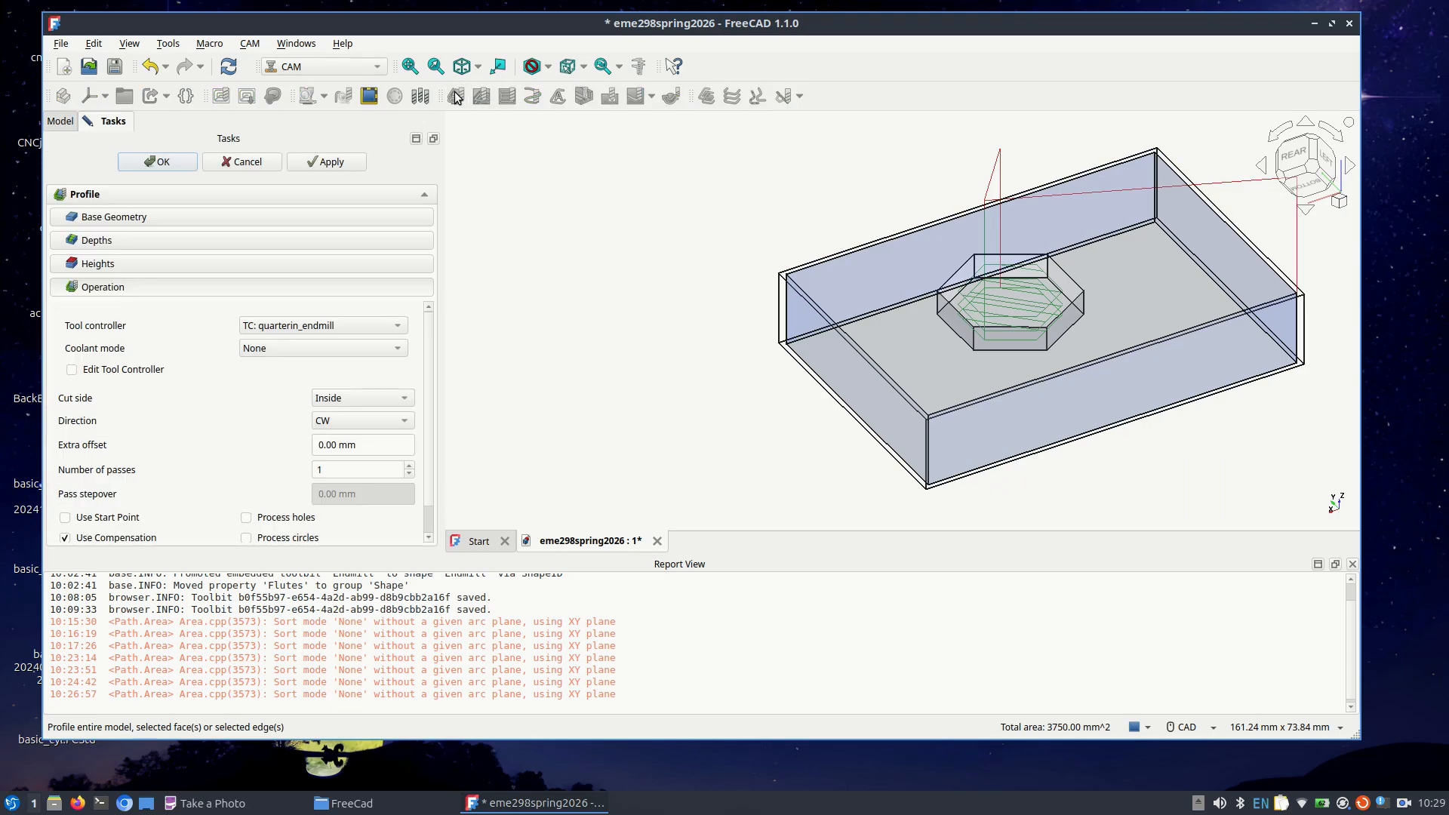
pyautogui.click(163, 212)
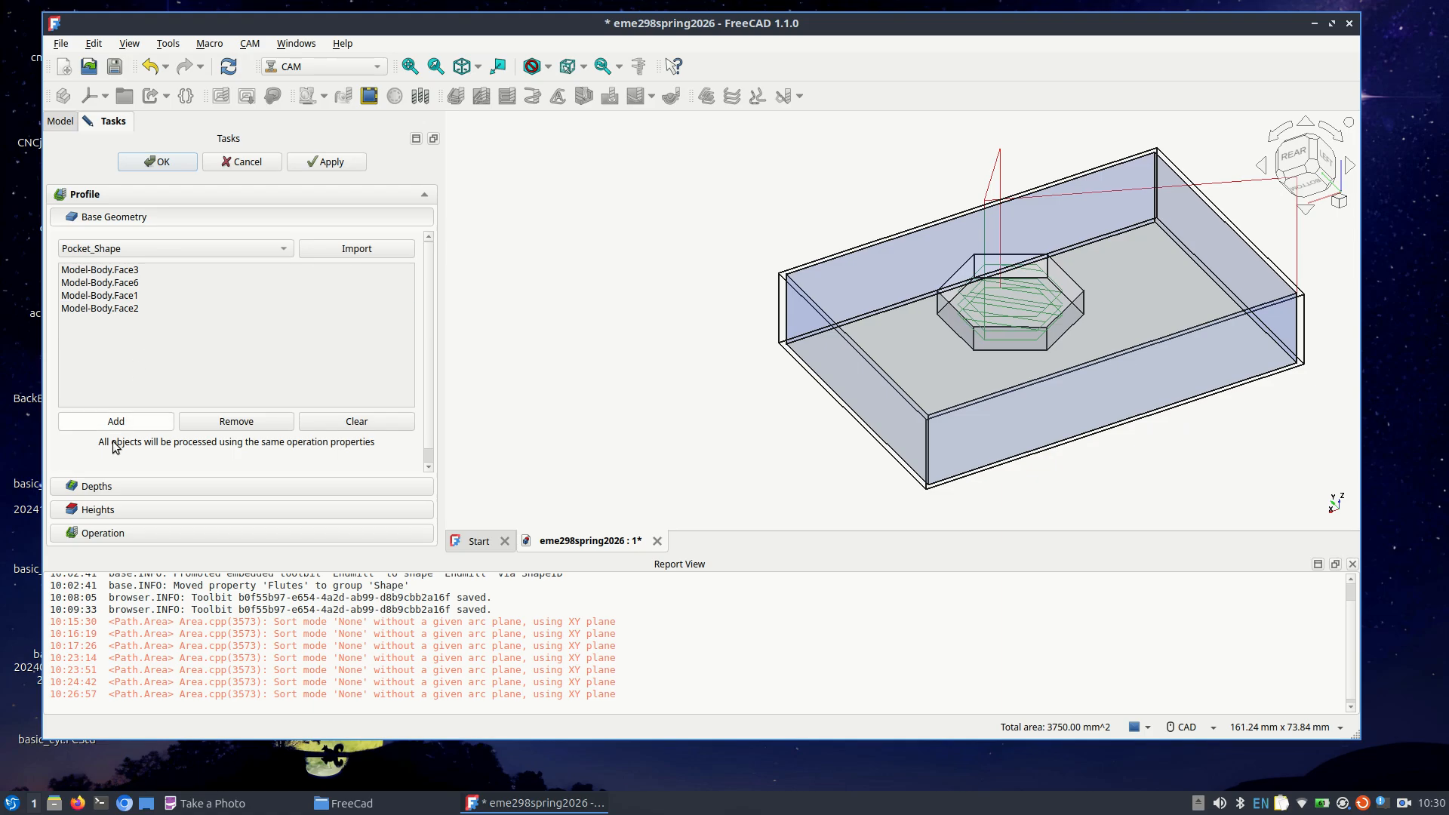
pyautogui.click(106, 490)
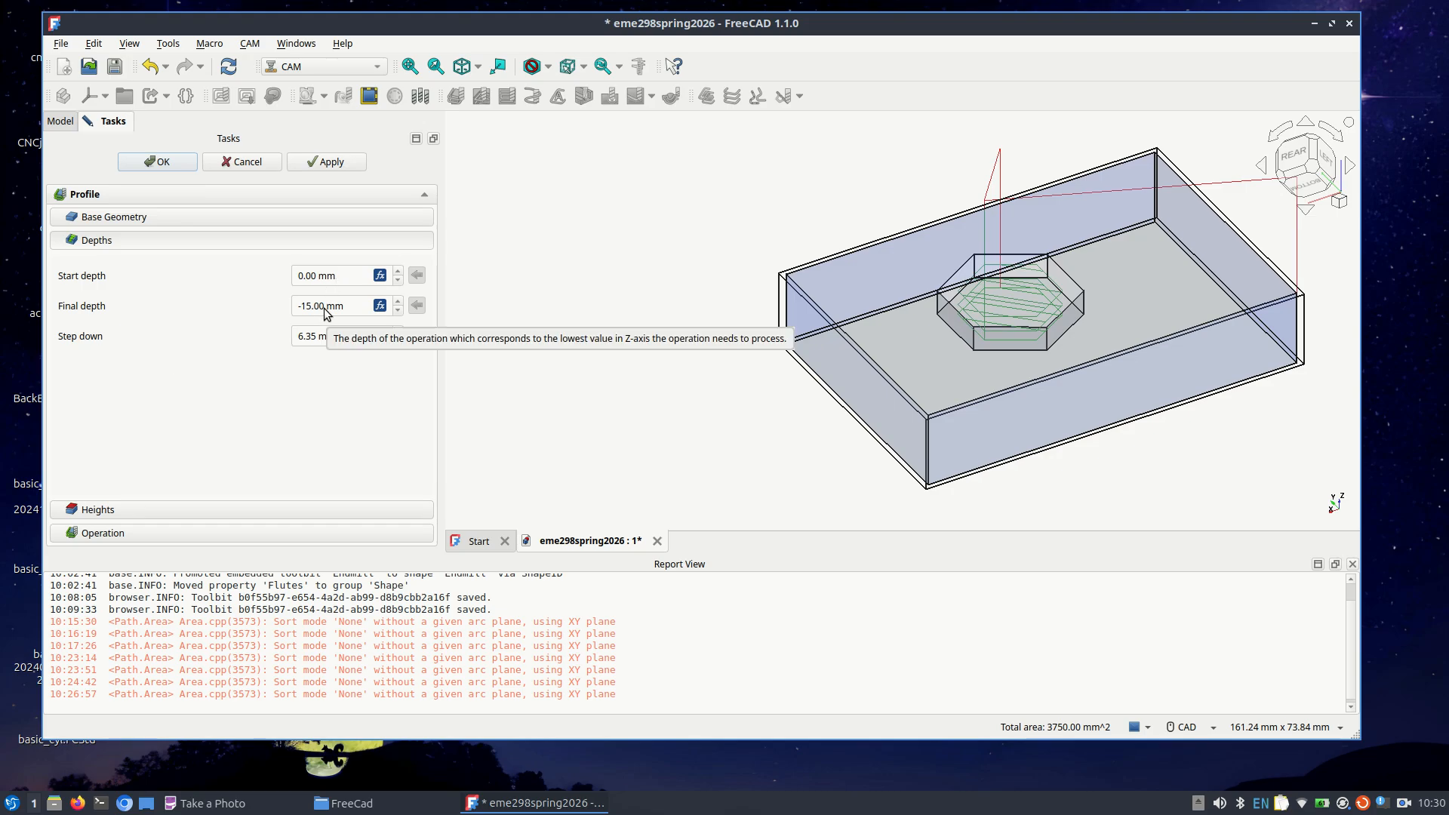
pyautogui.press('Return')
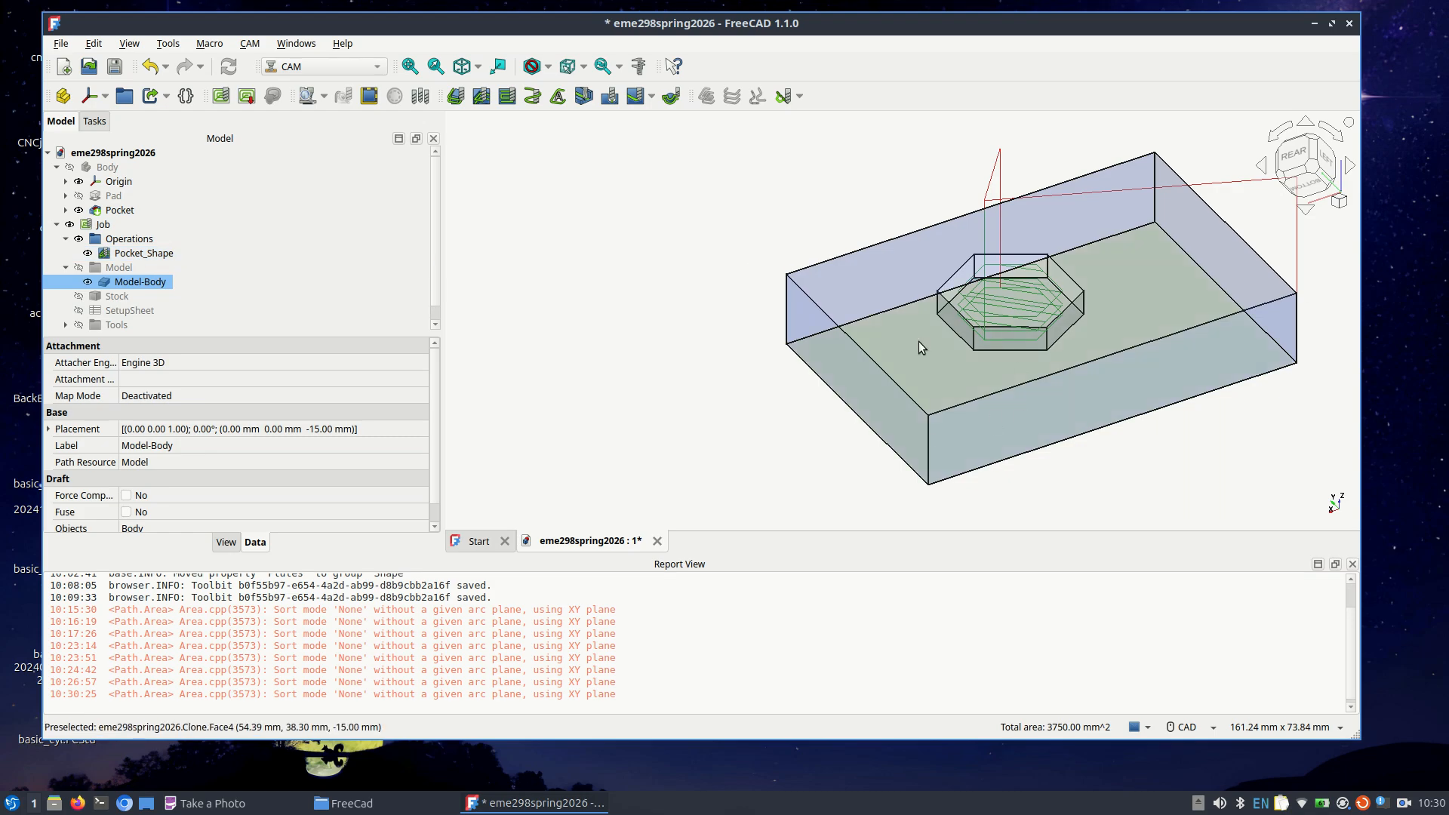
# Step: Clear the face selection, orient the block with its upper side in view, and select only its top face
pyautogui.click(721, 222)
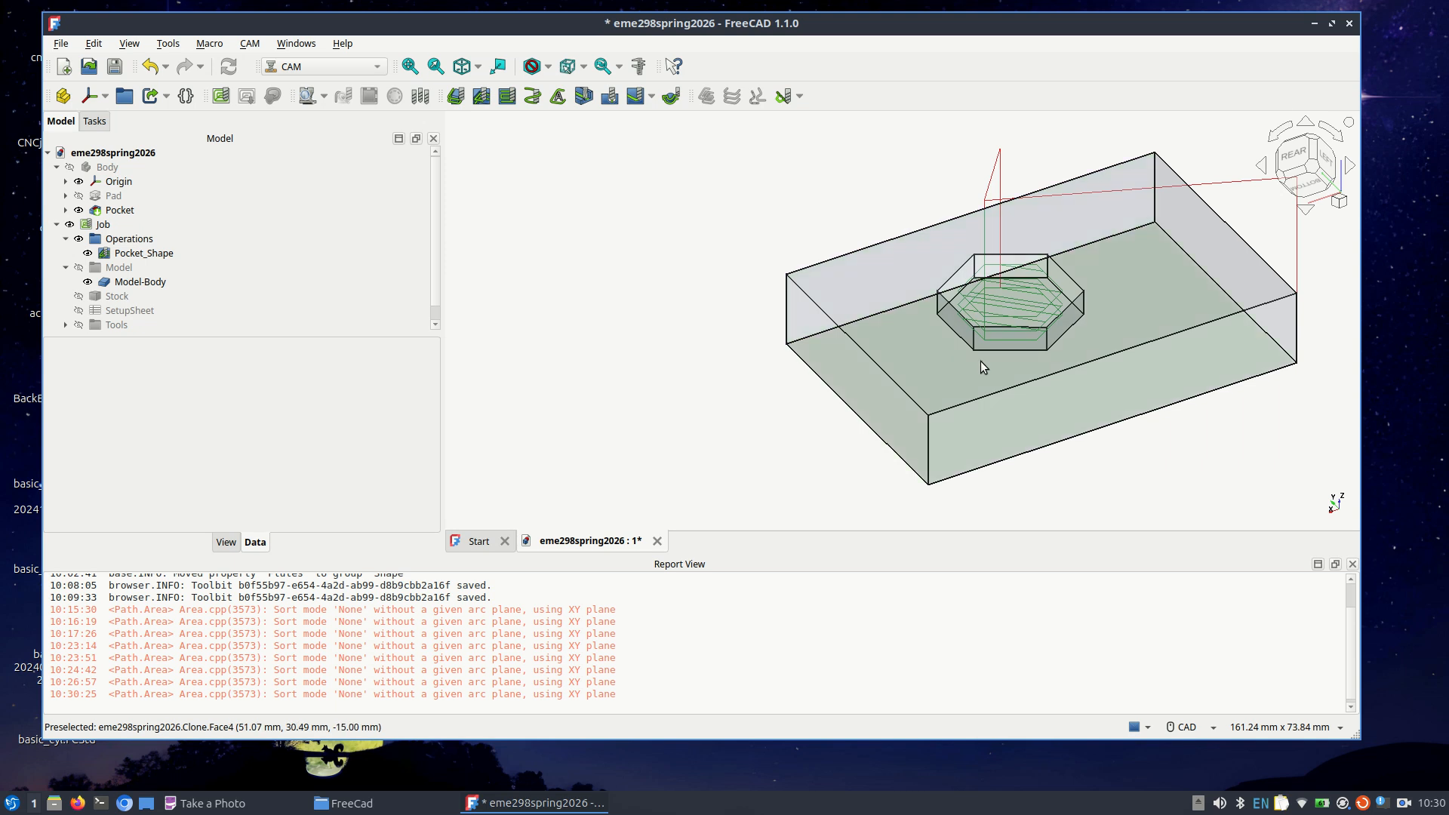
pyautogui.click(1141, 289)
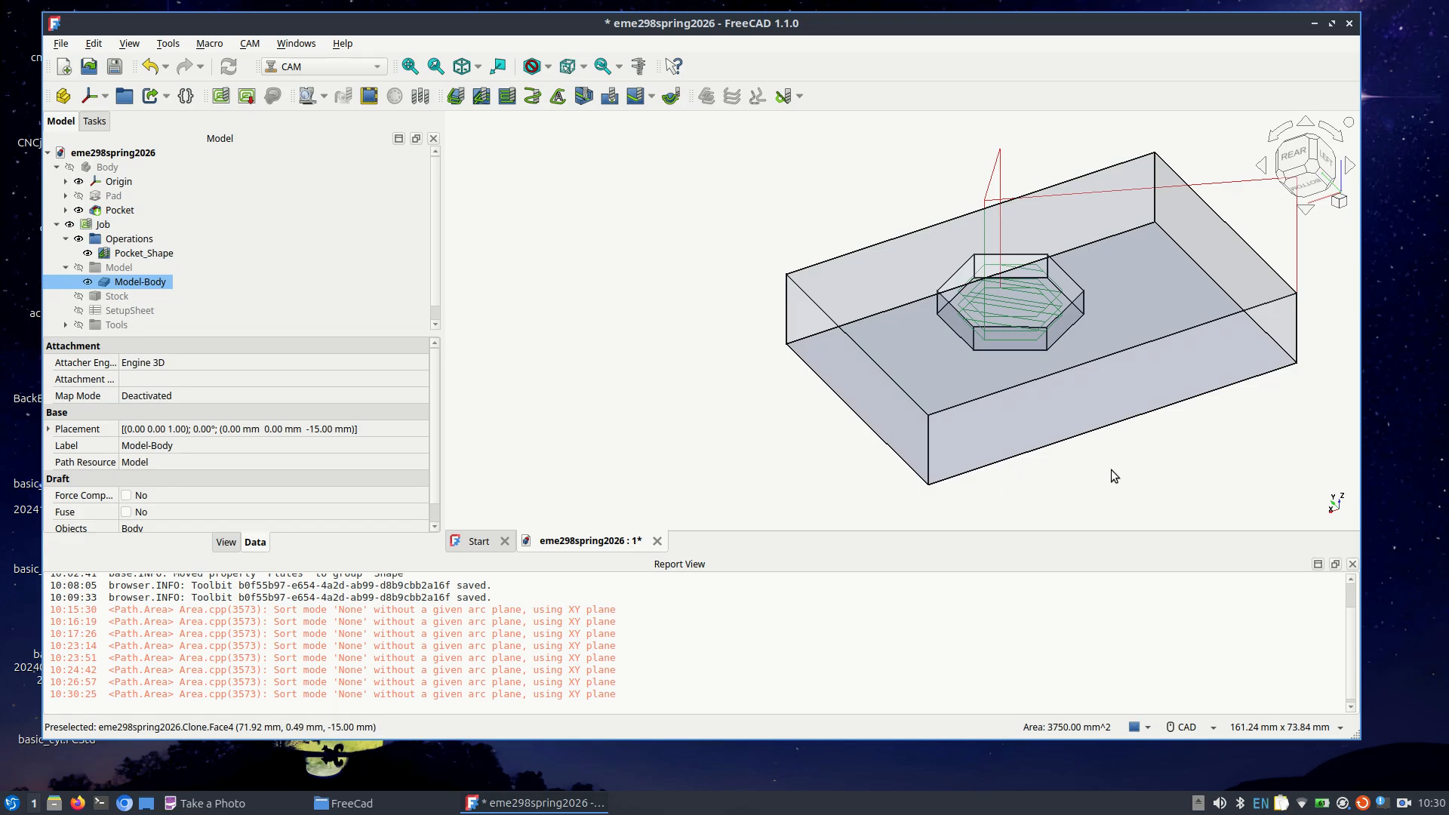
pyautogui.rightClick(1125, 501)
pyautogui.click(1125, 501)
pyautogui.click(1098, 465)
pyautogui.moveTo(1098, 465); pyautogui.dragTo(1084, 529, button='middle')
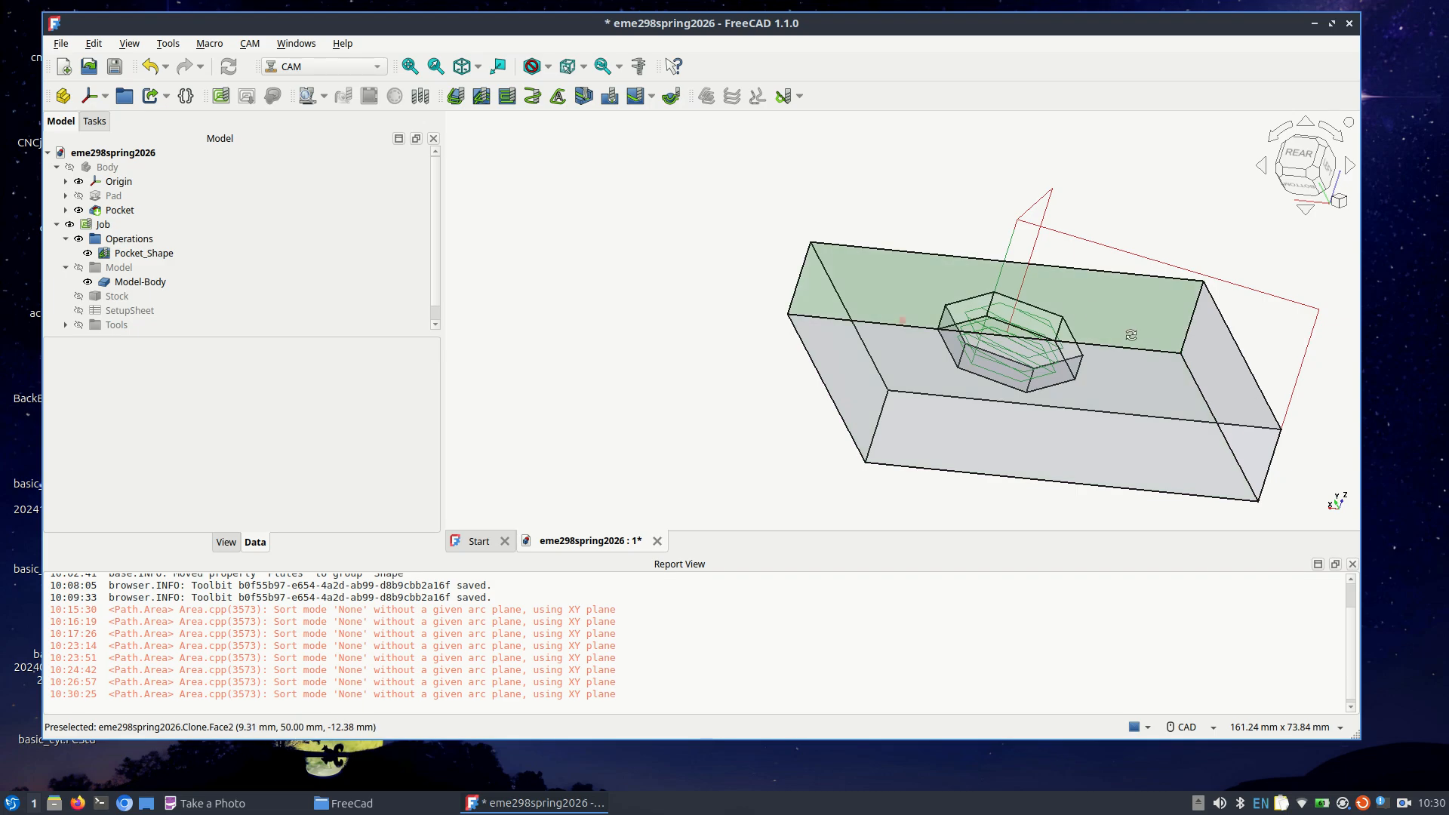
pyautogui.moveTo(1136, 335); pyautogui.dragTo(654, 330, button='middle')
pyautogui.click(634, 371)
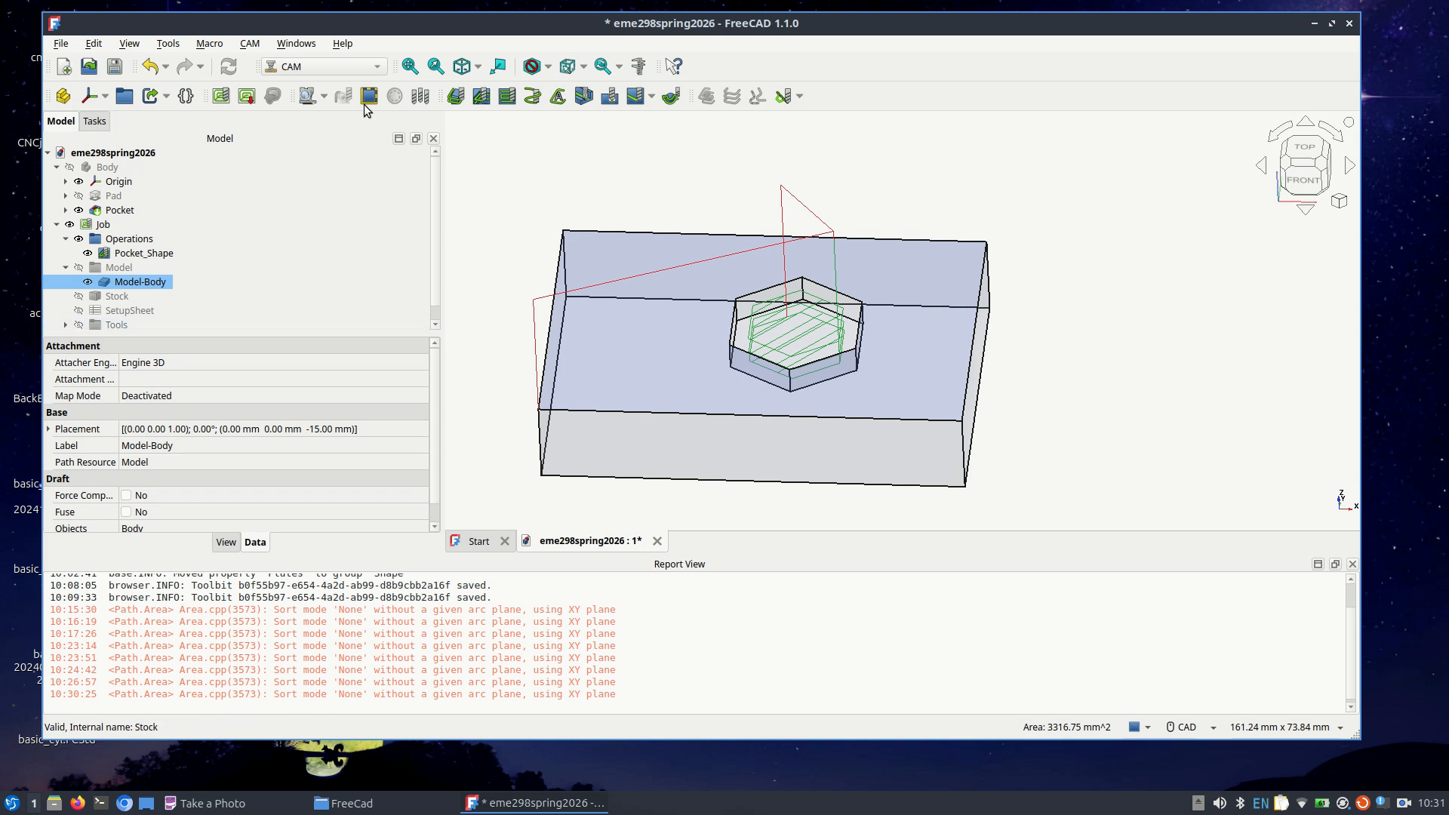
# Step: Start a Profile operation on the top face, review its base geometry and depths, and cancel the operation
pyautogui.click(456, 96)
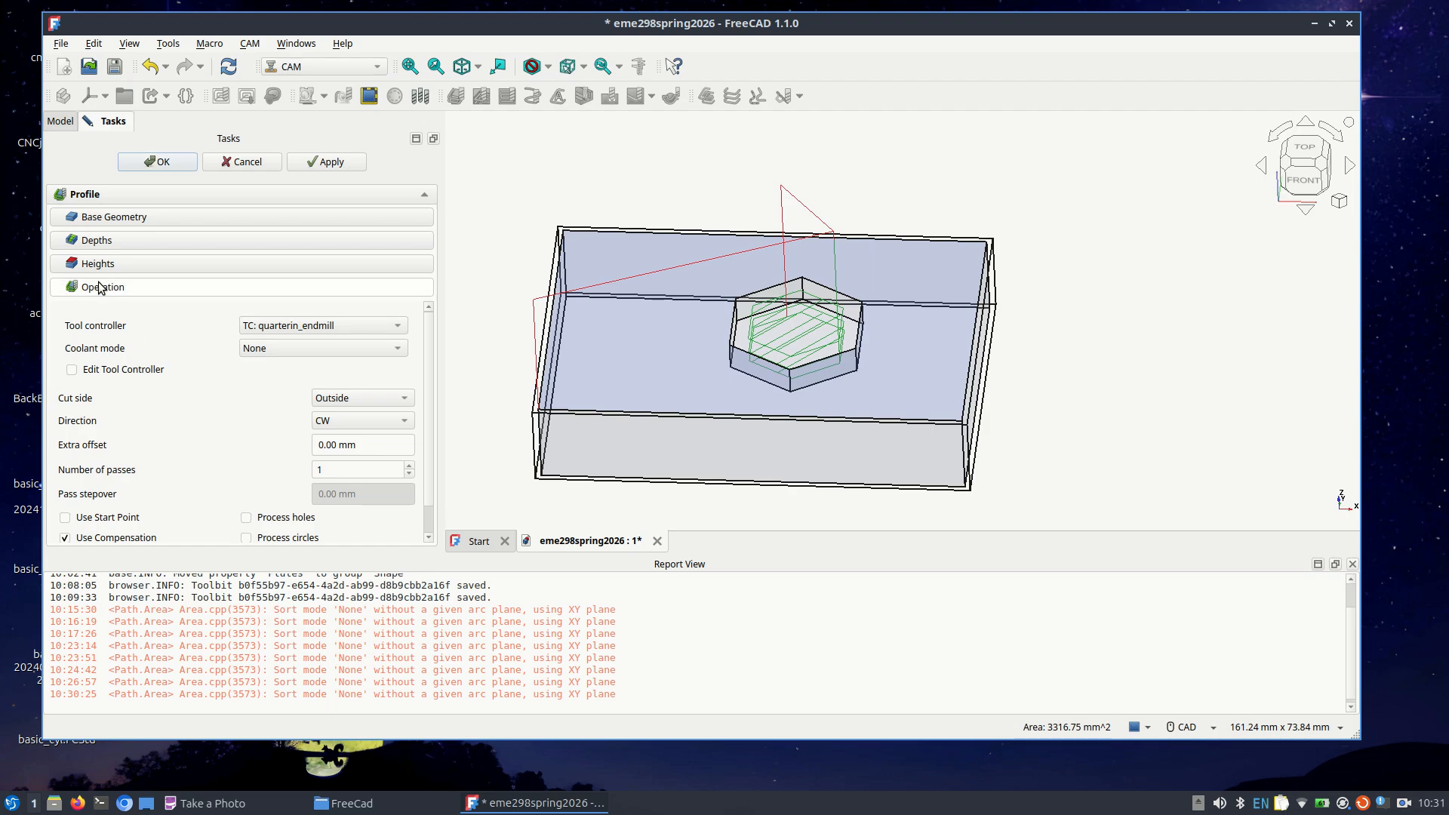
pyautogui.click(100, 219)
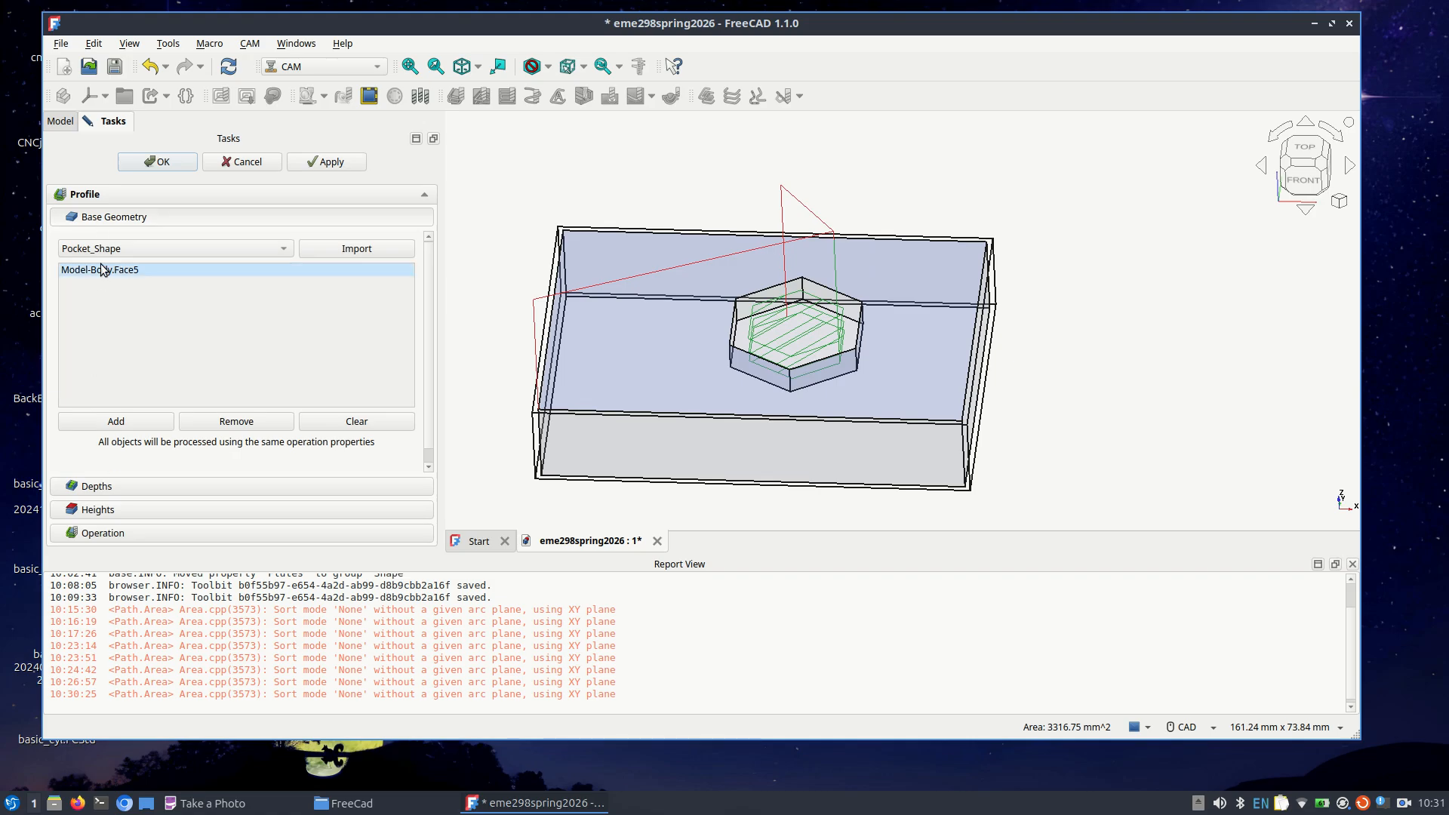
pyautogui.click(98, 486)
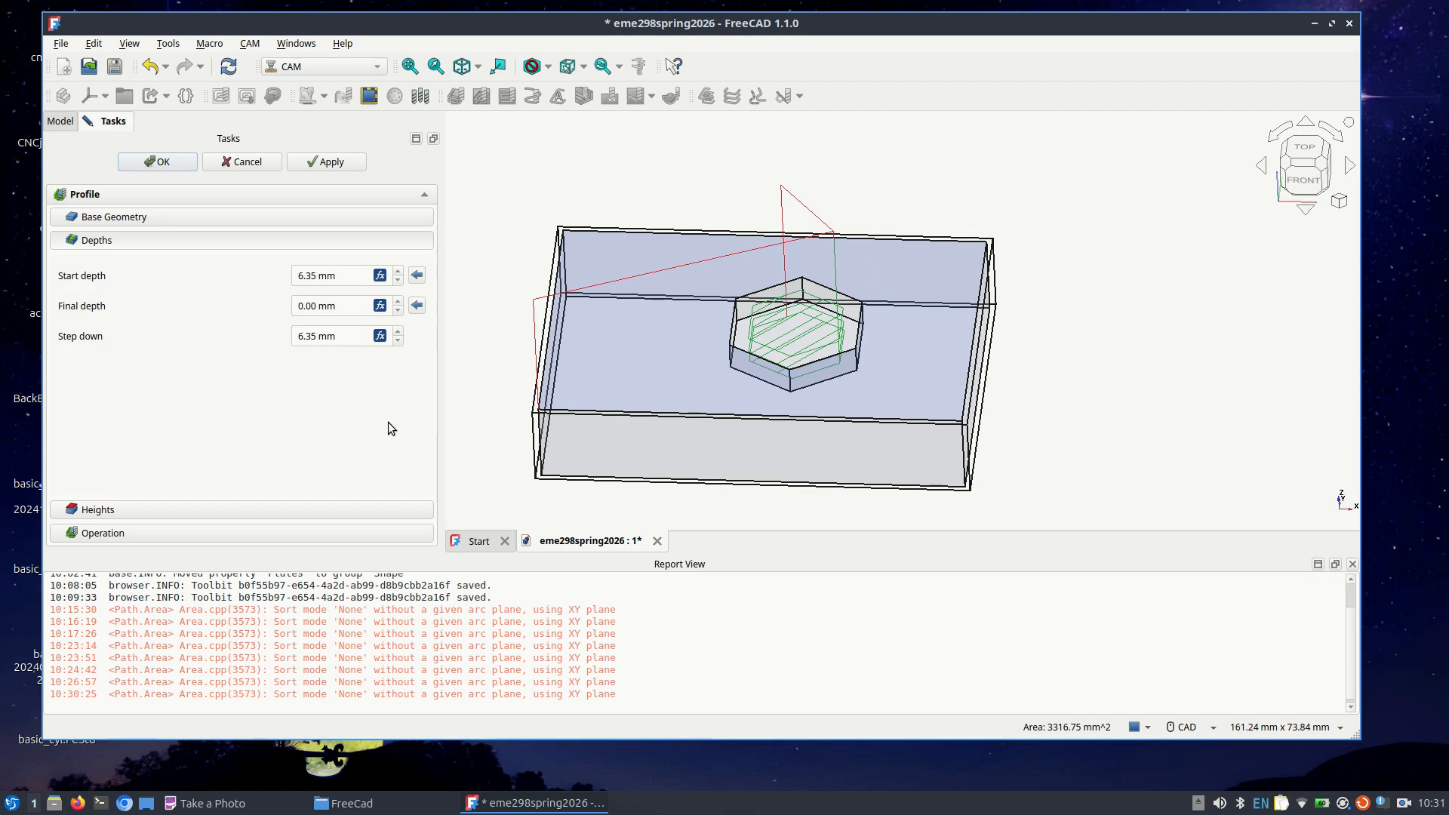
pyautogui.press('Escape')
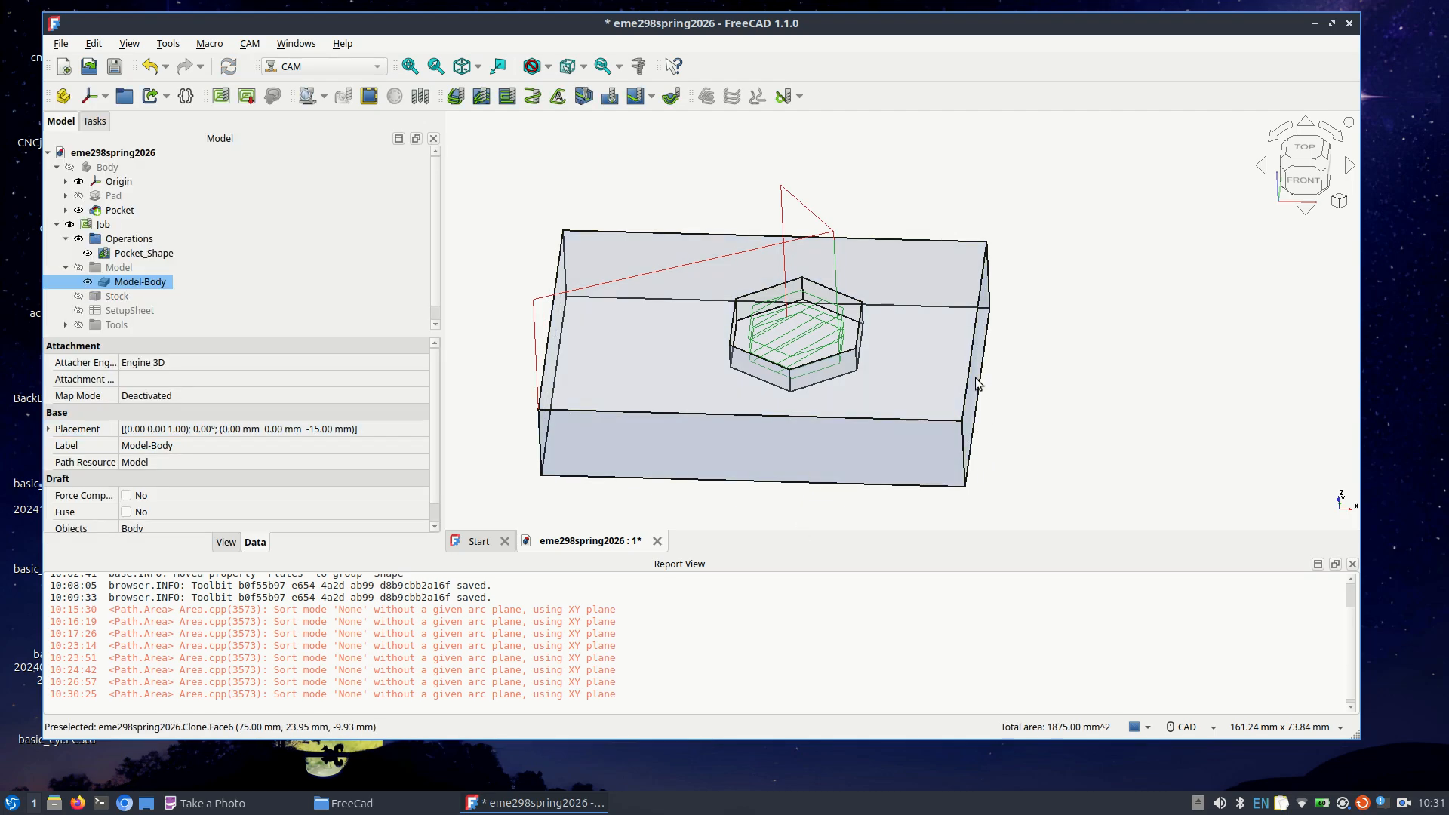
pyautogui.click(1266, 171)
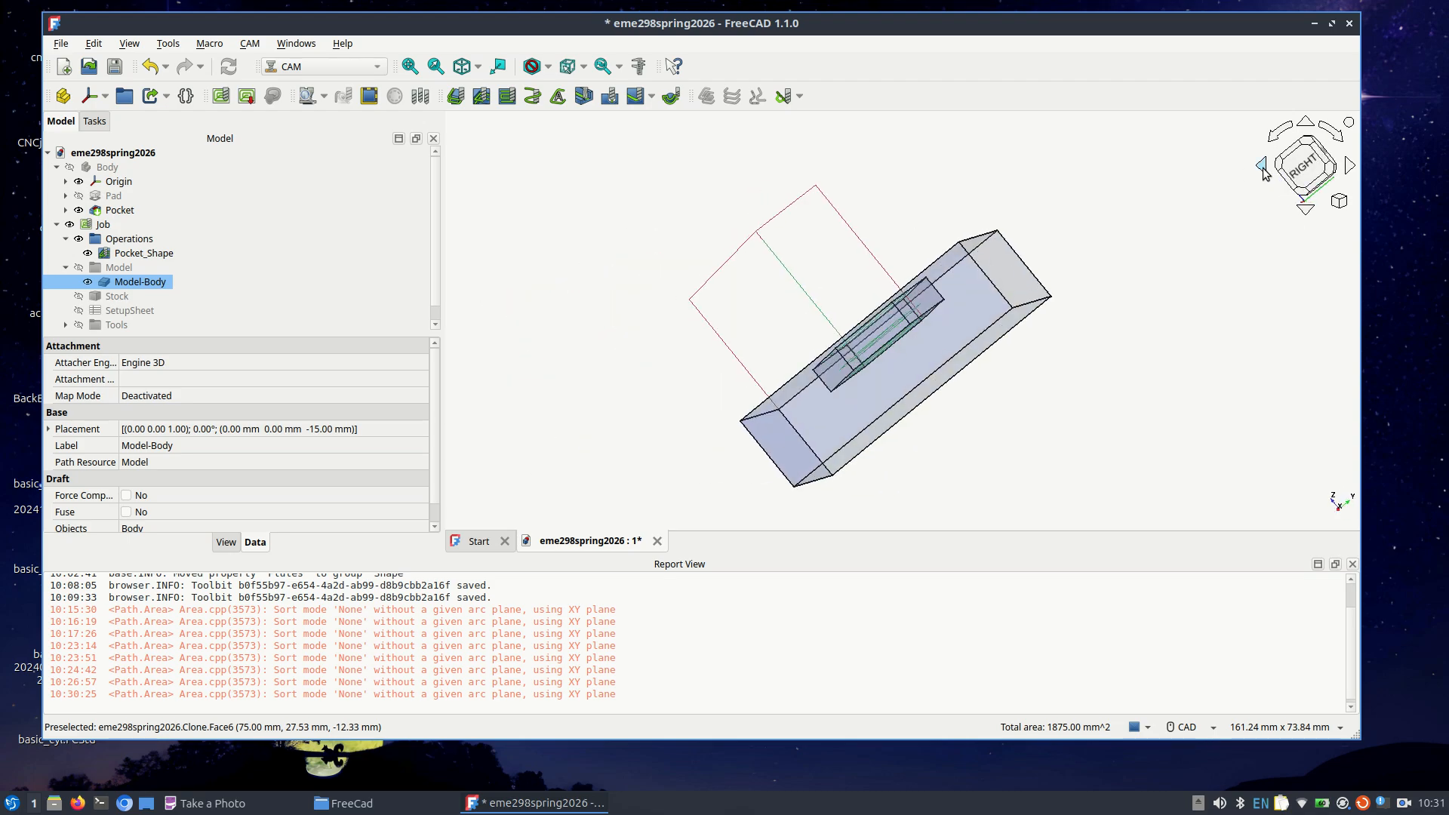
pyautogui.click(1261, 165)
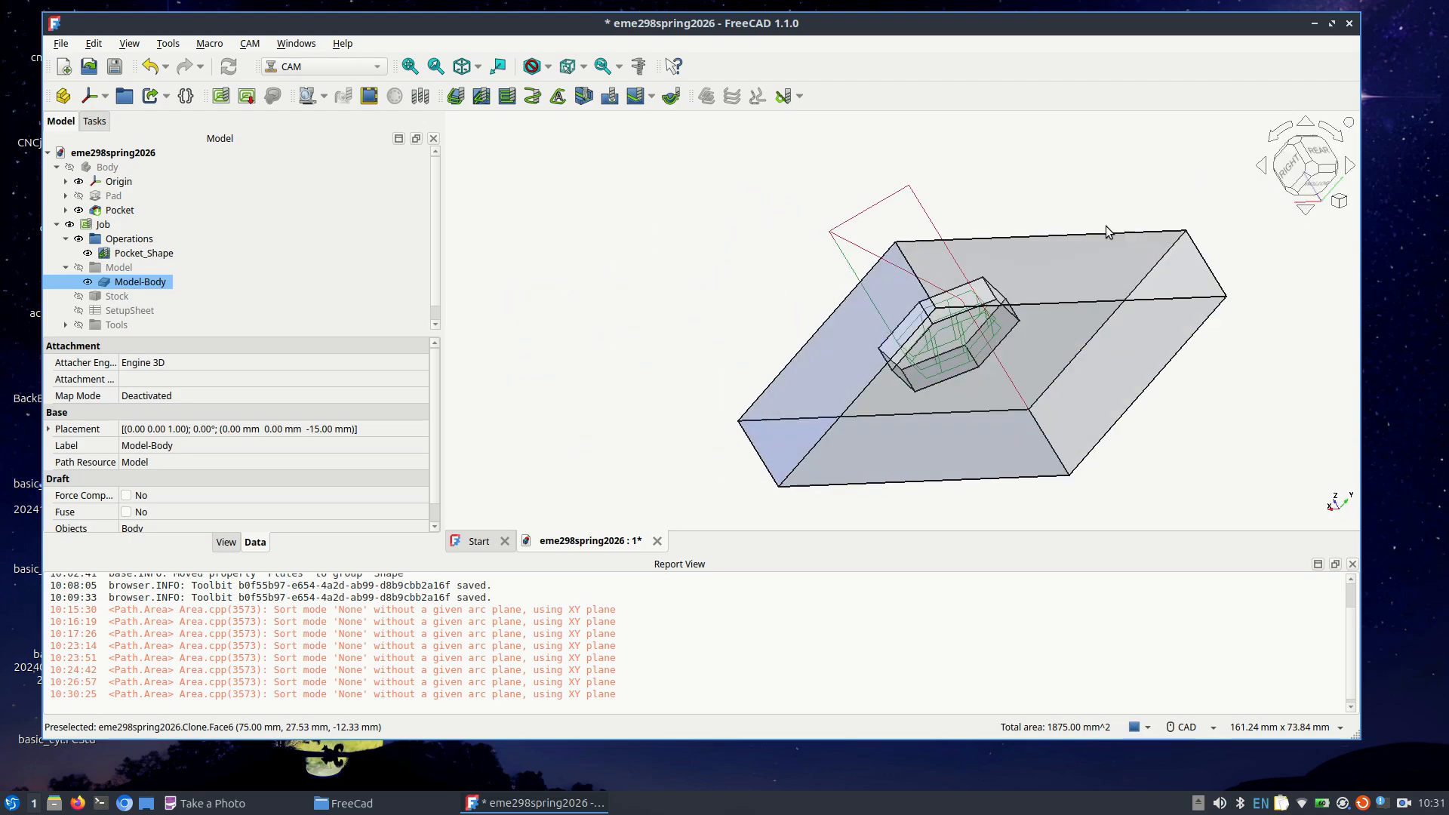
pyautogui.click(1259, 170)
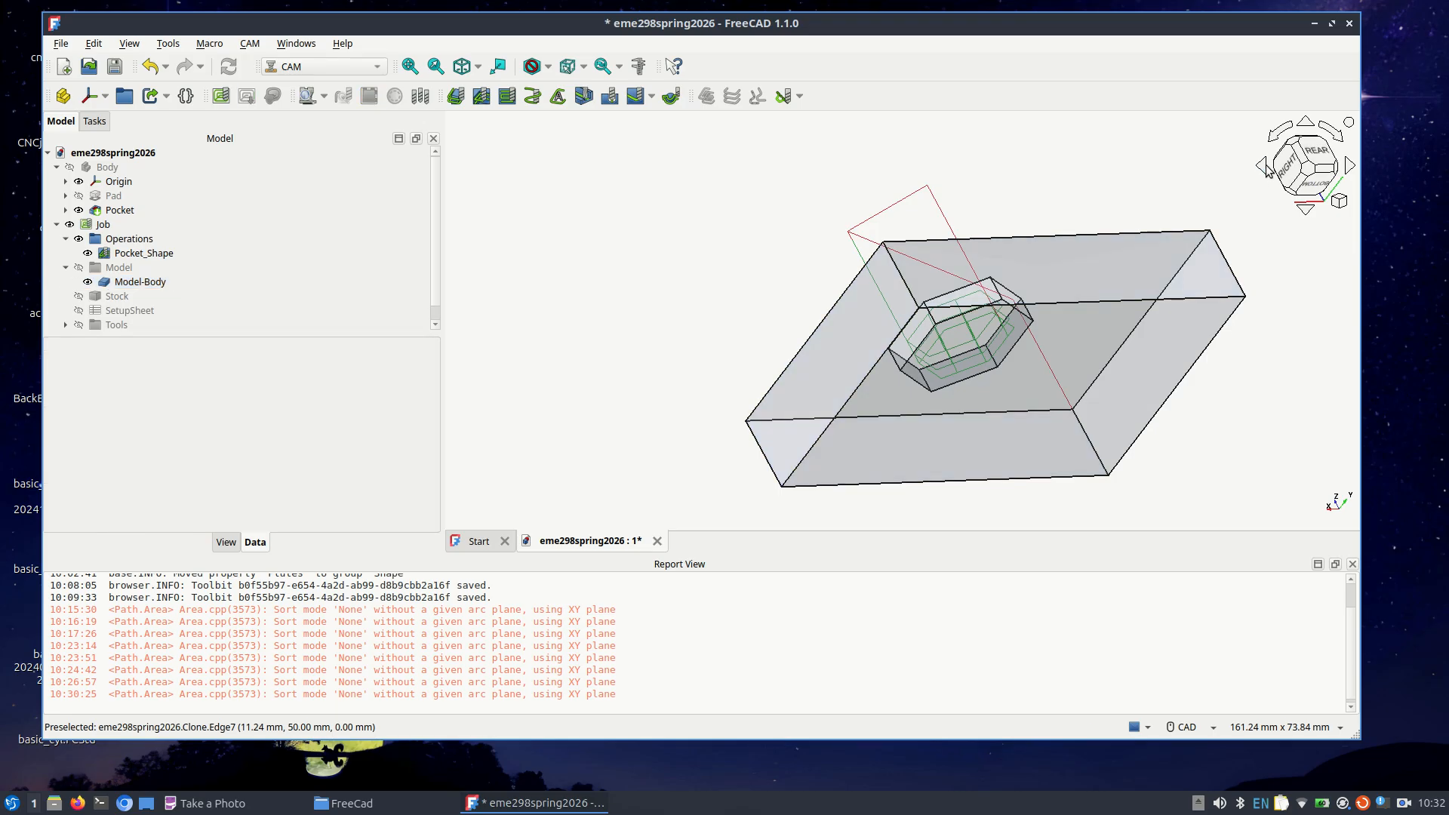
pyautogui.click(1265, 168)
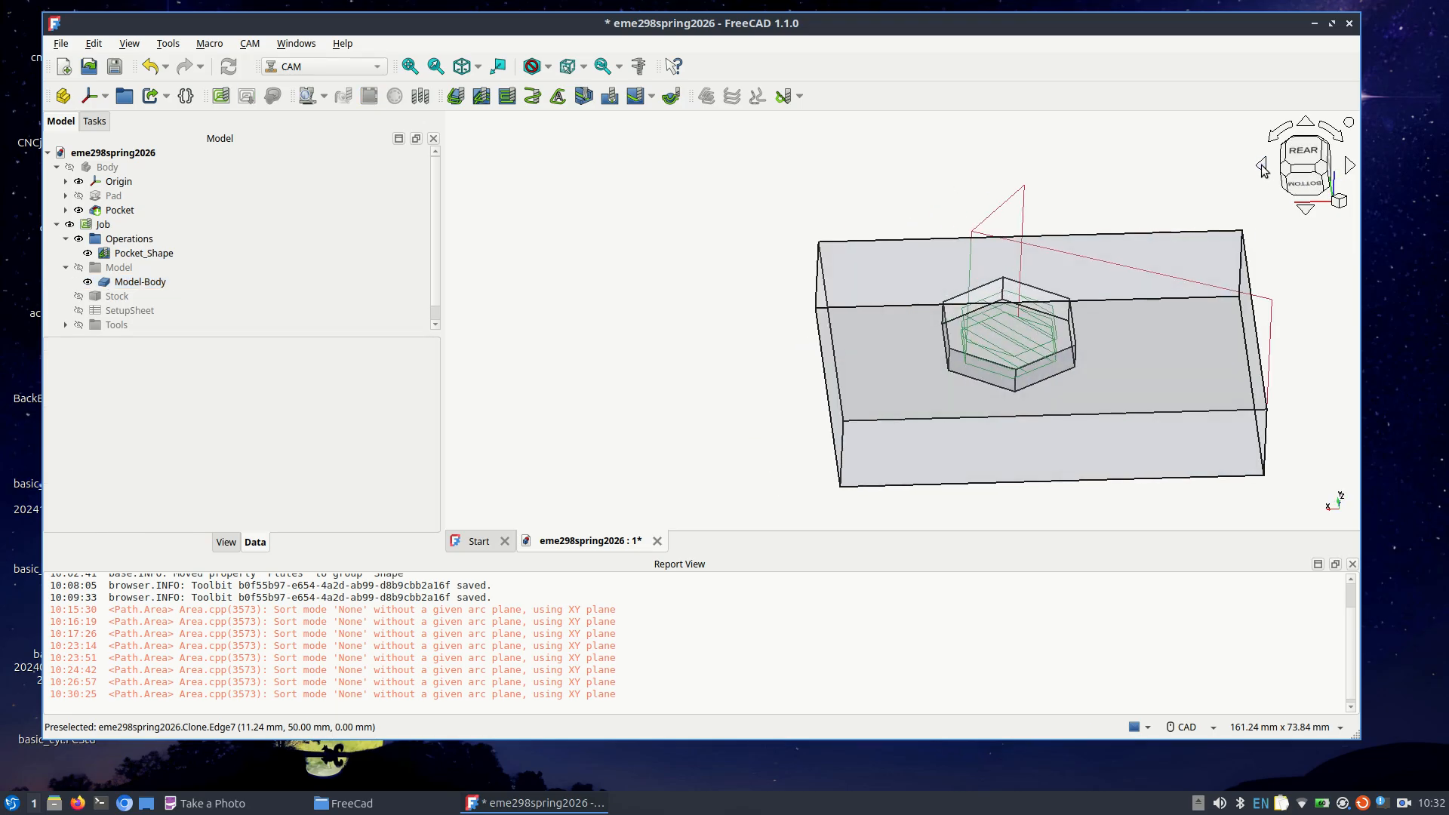
pyautogui.click(1109, 459)
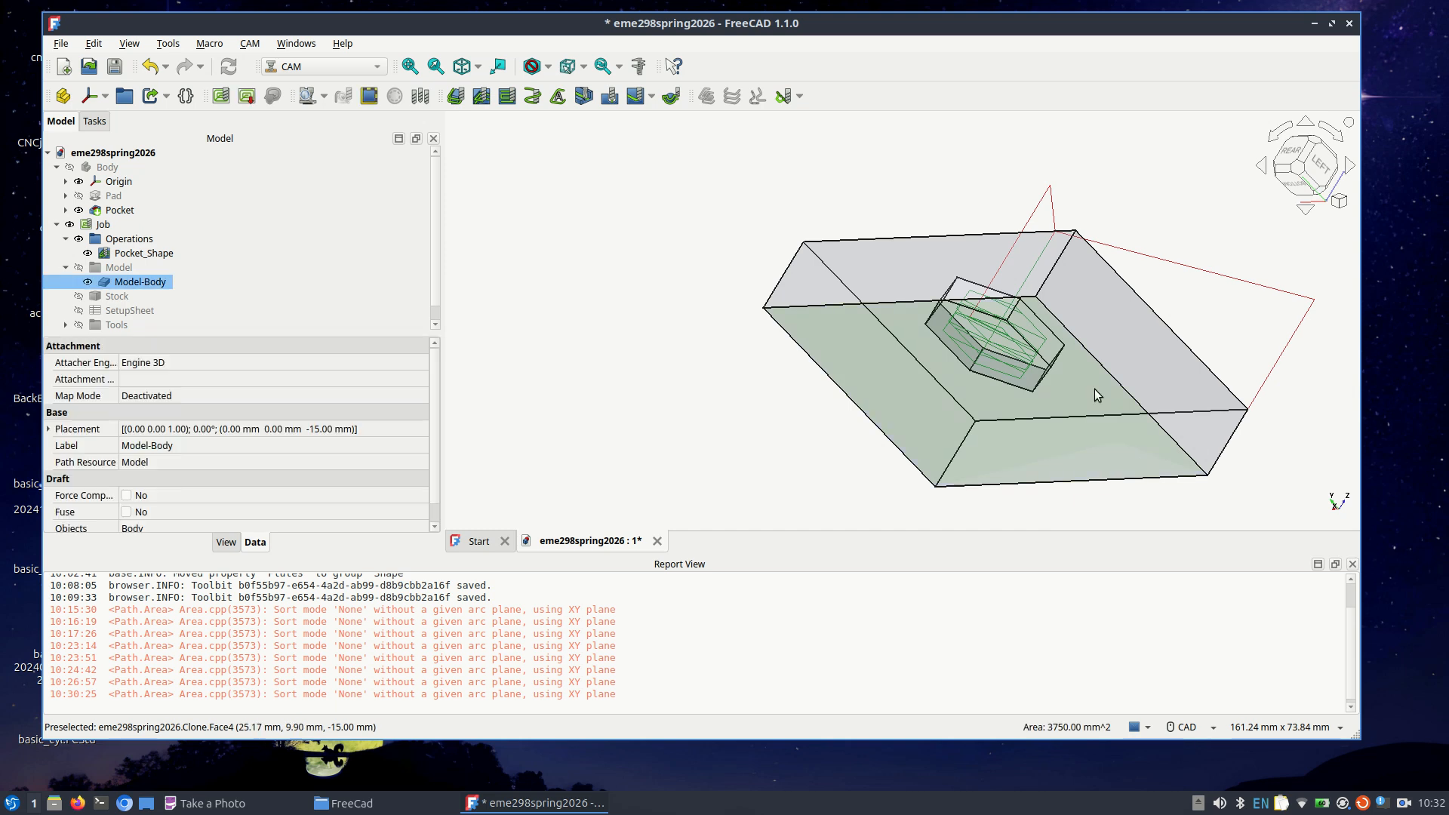
# Step: Select the block's four vertical side faces together as the geometry for a profile cut
pyautogui.click(1265, 169)
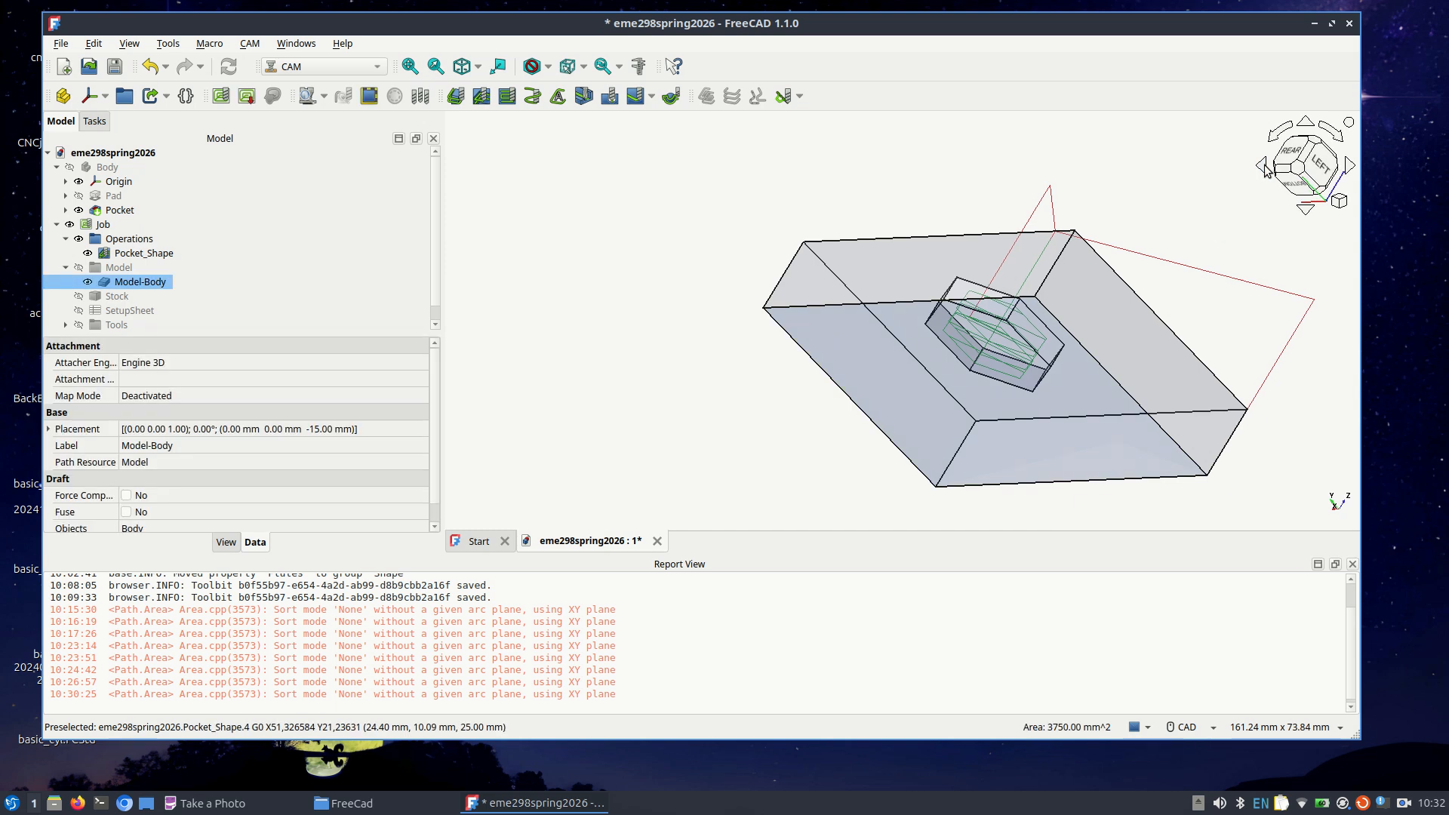
pyautogui.click(1265, 166)
pyautogui.click(1264, 166)
pyautogui.click(1264, 165)
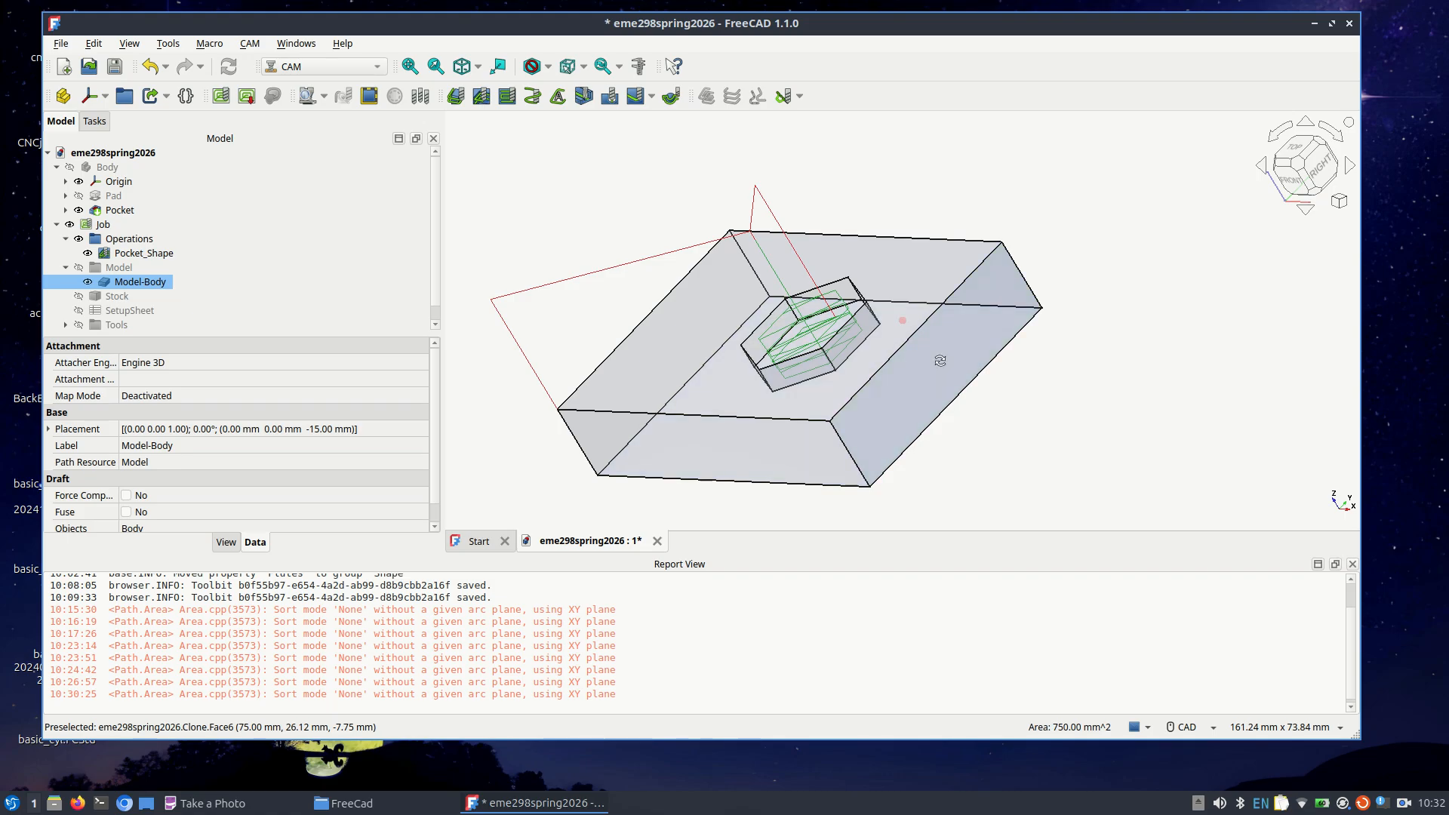
pyautogui.moveTo(939, 360); pyautogui.dragTo(1118, 352, button='middle')
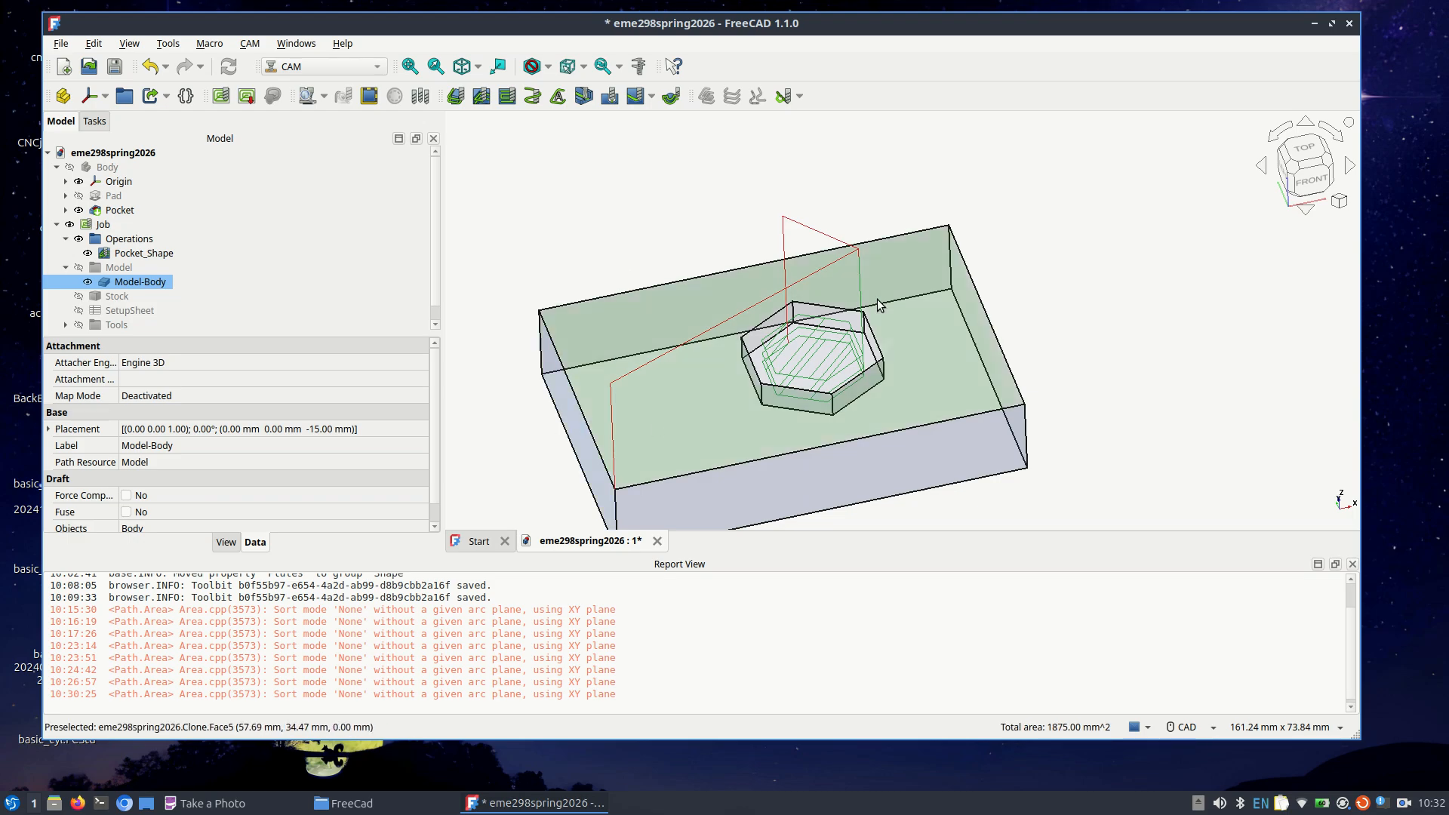
pyautogui.moveTo(878, 305); pyautogui.dragTo(664, 431, button='middle')
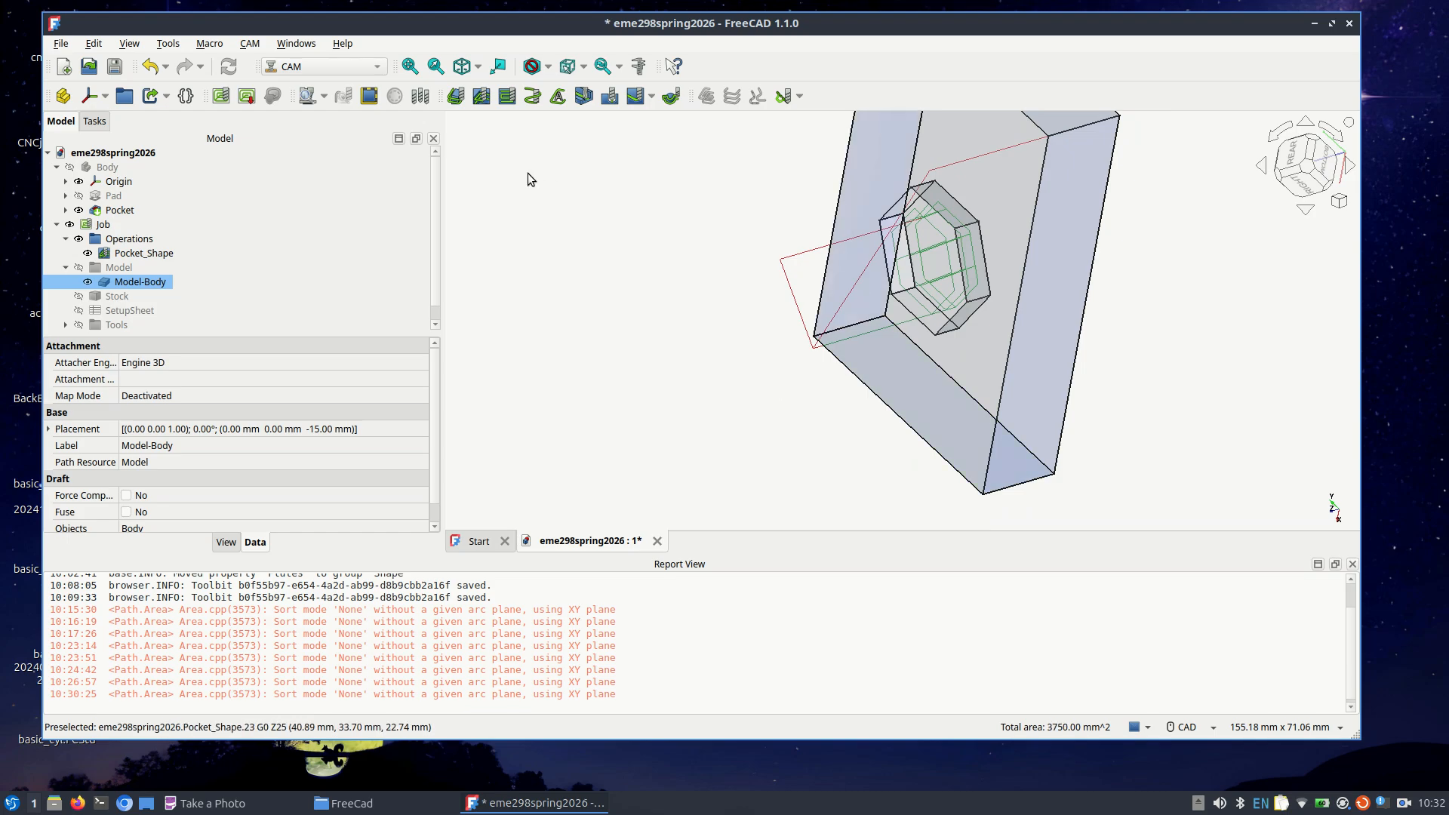
# Step: Start a Profile operation on the four side faces and check the faces in its base geometry
pyautogui.click(458, 96)
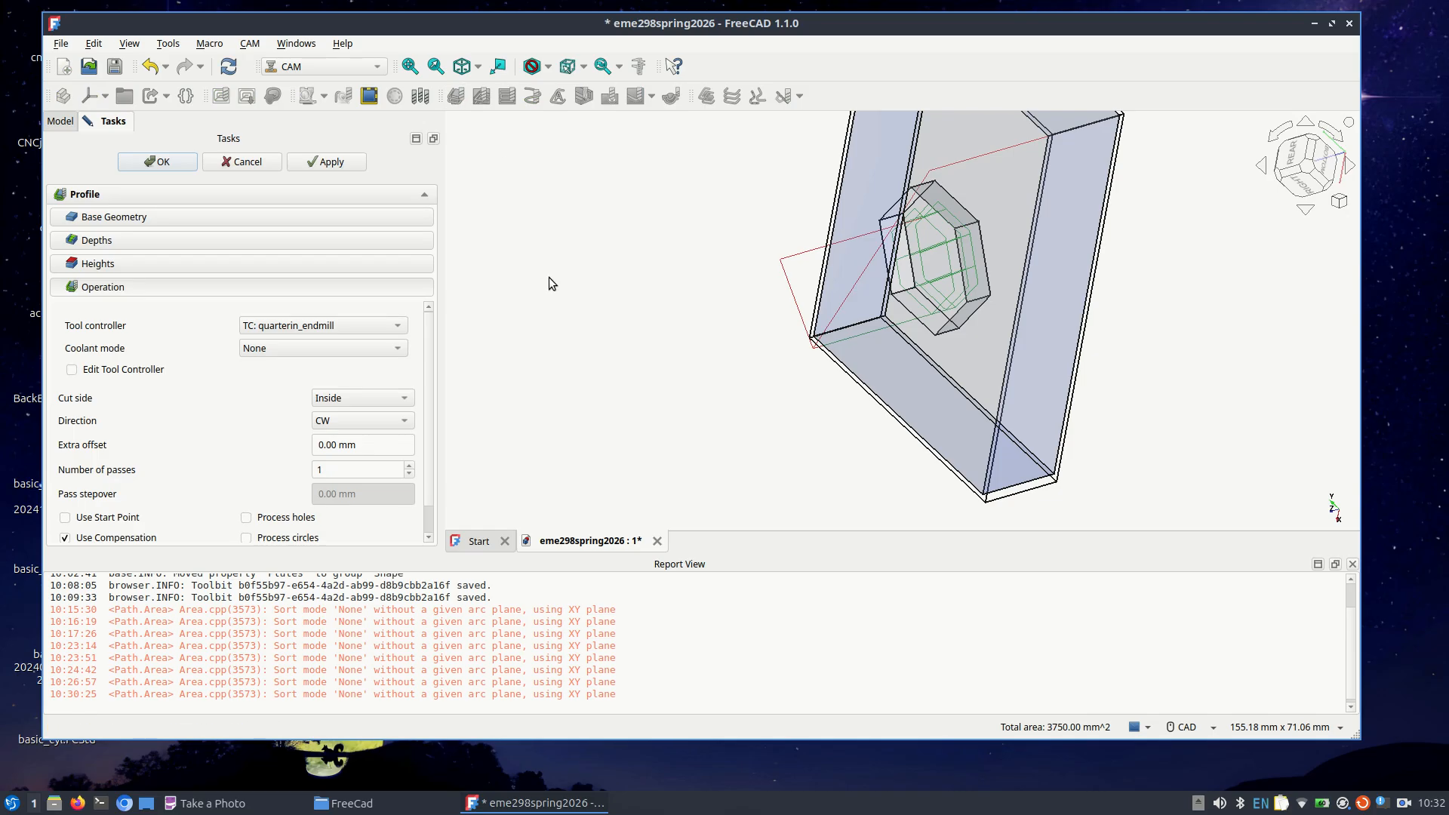
pyautogui.moveTo(550, 278); pyautogui.dragTo(853, 206, button='middle')
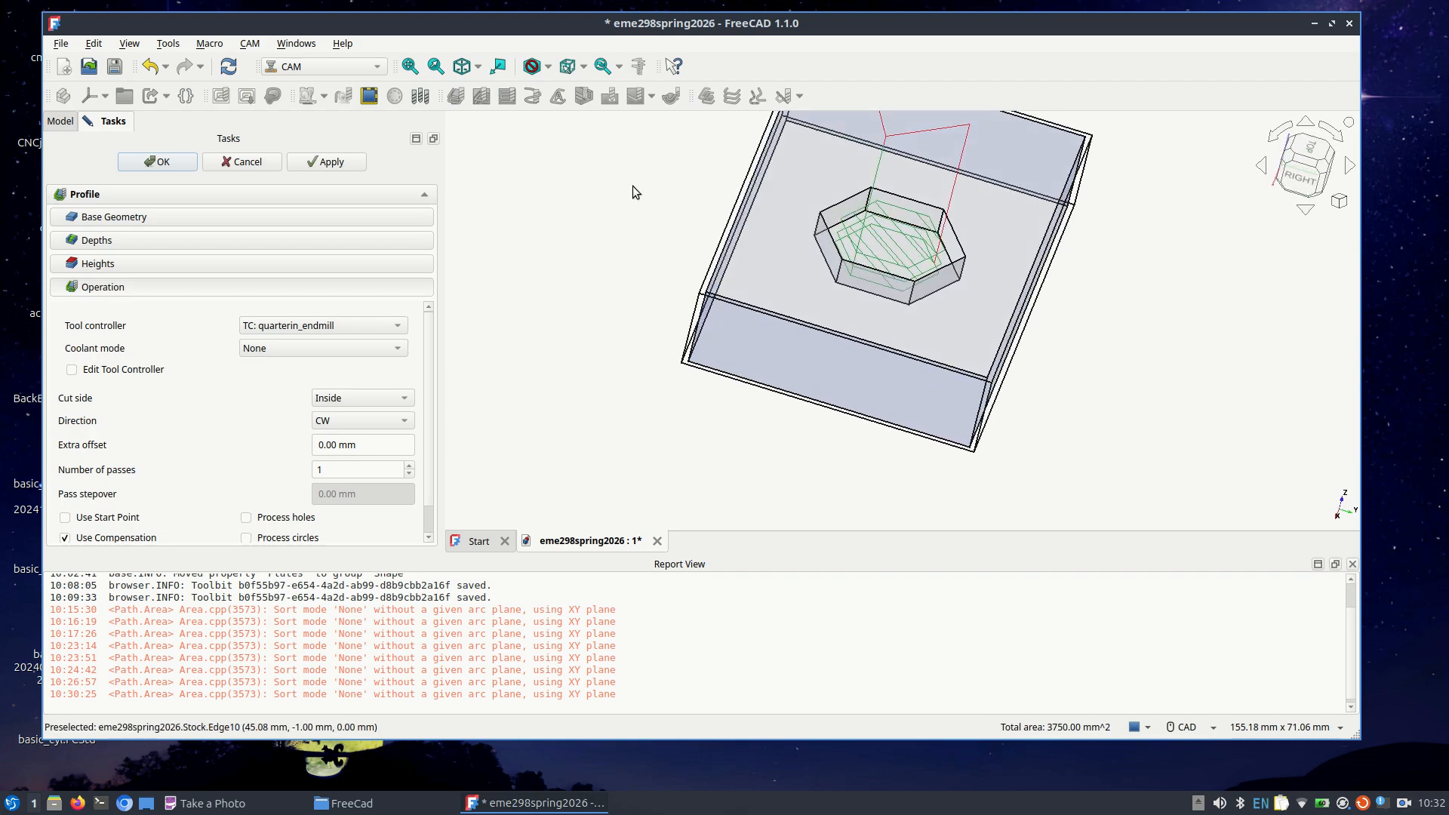
pyautogui.moveTo(633, 192); pyautogui.dragTo(575, 266, button='middle')
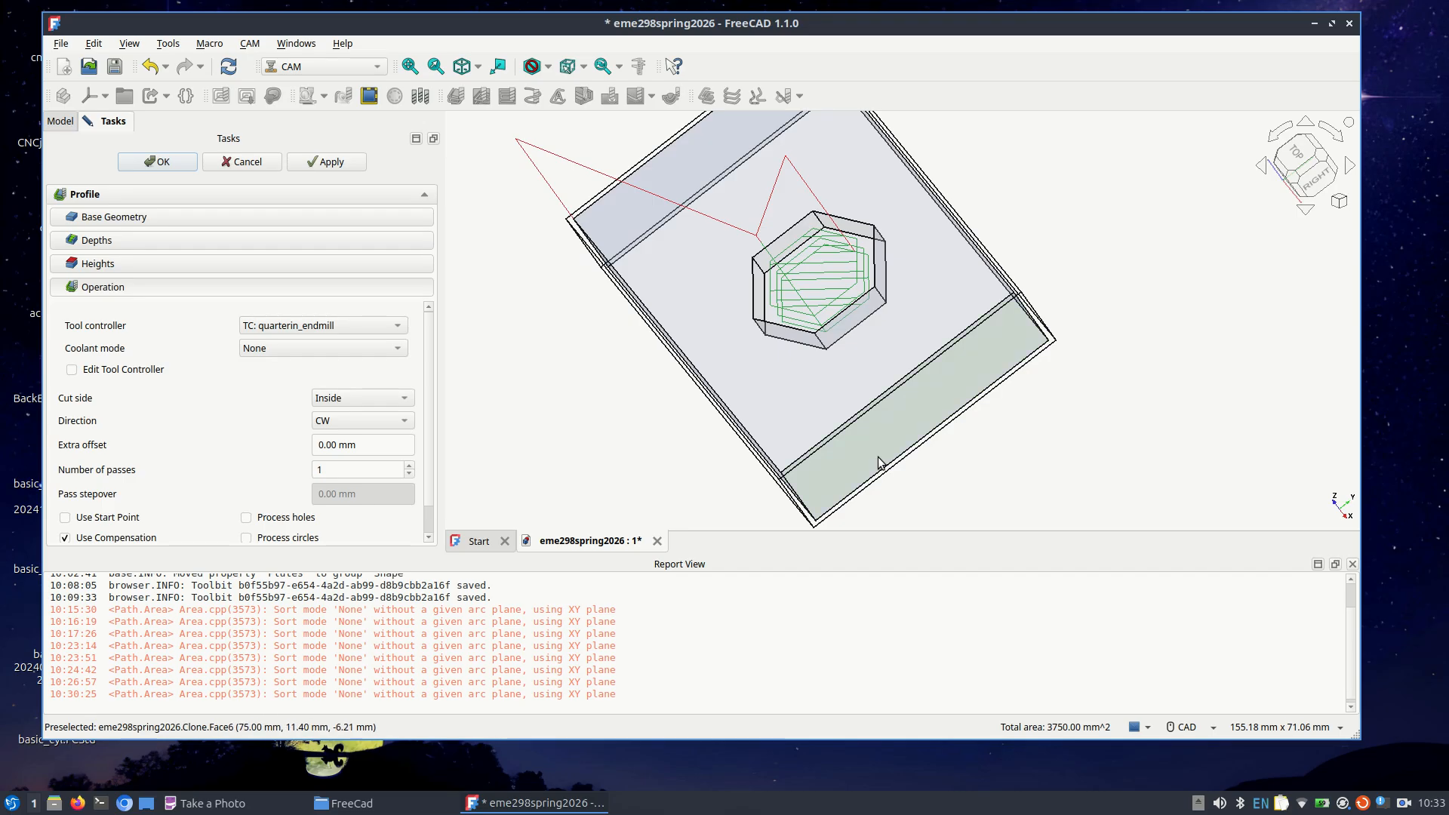
pyautogui.moveTo(898, 468); pyautogui.dragTo(783, 410, button='middle')
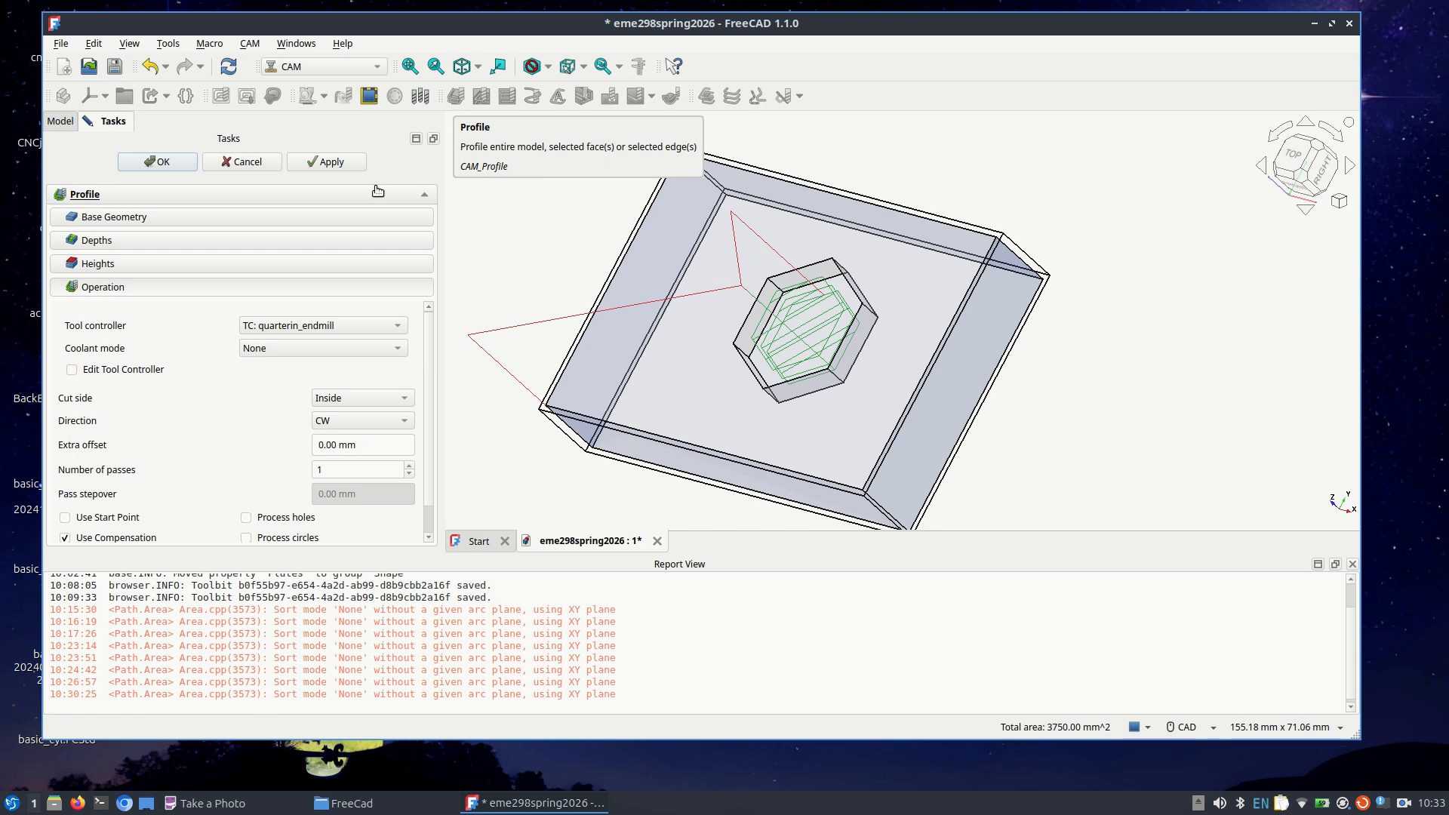
pyautogui.click(281, 218)
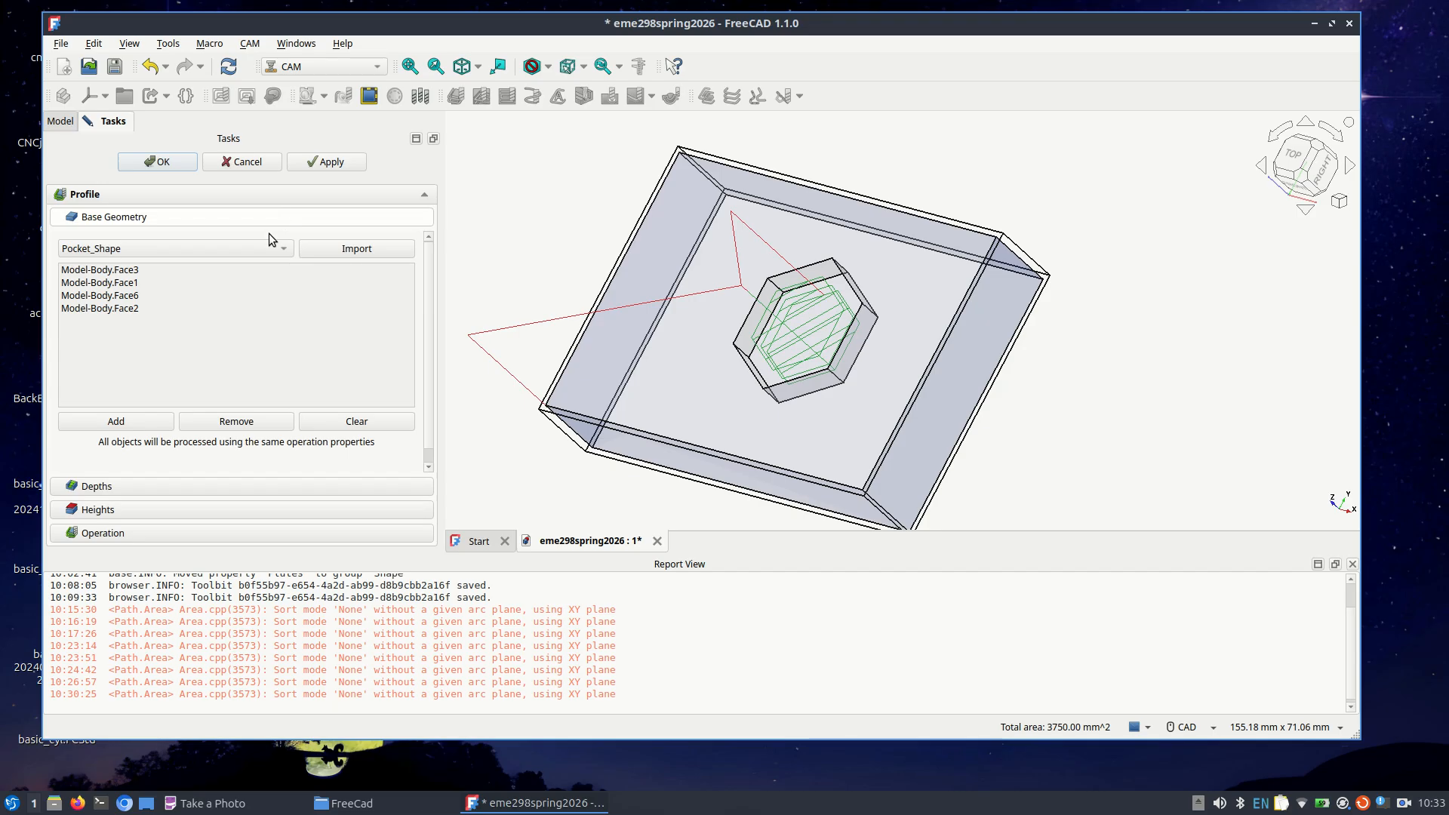
# Step: Set the Profile operation's start depth with the expression OpStartDepth+3mm
pyautogui.click(197, 488)
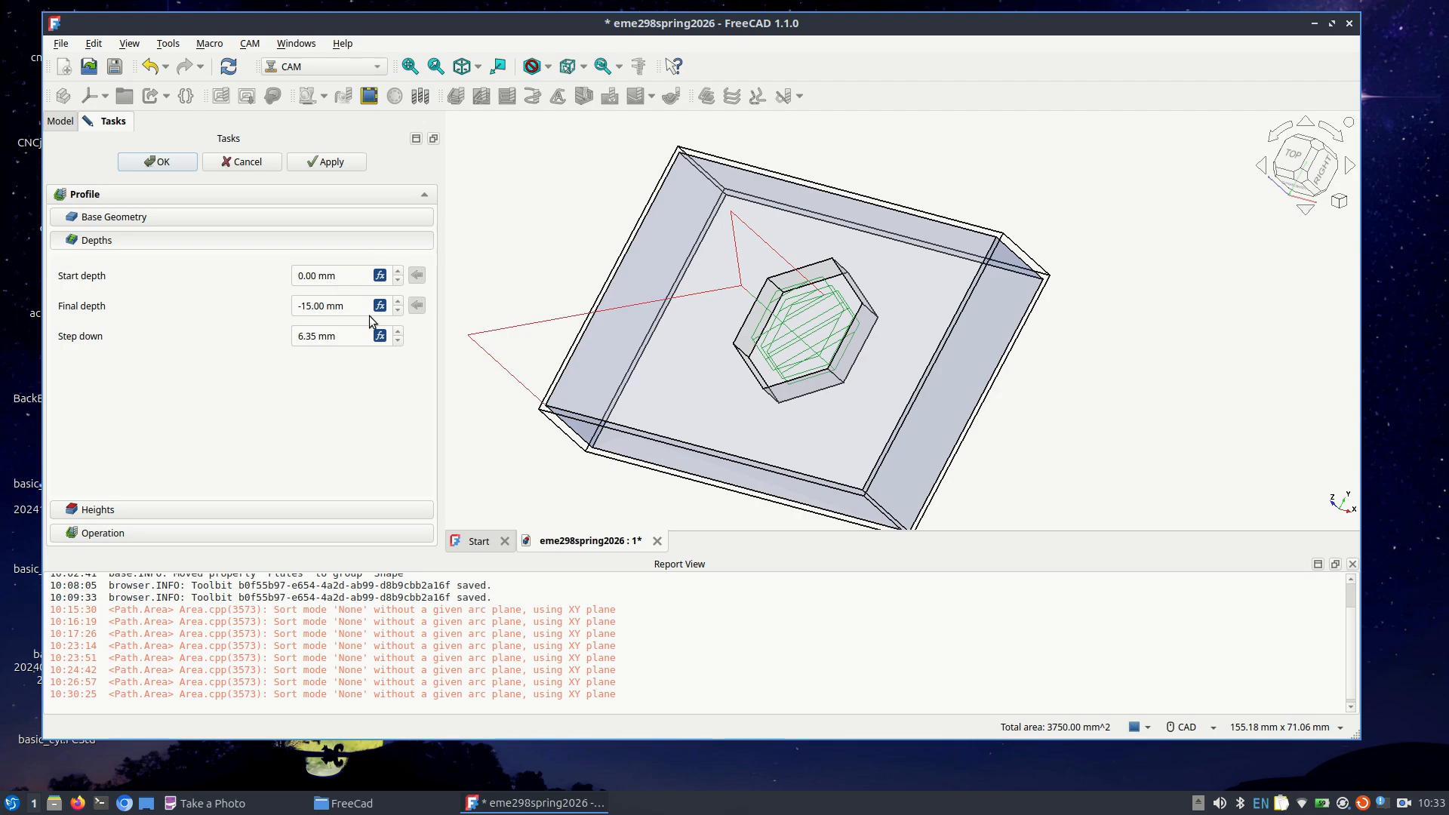
pyautogui.click(380, 275)
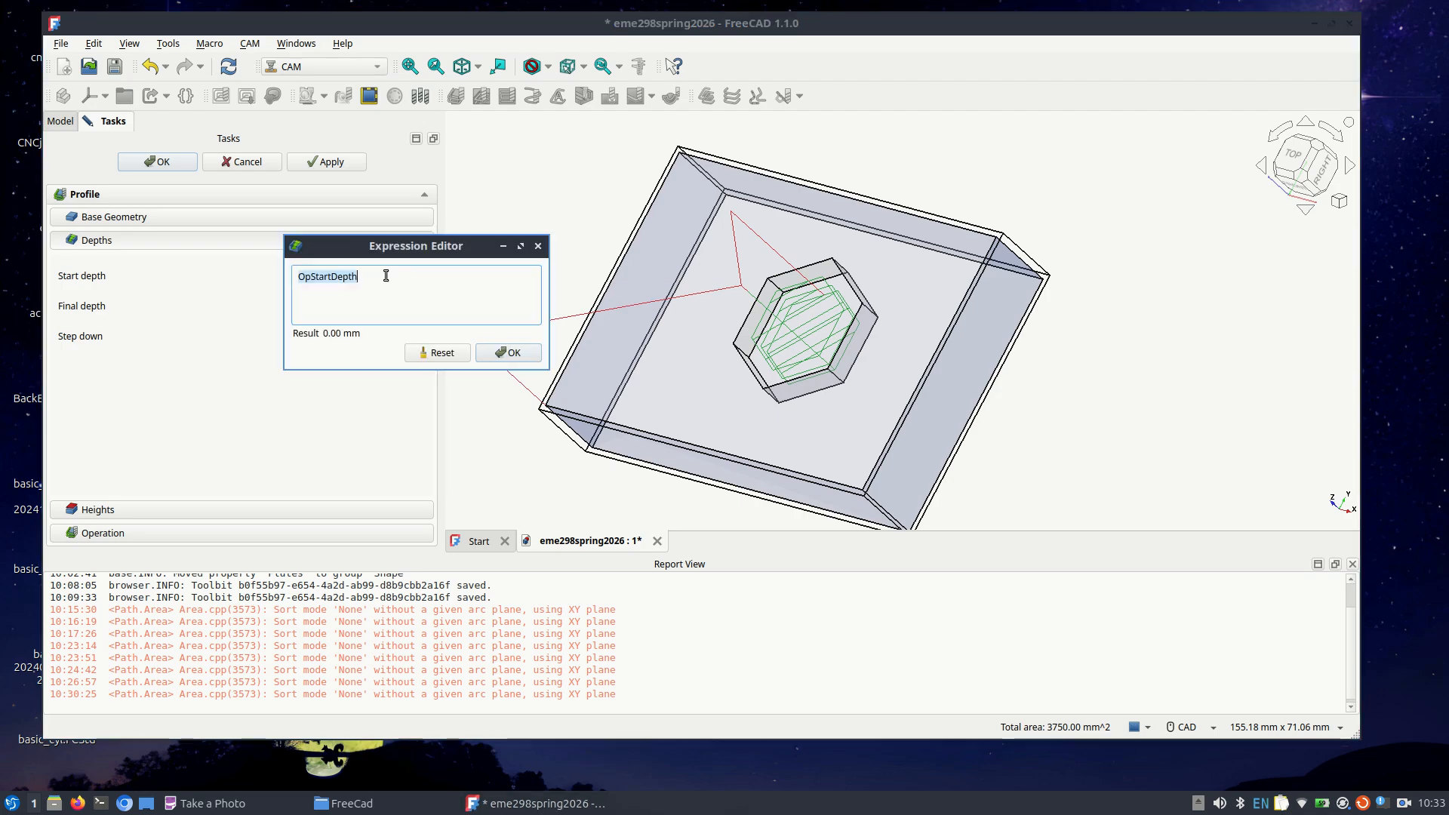
pyautogui.click(386, 276)
pyautogui.write('+3')
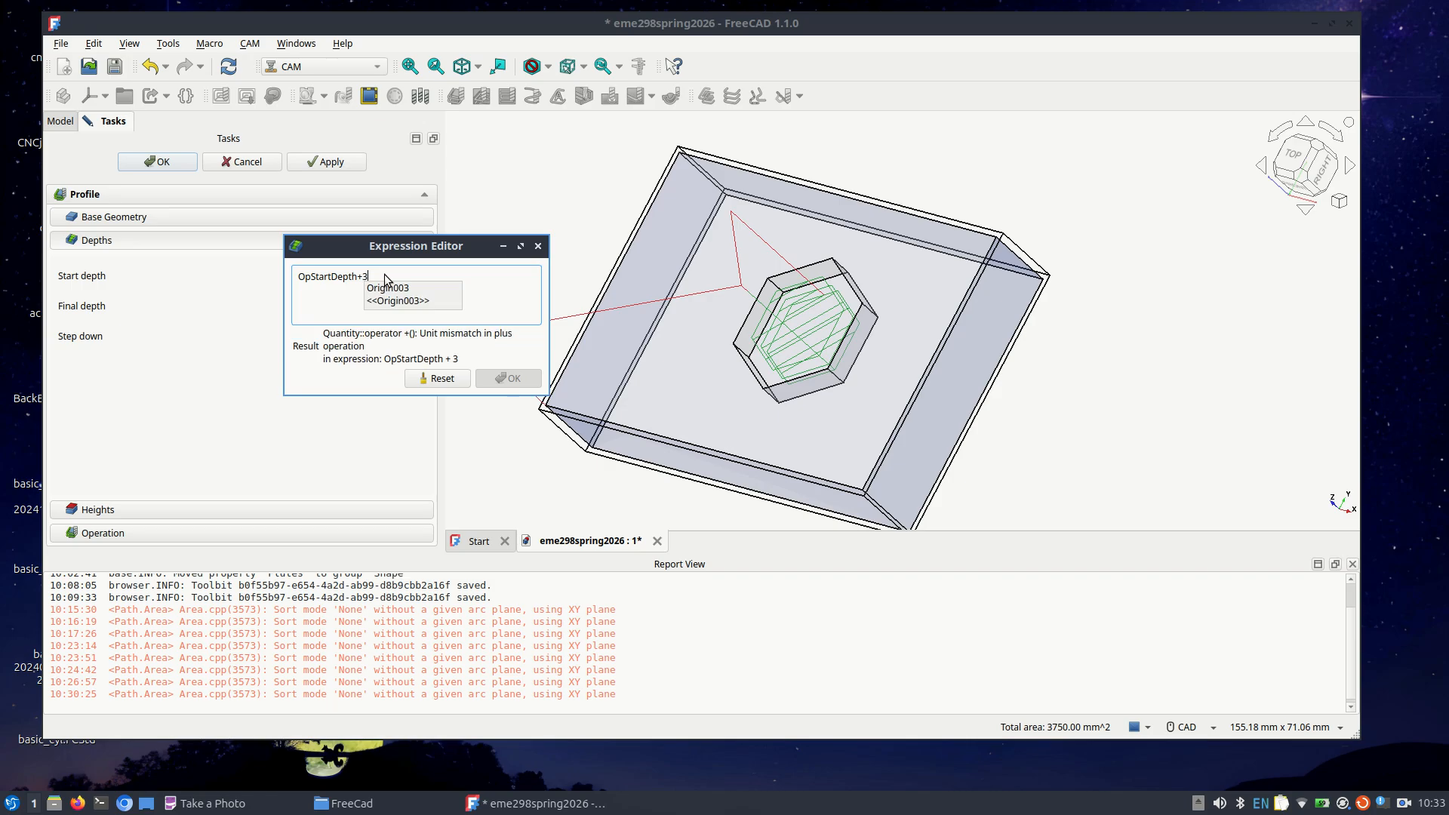
pyautogui.write('mm')
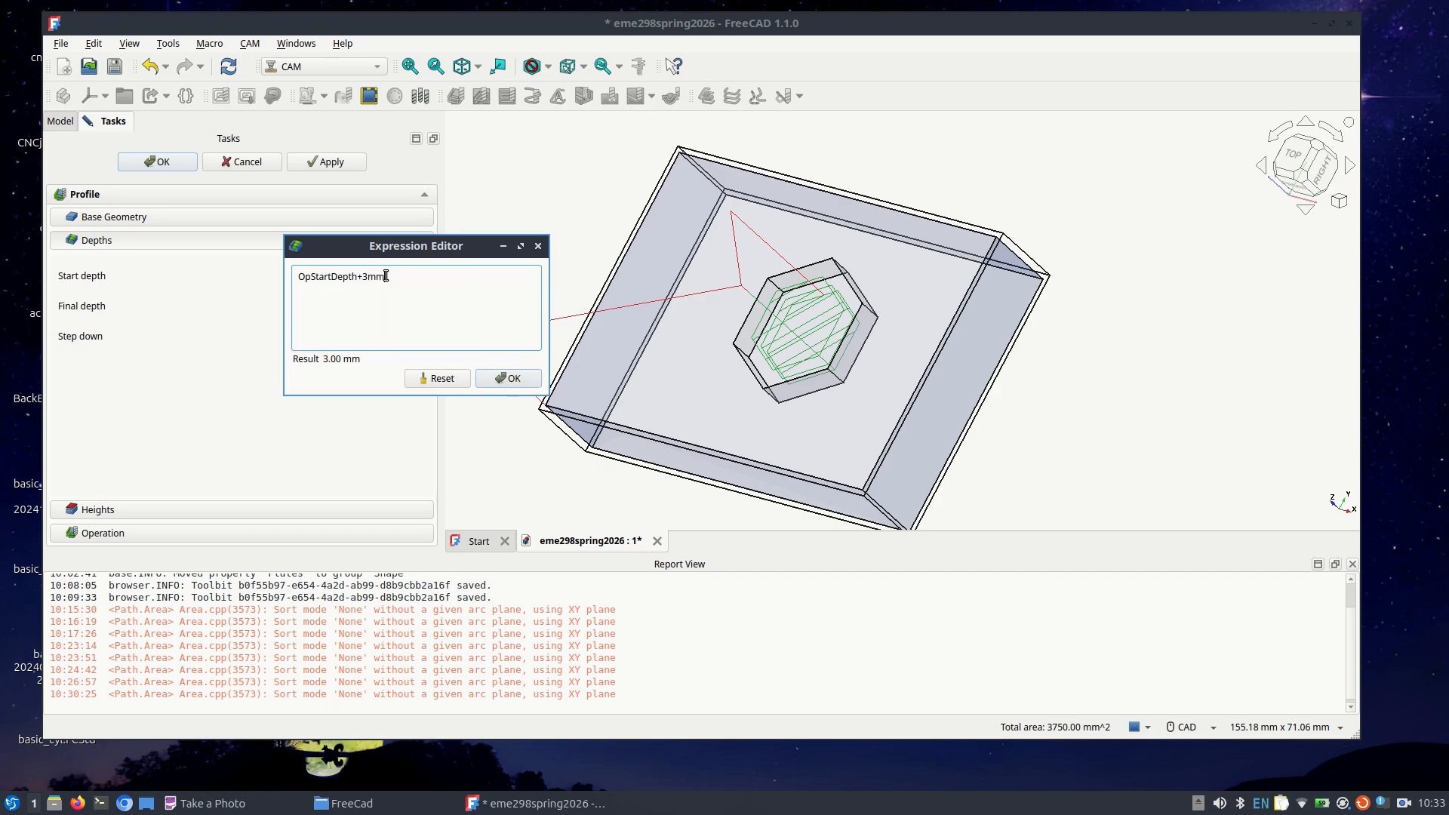
pyautogui.click(499, 380)
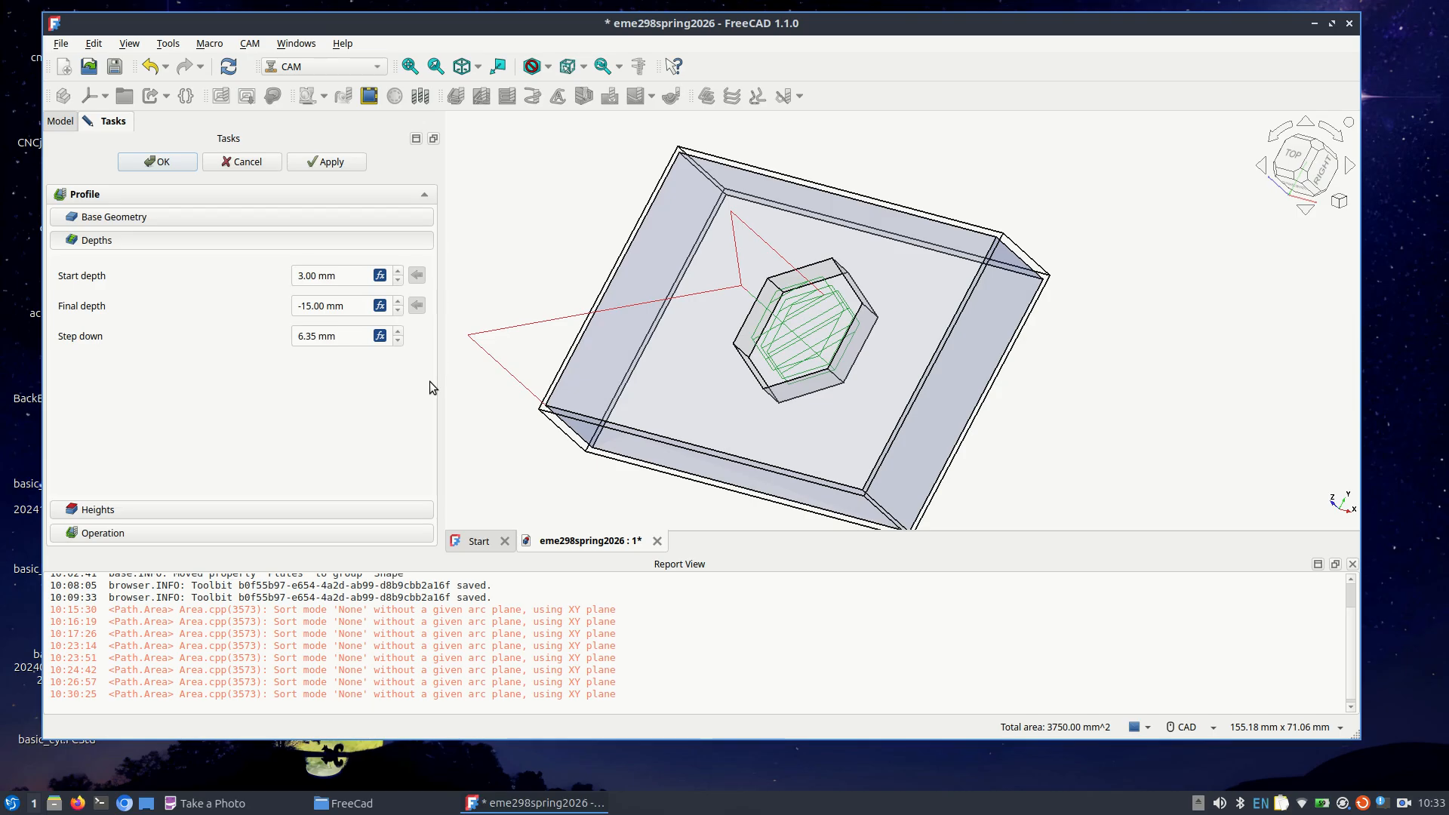
# Step: Set the Profile operation's step down to 3.00 mm and apply the depths to generate the toolpath
pyautogui.click(379, 336)
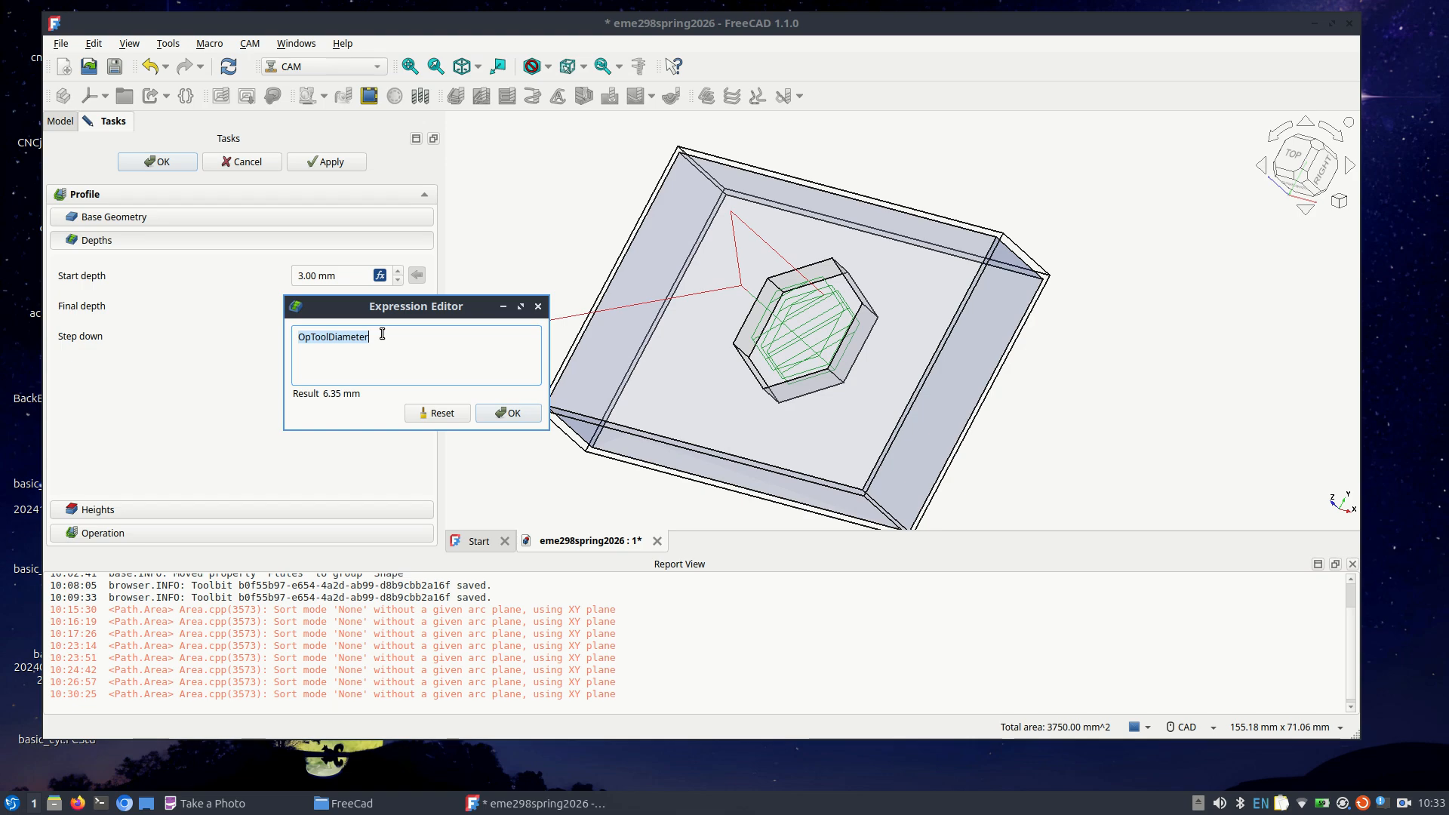
pyautogui.write('3')
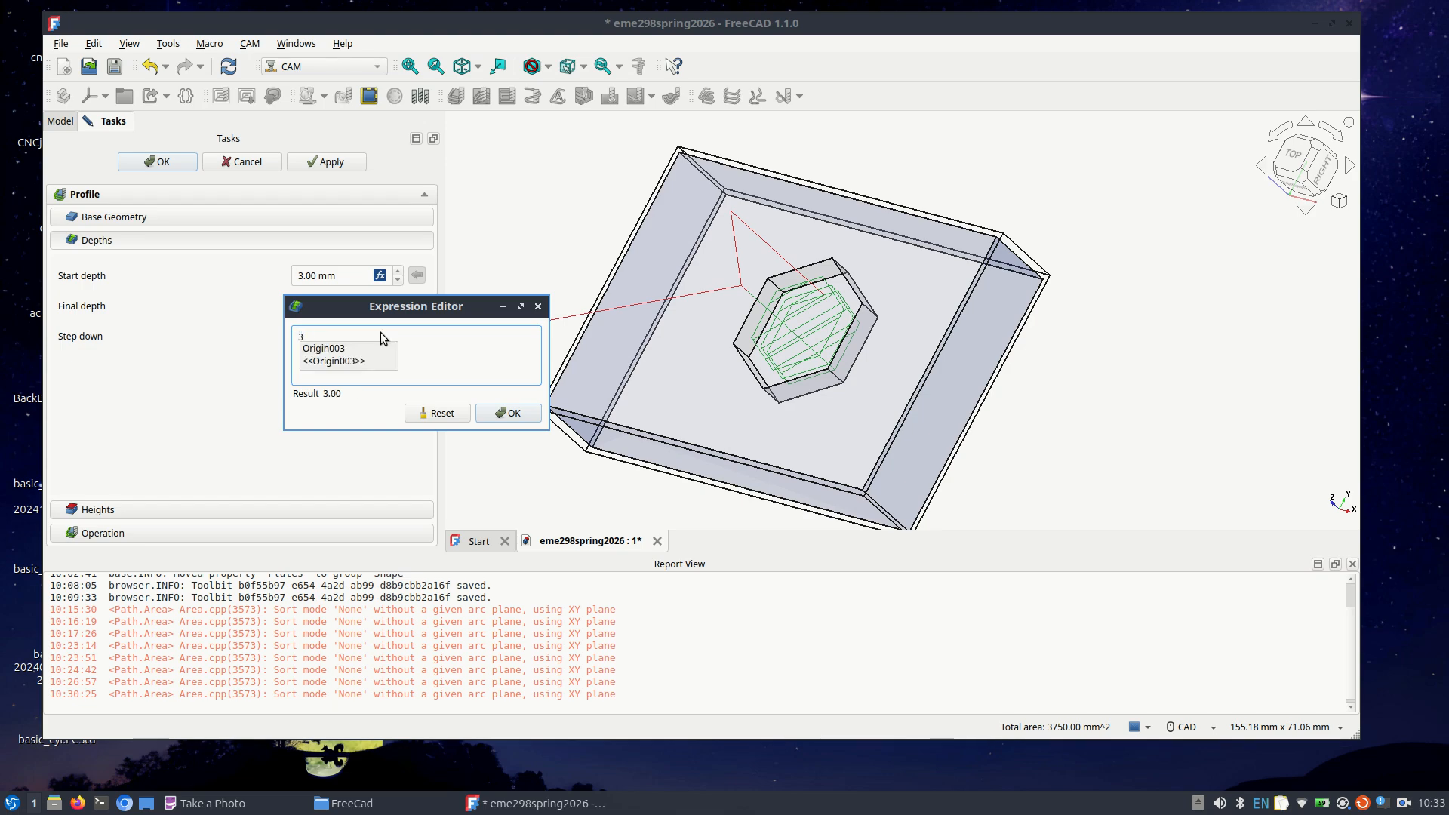
pyautogui.write('.00 mm')
pyautogui.click(505, 413)
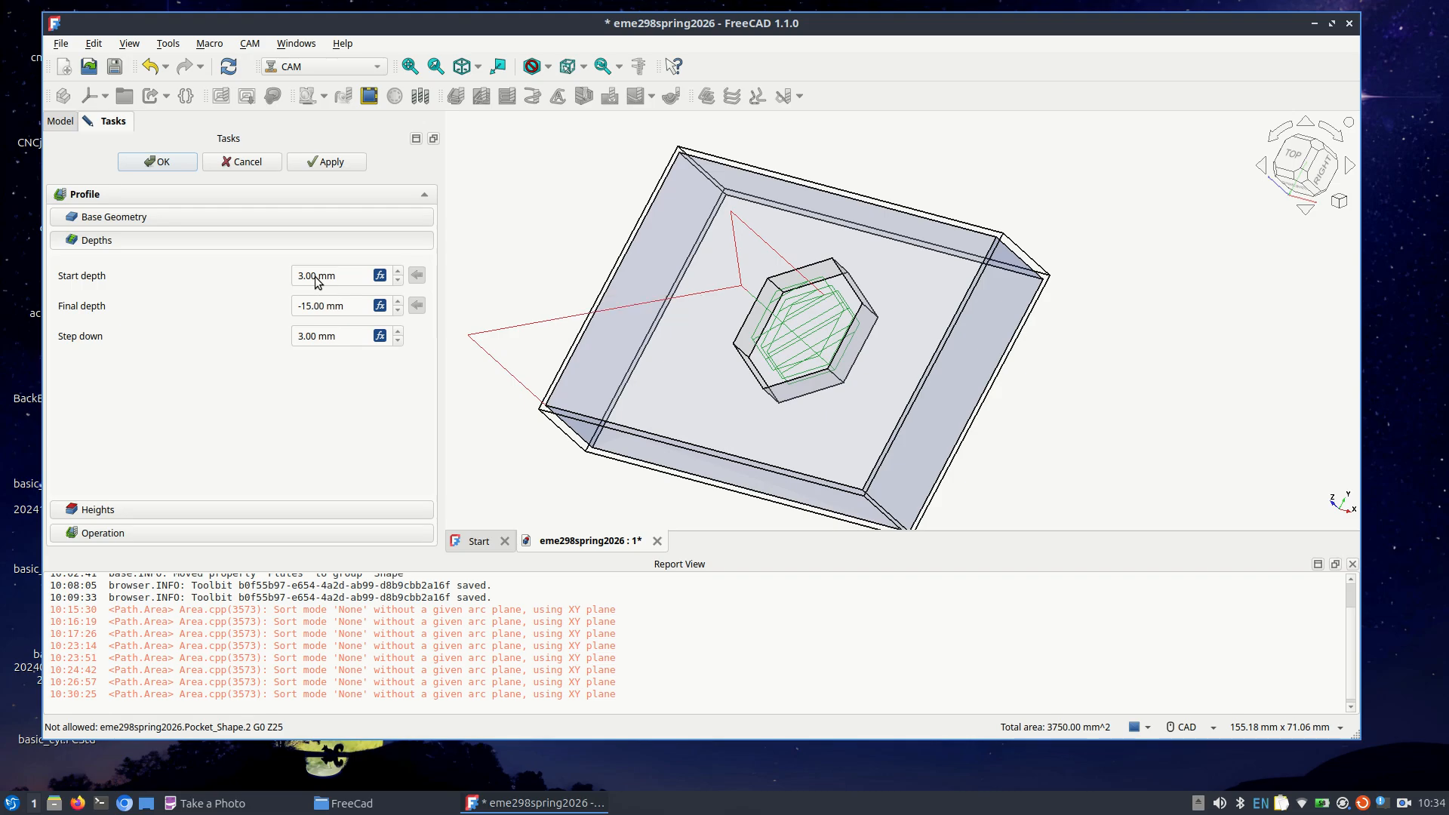
pyautogui.click(333, 166)
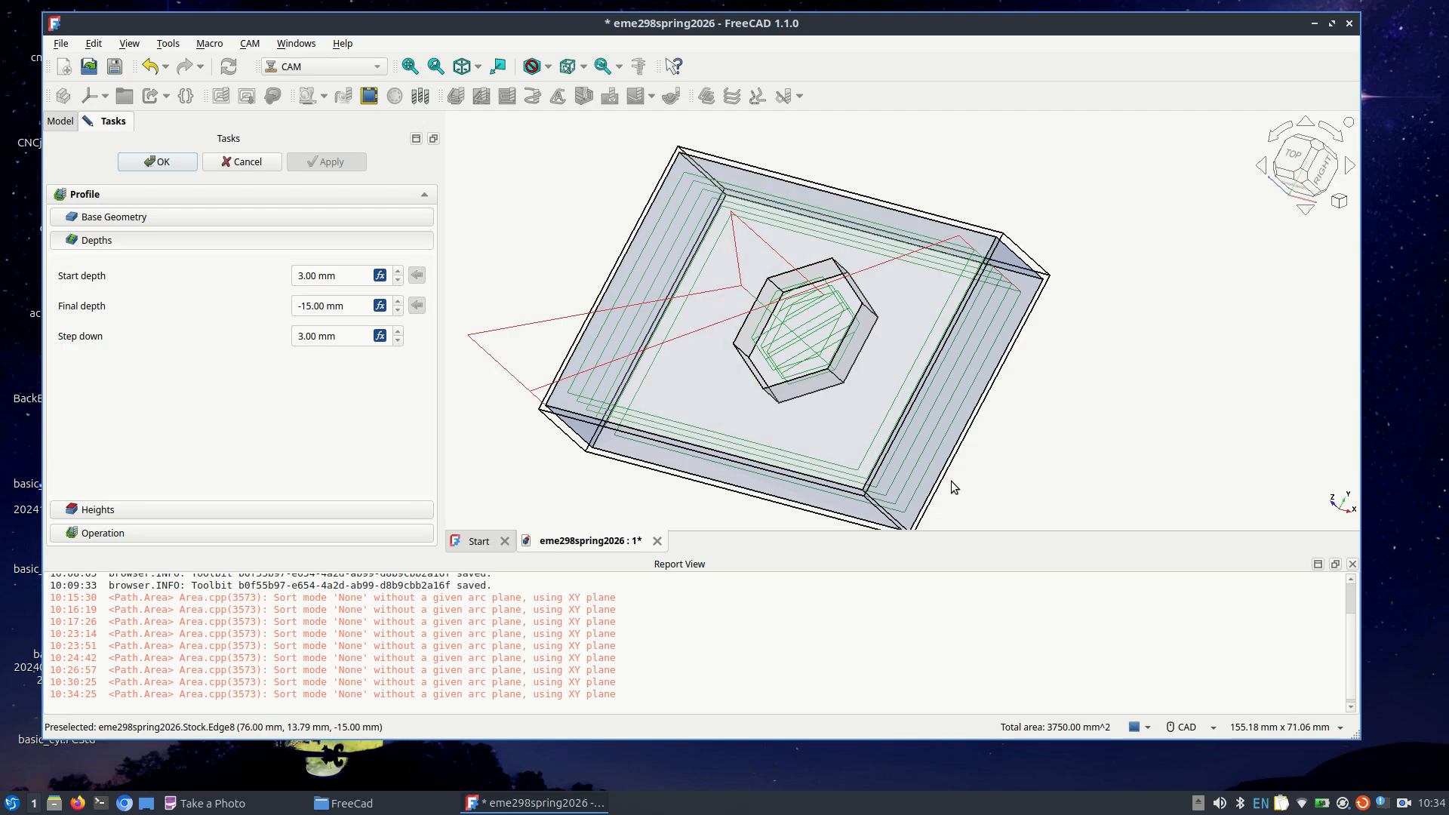
# Step: Change the Profile operation's cut side to Outside, apply it, and accept the operation
pyautogui.click(301, 510)
pyautogui.click(293, 532)
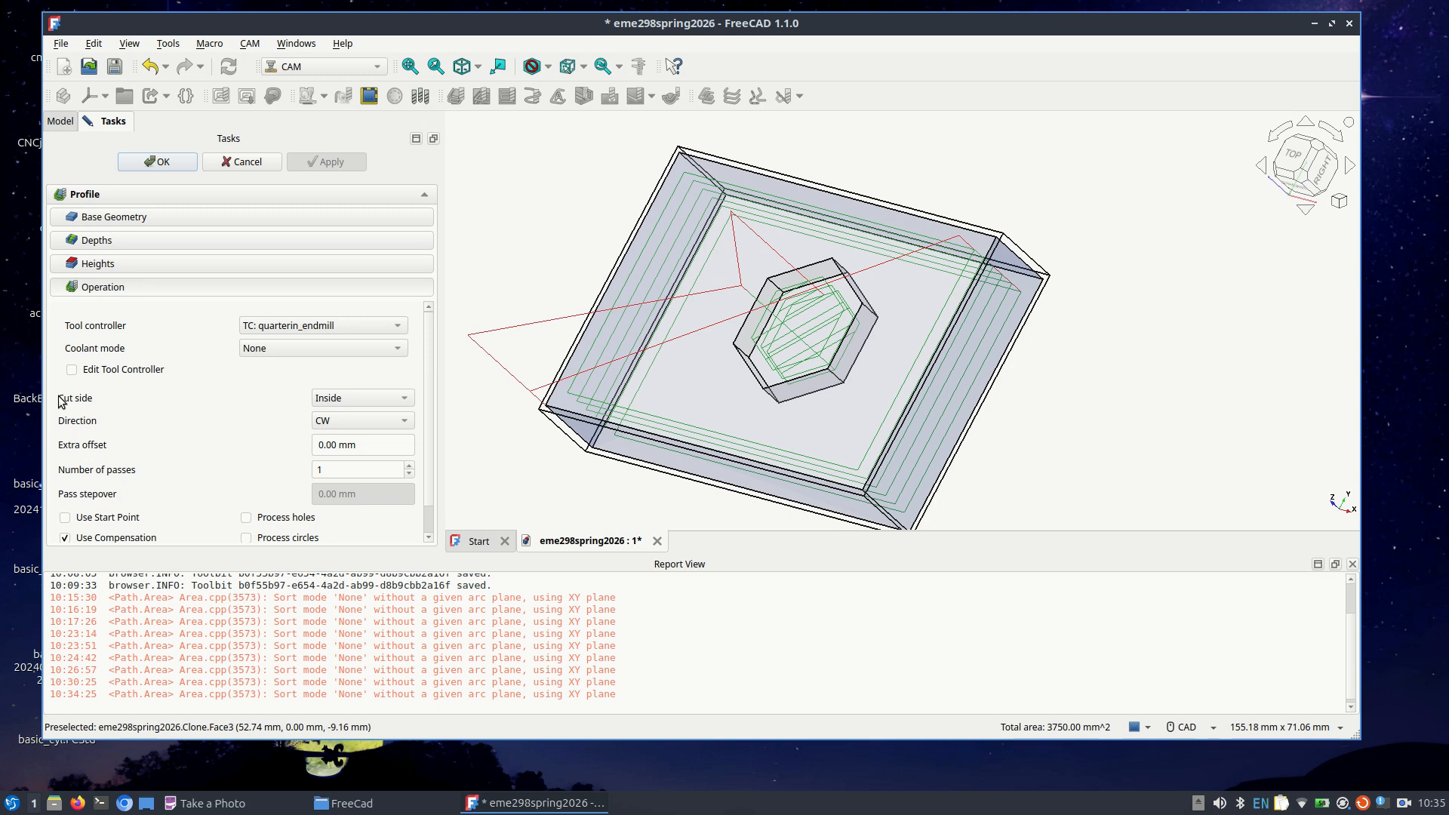
pyautogui.click(337, 405)
pyautogui.click(342, 384)
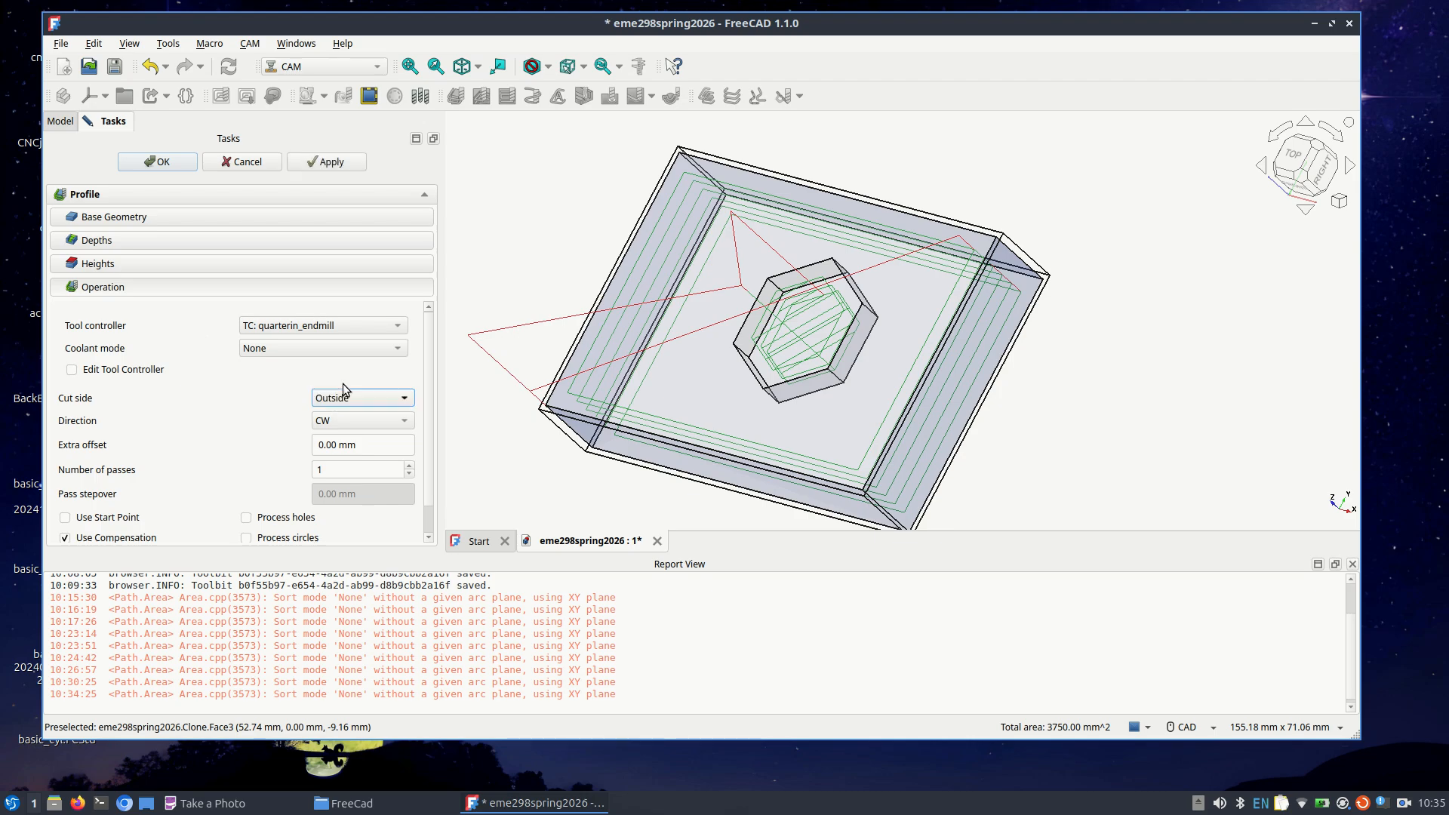
pyautogui.click(330, 162)
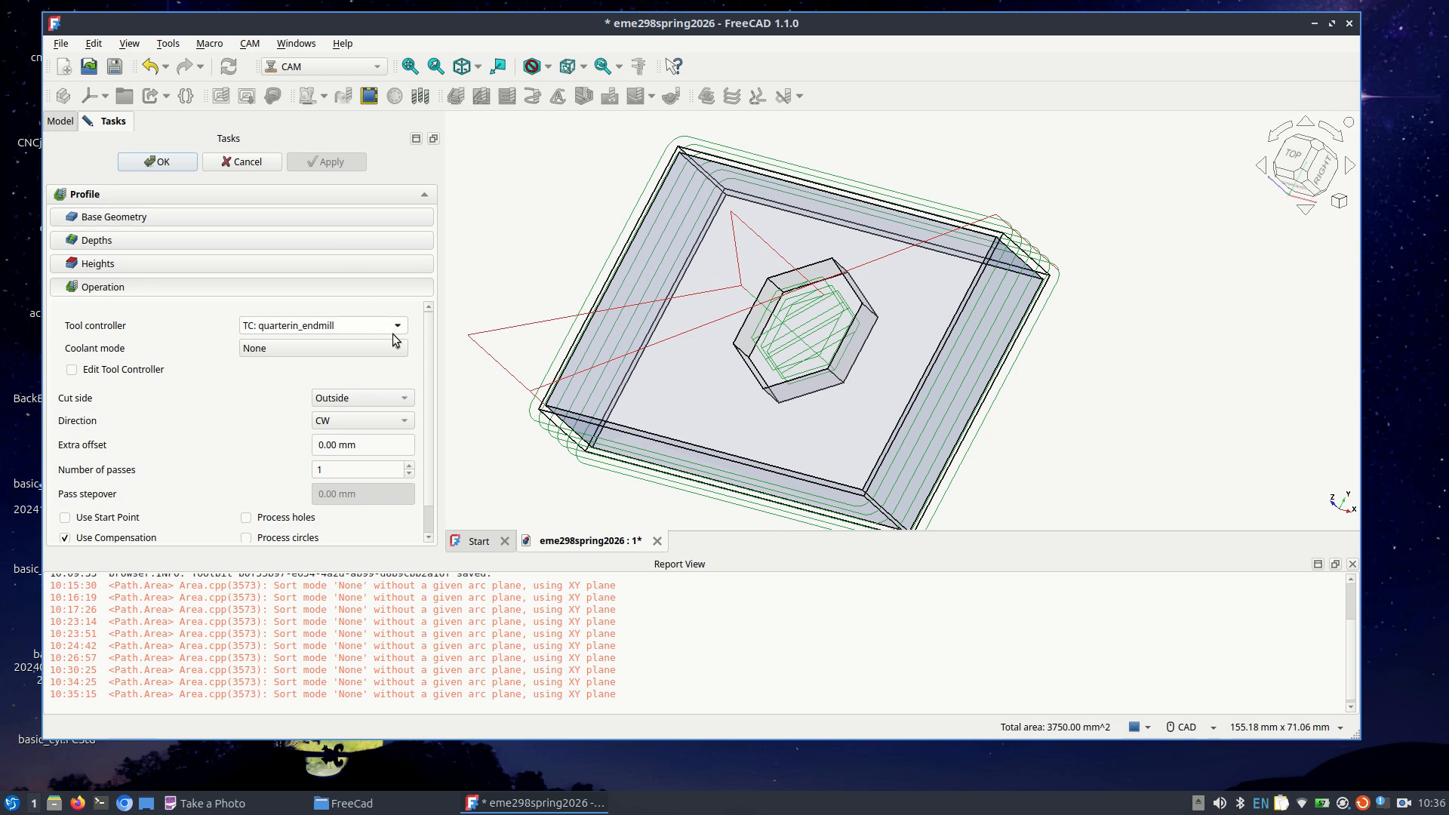
pyautogui.scroll(-2, 429, 360)
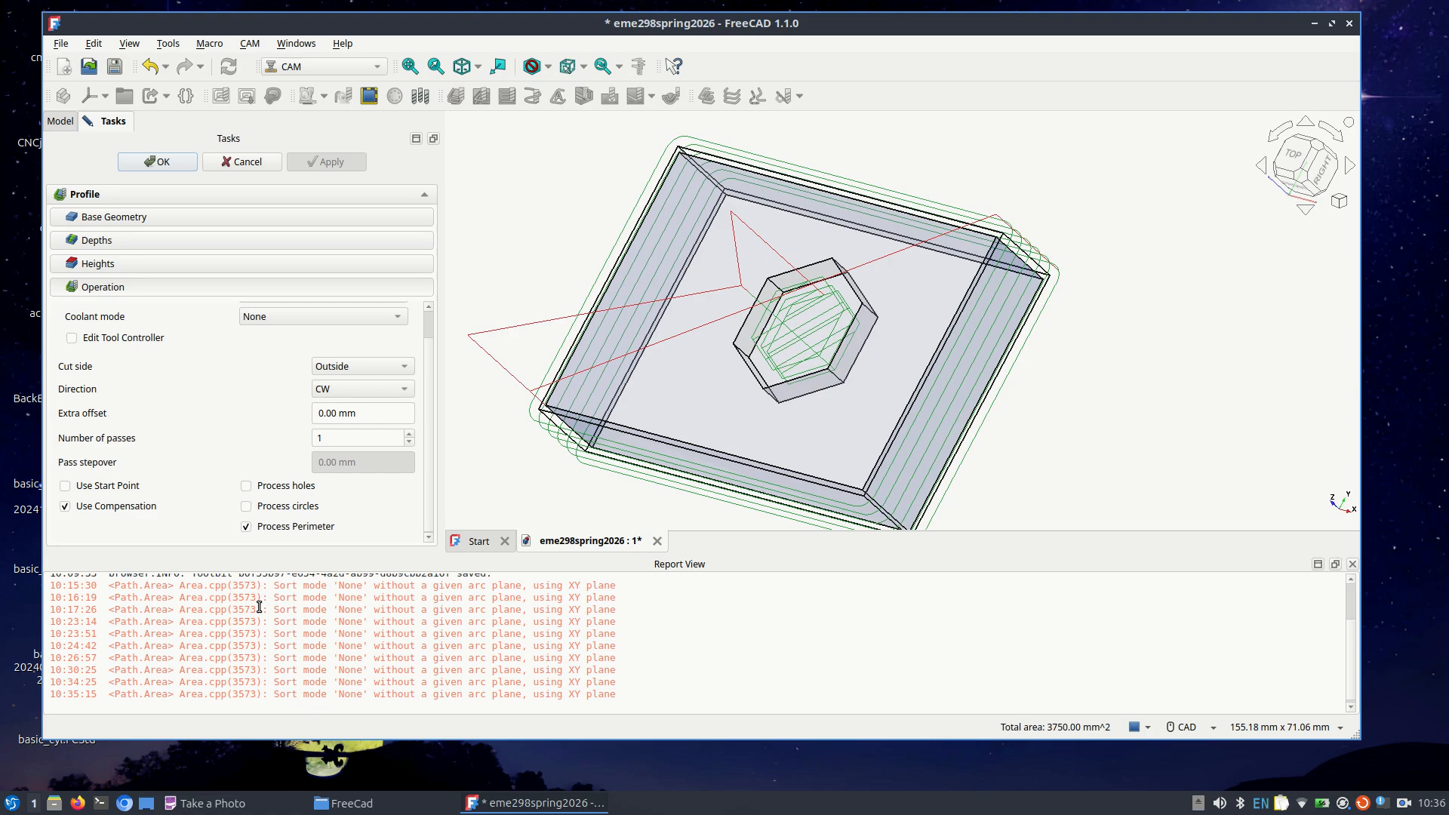
pyautogui.click(160, 161)
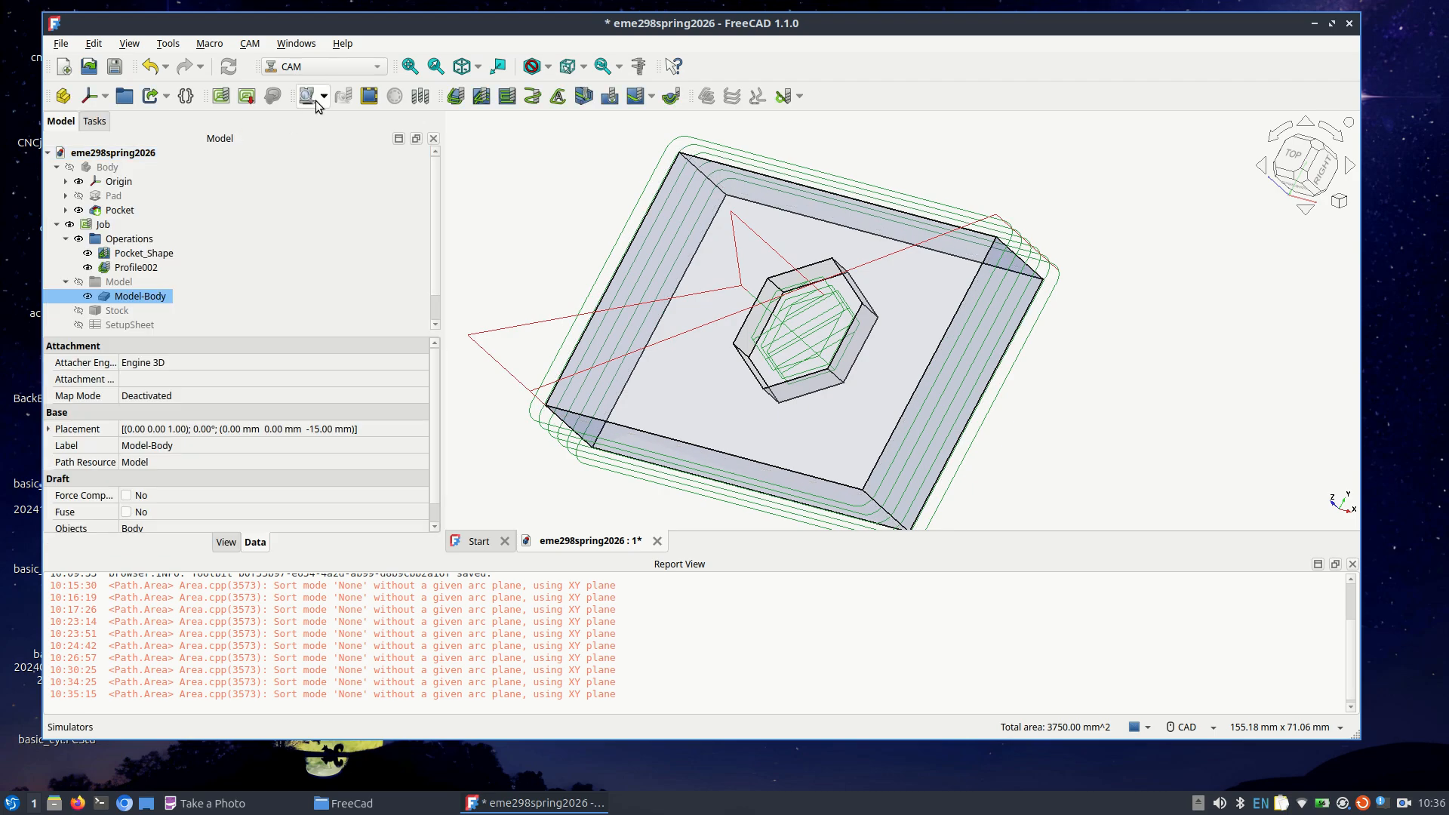
# Step: Simulate the job's pocket and profile operations on the stock from start to end, and close the simulator
pyautogui.click(316, 101)
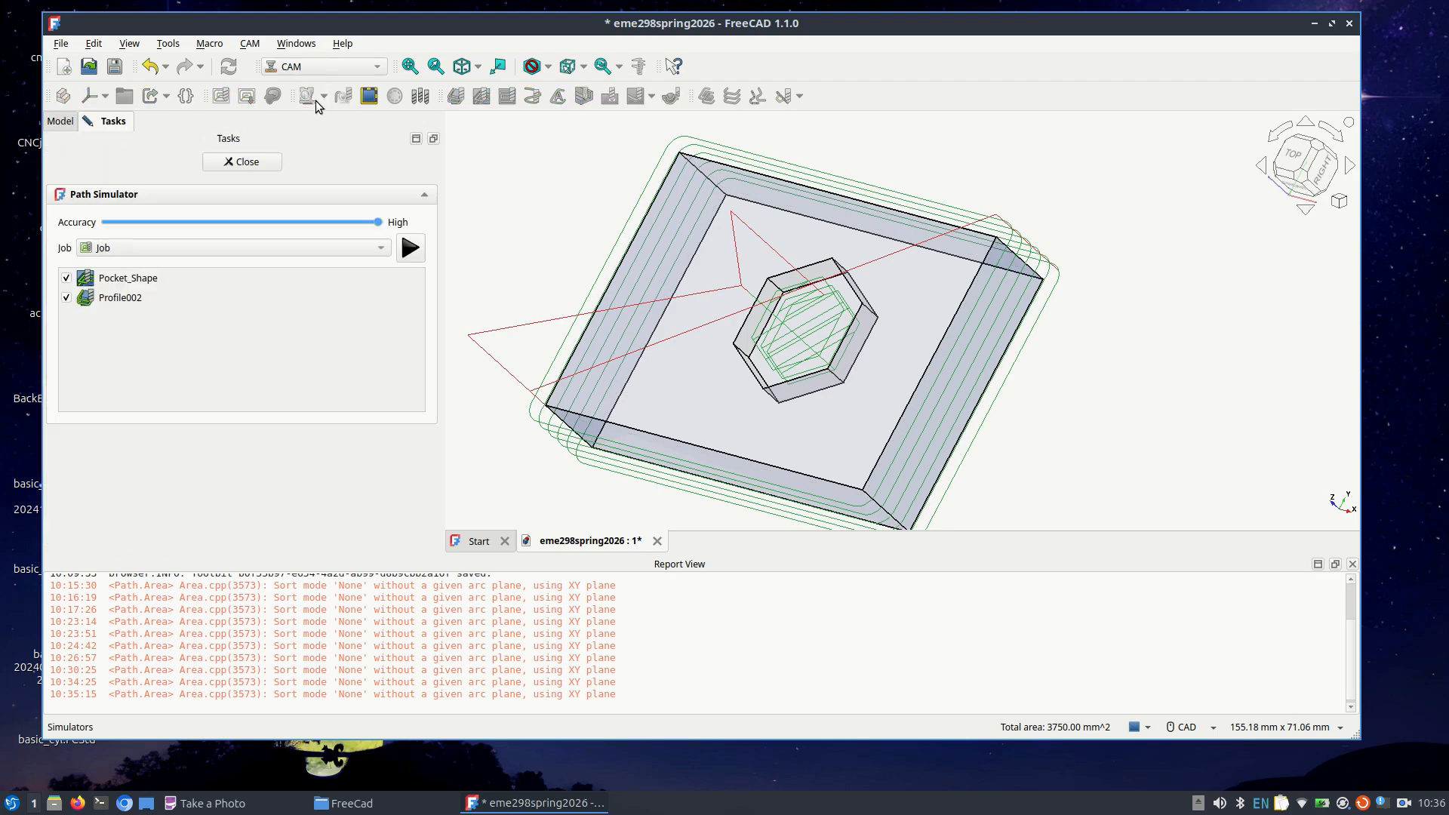
pyautogui.click(408, 249)
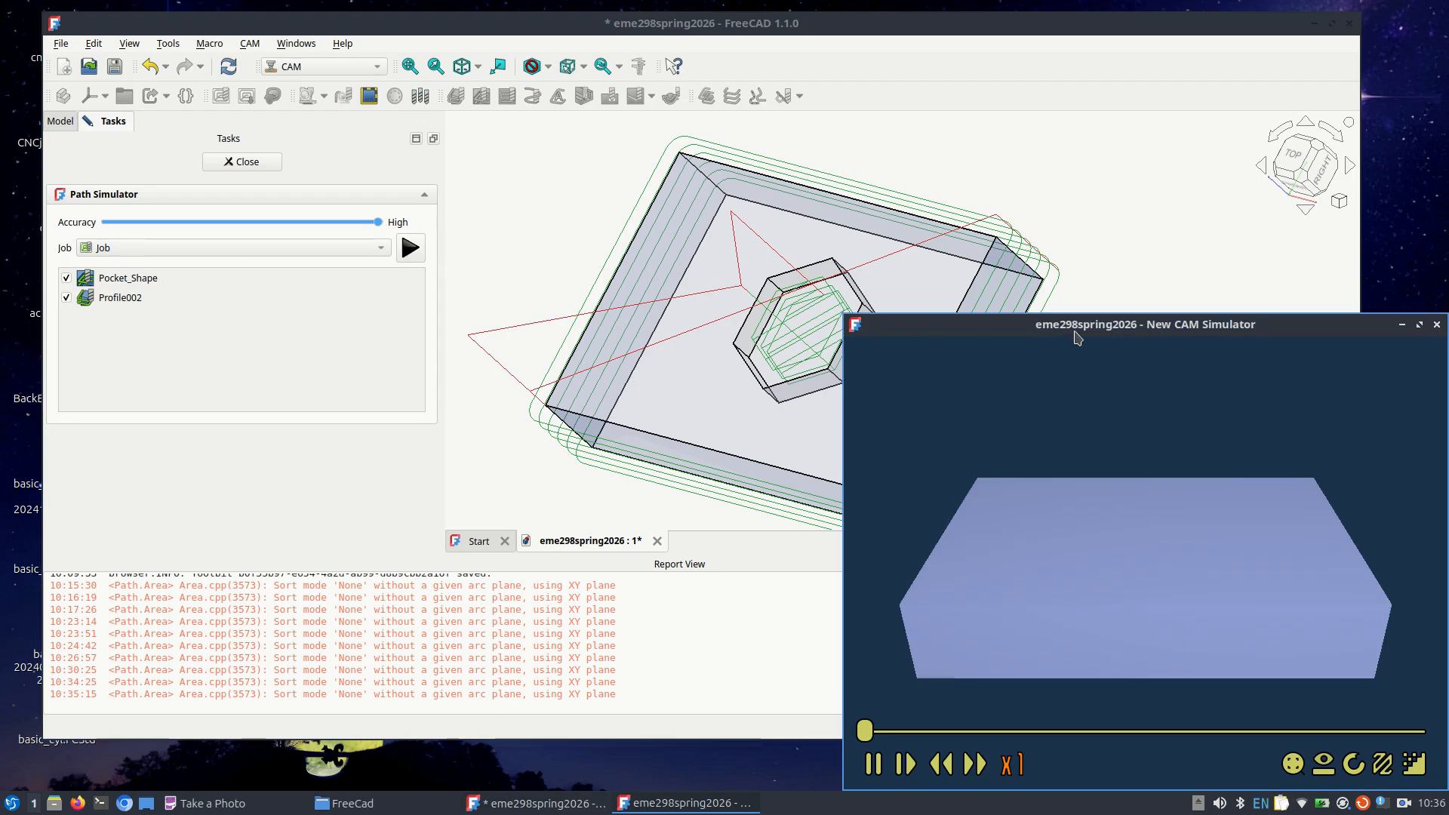
pyautogui.moveTo(1075, 334); pyautogui.dragTo(367, 84)
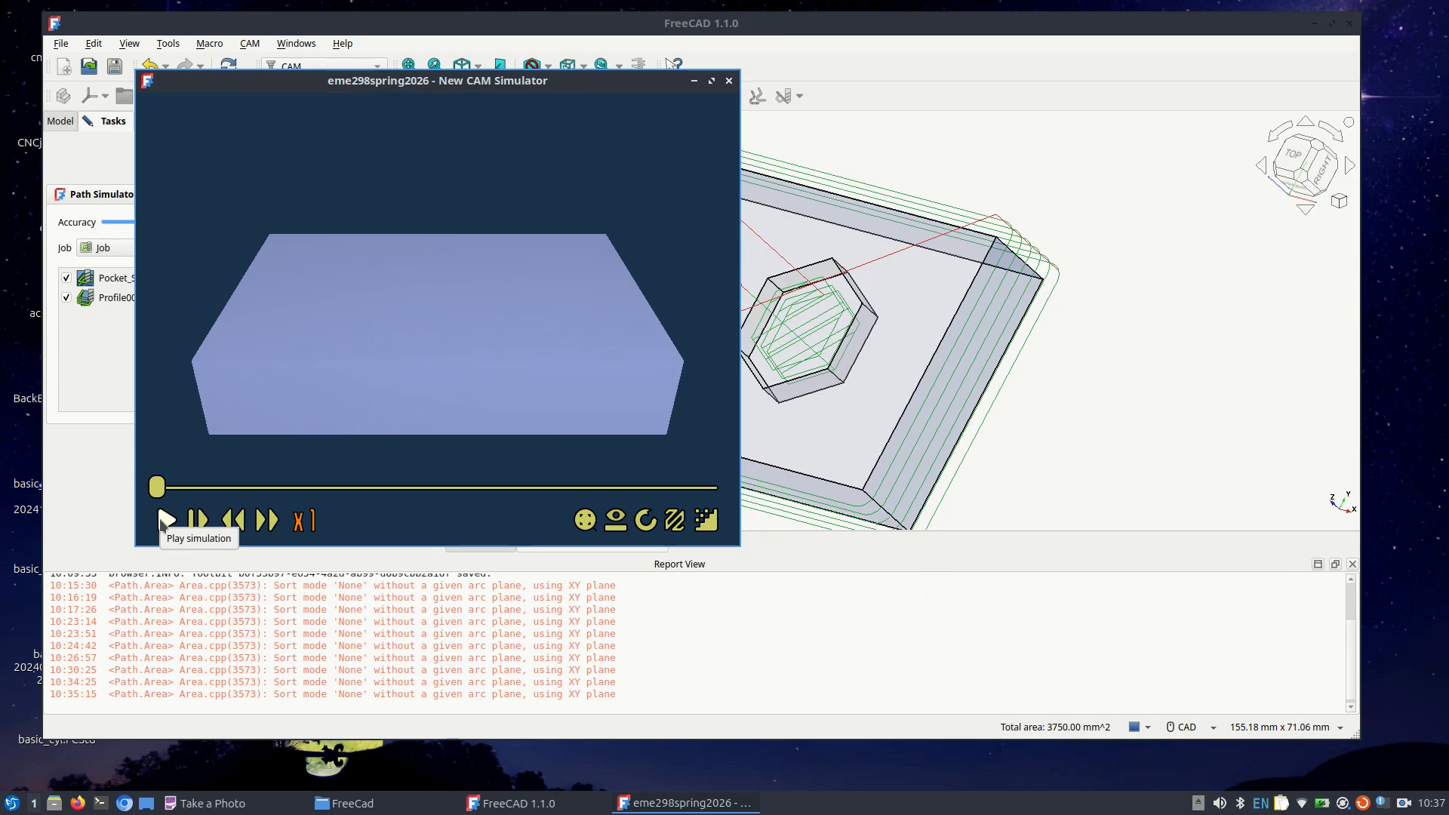
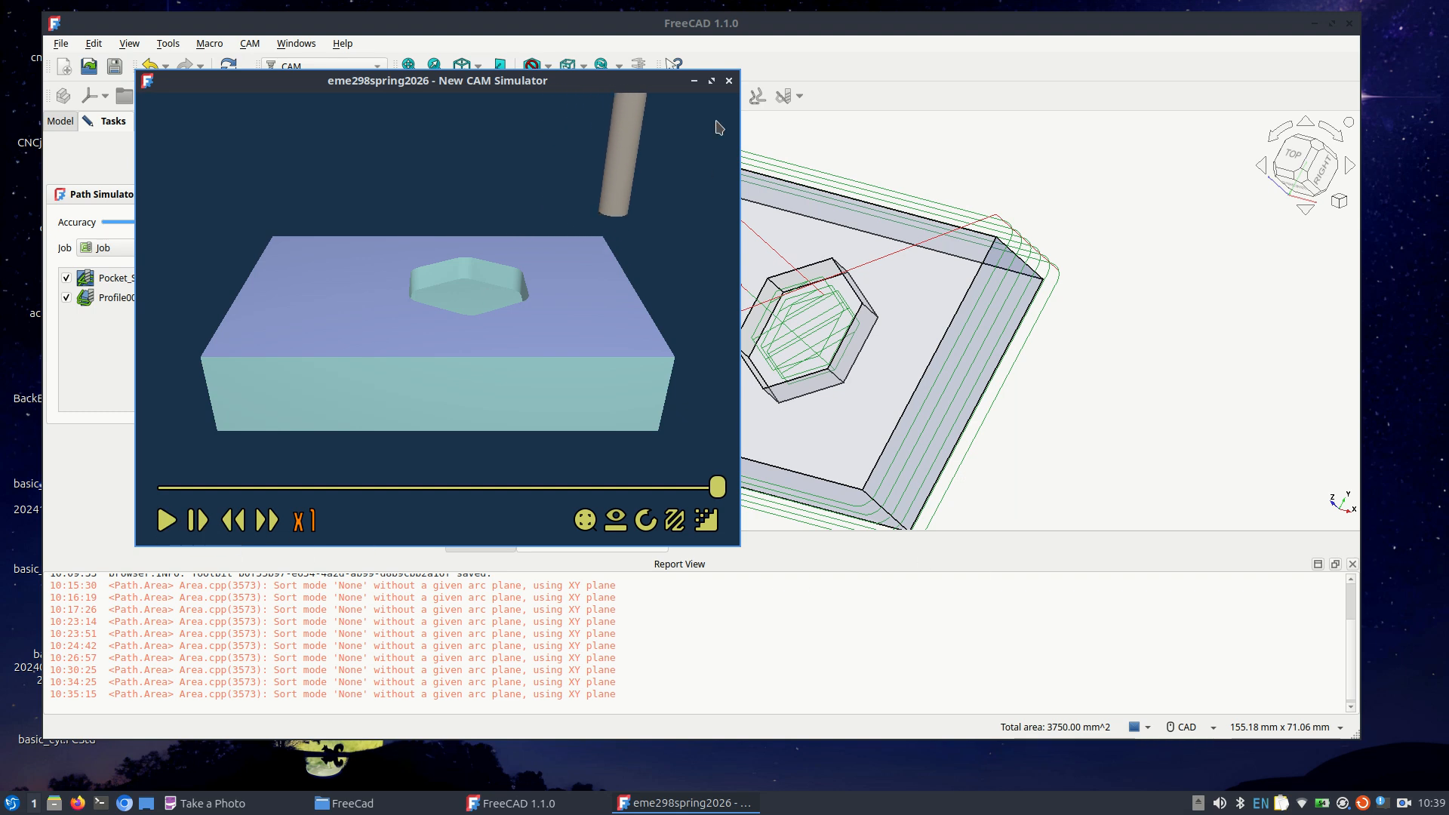
pyautogui.click(729, 80)
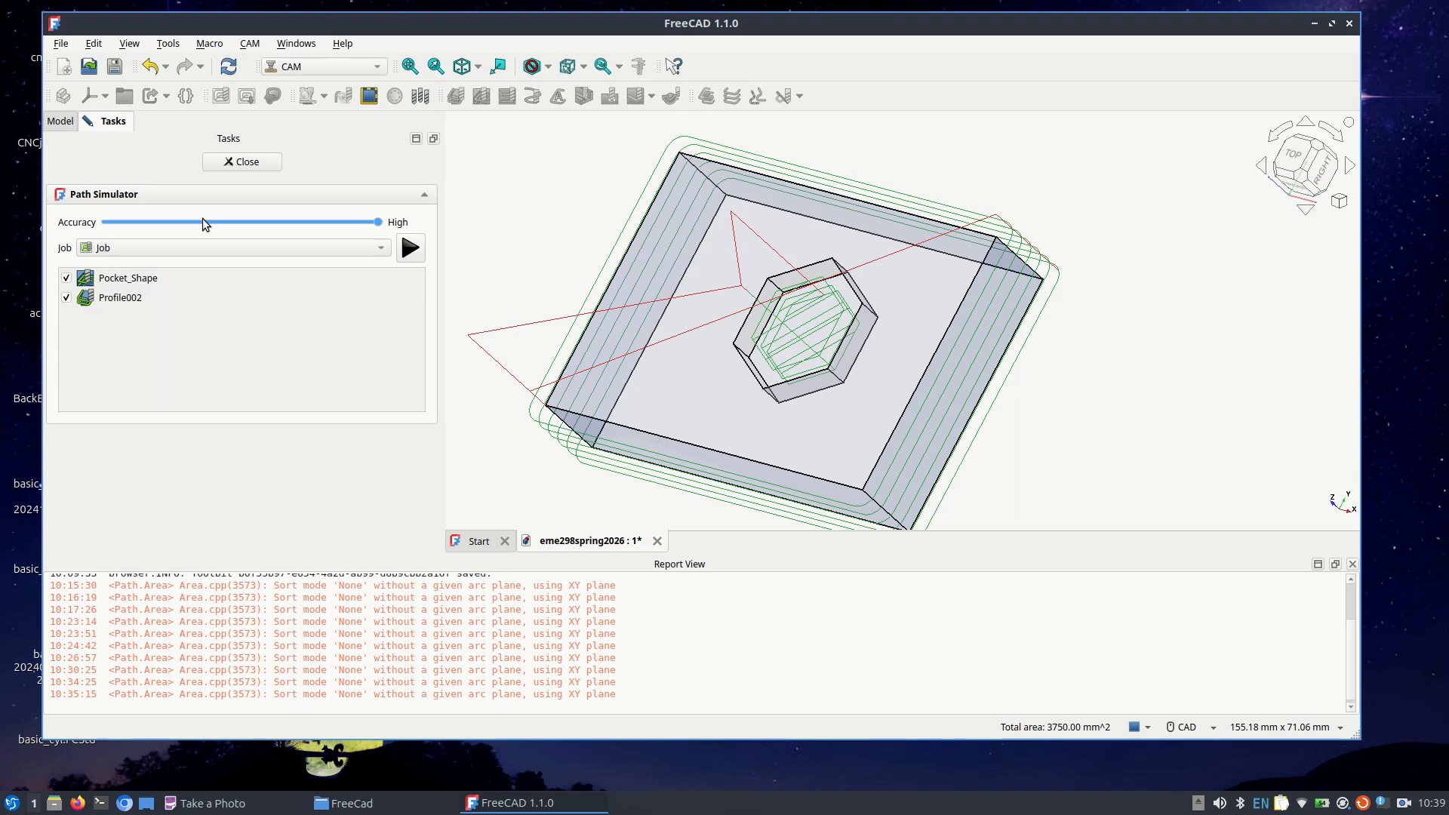
pyautogui.click(257, 162)
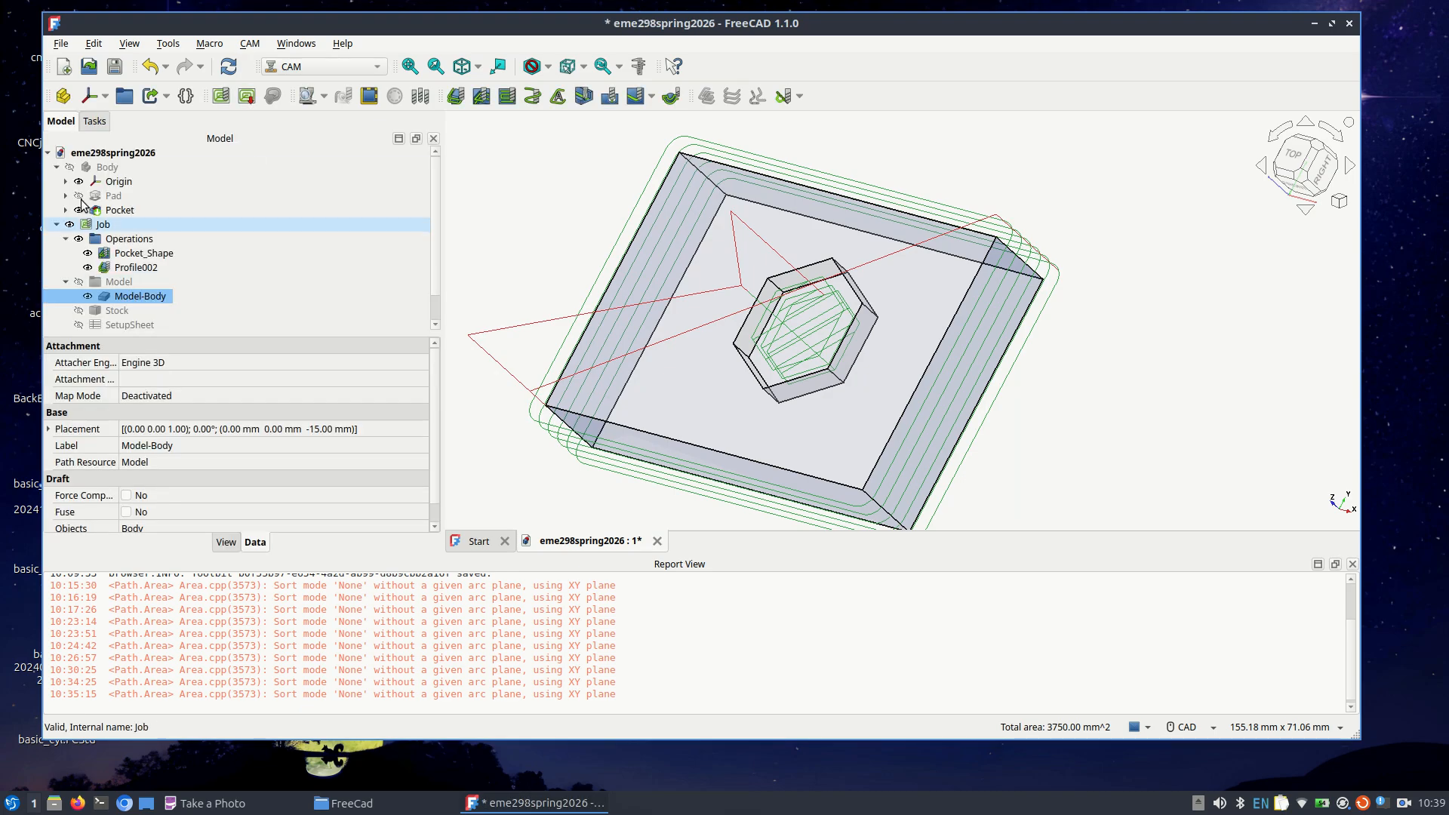
pyautogui.doubleClick(103, 225)
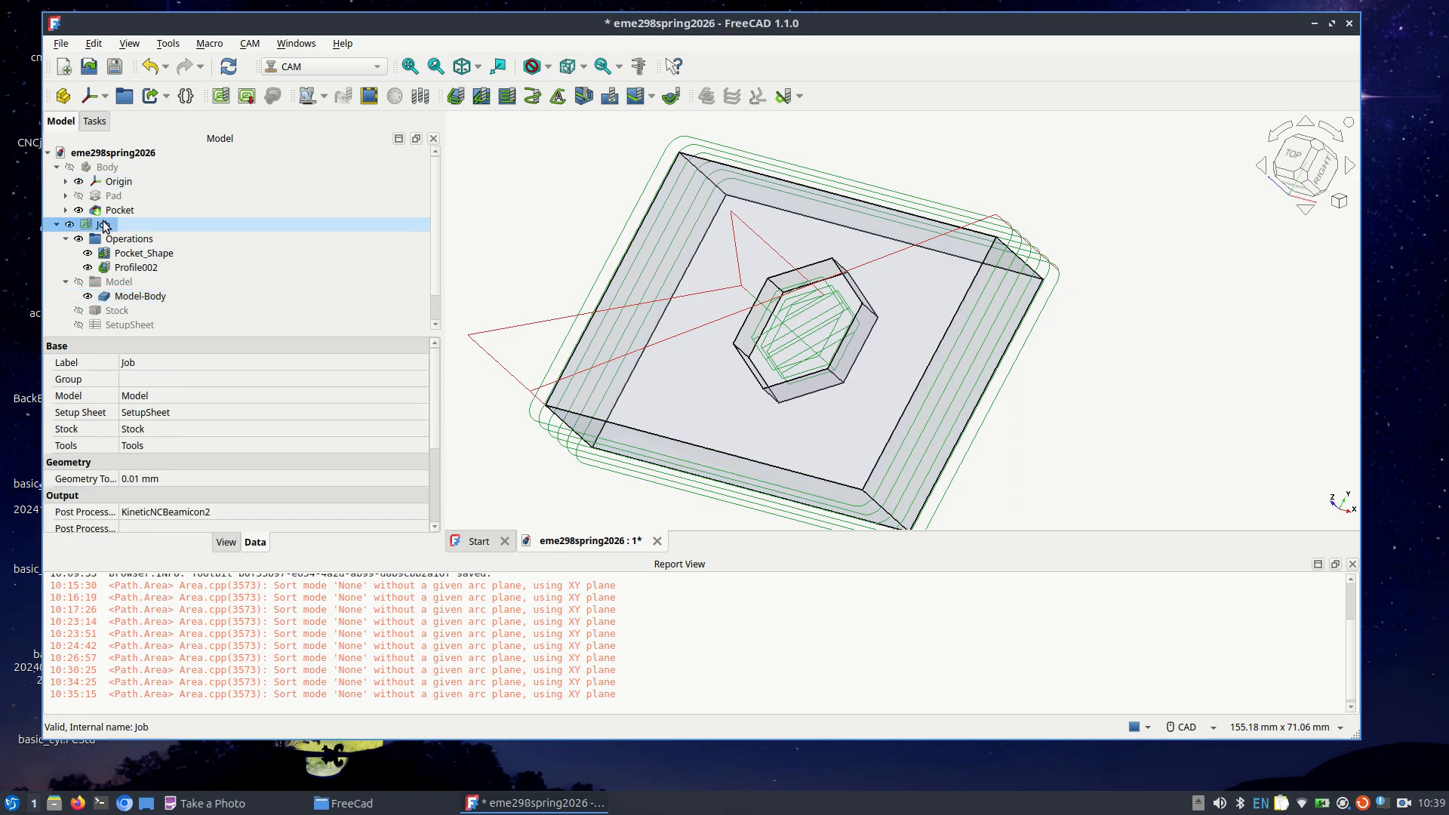
pyautogui.click(237, 221)
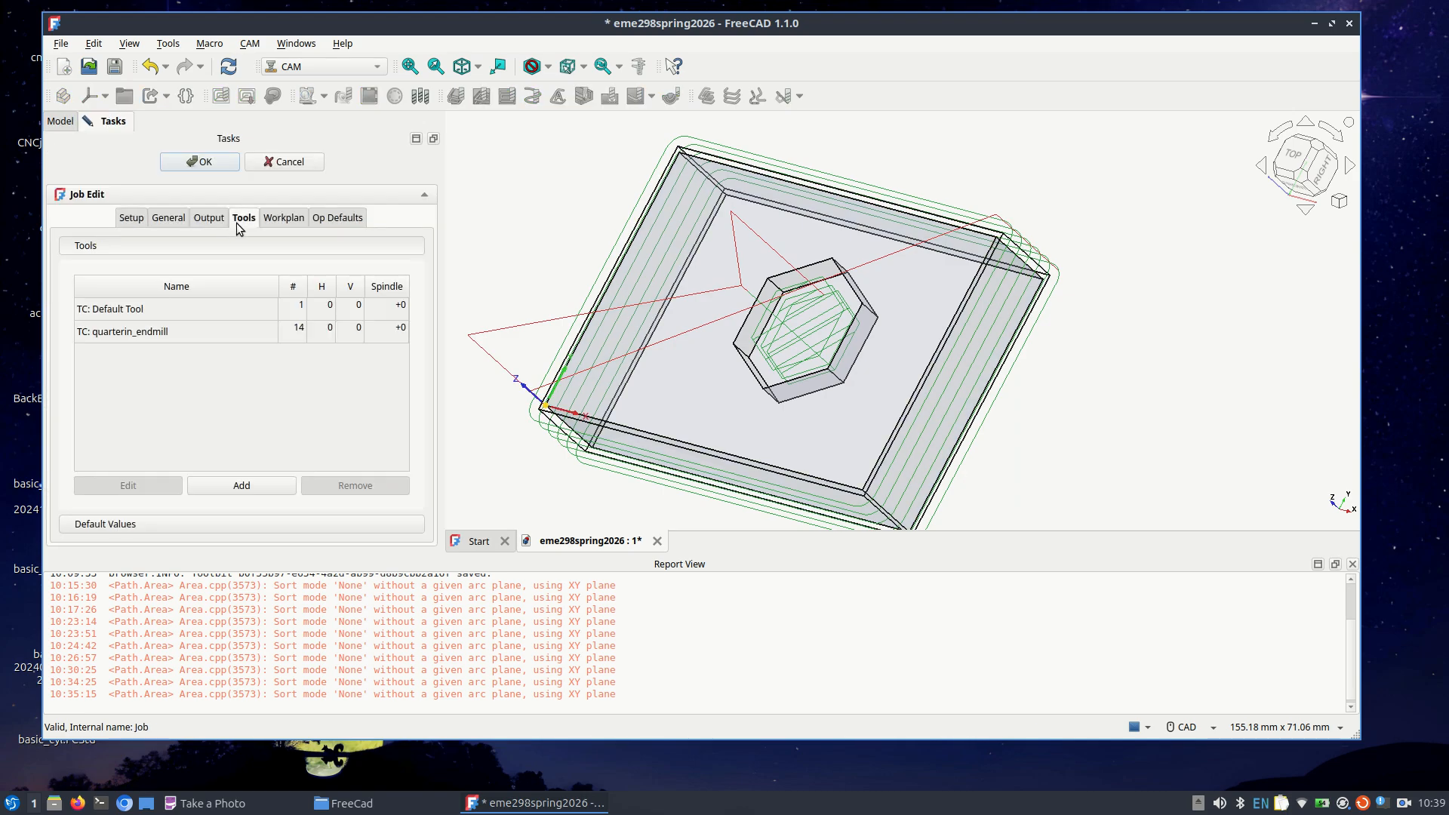
pyautogui.click(114, 332)
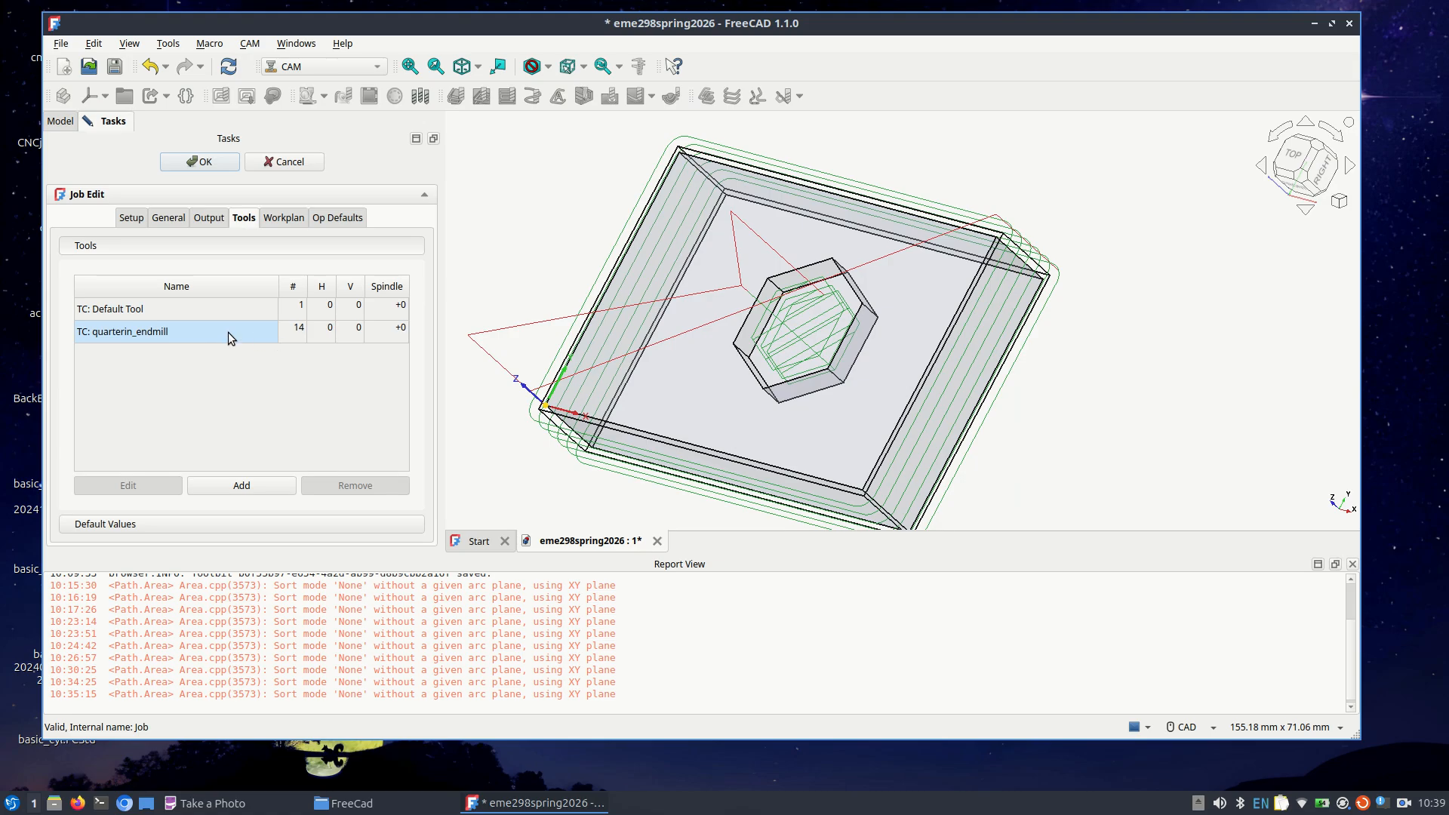
pyautogui.click(329, 330)
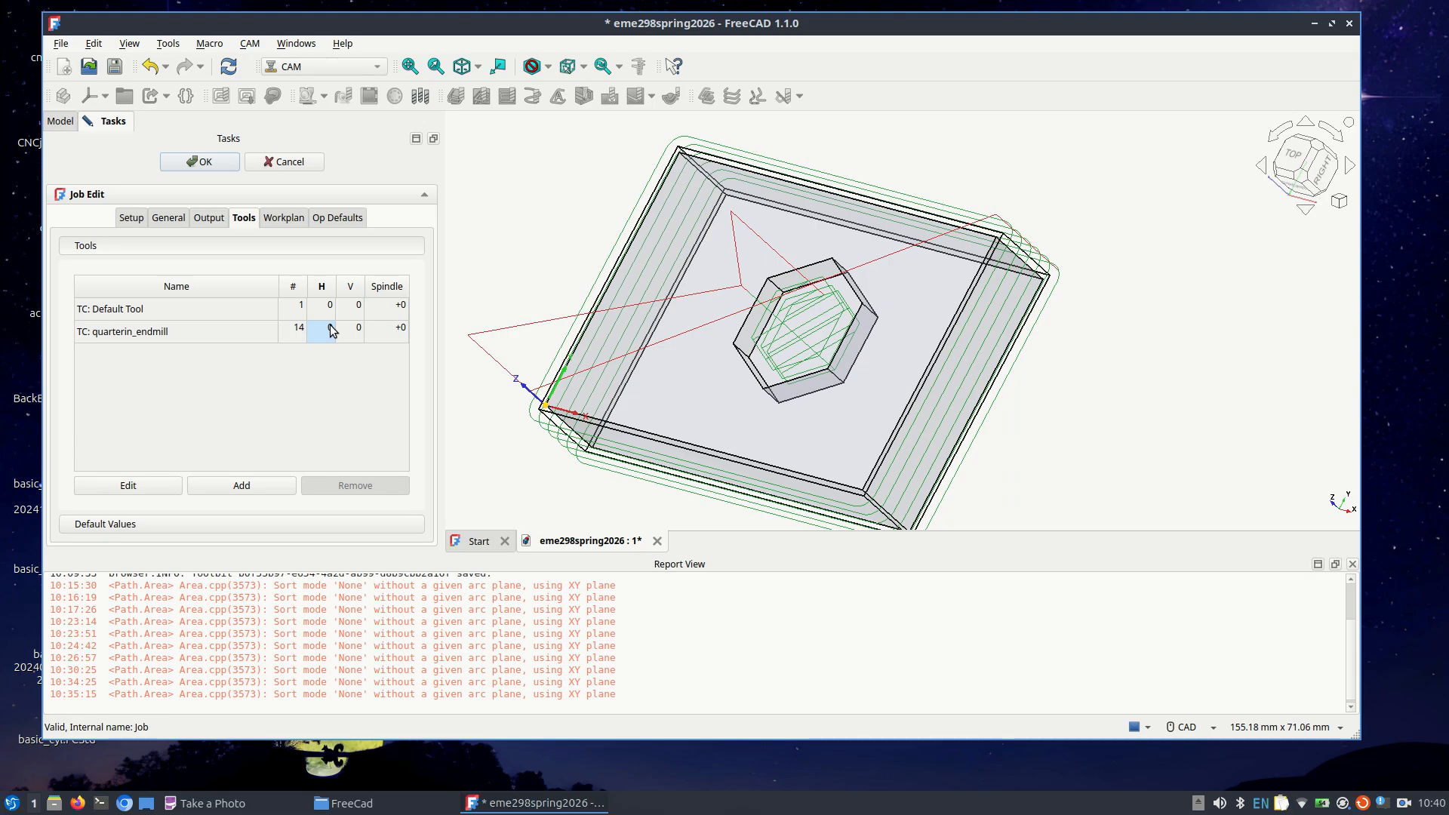
pyautogui.write('800')
pyautogui.press('Tab')
pyautogui.write('800')
pyautogui.press('Return')
pyautogui.click(279, 163)
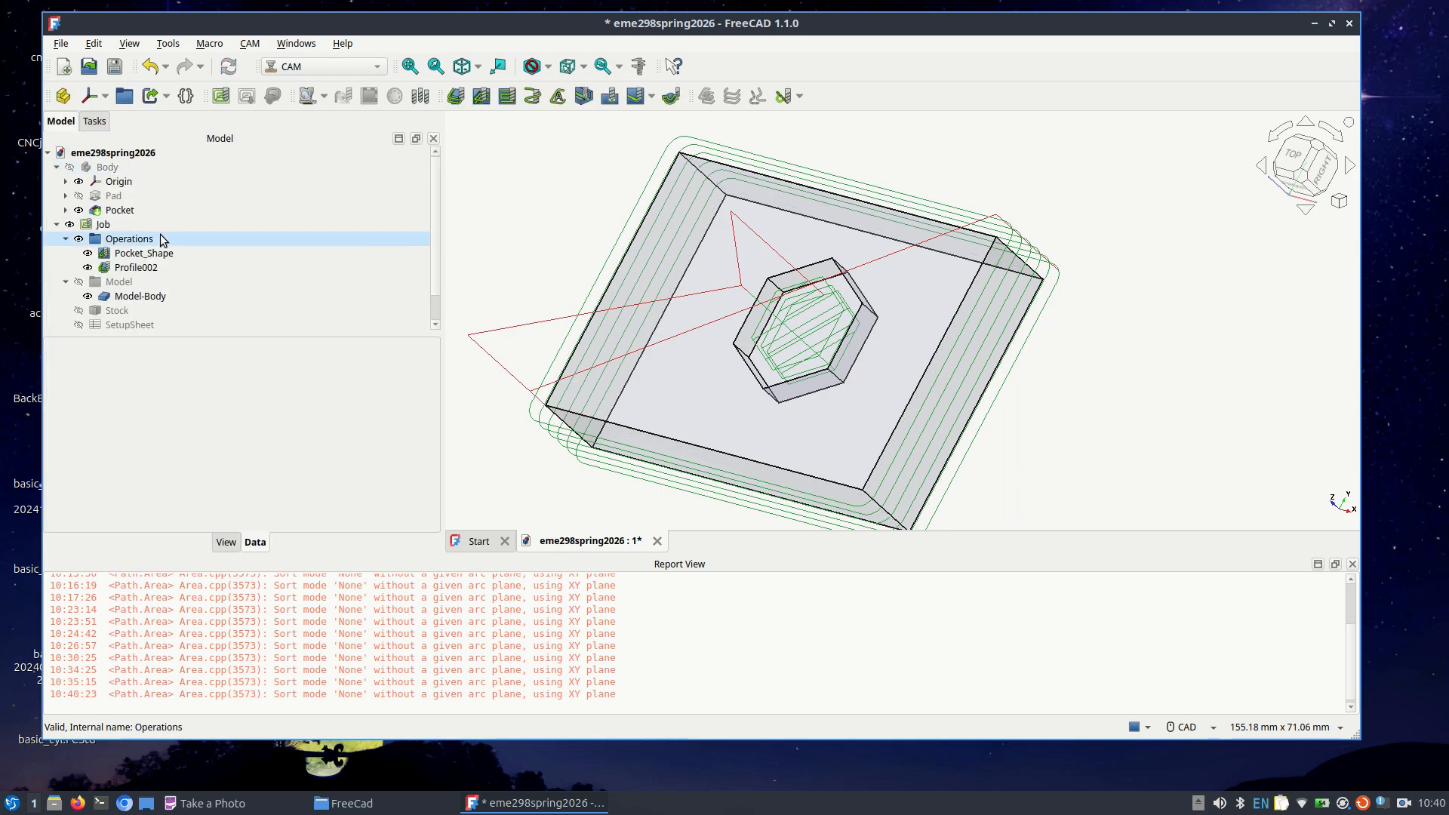
# Step: In the job's tool list, set quarterin_endmill's horizontal and vertical feeds to 800 and its spindle speed to 8000
pyautogui.click(98, 227)
pyautogui.doubleClick(96, 225)
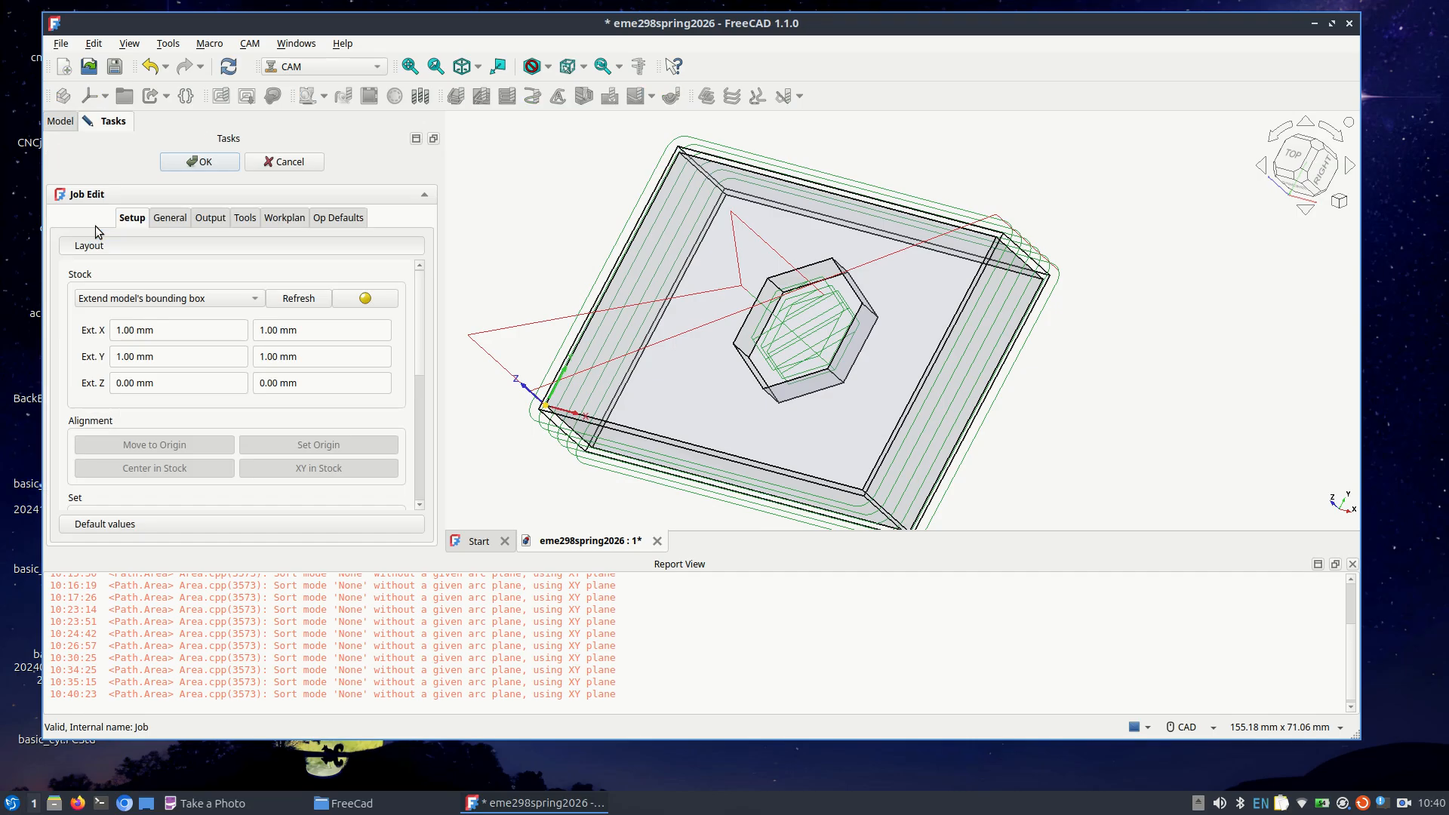
pyautogui.click(244, 219)
pyautogui.click(323, 331)
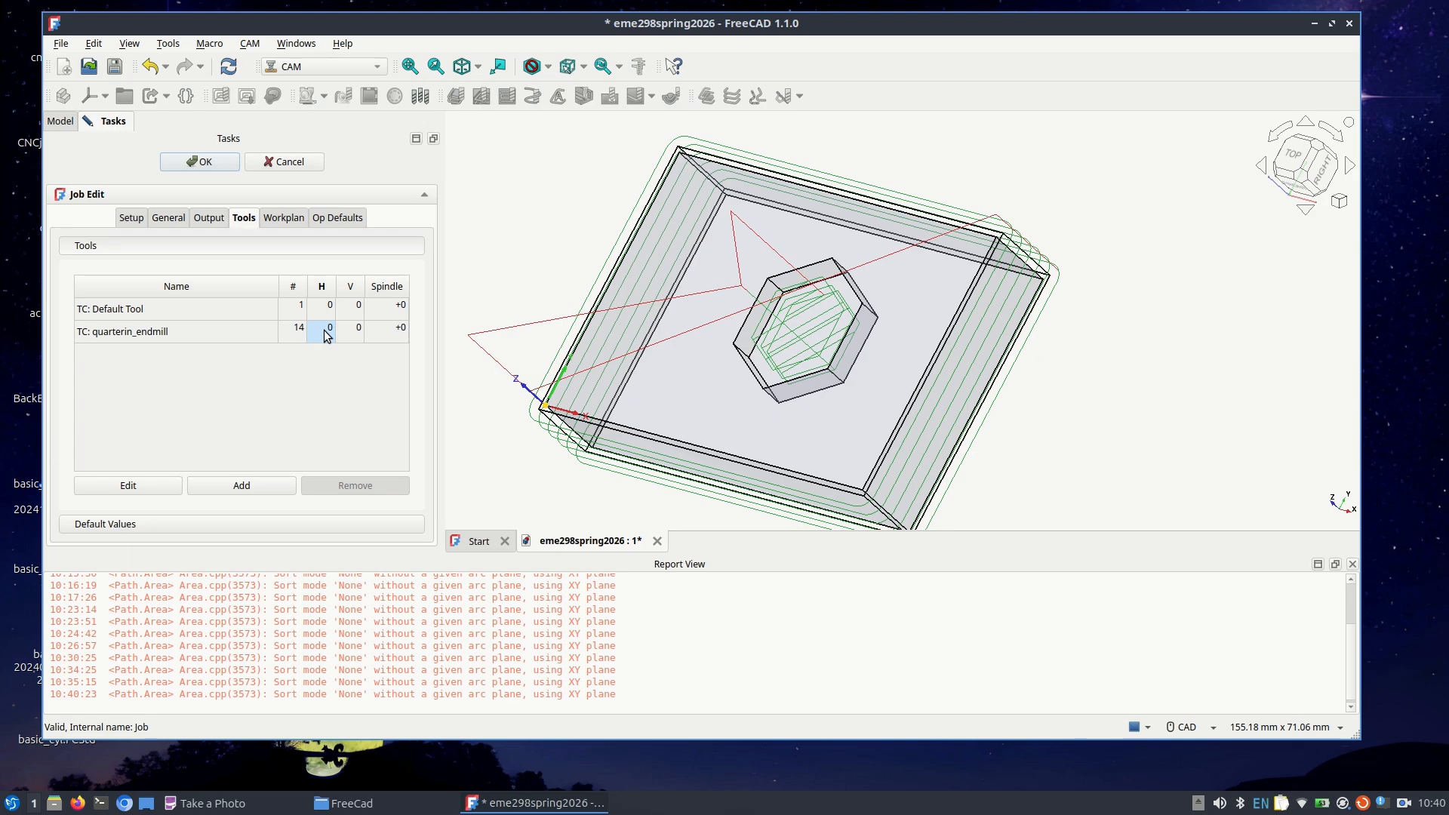
pyautogui.click(326, 332)
pyautogui.write('800')
pyautogui.press('Tab')
pyautogui.write('800')
pyautogui.press('Tab')
pyautogui.write('8000')
pyautogui.click(330, 377)
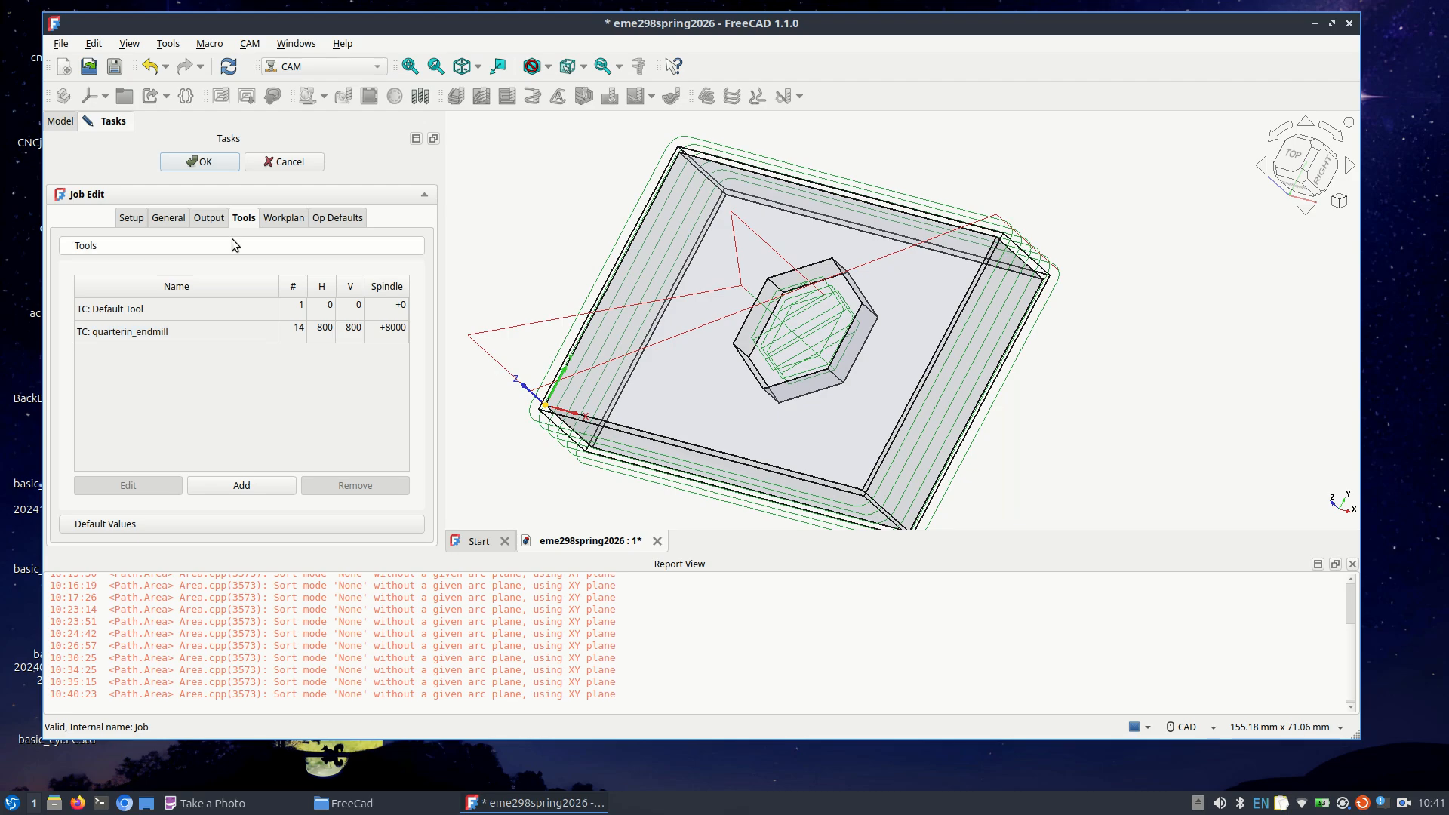
# Step: Review the job's setup and general settings, and change its output post processor to centroid
pyautogui.click(134, 218)
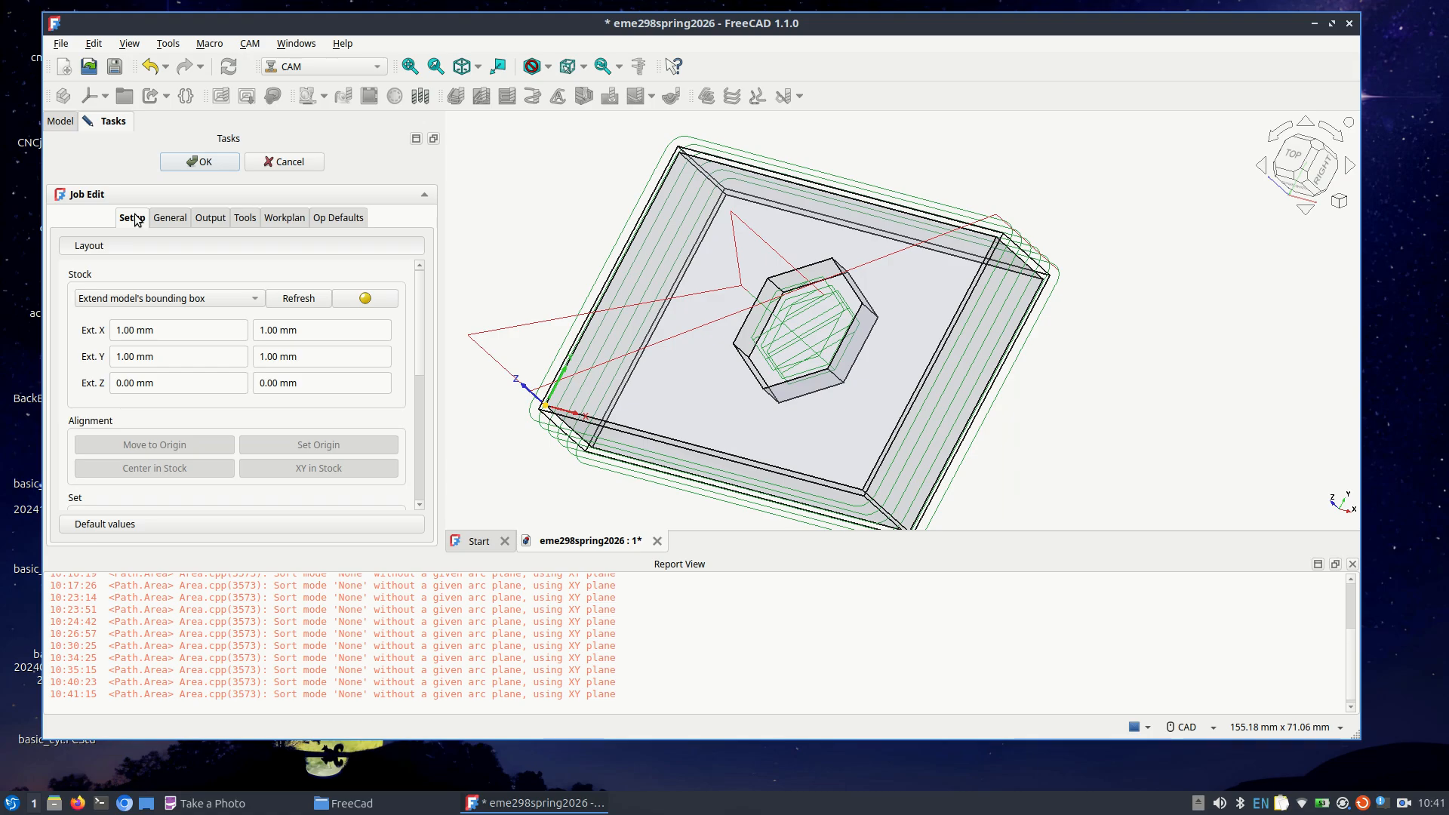
pyautogui.click(168, 223)
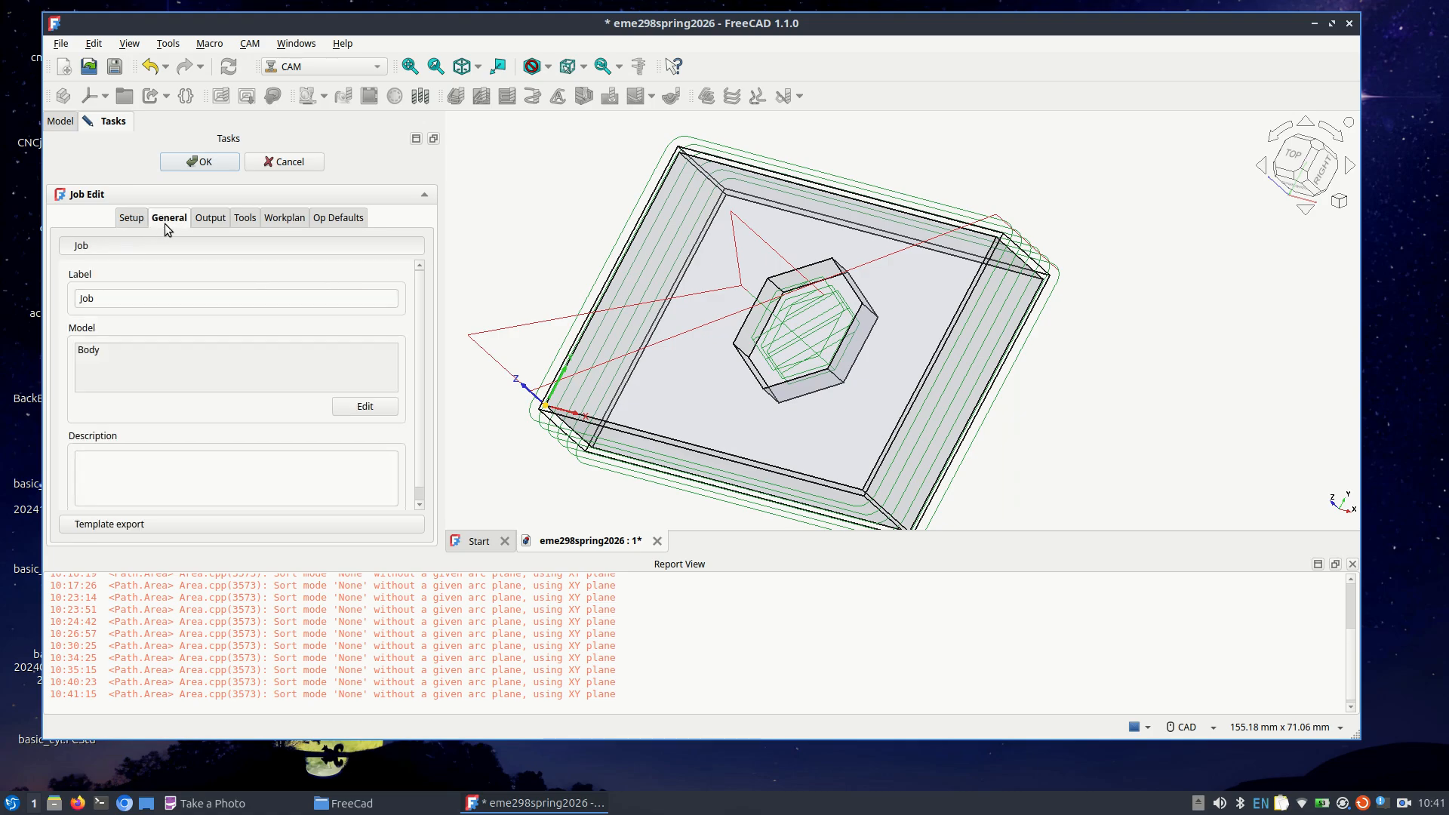
pyautogui.click(211, 221)
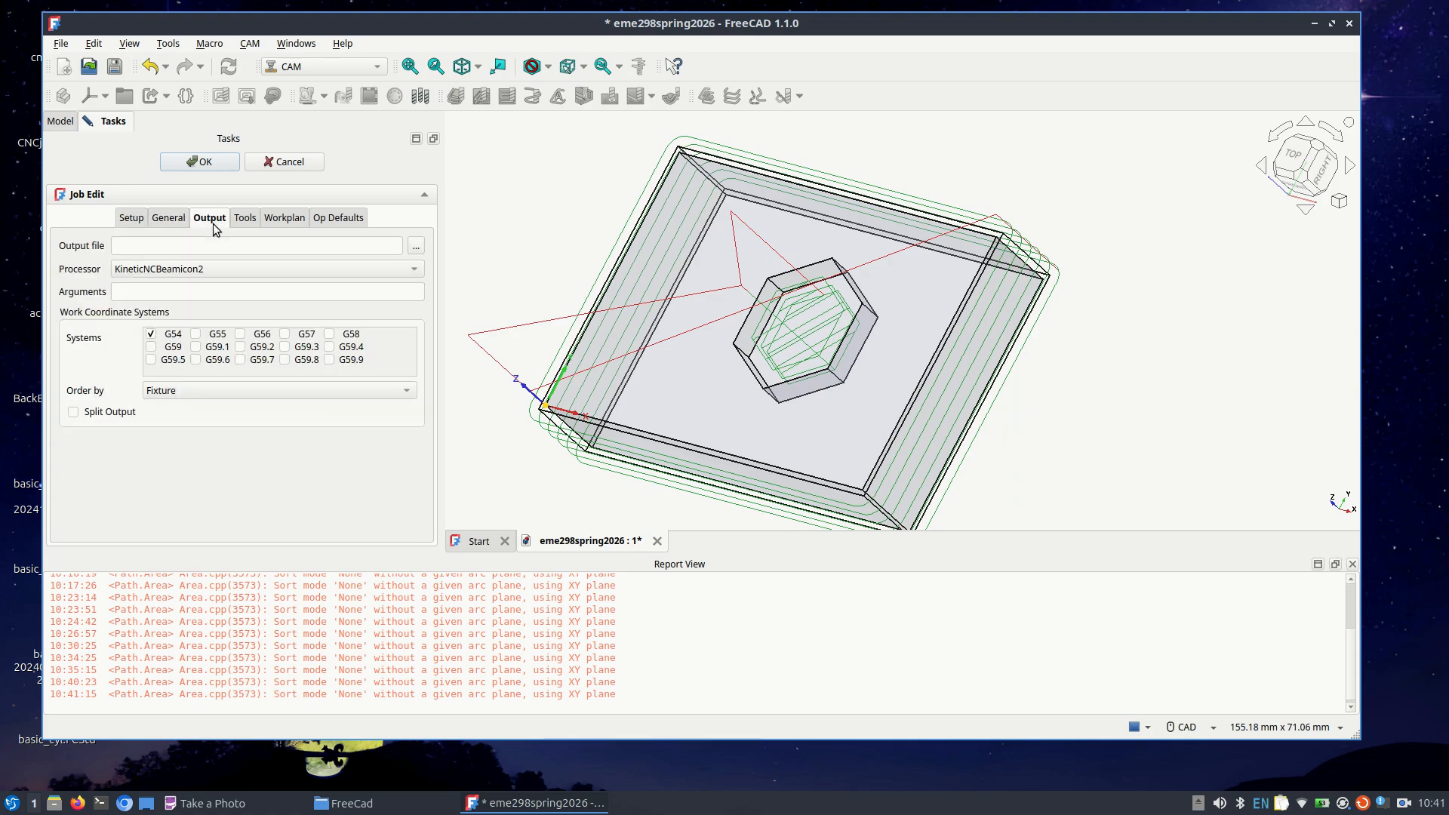
pyautogui.click(305, 274)
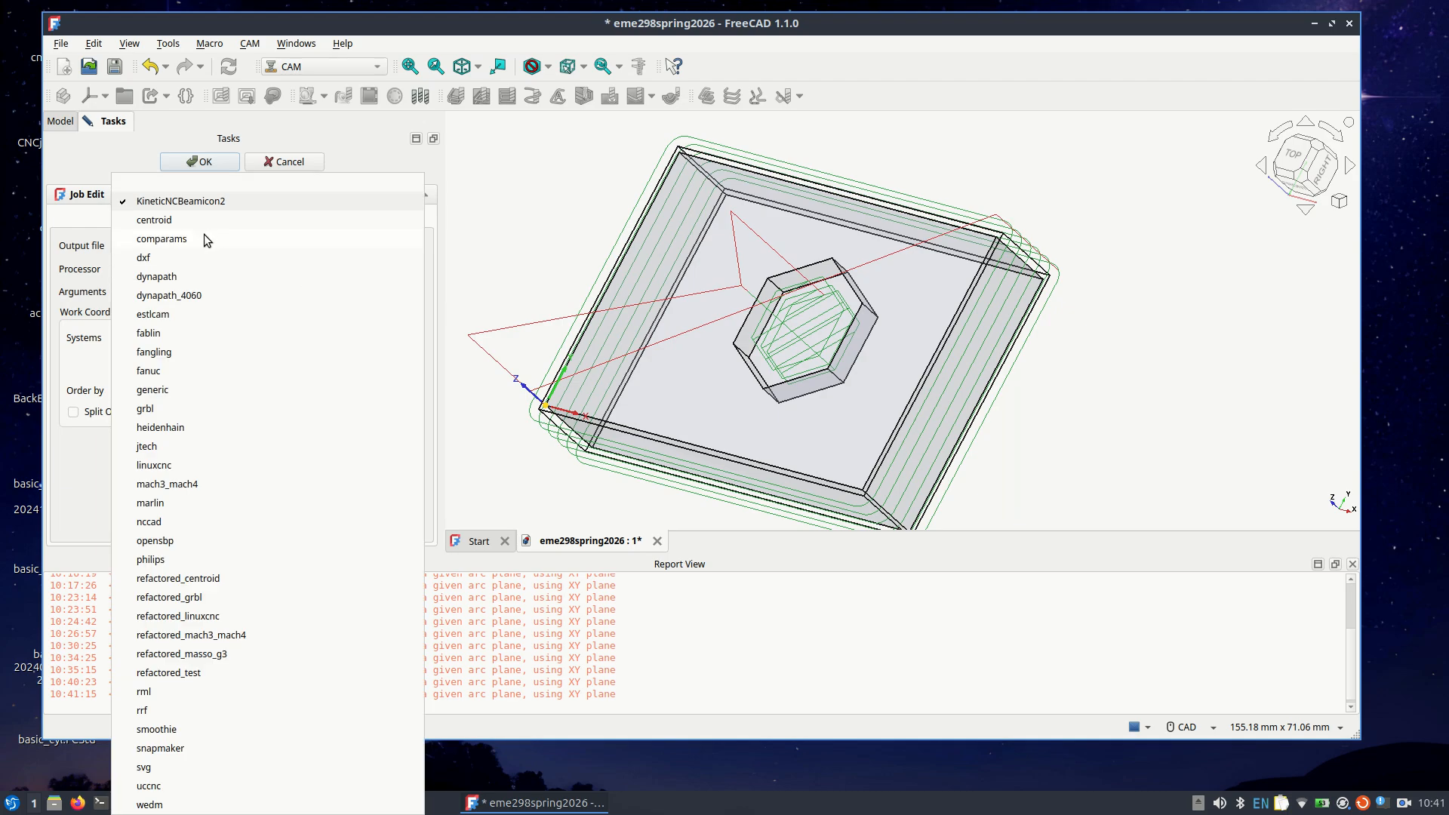
pyautogui.click(168, 221)
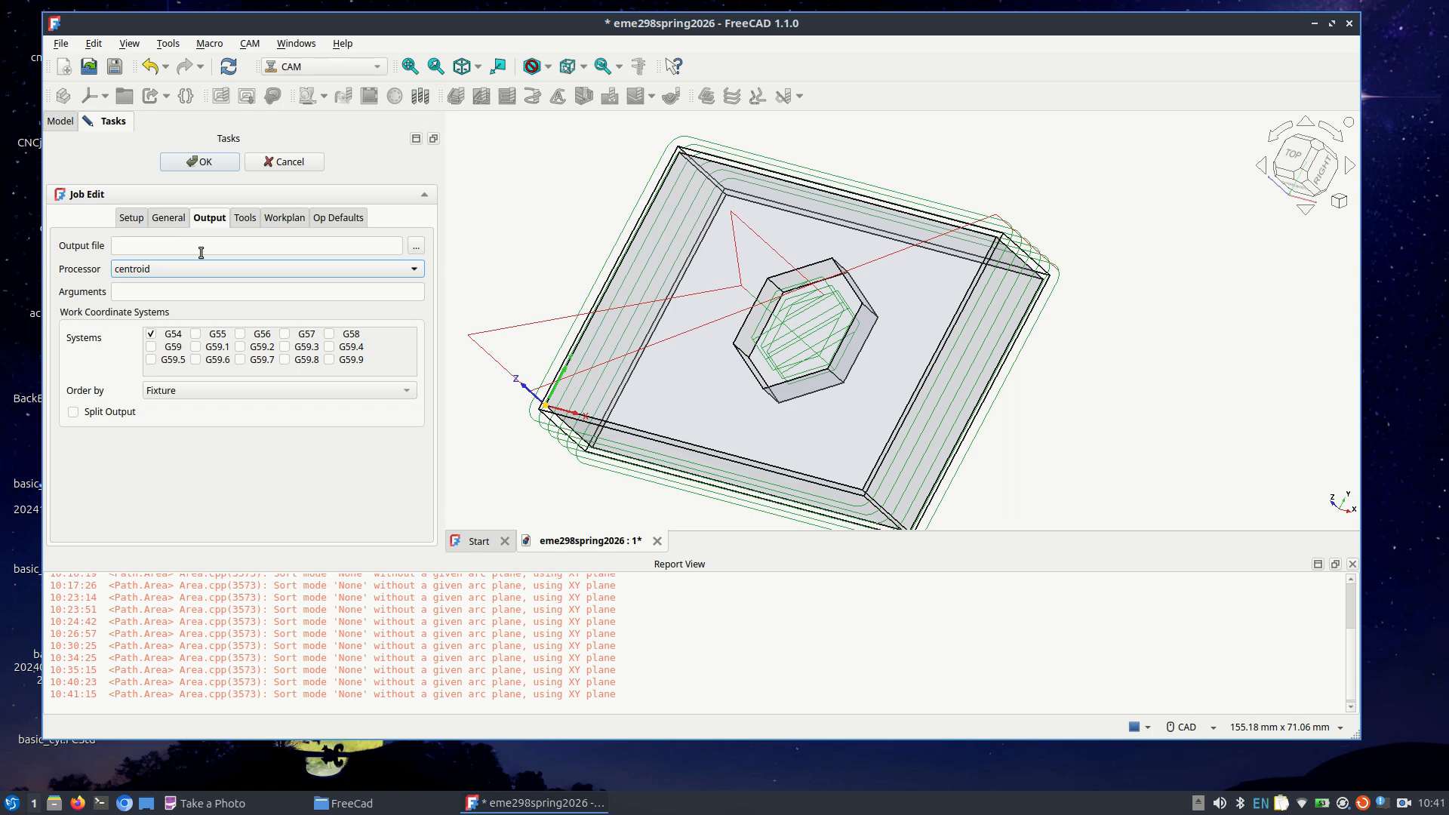
# Step: Set the job's output file to EME298SP.nc in the Desktop folder
pyautogui.click(412, 250)
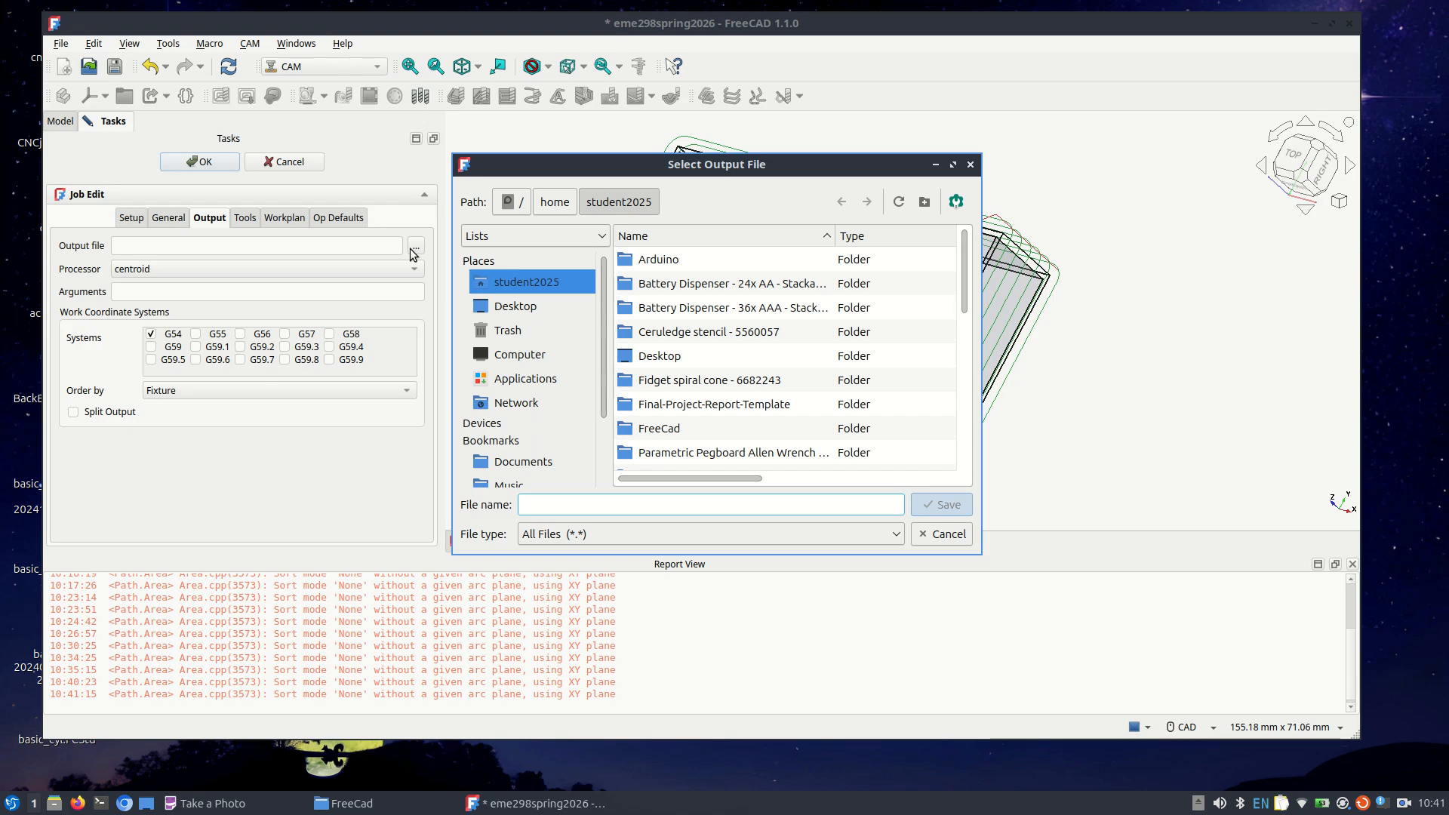
pyautogui.write('EME298')
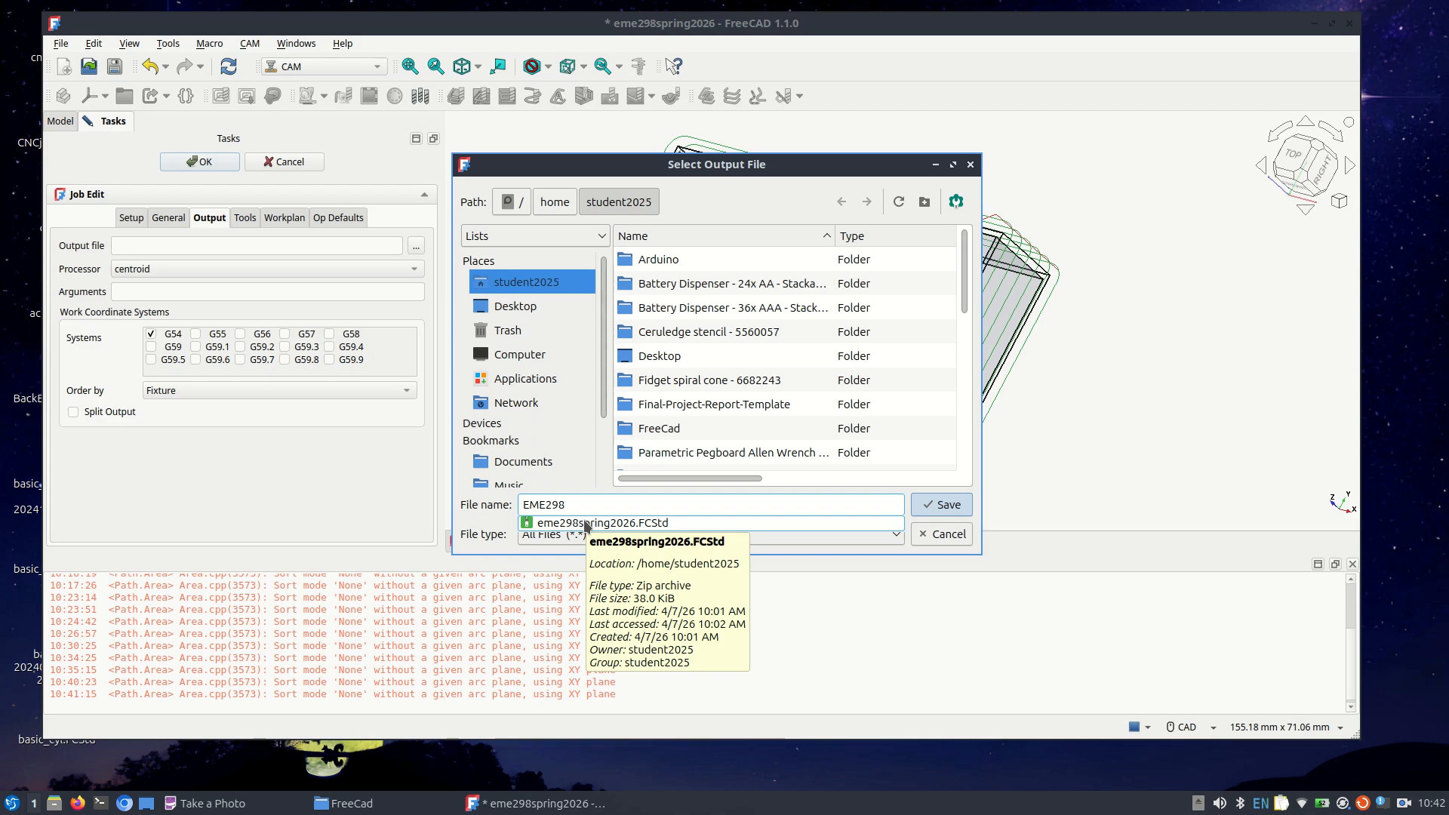
pyautogui.write('EME298S')
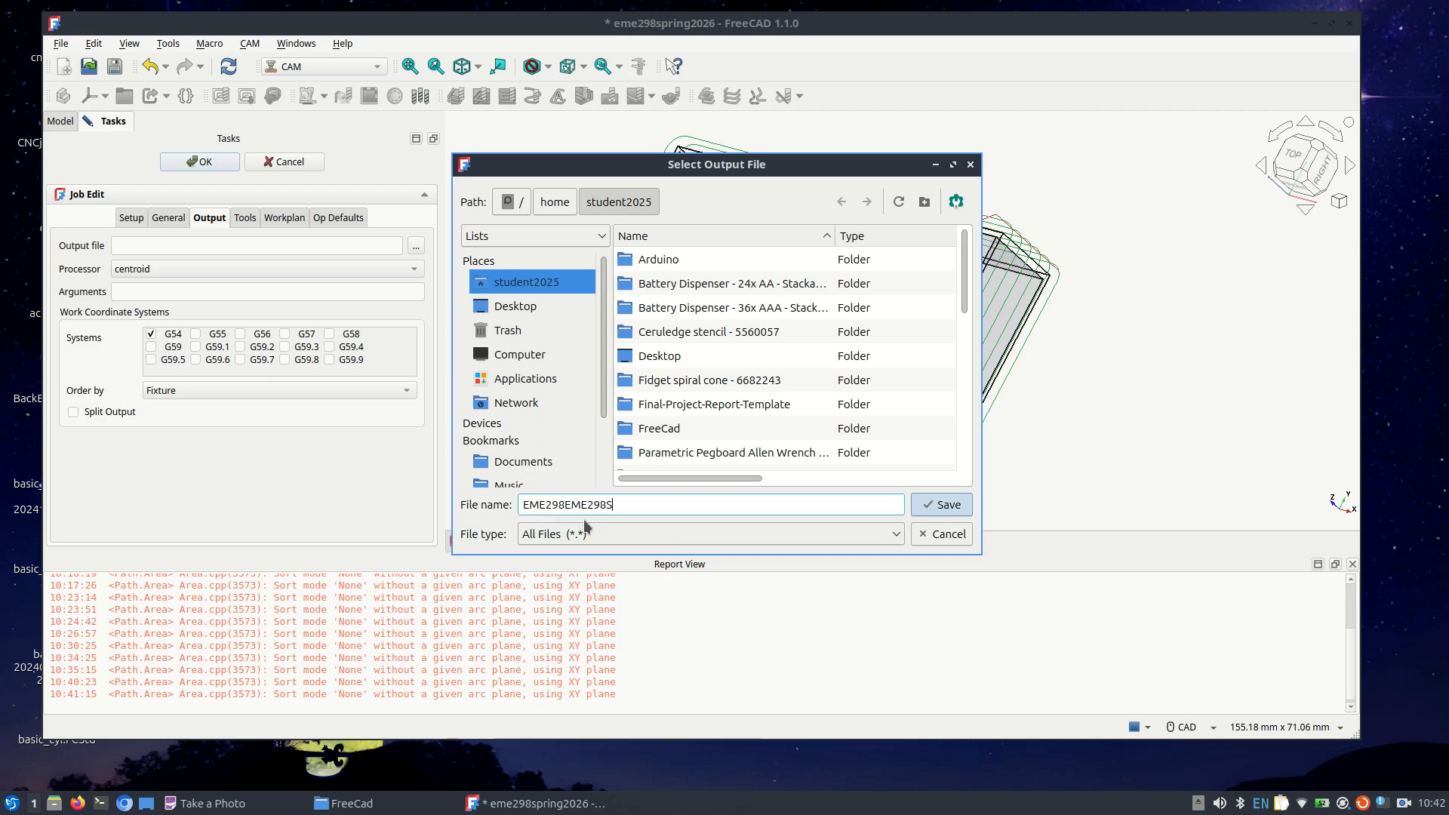
pyautogui.press('BackSpace')
pyautogui.press('BackSpace')
pyautogui.press('BackSpace')
pyautogui.press('BackSpace')
pyautogui.press('BackSpace')
pyautogui.press('BackSpace')
pyautogui.press('BackSpace')
pyautogui.press('BackSpace')
pyautogui.press('BackSpace')
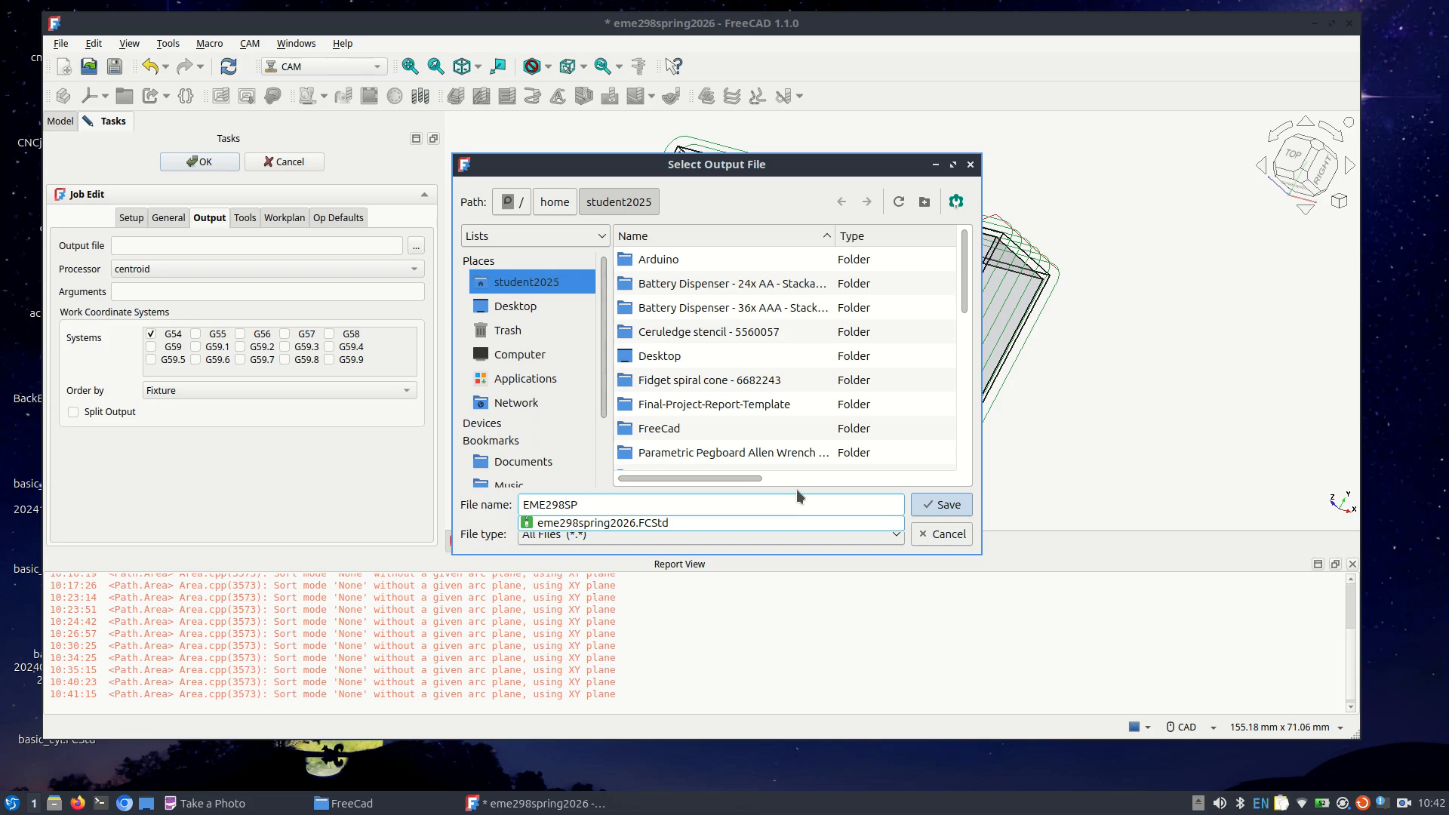
pyautogui.write('.')
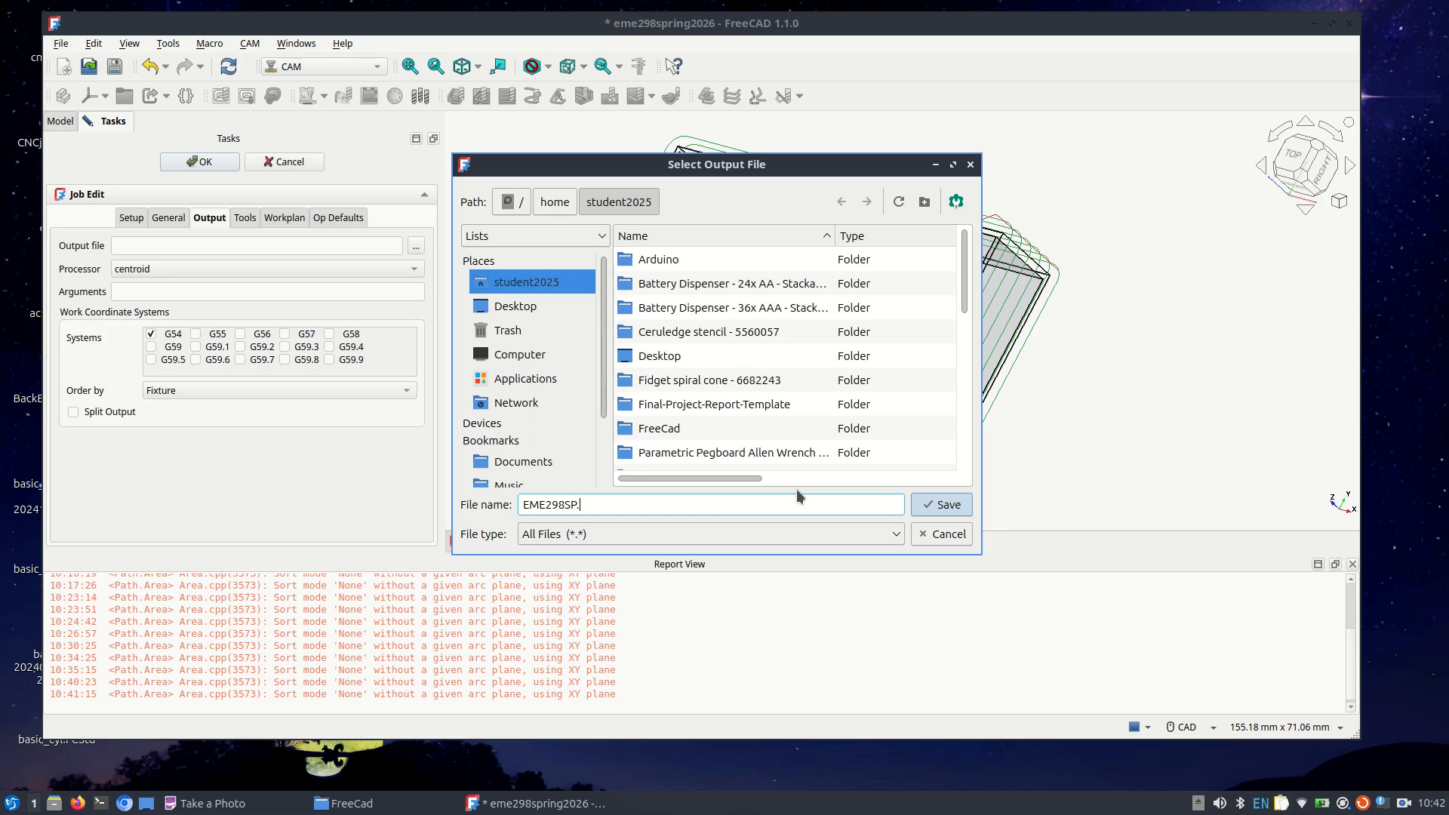
pyautogui.write('nc')
pyautogui.click(529, 305)
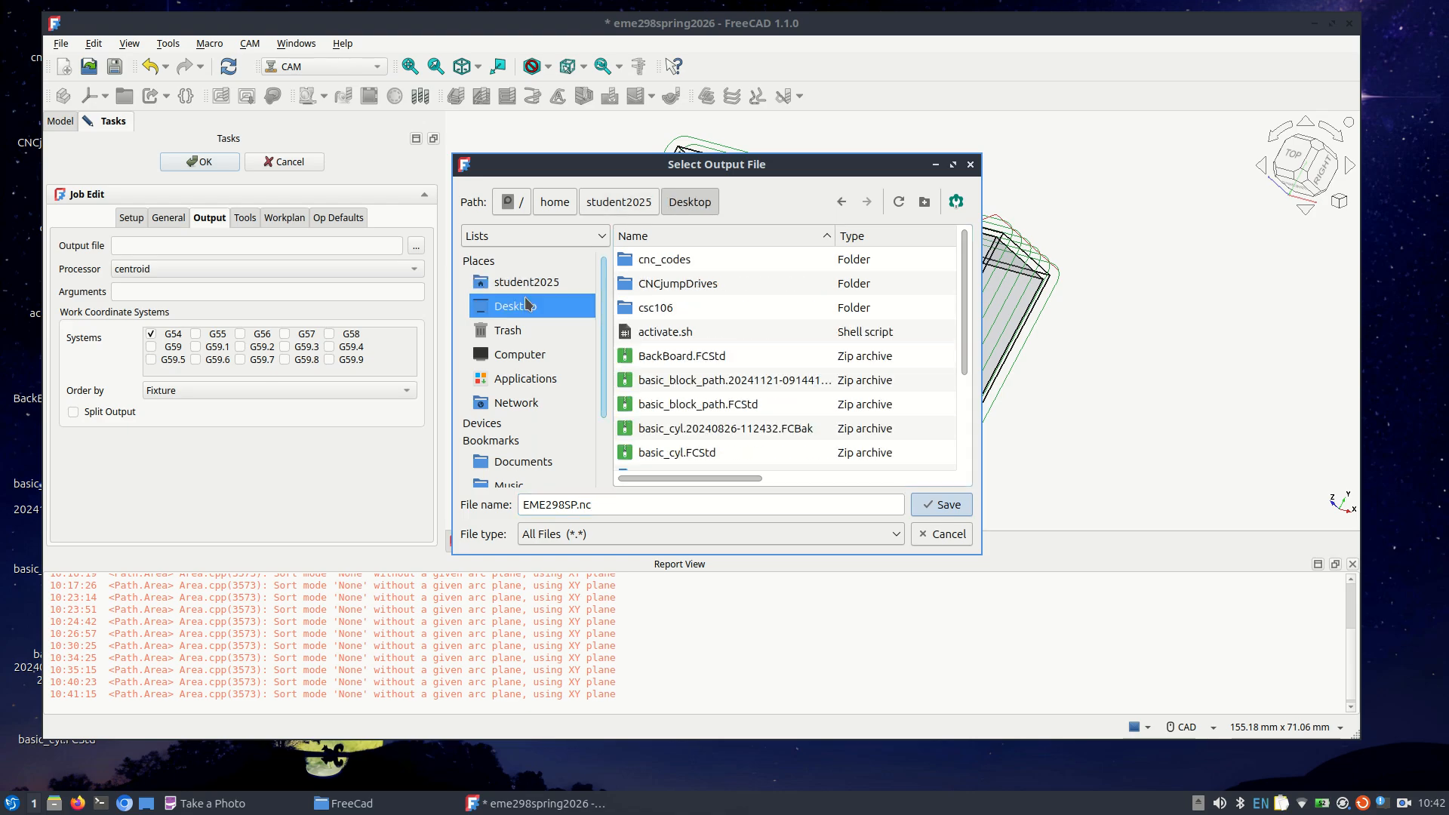
pyautogui.click(944, 504)
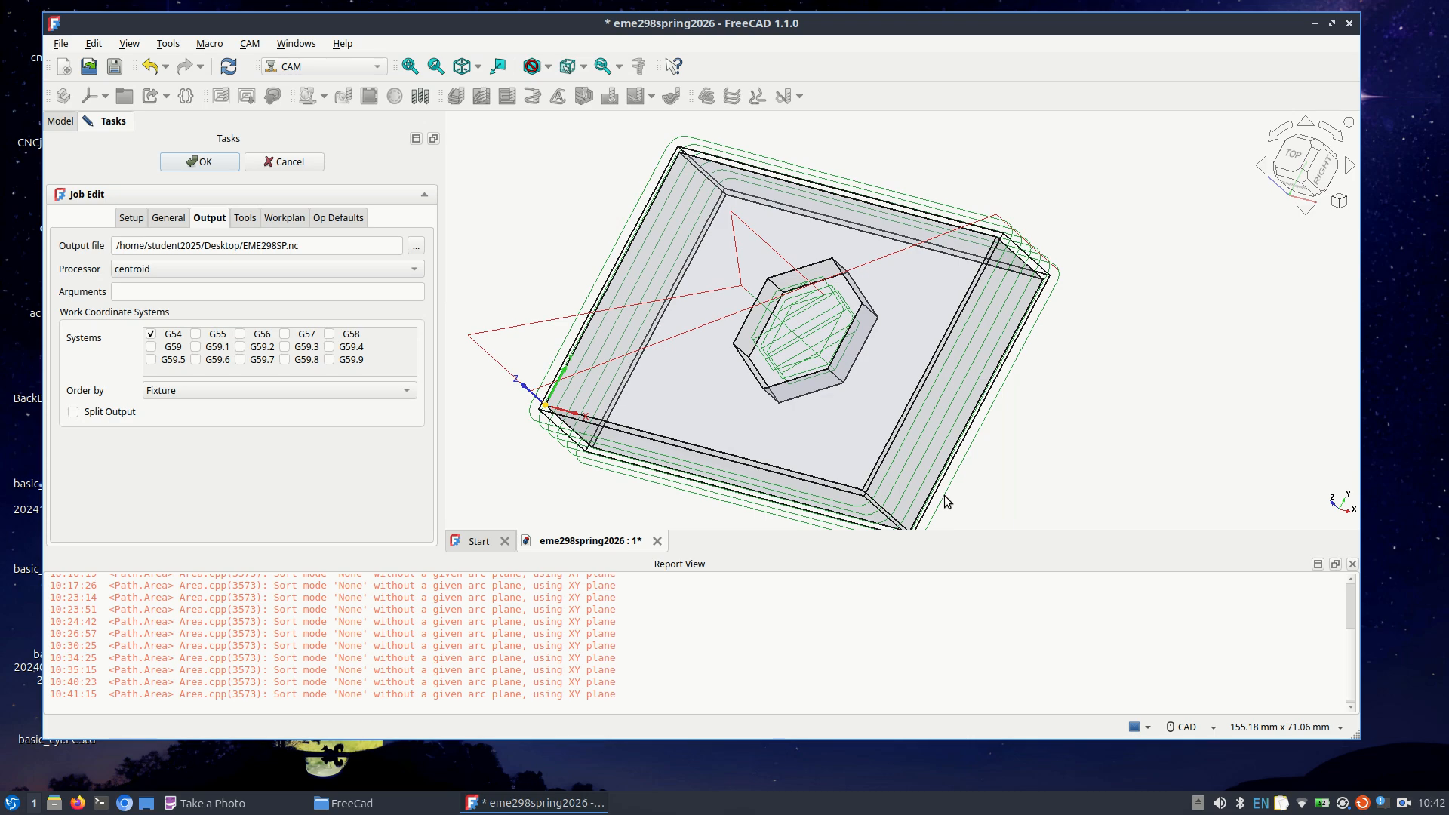
# Step: Accept the job settings and post-process the job, confirming the generated G-code to write the output file
pyautogui.moveTo(434, 26); pyautogui.dragTo(577, 70)
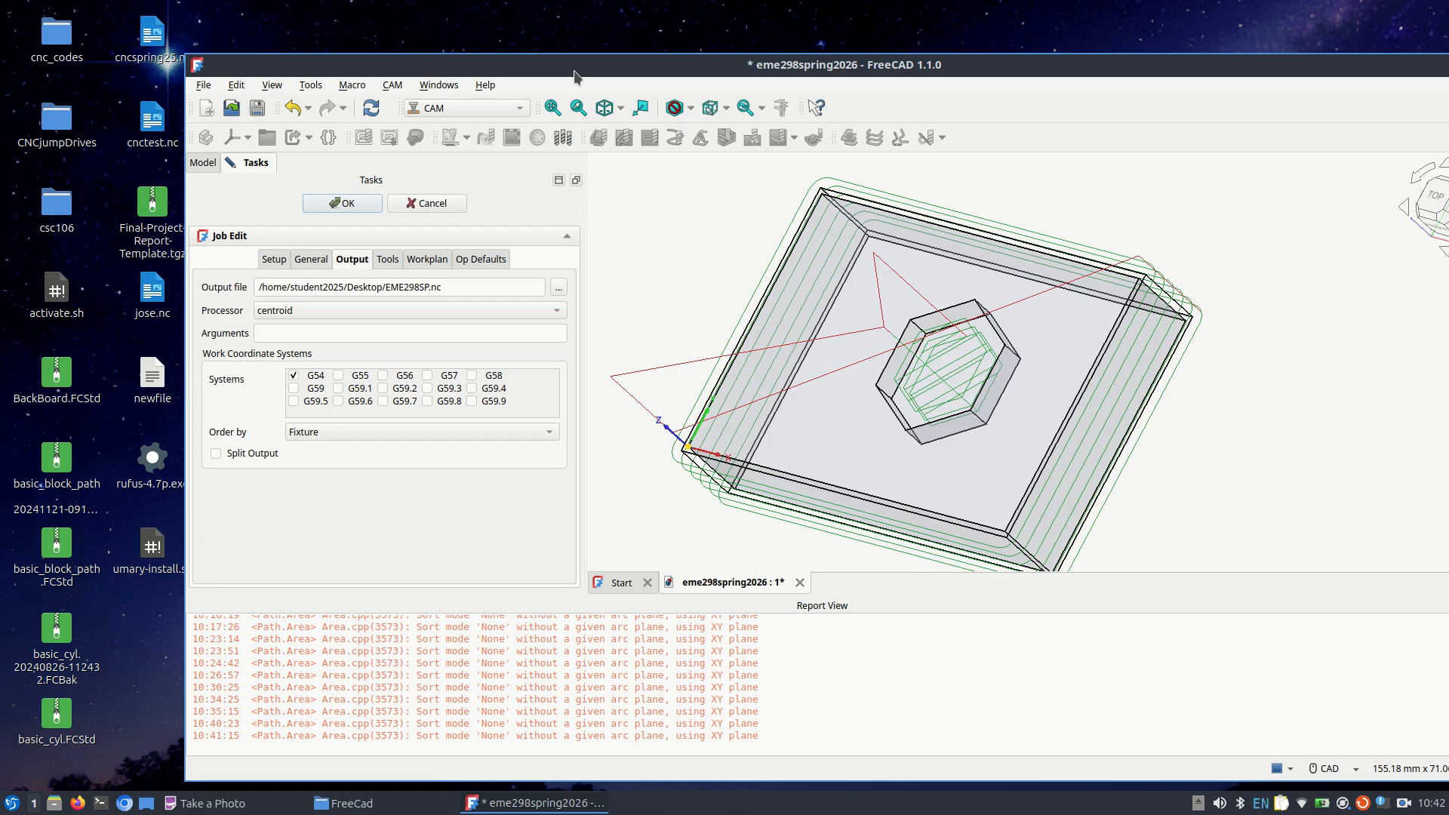
pyautogui.click(332, 206)
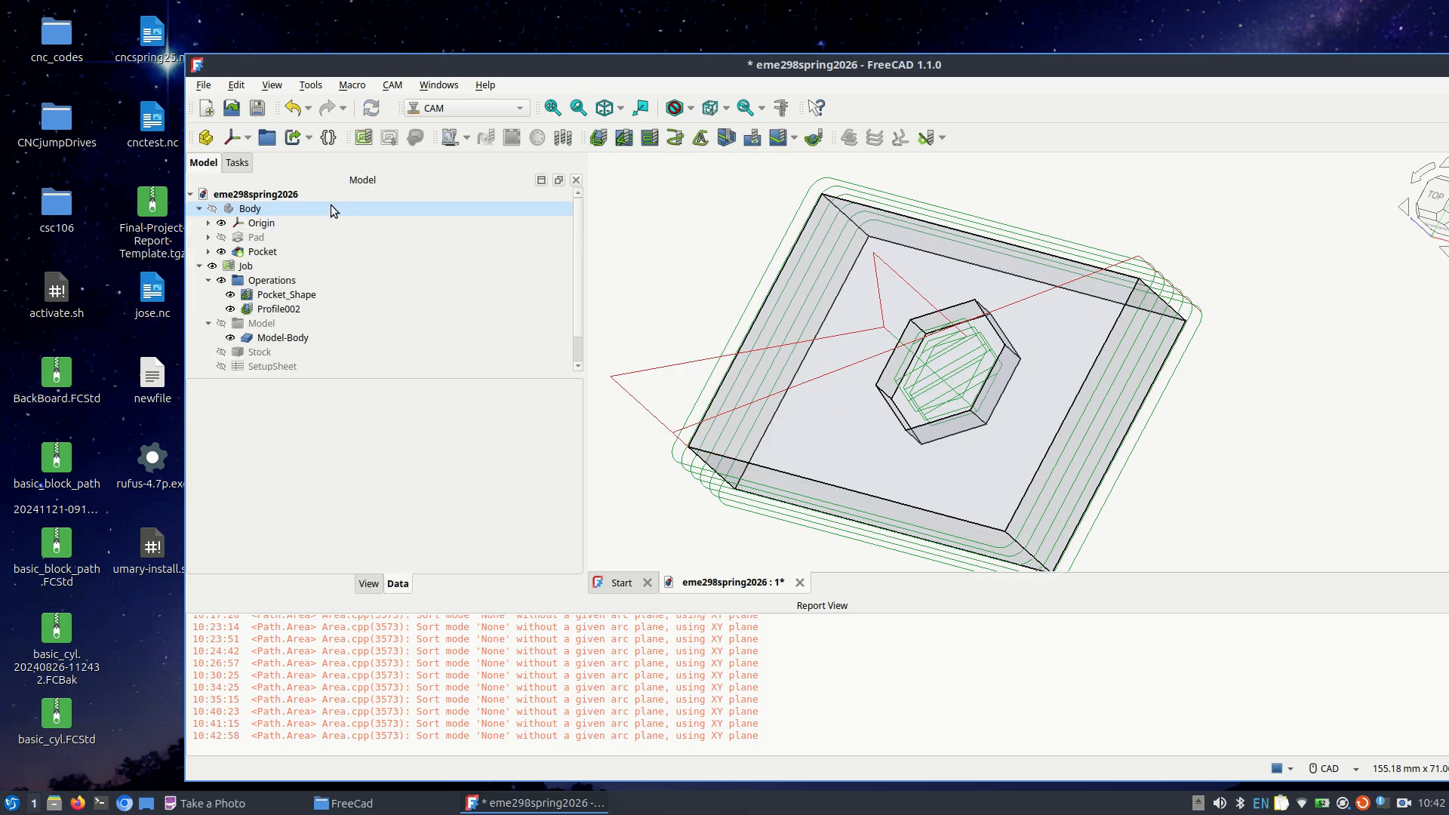
pyautogui.click(246, 268)
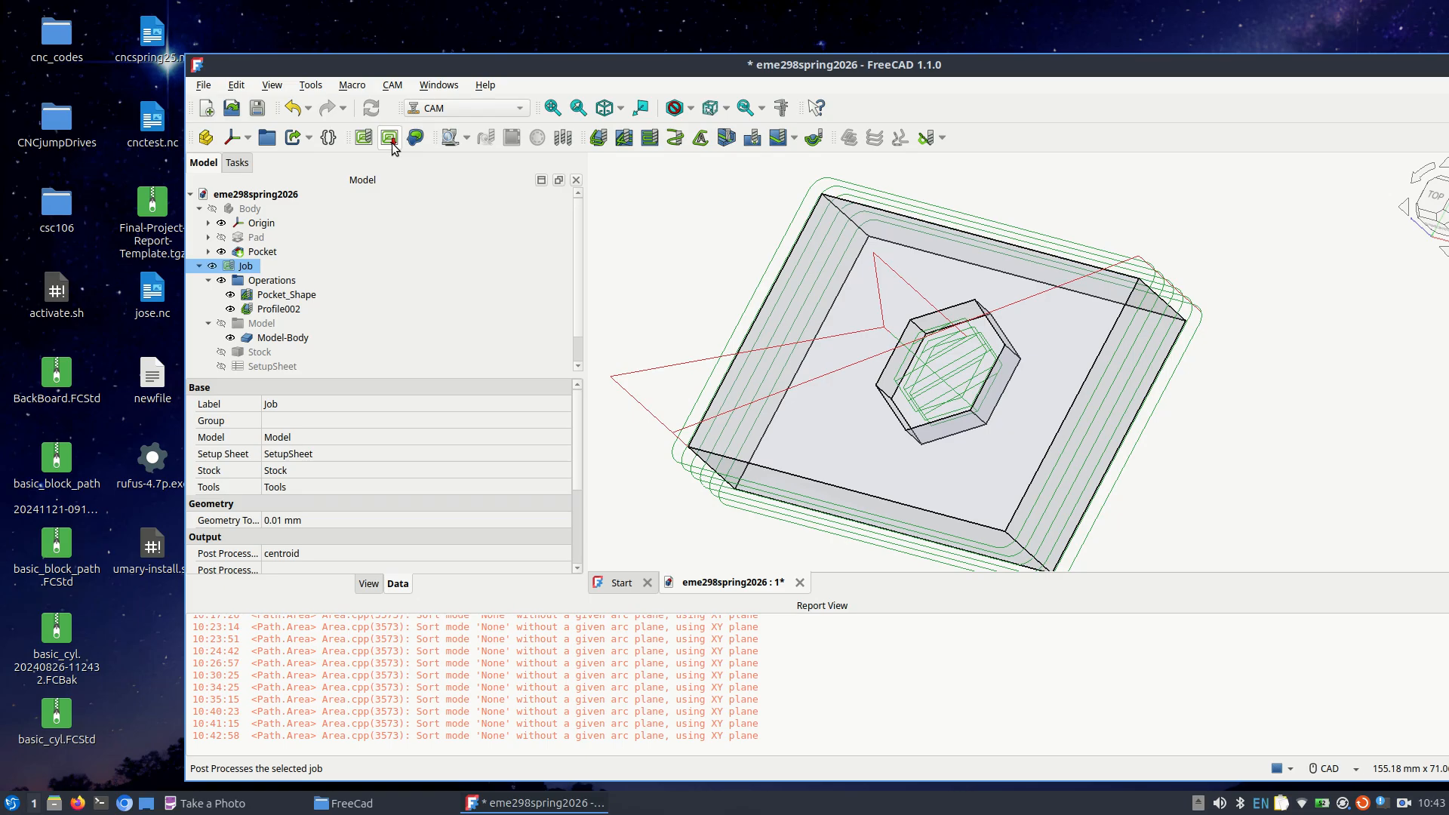
pyautogui.click(390, 139)
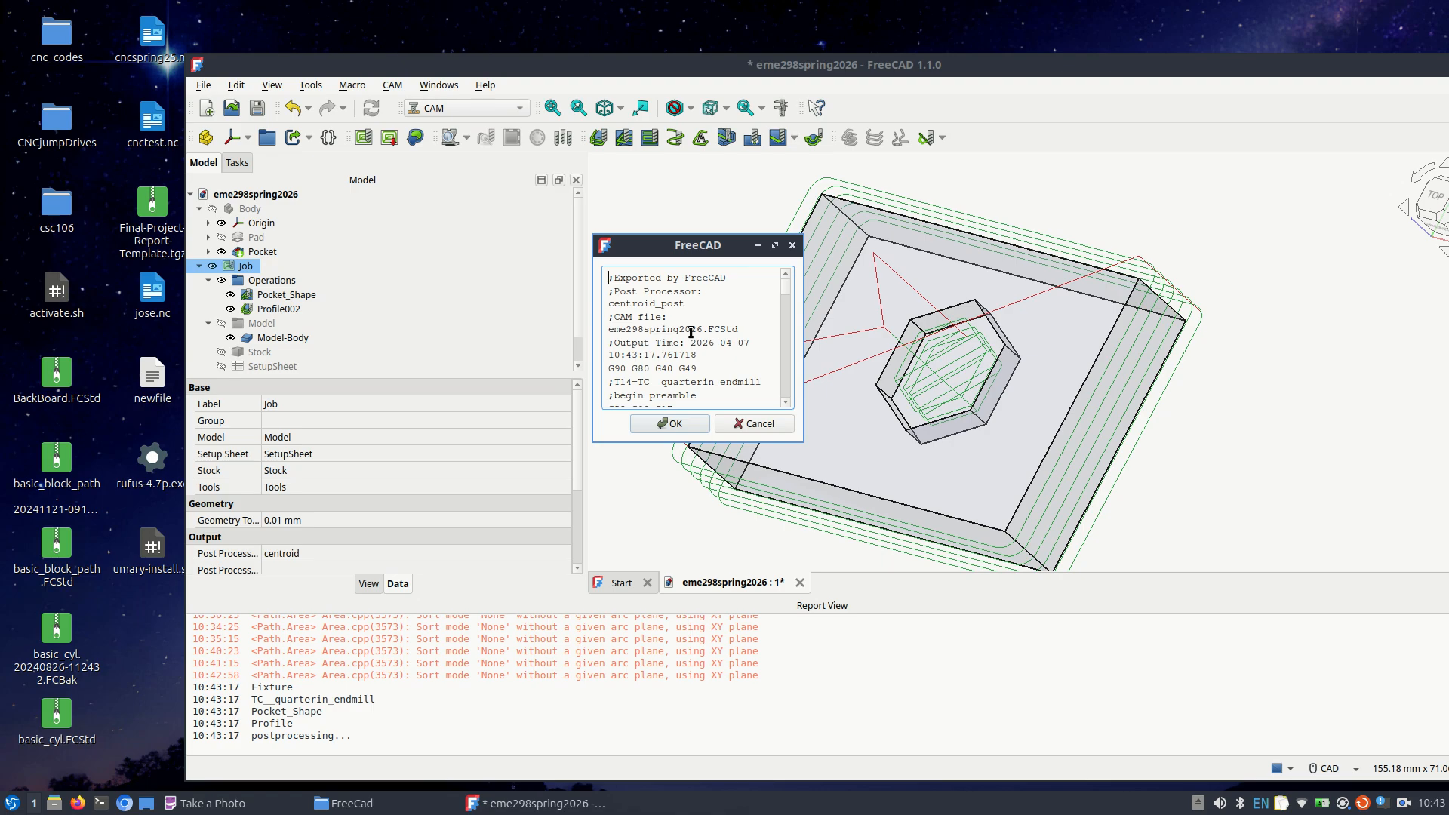
pyautogui.click(694, 425)
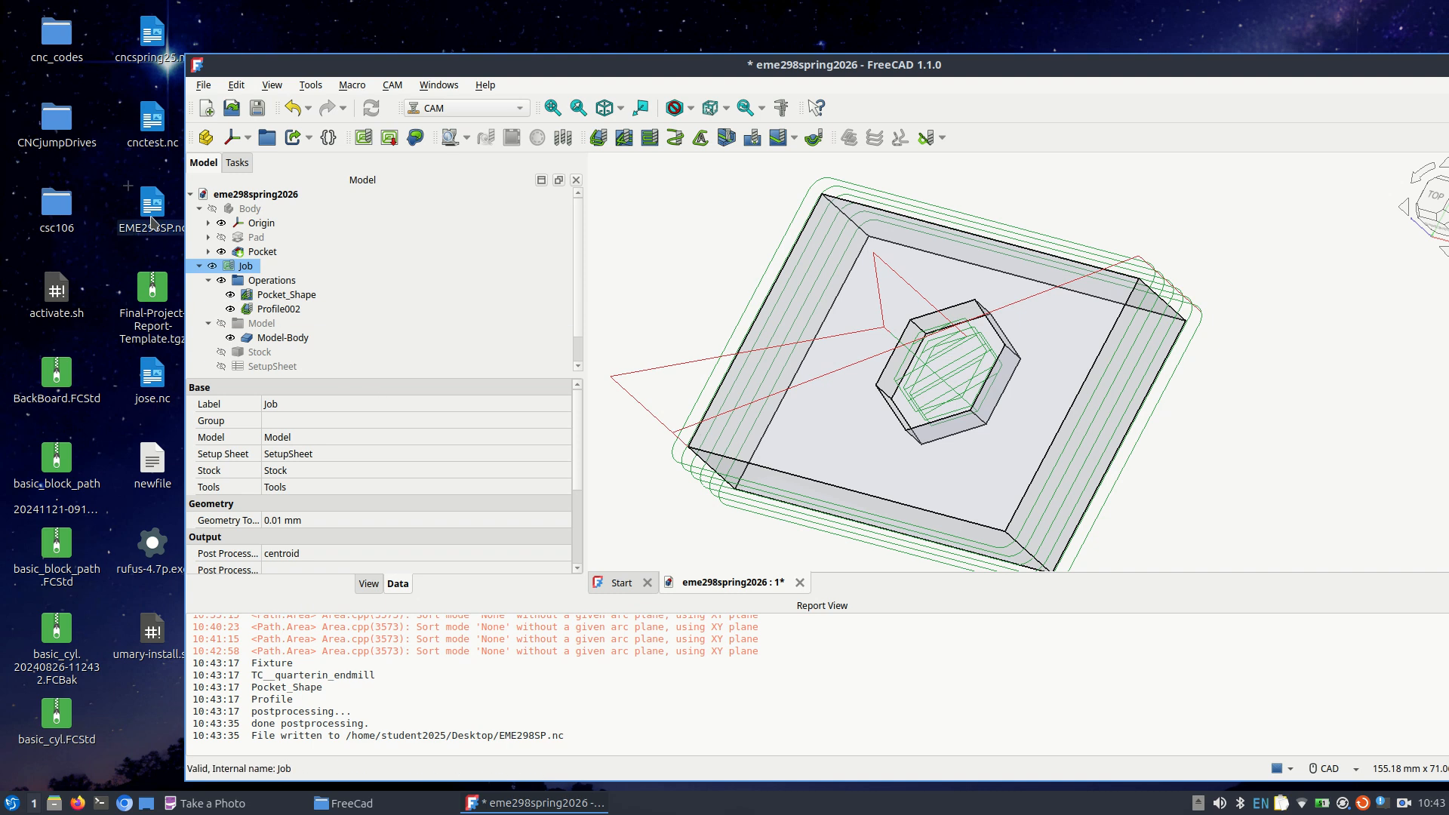
# Step: Find and launch the FeatherPad text editor
pyautogui.click(9, 805)
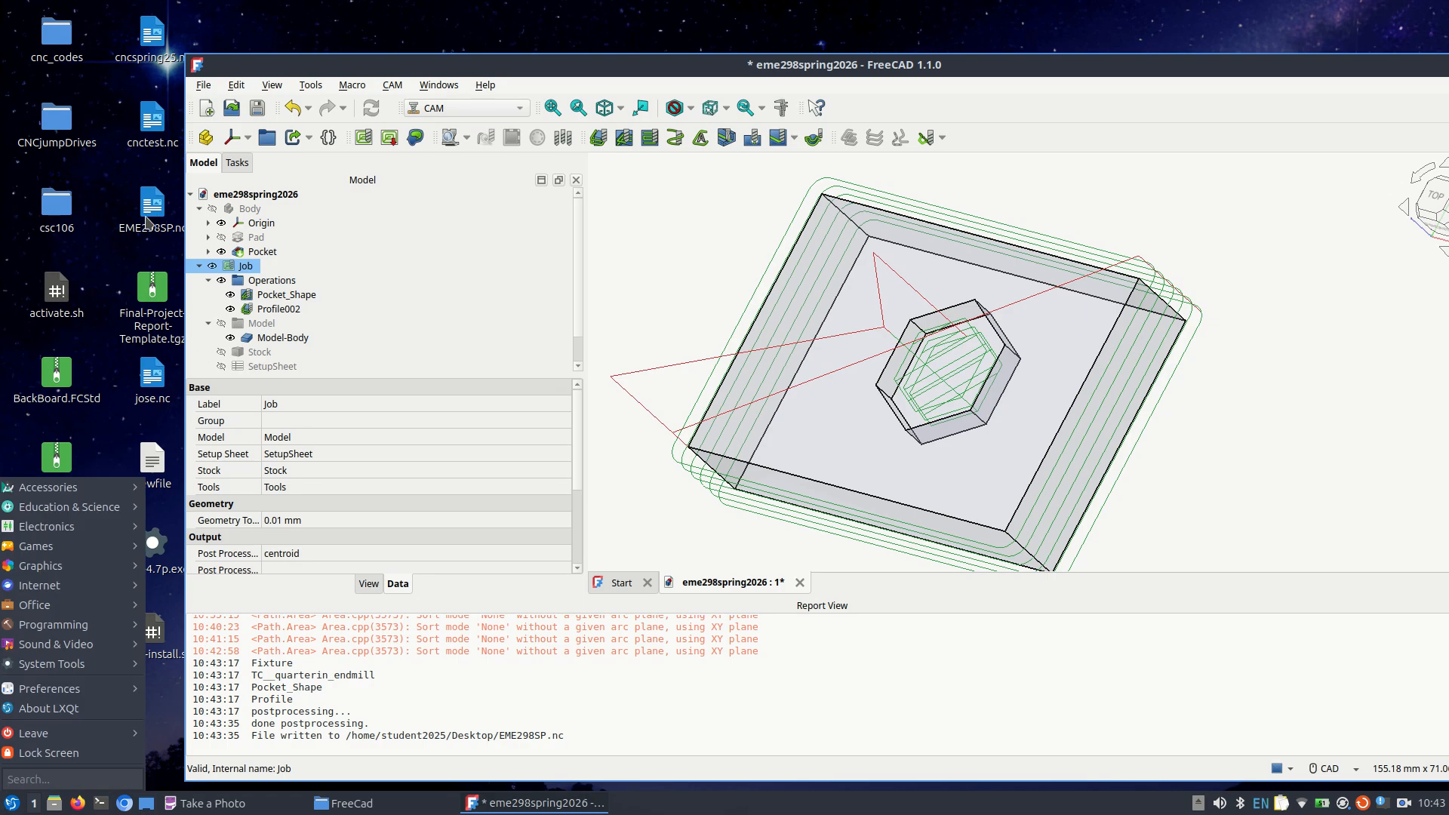
pyautogui.moveTo(57, 690)
pyautogui.write('feat')
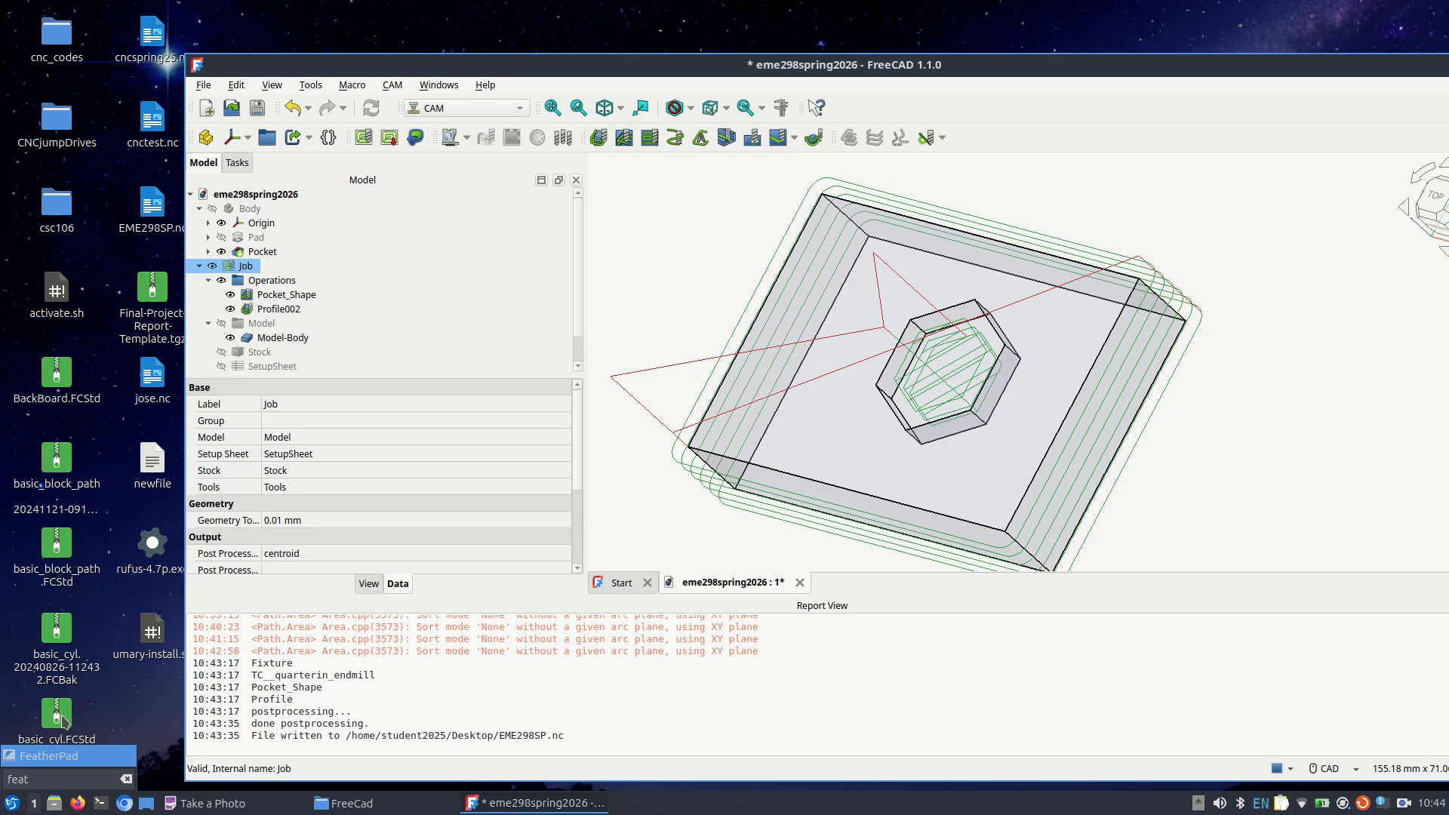
pyautogui.click(54, 757)
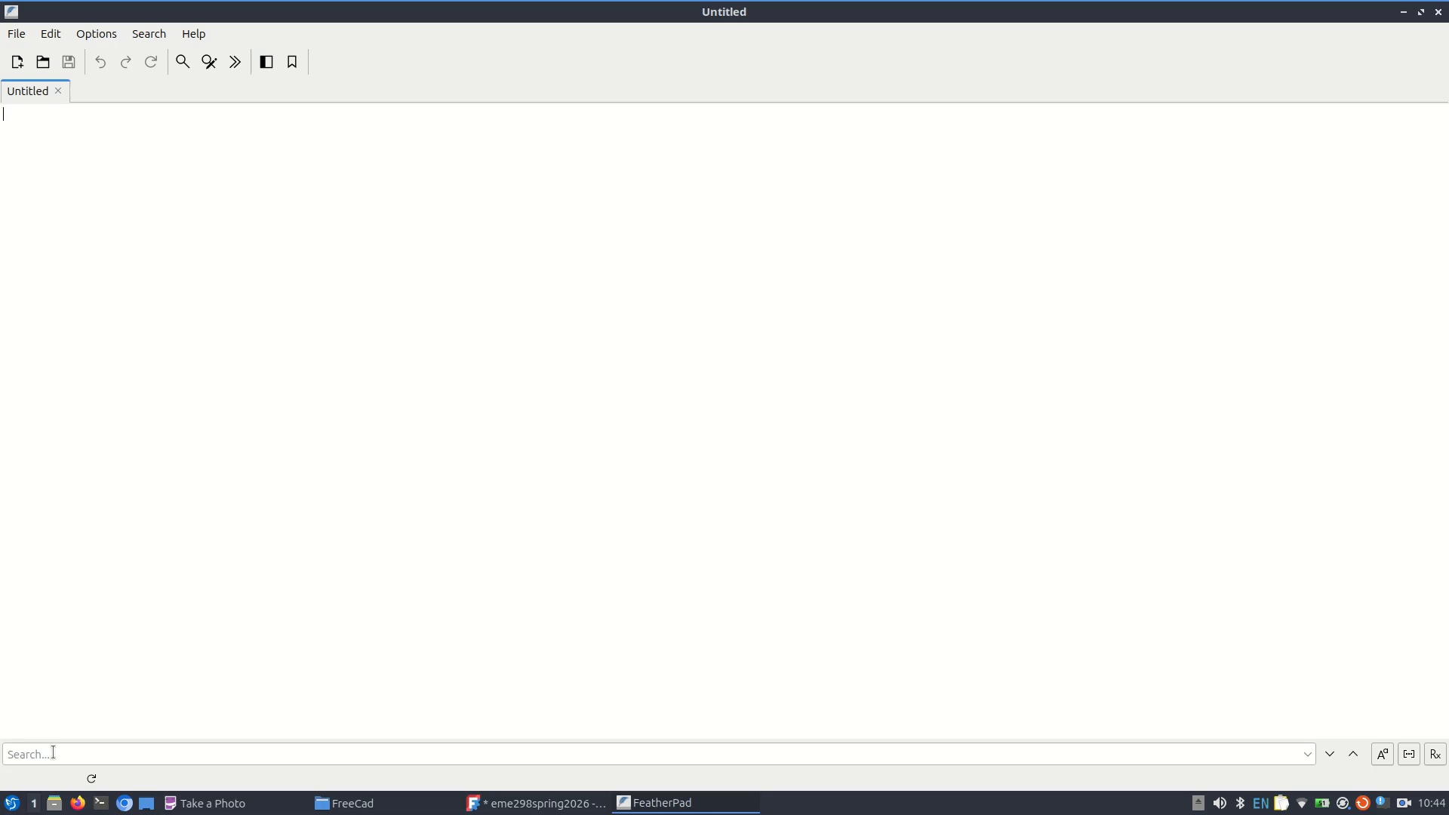
# Step: Open the G-code file EME298SP.nc from the Desktop folder
pyautogui.click(43, 63)
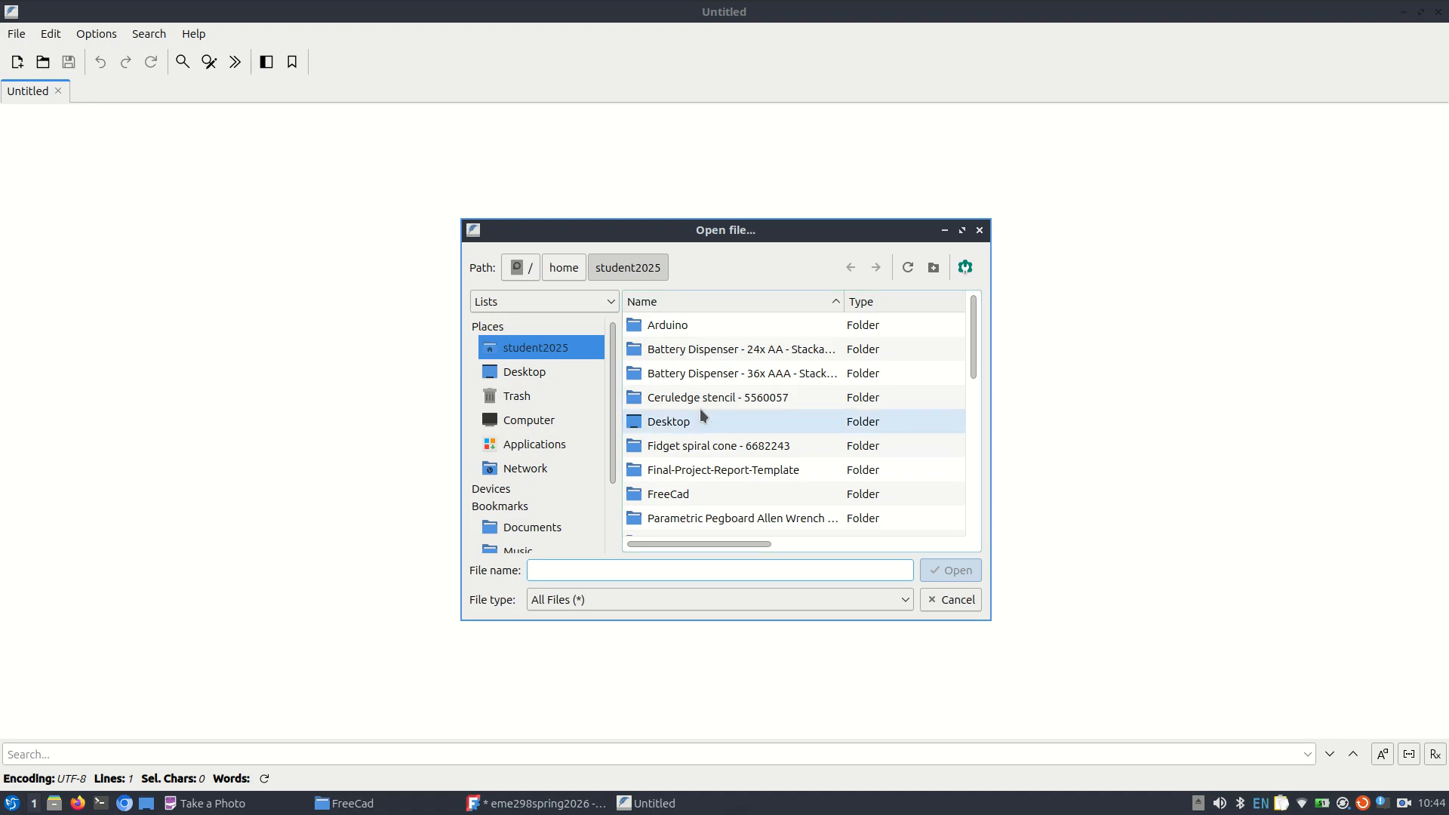
pyautogui.scroll(-7, 700, 409)
pyautogui.scroll(2, 700, 409)
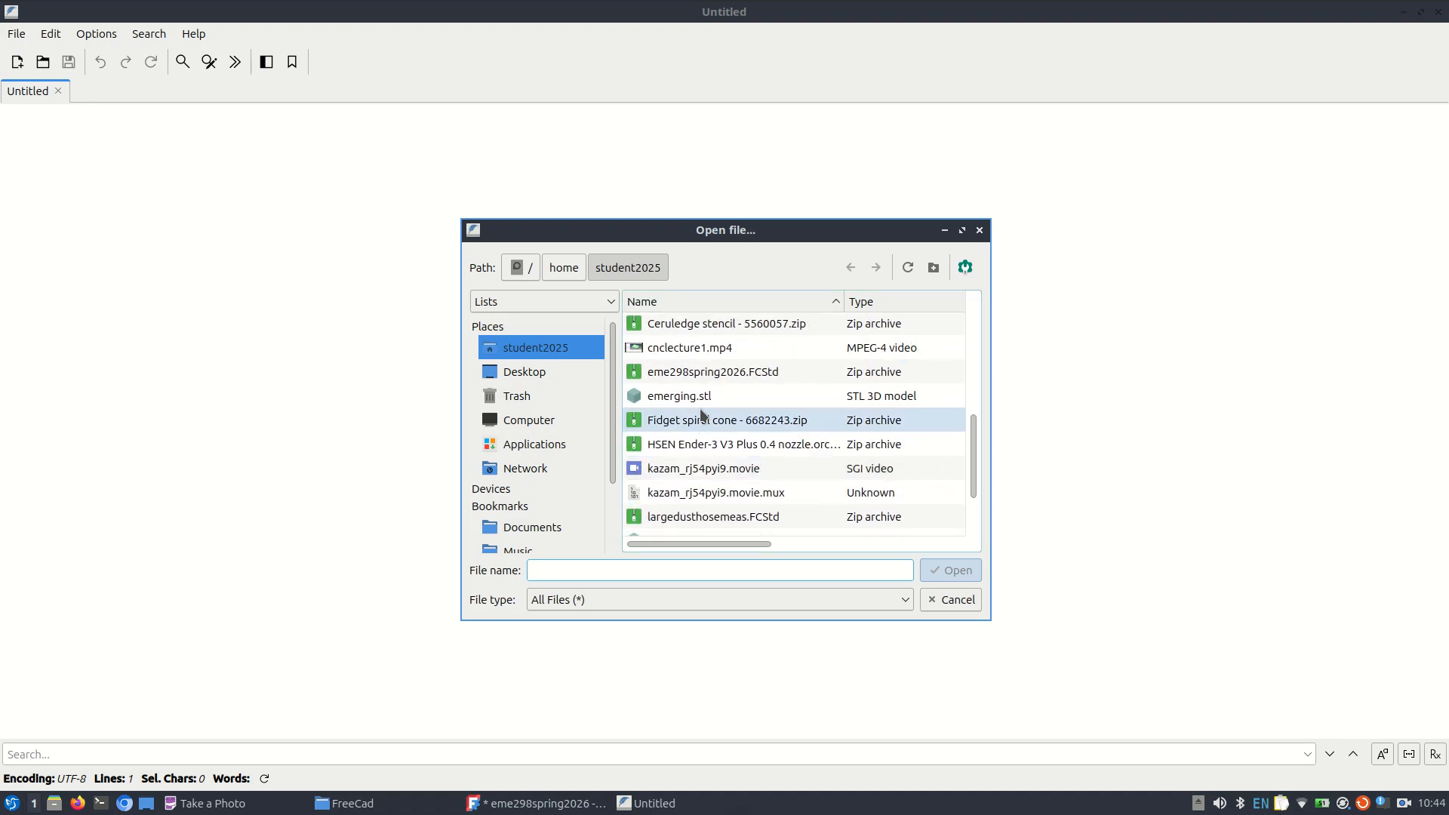
pyautogui.scroll(4, 701, 414)
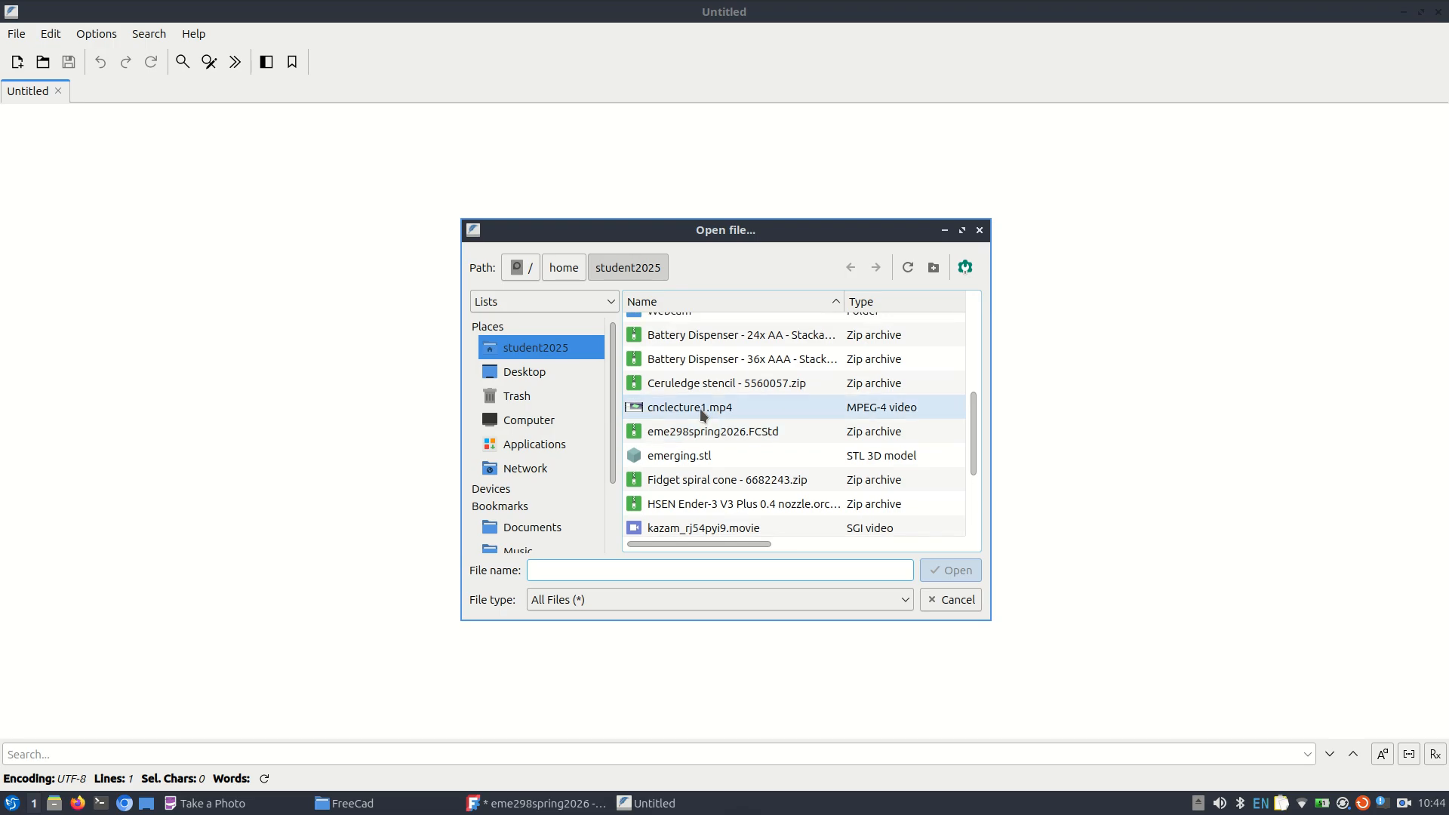
pyautogui.scroll(7, 700, 413)
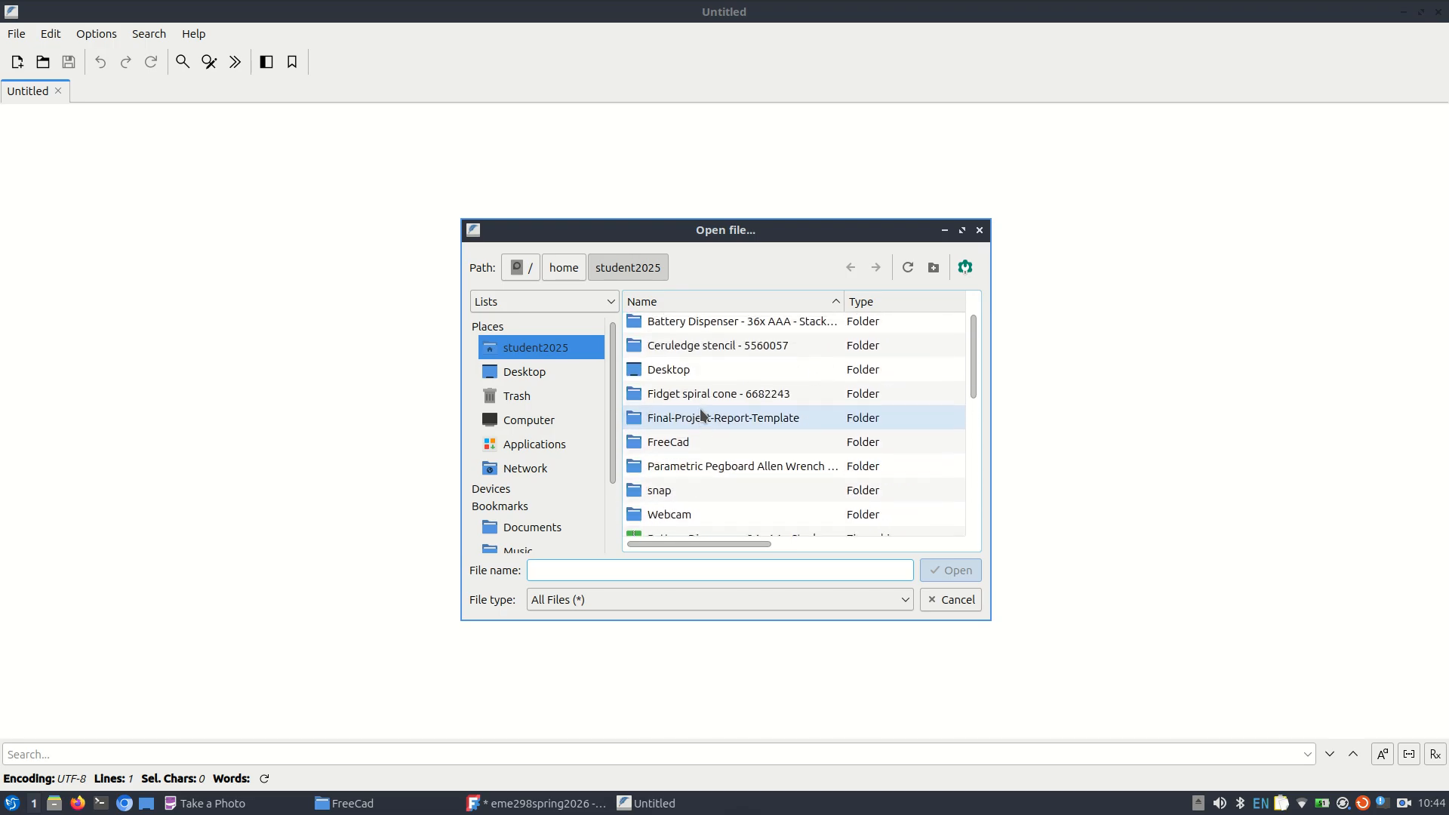
pyautogui.scroll(-6, 699, 413)
pyautogui.scroll(-6, 700, 409)
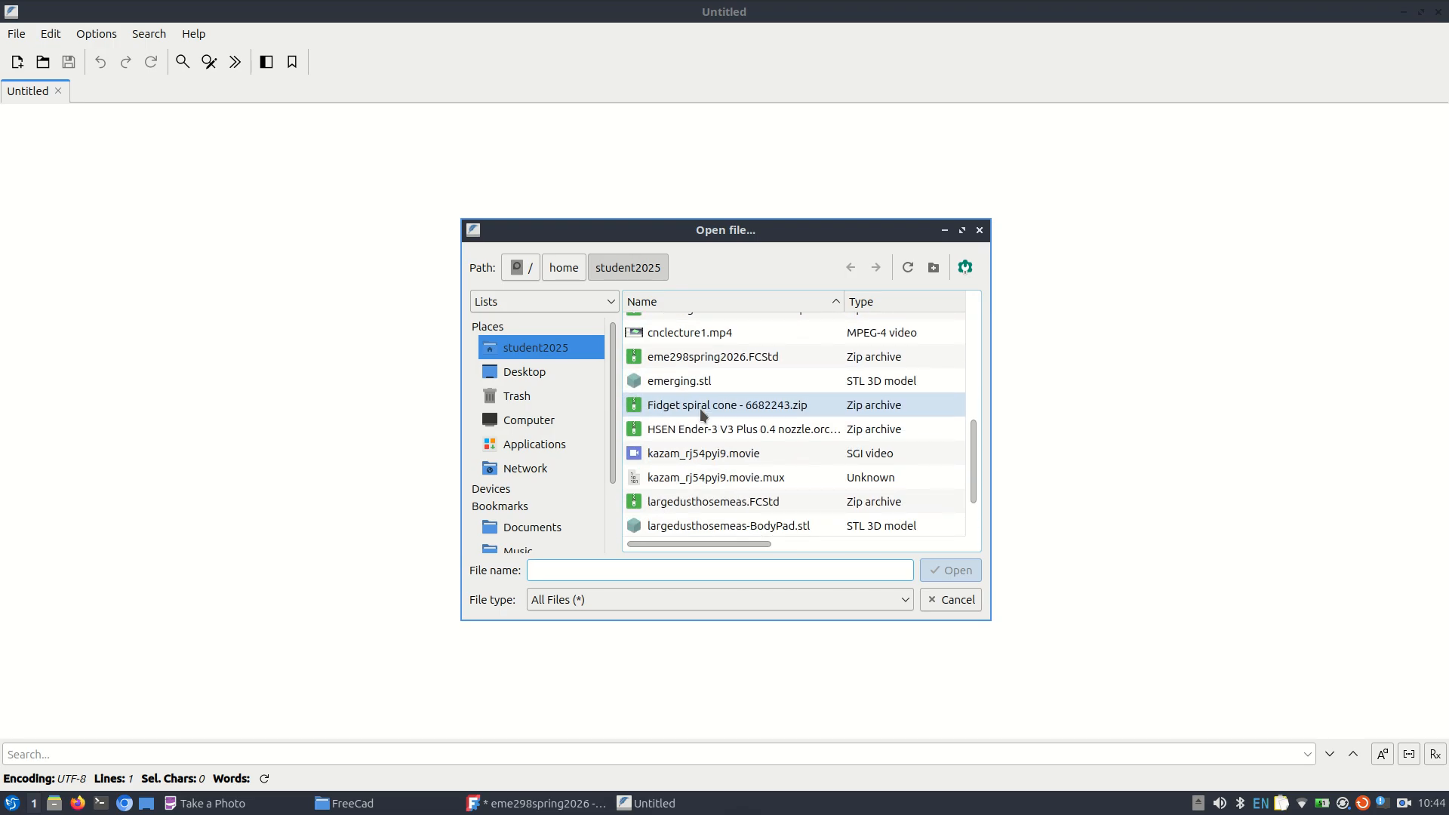
pyautogui.click(545, 374)
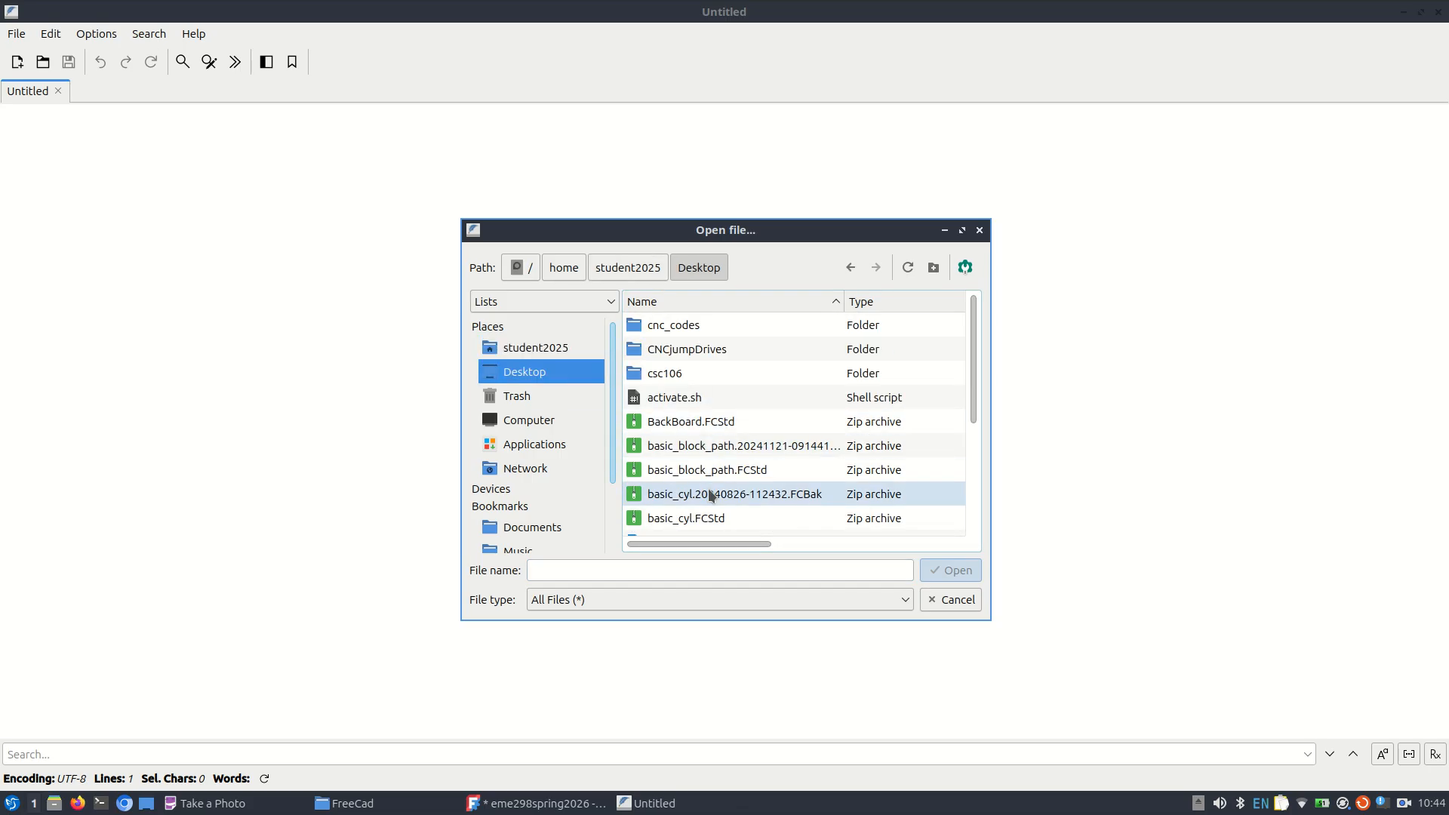
pyautogui.scroll(-3, 710, 495)
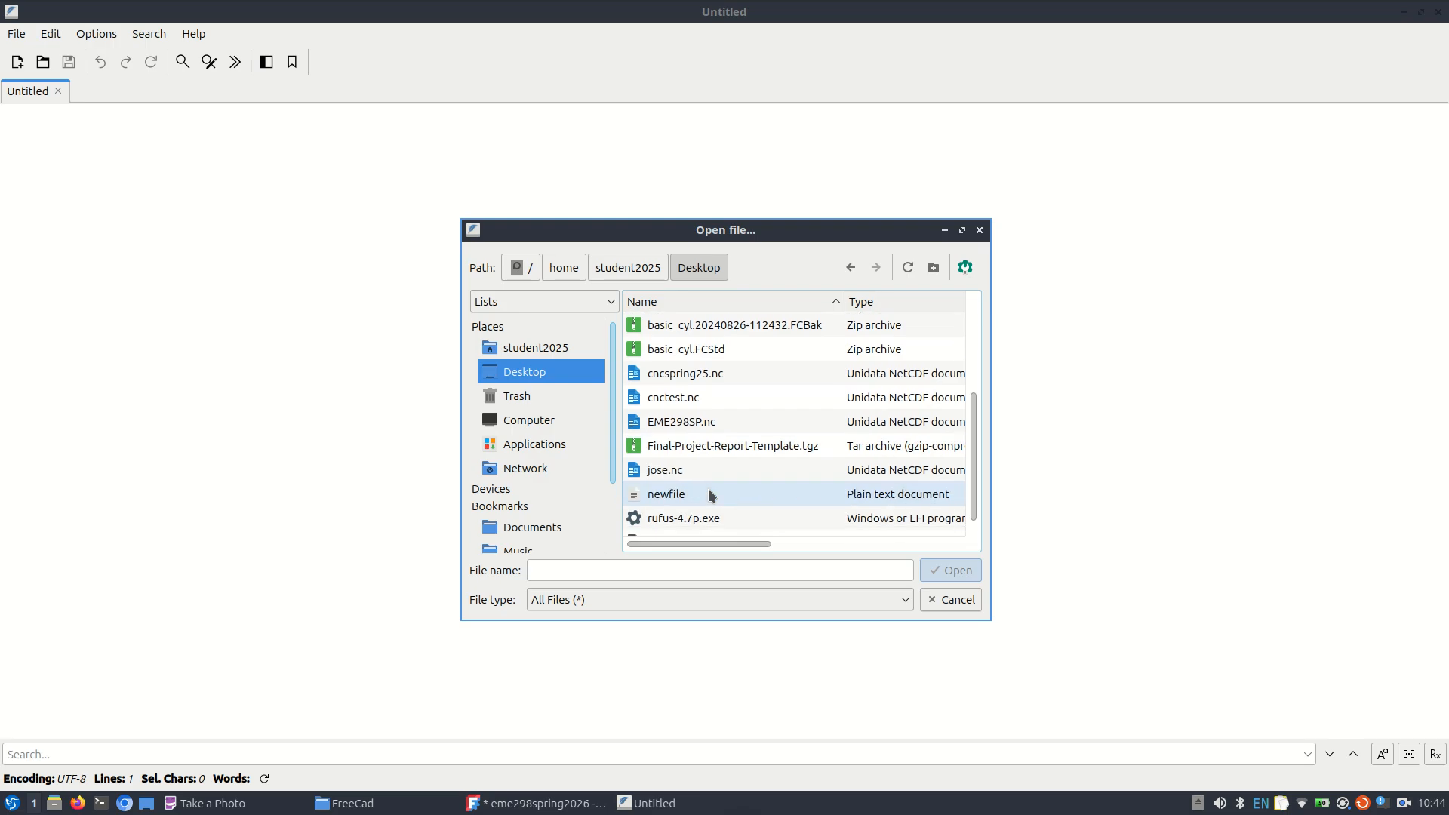
pyautogui.doubleClick(689, 412)
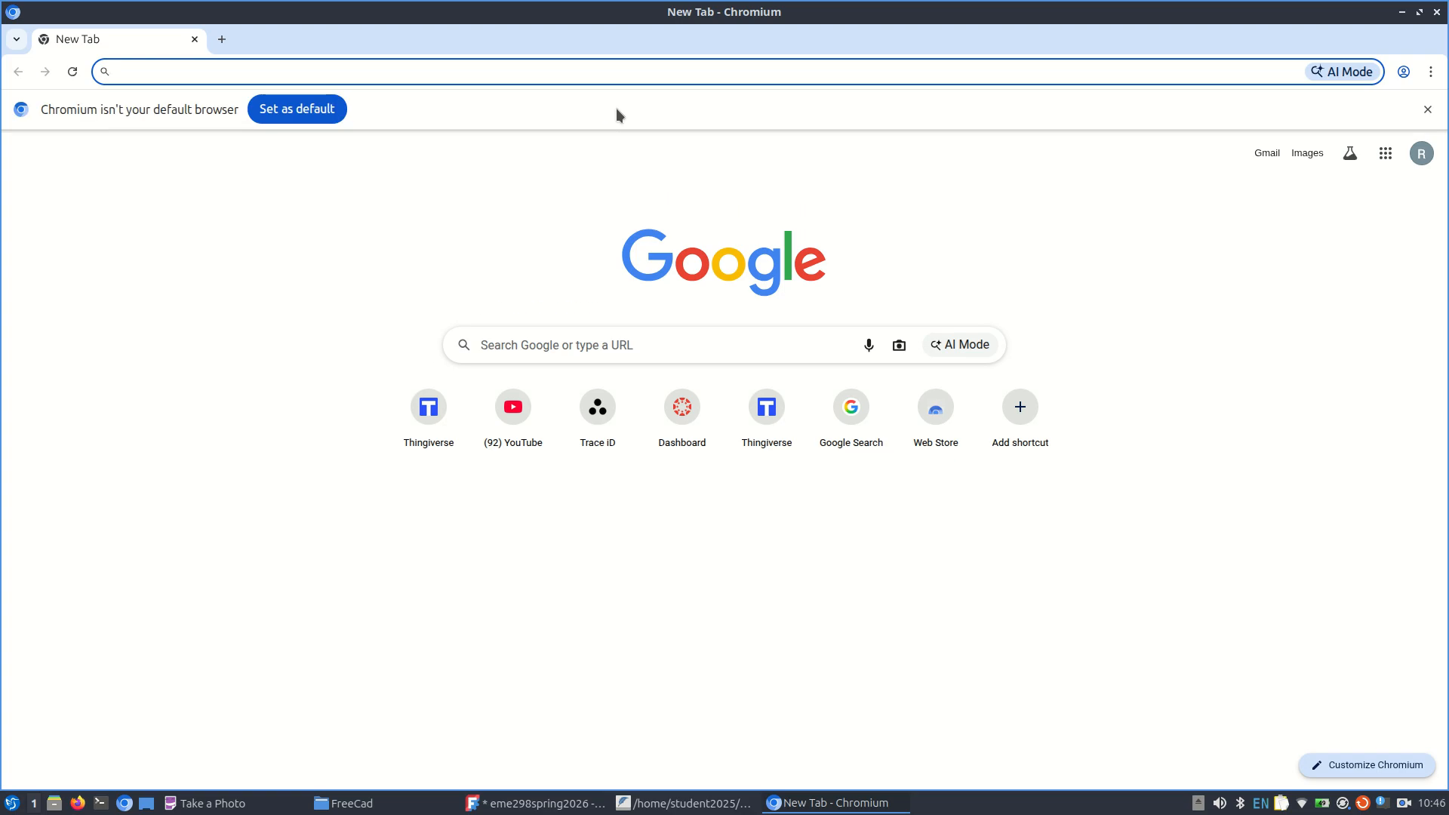
# Step: Search the web in Chromium for "gcode g90", read the explanation, and return to the G-code file in FeatherPad
pyautogui.write('gcode')
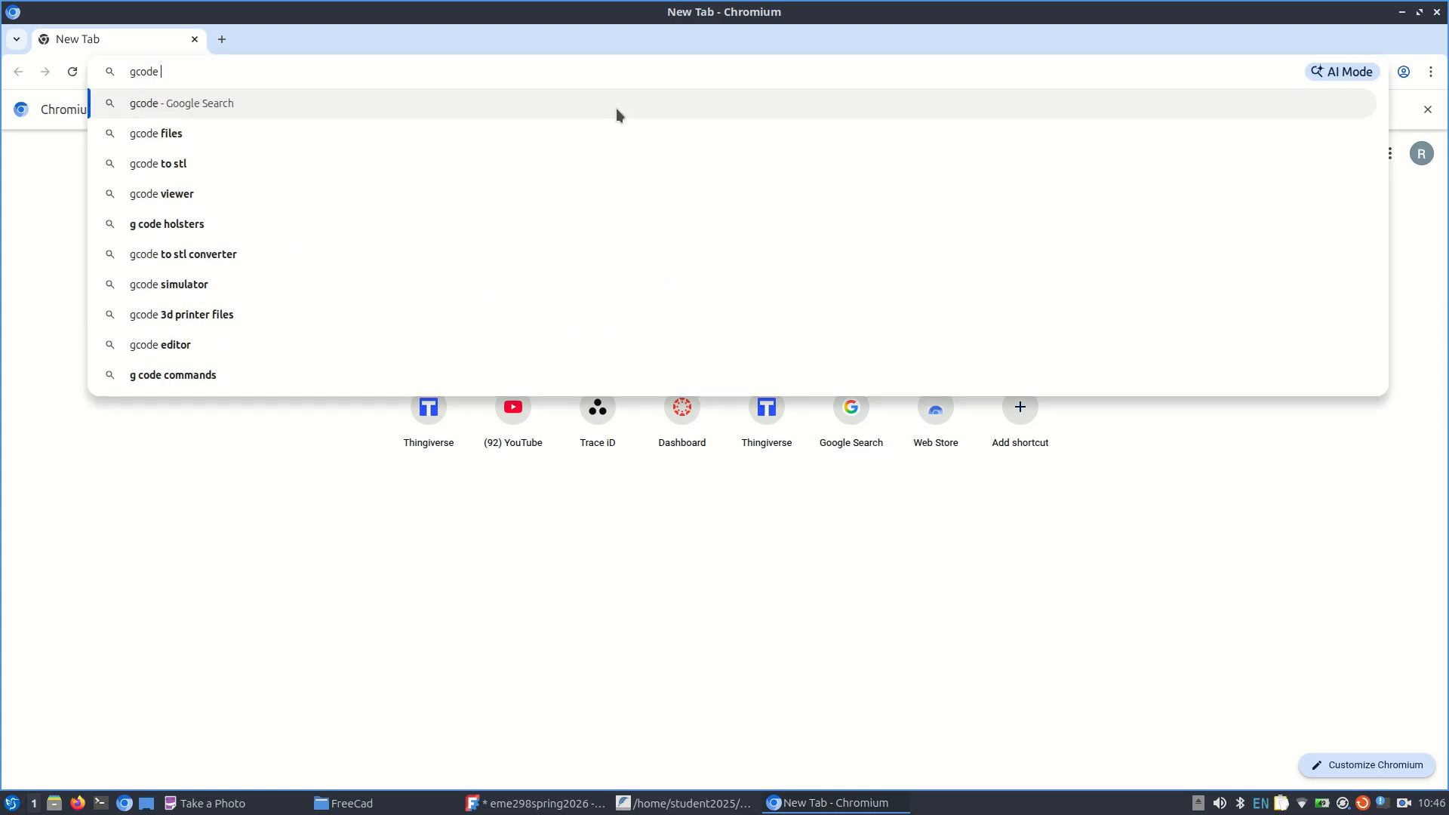
pyautogui.write(' g90')
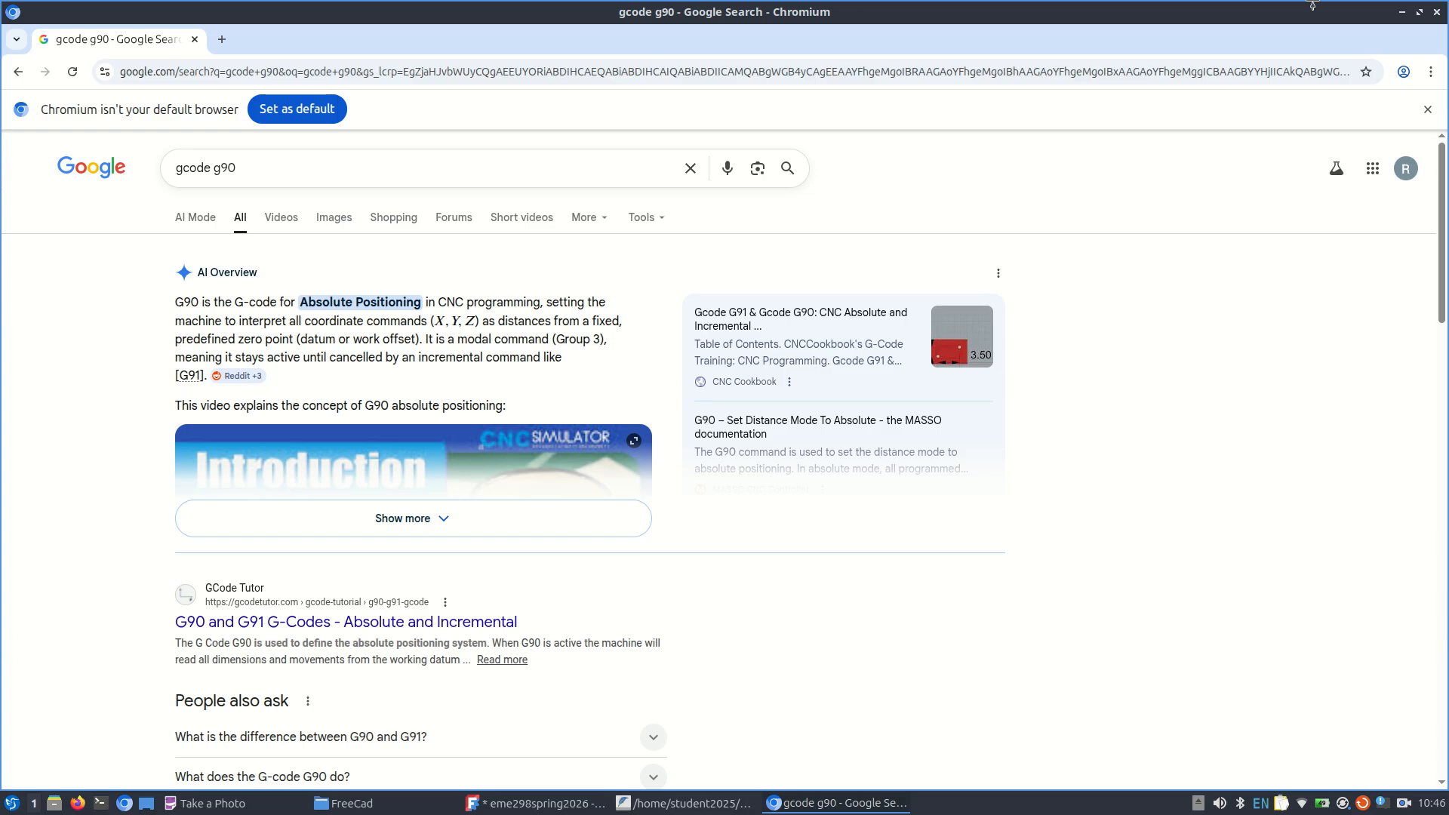
pyautogui.click(1402, 13)
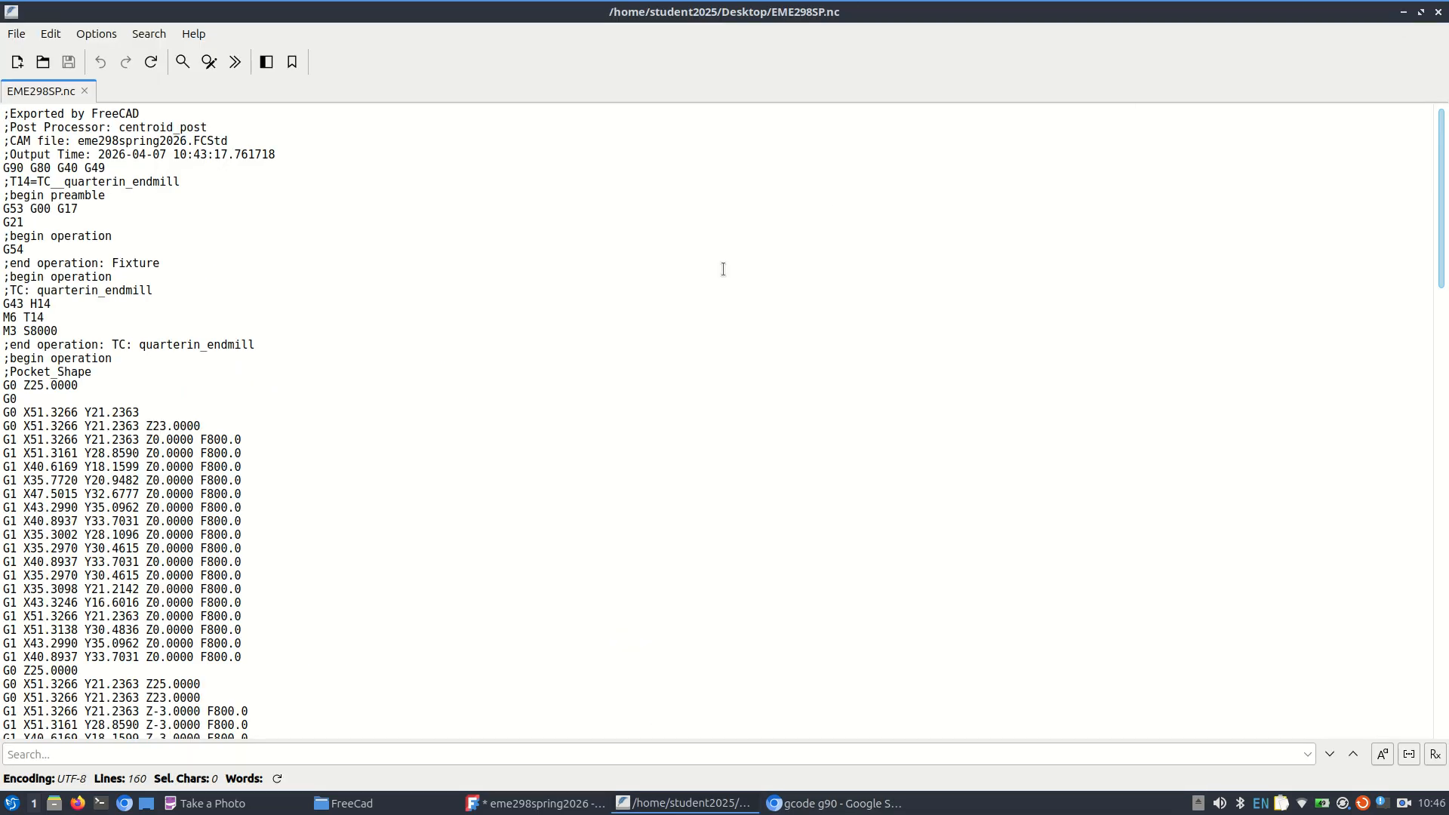
# Step: Examine the G-code preamble and the first pocket moves, highlighting the M3 S8000 spindle line
pyautogui.scroll(-2, 408, 408)
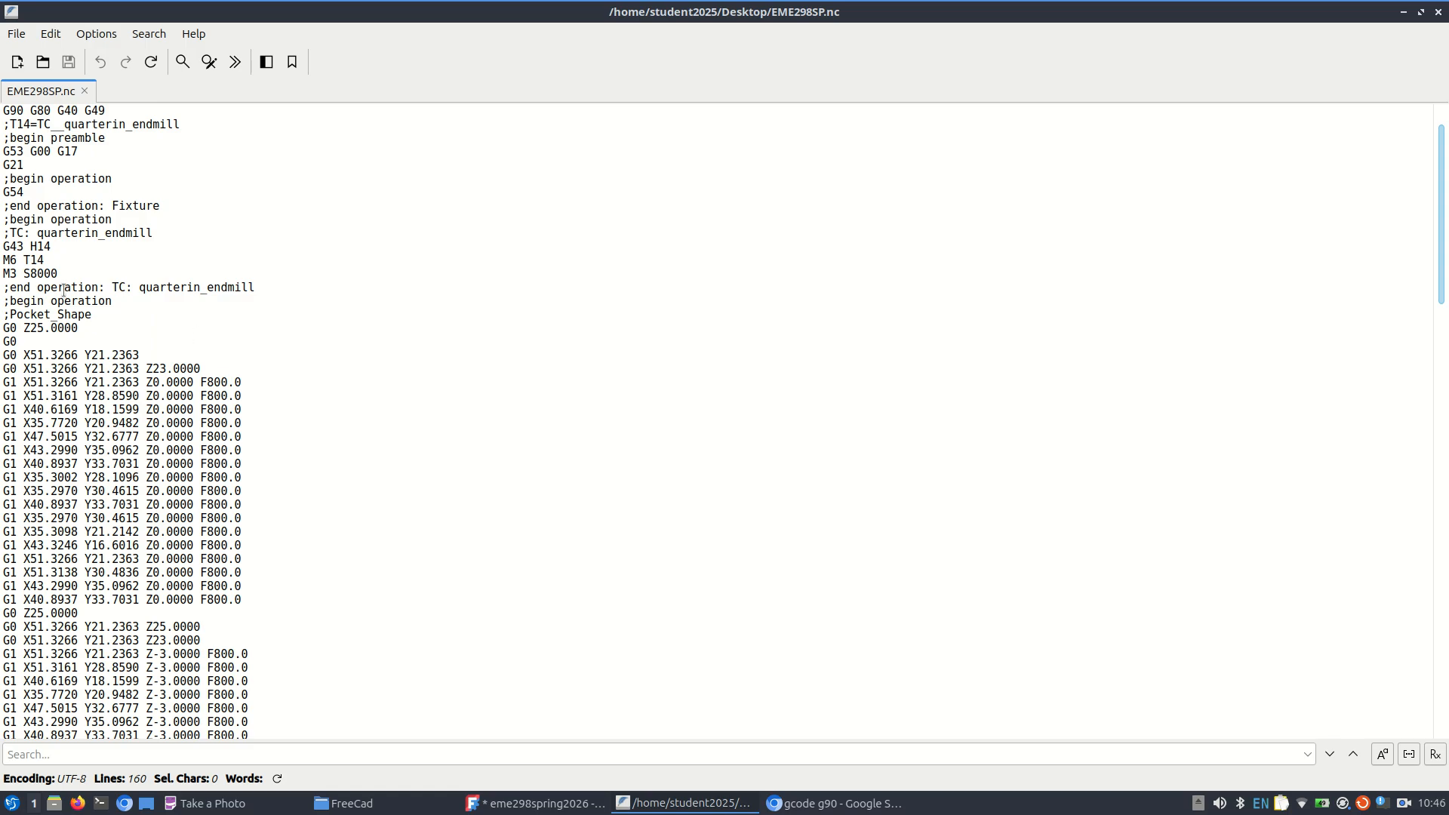
pyautogui.moveTo(67, 269); pyautogui.dragTo(0, 273)
pyautogui.scroll(-2, 266, 198)
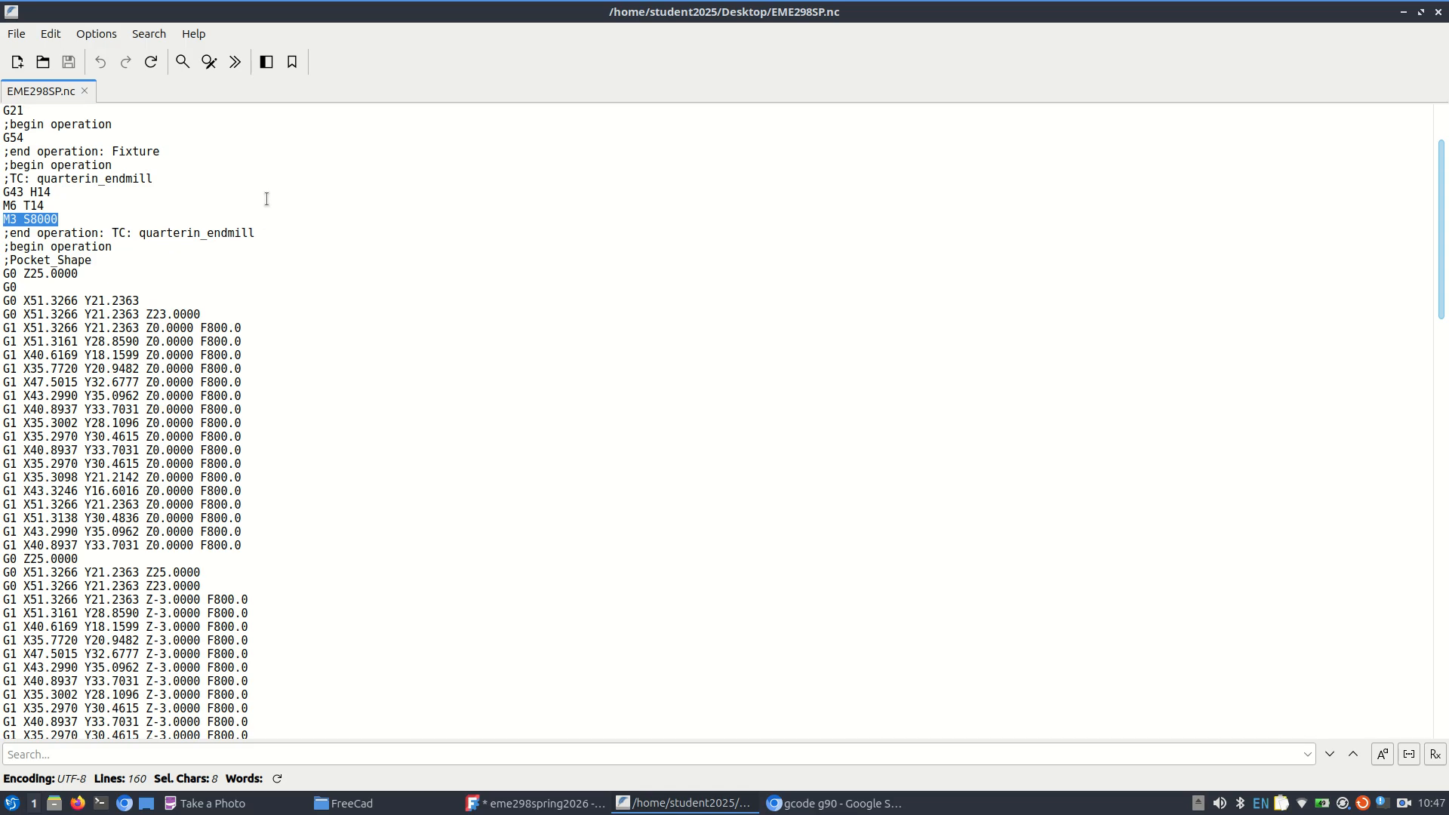
pyautogui.scroll(2, 266, 199)
pyautogui.scroll(2, 267, 199)
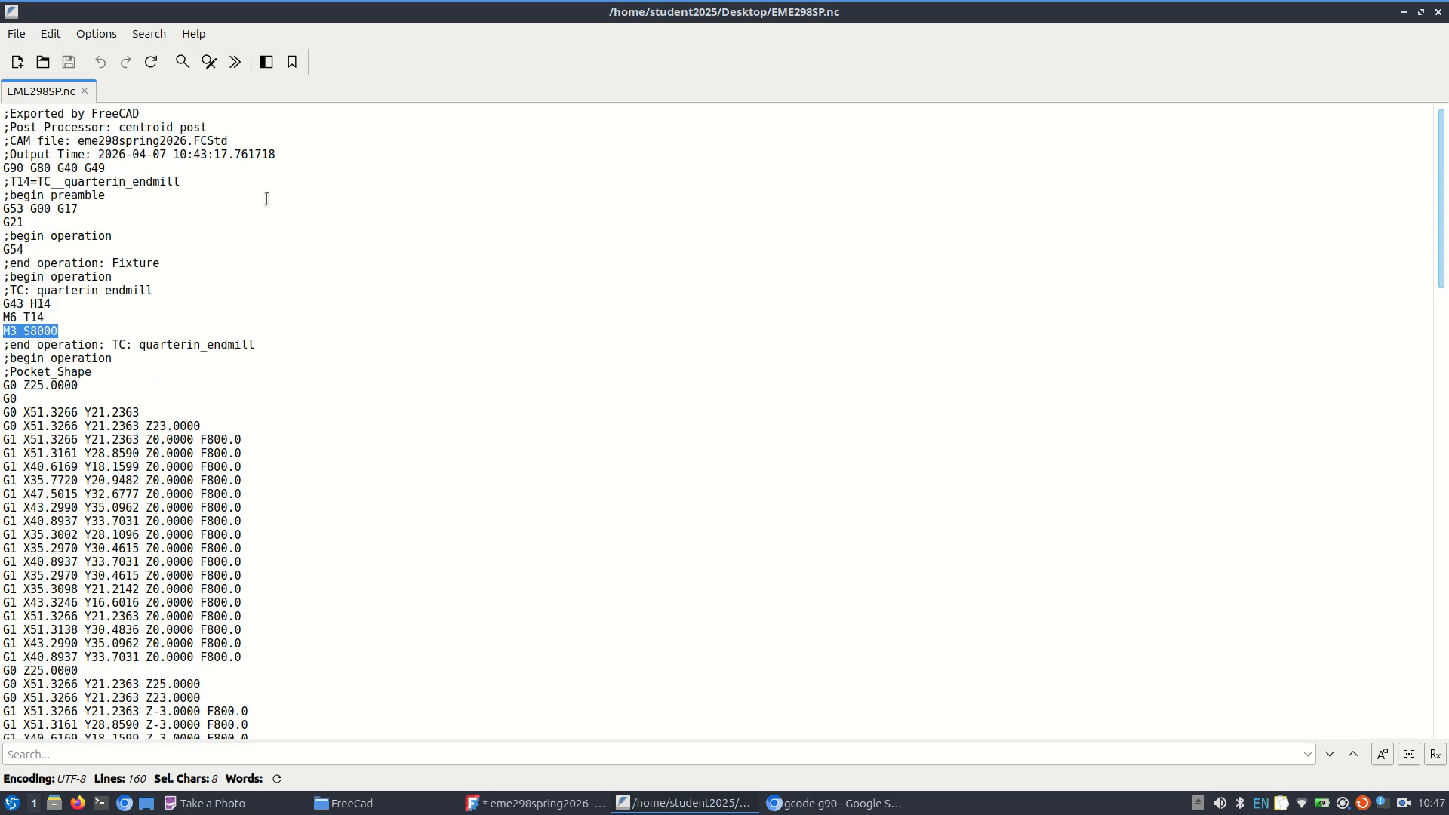